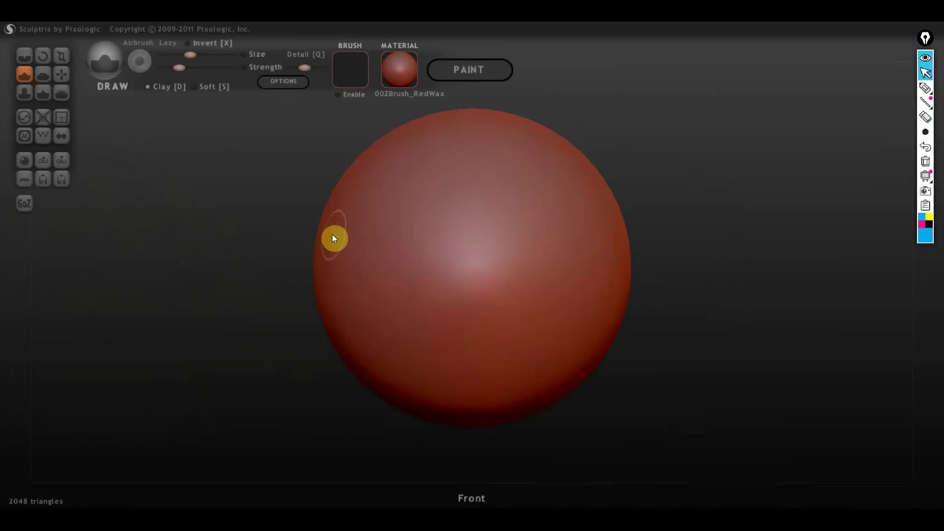
- Import Female_PlanesofHead_128.OBJ from the ВСЕ для SculptGL folder as a new scene
{"action": "left_click", "coordinate": [43, 164]}
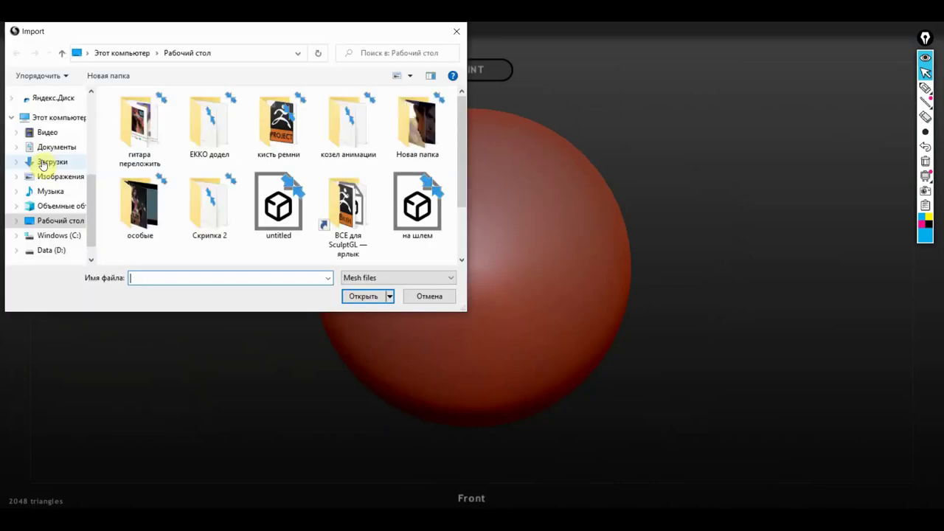
{"action": "left_click", "coordinate": [225, 215]}
{"action": "scroll", "coordinate": [222, 218], "scroll_direction": "down", "scroll_amount": 1}
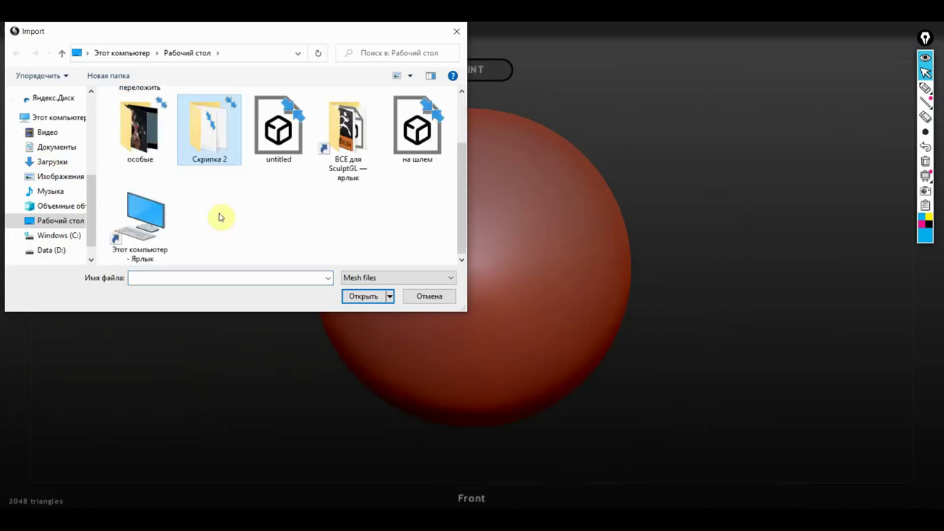
{"action": "double_click", "coordinate": [359, 144]}
{"action": "double_click", "coordinate": [284, 133]}
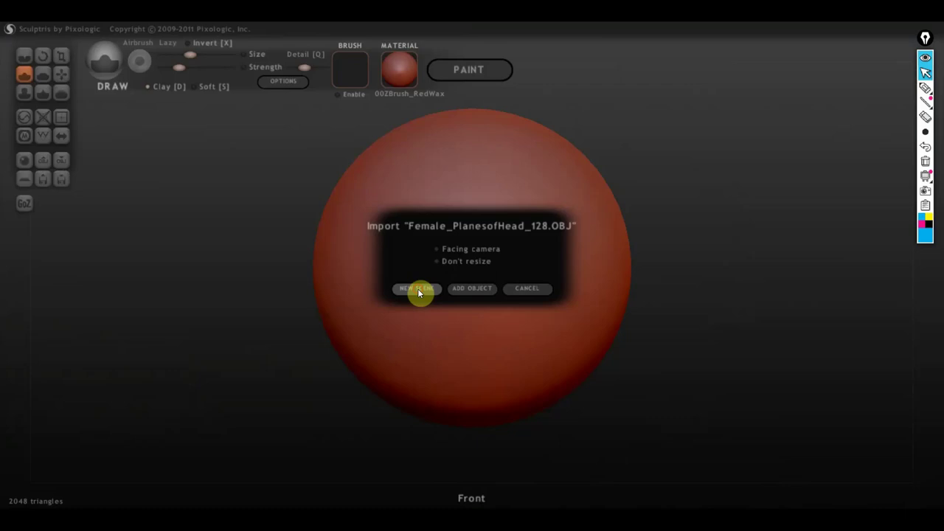
{"action": "left_click", "coordinate": [412, 290]}
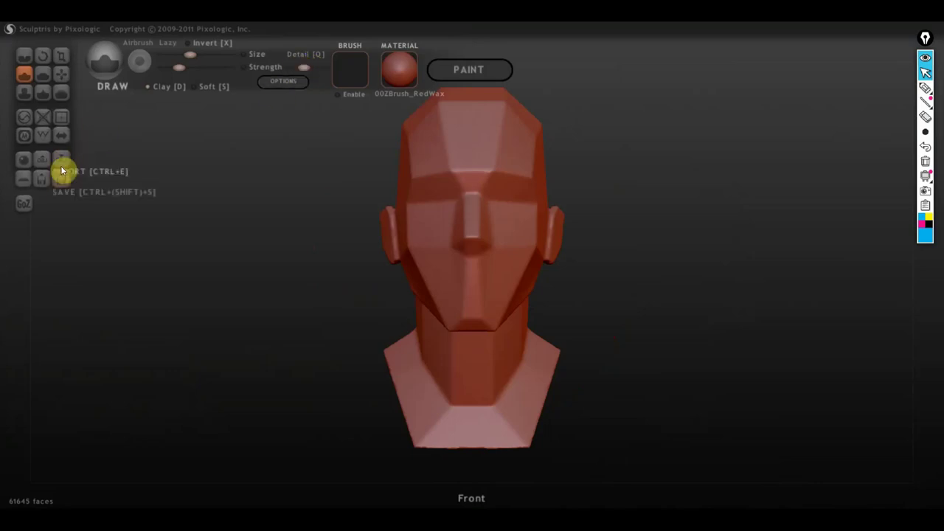
- Turn on symmetry for the head and confirm both prompts
{"action": "left_click", "coordinate": [61, 136]}
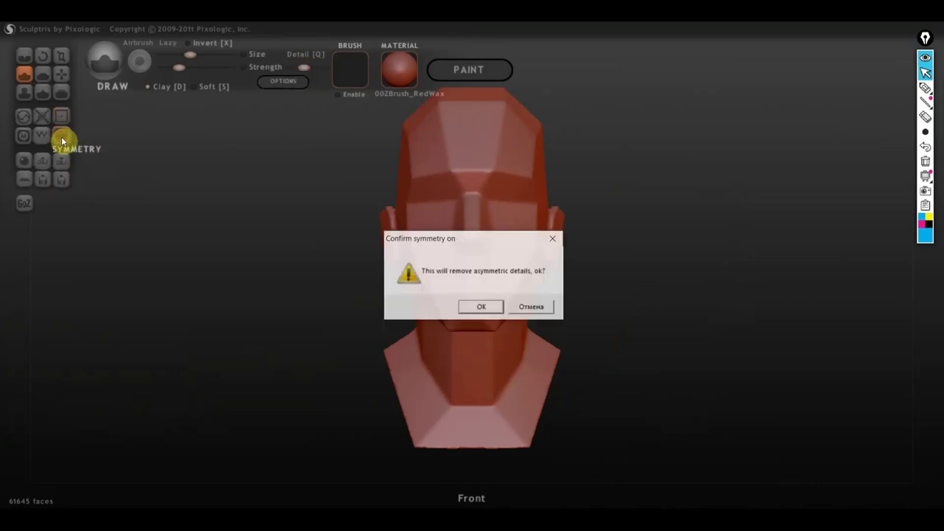
{"action": "left_click", "coordinate": [472, 306]}
{"action": "left_click", "coordinate": [533, 307]}
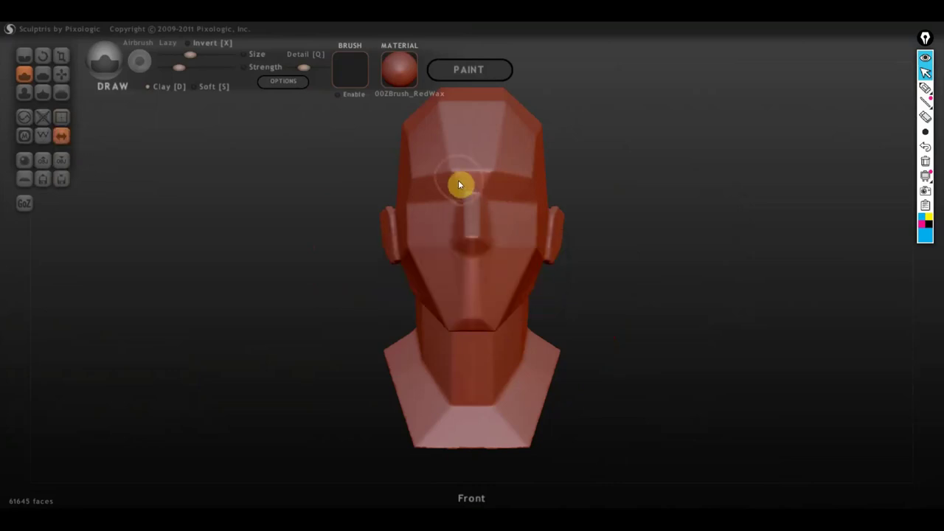
{"action": "left_click", "coordinate": [284, 86]}
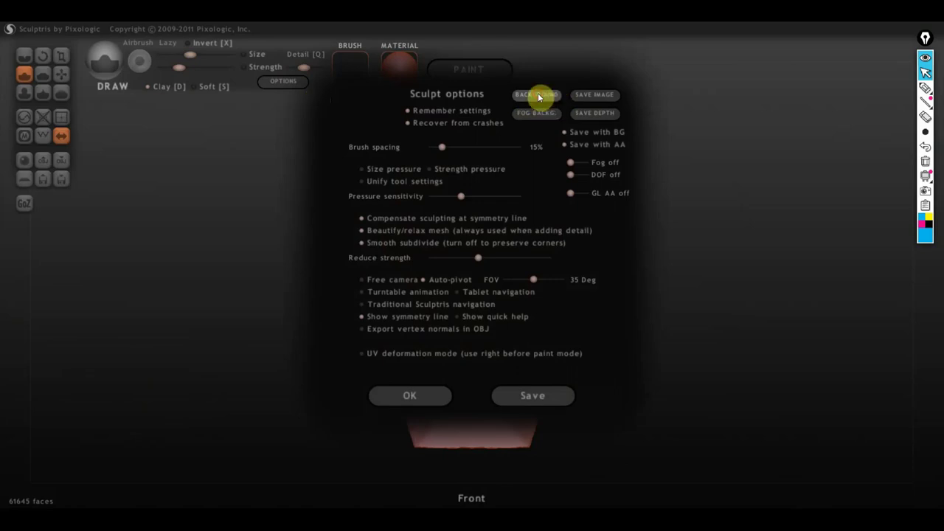
{"action": "left_click", "coordinate": [538, 94]}
{"action": "left_click", "coordinate": [61, 221]}
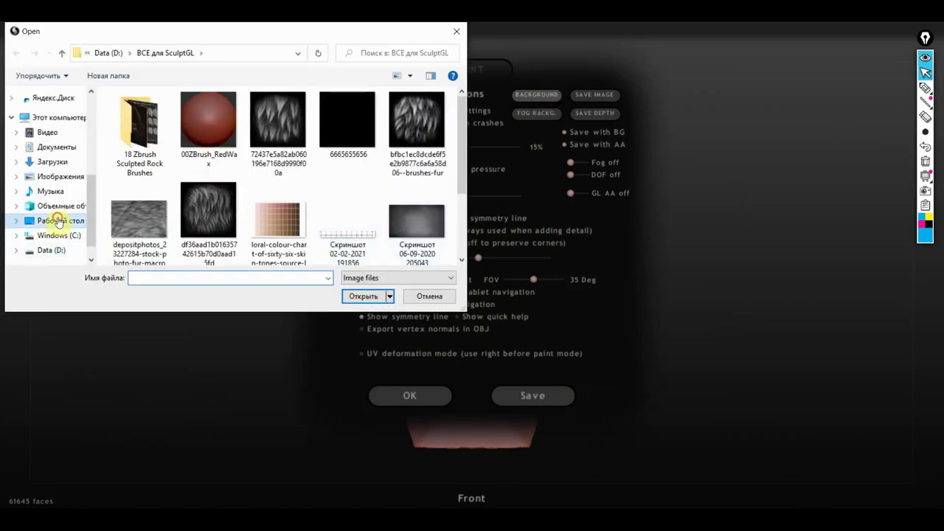
{"action": "left_click", "coordinate": [302, 209]}
{"action": "scroll", "coordinate": [288, 211], "scroll_direction": "down", "scroll_amount": 1}
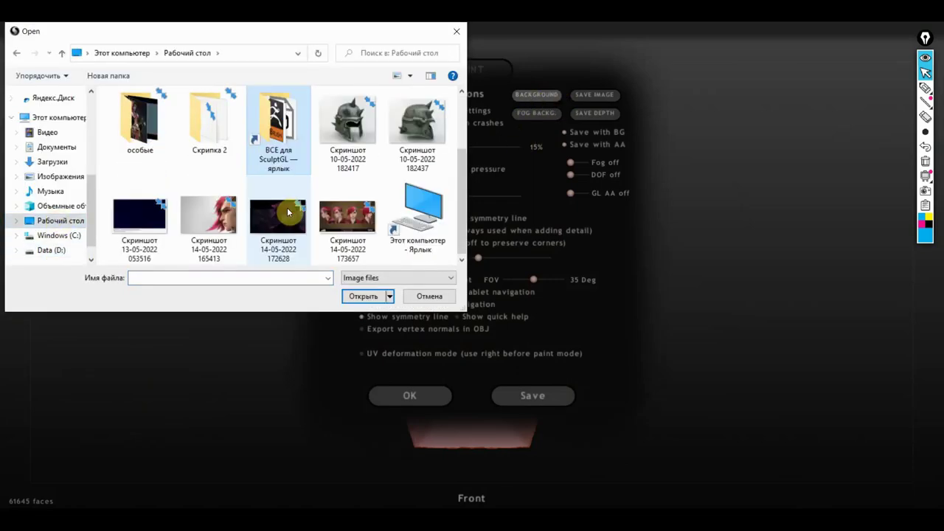
{"action": "left_click", "coordinate": [286, 220]}
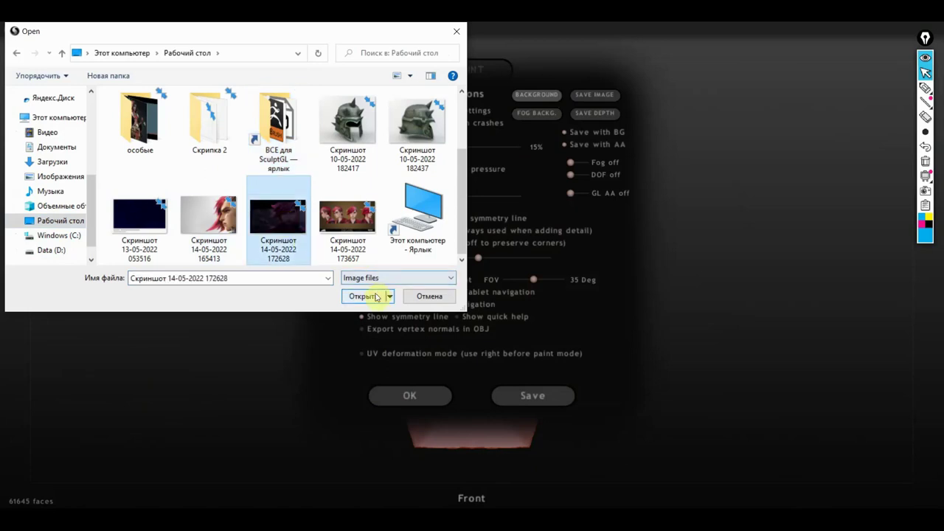
{"action": "left_click", "coordinate": [376, 296]}
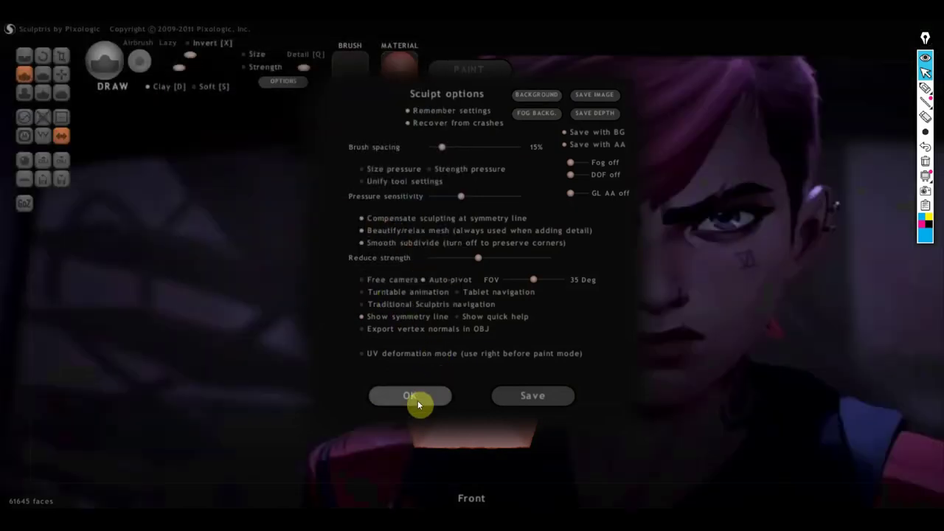
{"action": "left_click", "coordinate": [417, 402]}
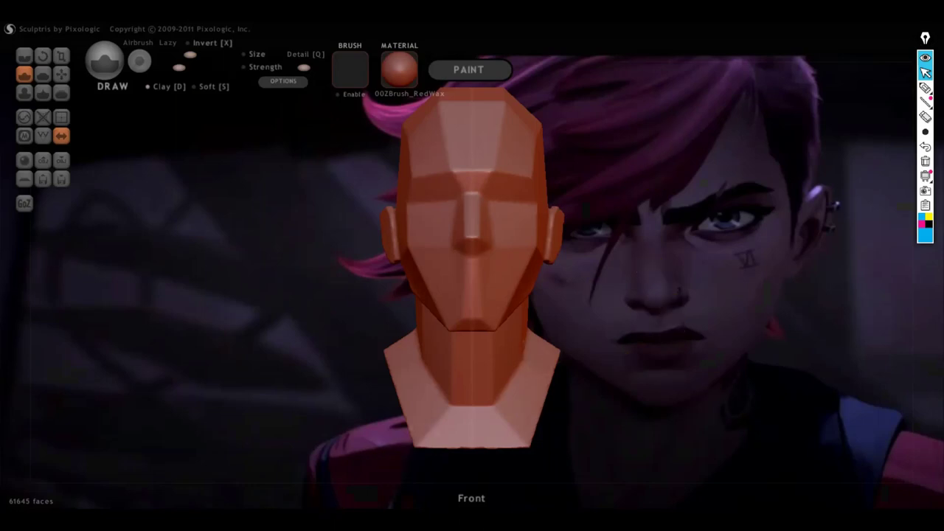
- Capture a 1230x744 area of the Photos image and save it as a JPEG screenshot
{"action": "key", "text": "alt+Tab"}
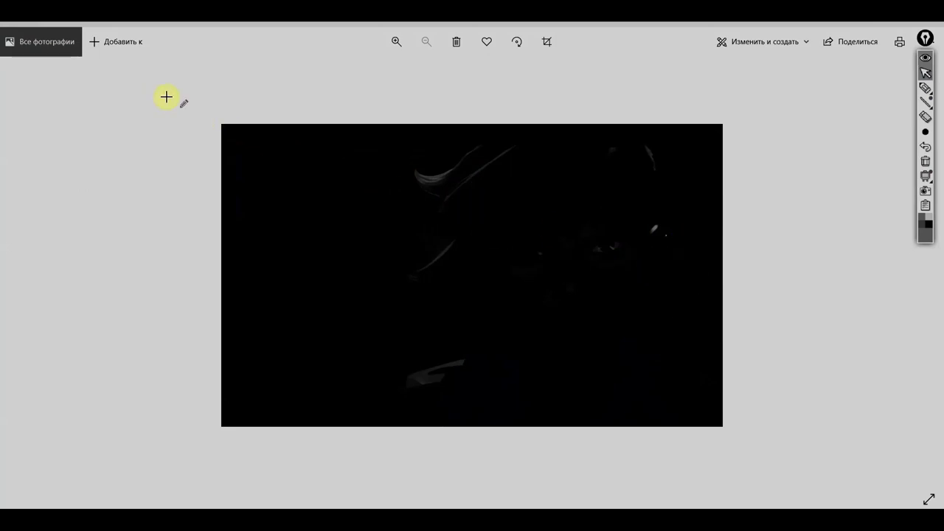
{"action": "mouse_move", "coordinate": [183, 92]}
{"action": "left_mouse_down"}
{"action": "mouse_move", "coordinate": [761, 463]}
{"action": "mouse_move", "coordinate": [788, 462]}
{"action": "left_mouse_up"}
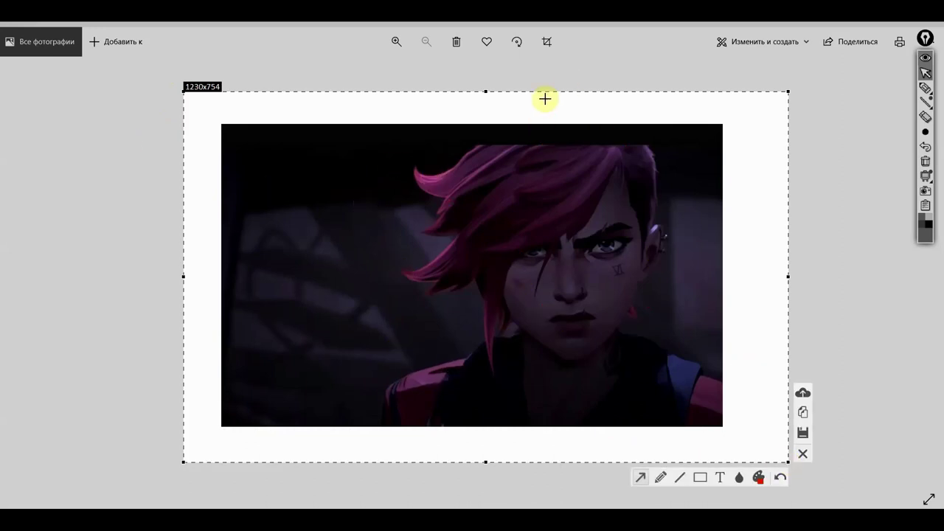
{"action": "left_click_drag", "start_coordinate": [487, 91], "coordinate": [486, 96]}
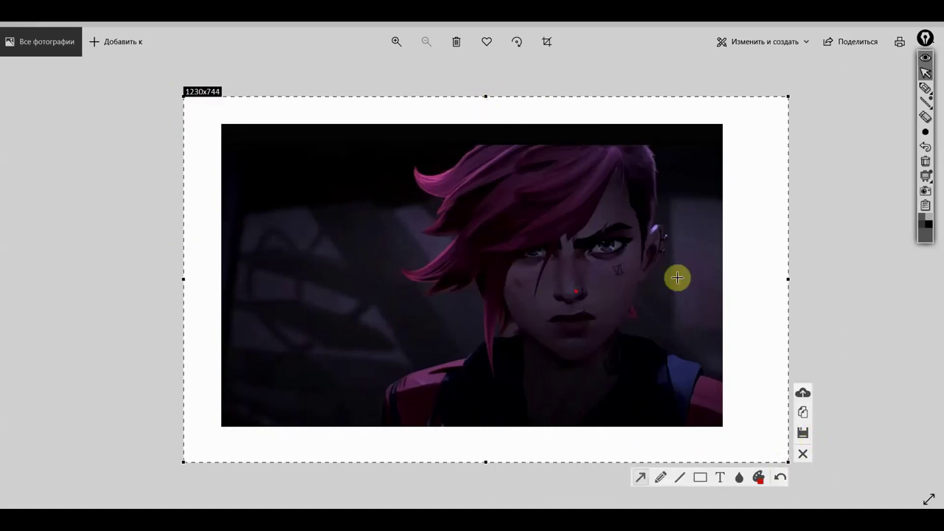
{"action": "left_click", "coordinate": [803, 435]}
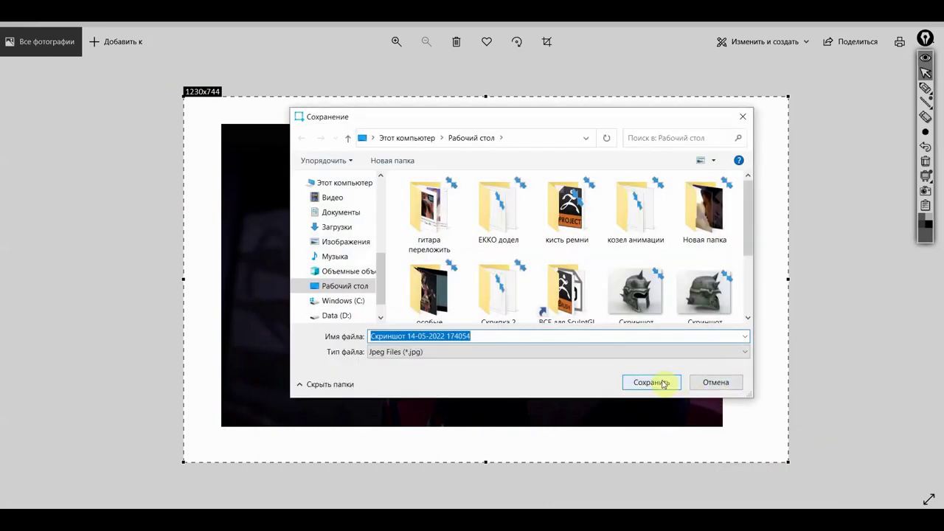
{"action": "left_click", "coordinate": [650, 381]}
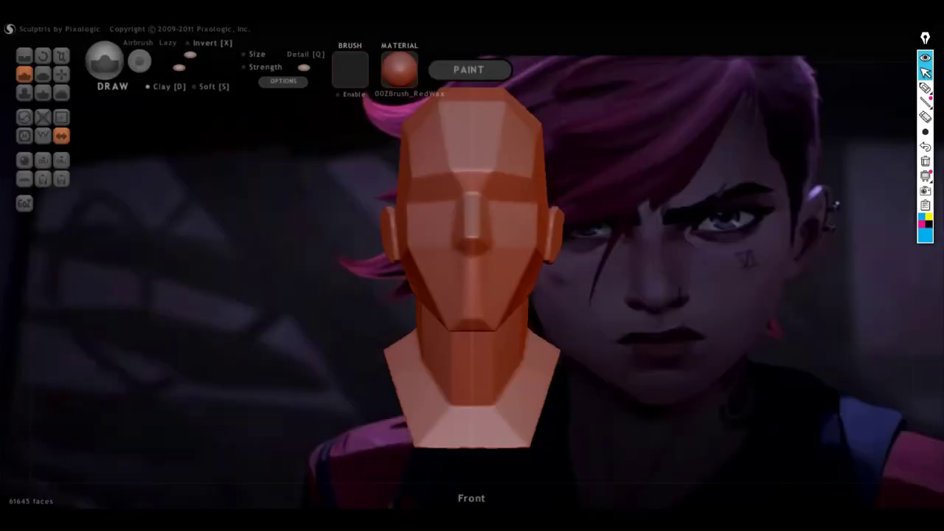
- Replace the viewport background with the new 174054 screenshot
{"action": "left_click", "coordinate": [290, 84]}
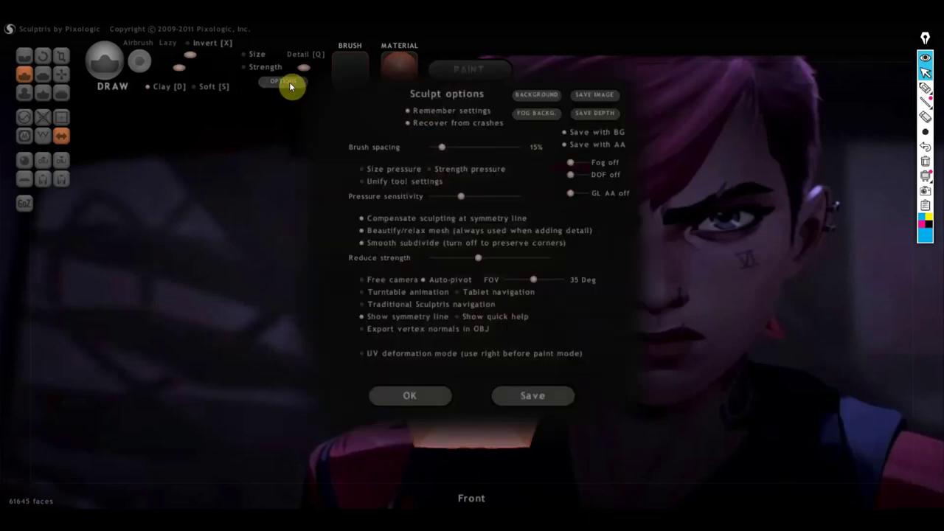
{"action": "left_click", "coordinate": [528, 97]}
{"action": "left_click", "coordinate": [322, 205]}
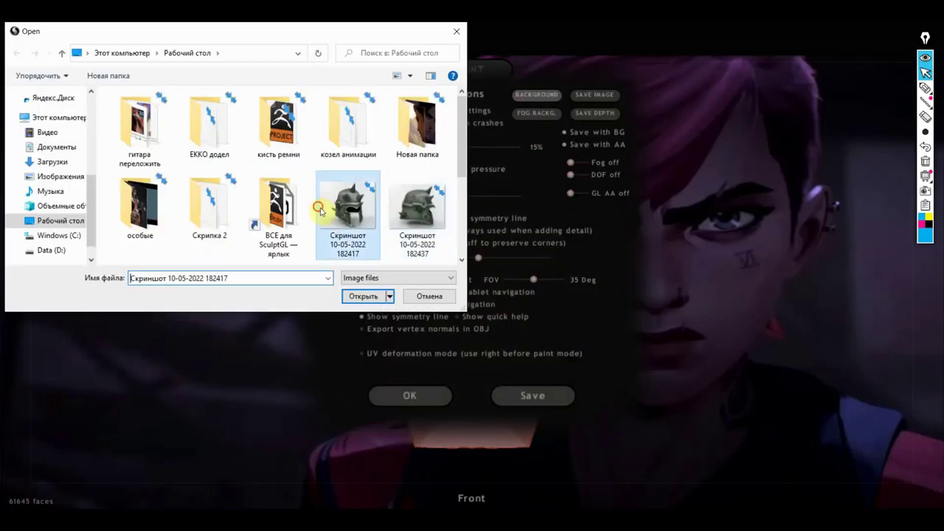
{"action": "scroll", "coordinate": [322, 210], "scroll_direction": "down", "scroll_amount": 2}
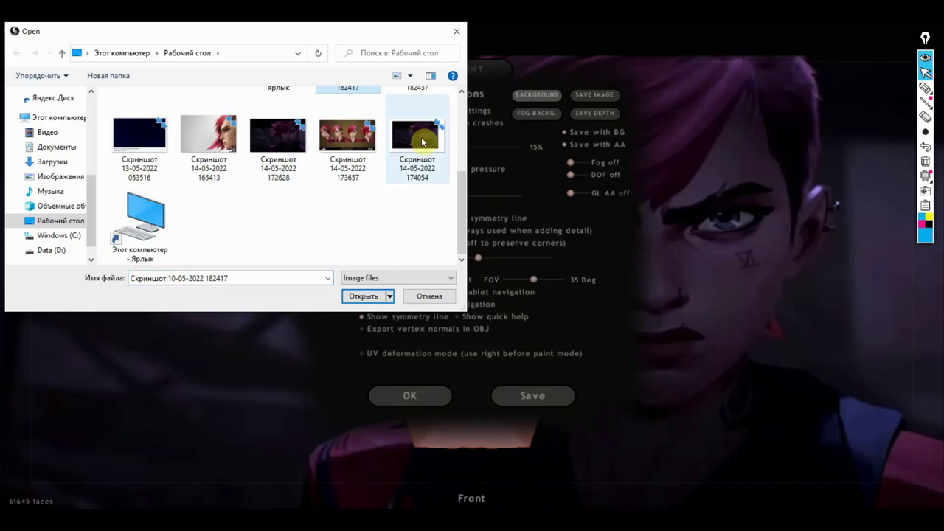
{"action": "left_click", "coordinate": [421, 137]}
{"action": "left_click", "coordinate": [372, 296]}
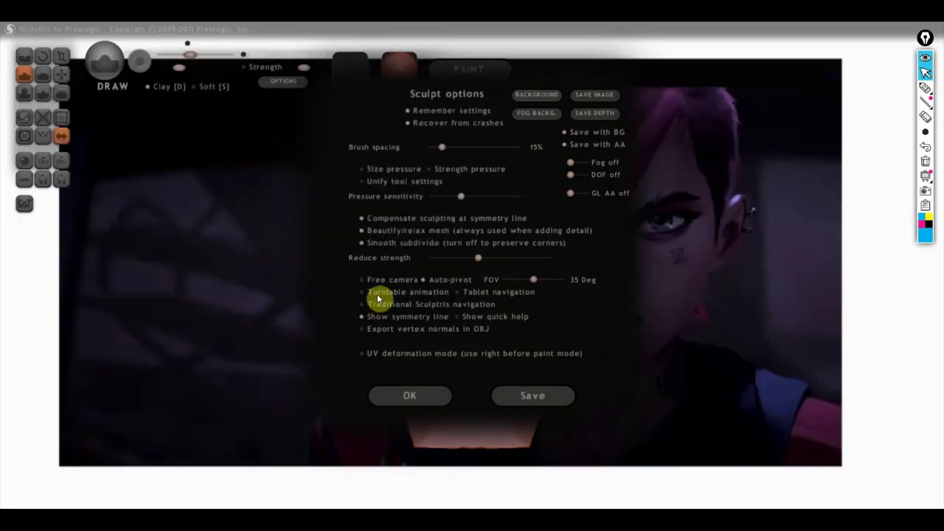
{"action": "left_click", "coordinate": [411, 394]}
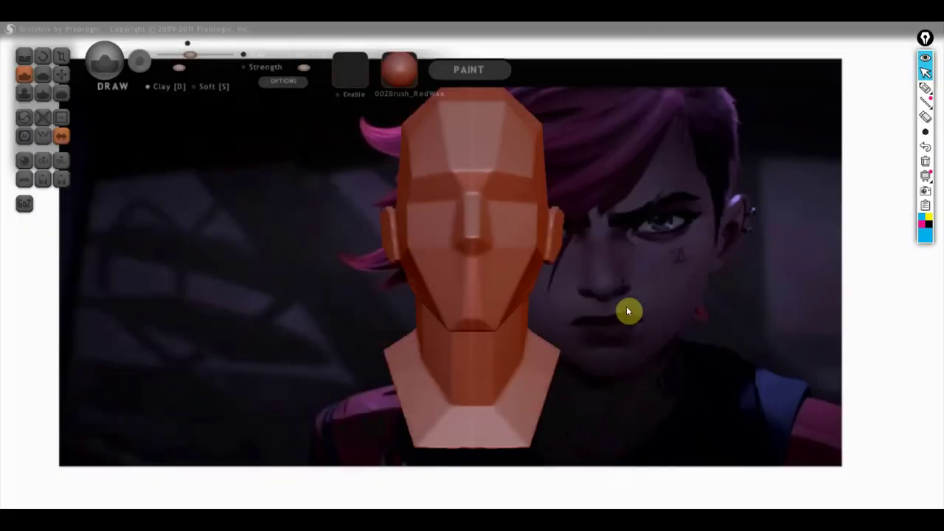
- Shrink the head, move it left of the reference face and turn it front
{"action": "scroll", "coordinate": [626, 307], "scroll_direction": "down", "scroll_amount": 3}
{"action": "mouse_move", "coordinate": [653, 250]}
{"action": "left_mouse_down", "text": "alt"}
{"action": "mouse_move", "coordinate": [526, 323]}
{"action": "mouse_move", "coordinate": [458, 290]}
{"action": "mouse_move", "coordinate": [602, 246]}
{"action": "left_mouse_up", "text": "alt"}
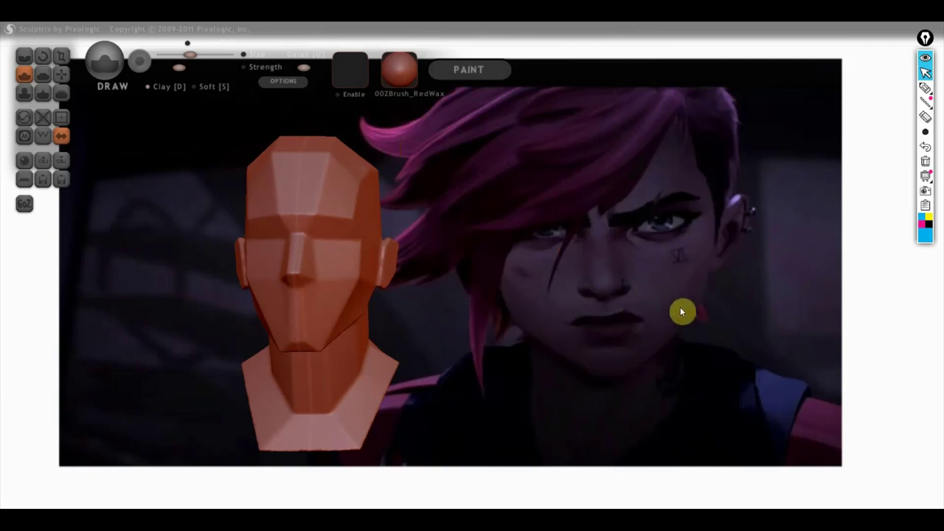
{"action": "mouse_move", "coordinate": [703, 247]}
{"action": "left_mouse_down"}
{"action": "mouse_move", "coordinate": [622, 272]}
{"action": "mouse_move", "coordinate": [631, 272]}
{"action": "left_mouse_up"}
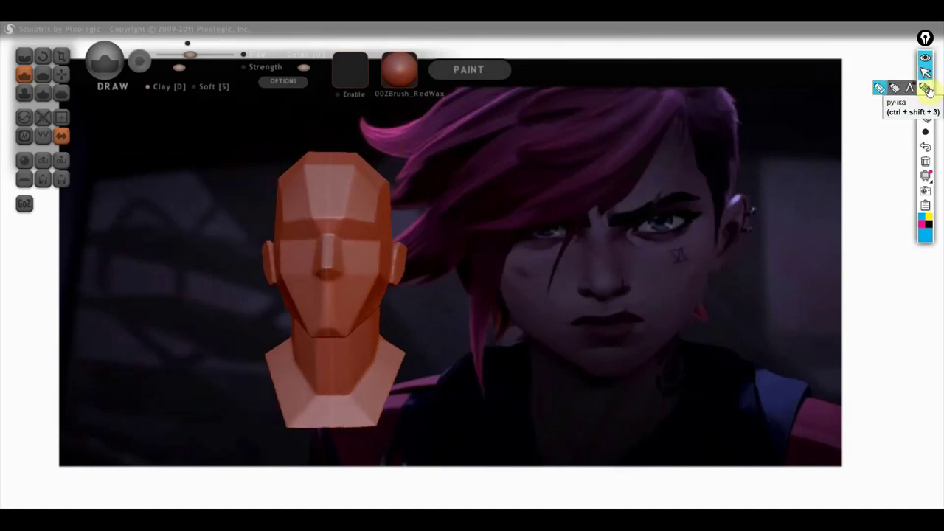
- Trace both jawlines plus guide lines under the nose, at the mouth and below the lip
{"action": "left_click", "coordinate": [925, 91]}
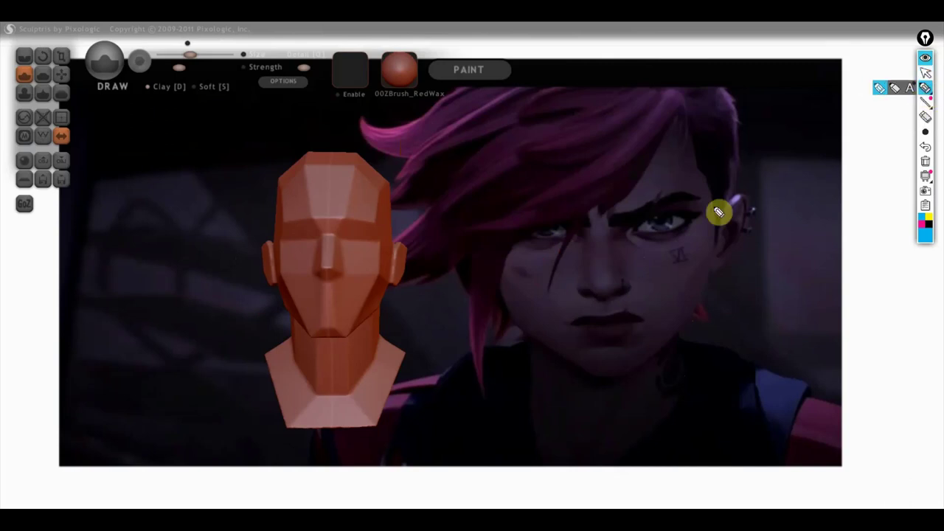
{"action": "mouse_move", "coordinate": [721, 225]}
{"action": "left_mouse_down"}
{"action": "mouse_move", "coordinate": [669, 359]}
{"action": "mouse_move", "coordinate": [601, 384]}
{"action": "left_mouse_up"}
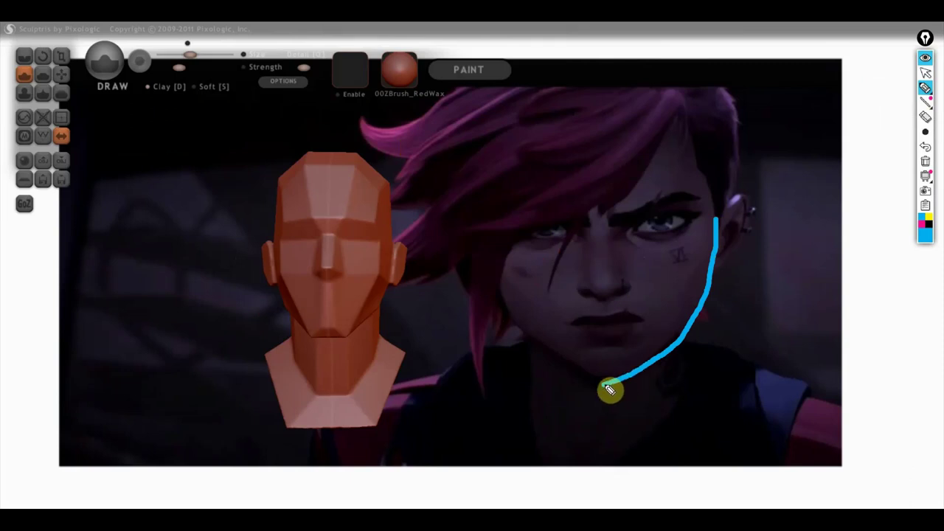
{"action": "mouse_move", "coordinate": [470, 243]}
{"action": "left_mouse_down"}
{"action": "mouse_move", "coordinate": [566, 363]}
{"action": "mouse_move", "coordinate": [603, 384]}
{"action": "left_mouse_up"}
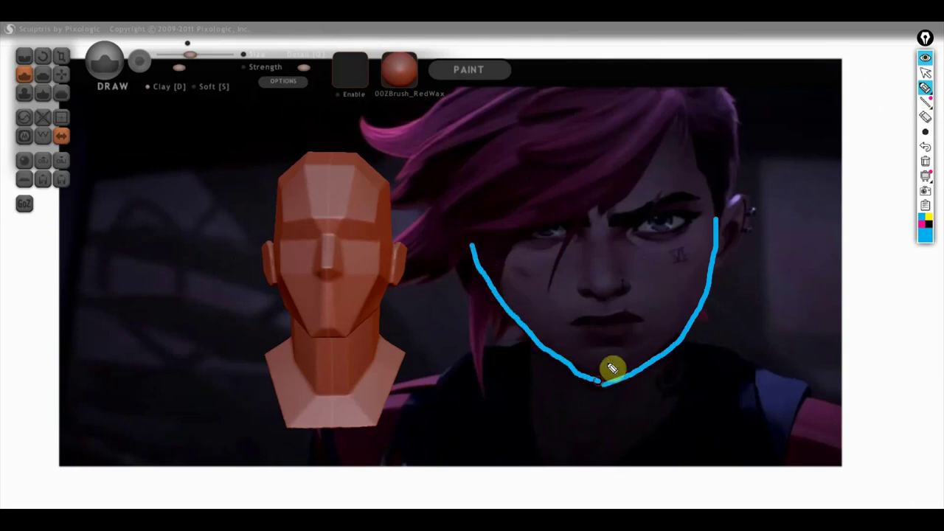
{"action": "left_click_drag", "start_coordinate": [554, 297], "coordinate": [663, 297]}
{"action": "left_click_drag", "start_coordinate": [541, 329], "coordinate": [679, 326]}
{"action": "left_click_drag", "start_coordinate": [563, 346], "coordinate": [670, 347]}
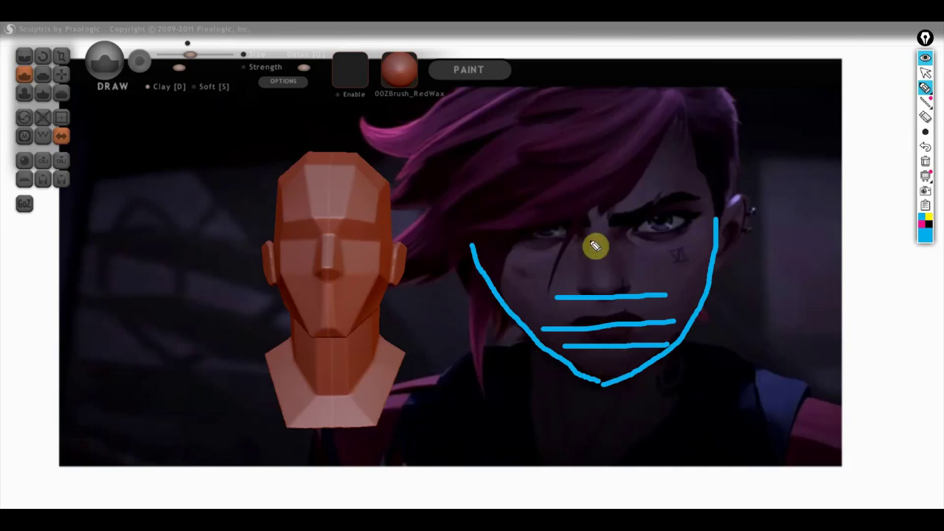
- Draw the nose centre and side, brow line, forehead side and hair edge guides
{"action": "left_click_drag", "start_coordinate": [596, 204], "coordinate": [608, 296]}
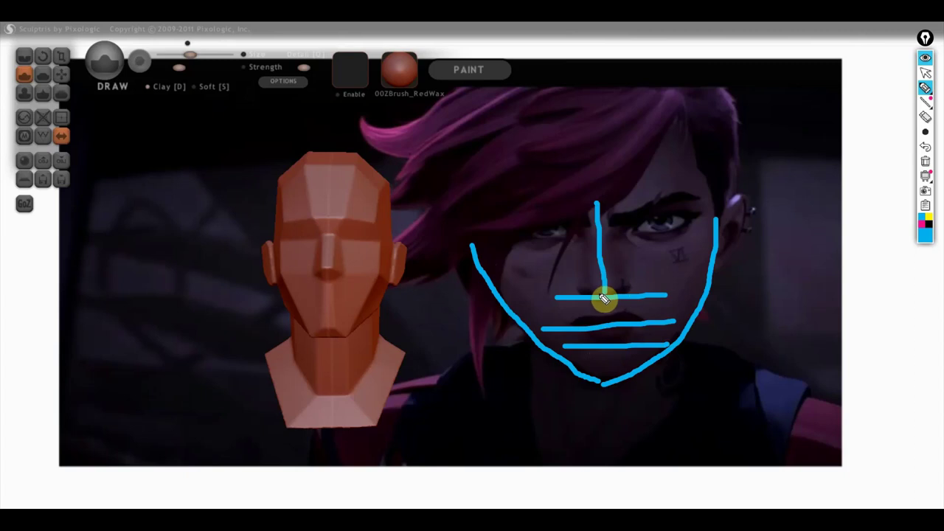
{"action": "left_click_drag", "start_coordinate": [605, 202], "coordinate": [635, 296]}
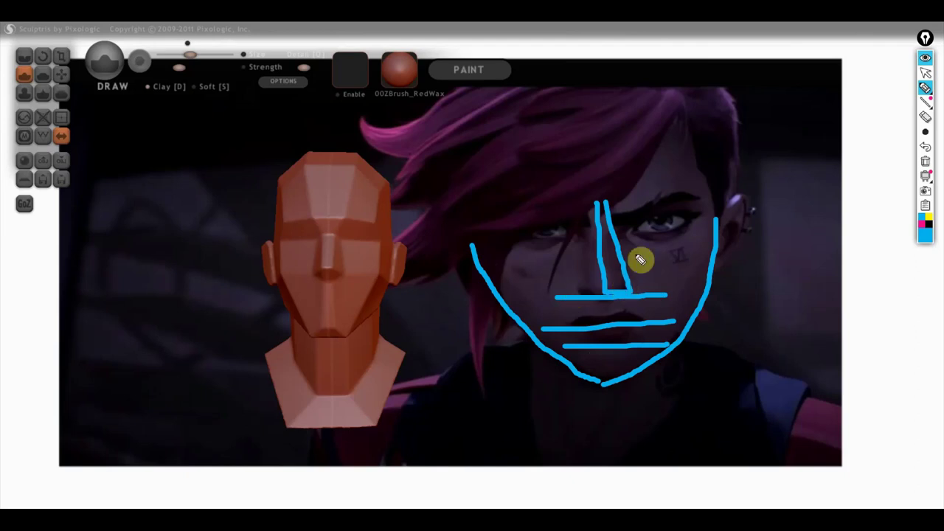
{"action": "left_click_drag", "start_coordinate": [606, 218], "coordinate": [696, 193]}
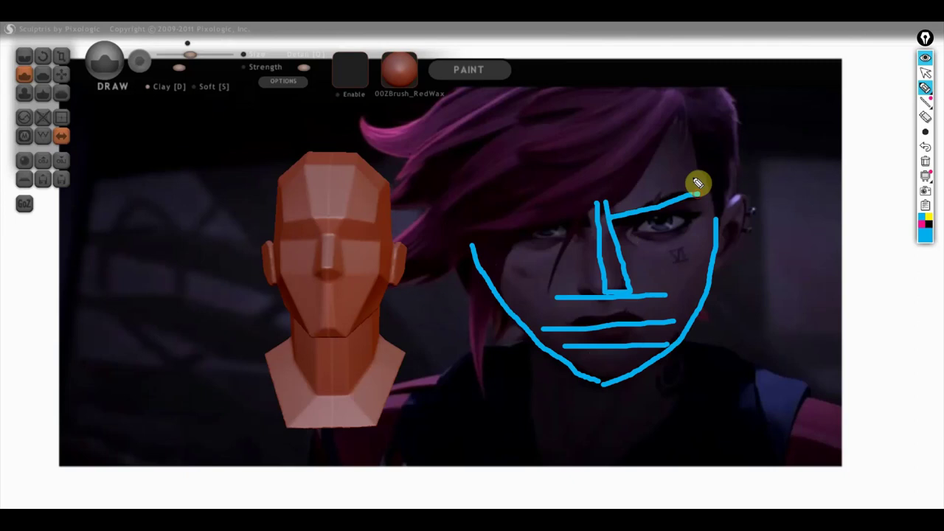
{"action": "left_click_drag", "start_coordinate": [676, 93], "coordinate": [678, 190]}
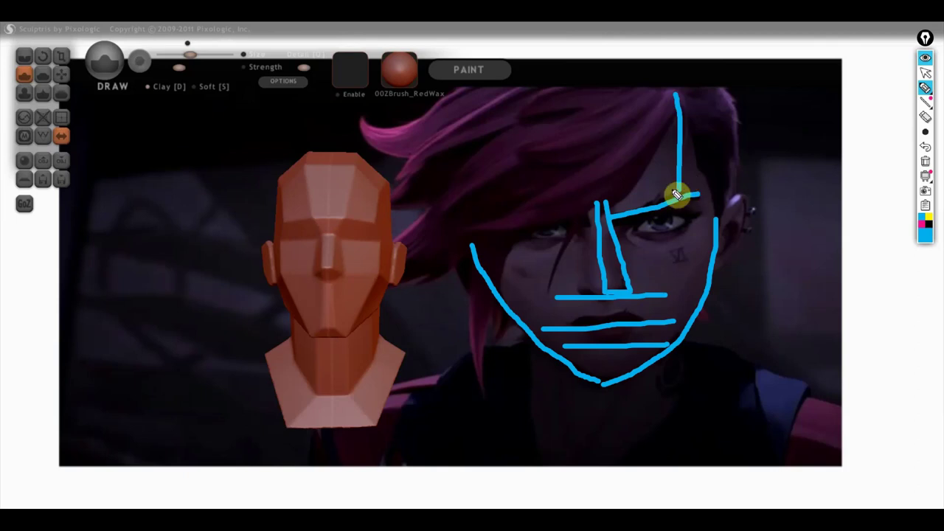
{"action": "left_click_drag", "start_coordinate": [485, 115], "coordinate": [490, 198]}
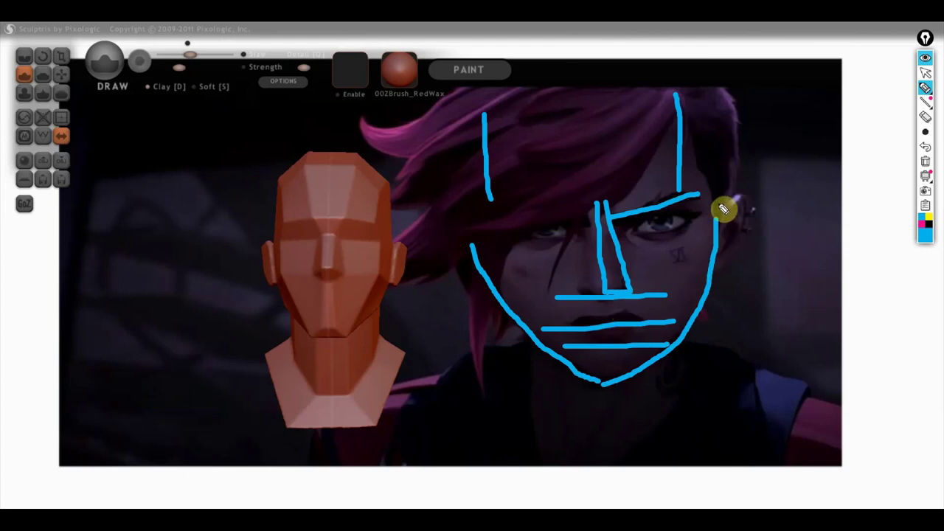
- Box in the eye socket, trace the right cheek and hatch the shadowed plane inside
{"action": "left_click_drag", "start_coordinate": [627, 217], "coordinate": [631, 249]}
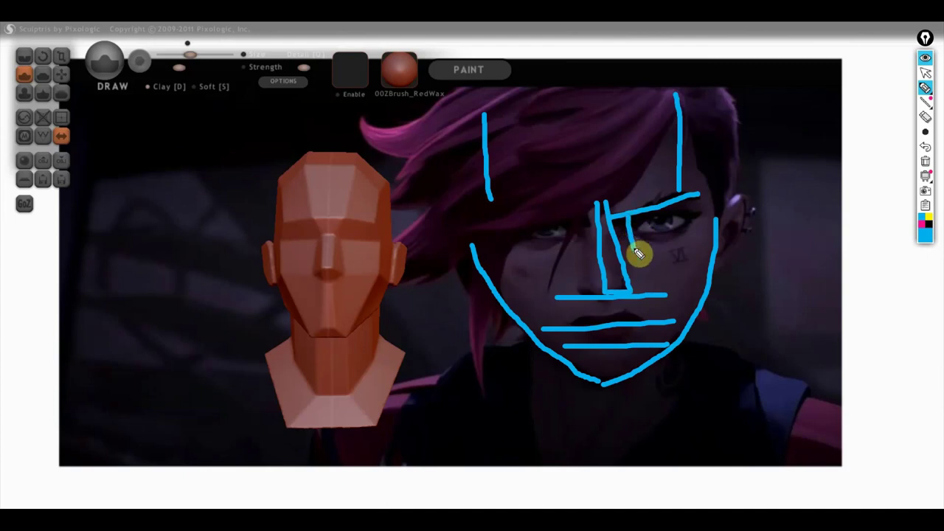
{"action": "left_click_drag", "start_coordinate": [694, 200], "coordinate": [698, 236]}
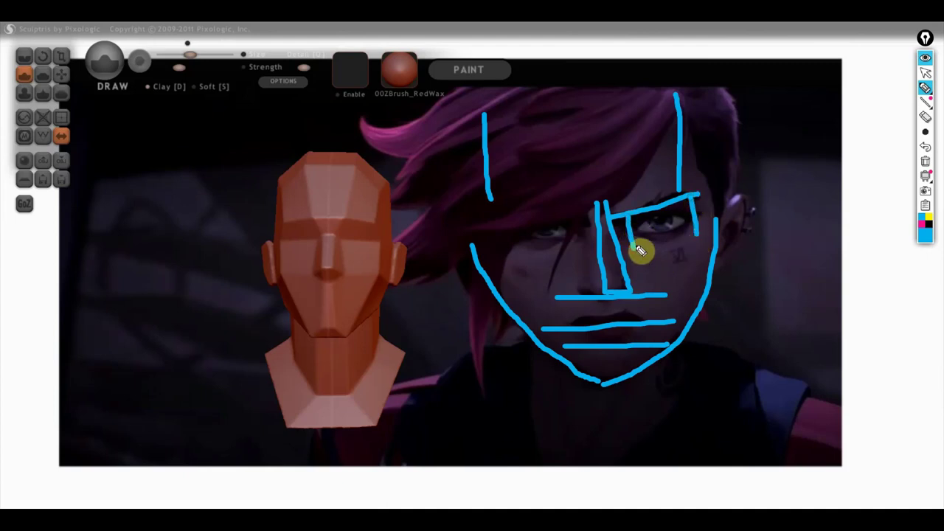
{"action": "left_click_drag", "start_coordinate": [631, 236], "coordinate": [695, 229]}
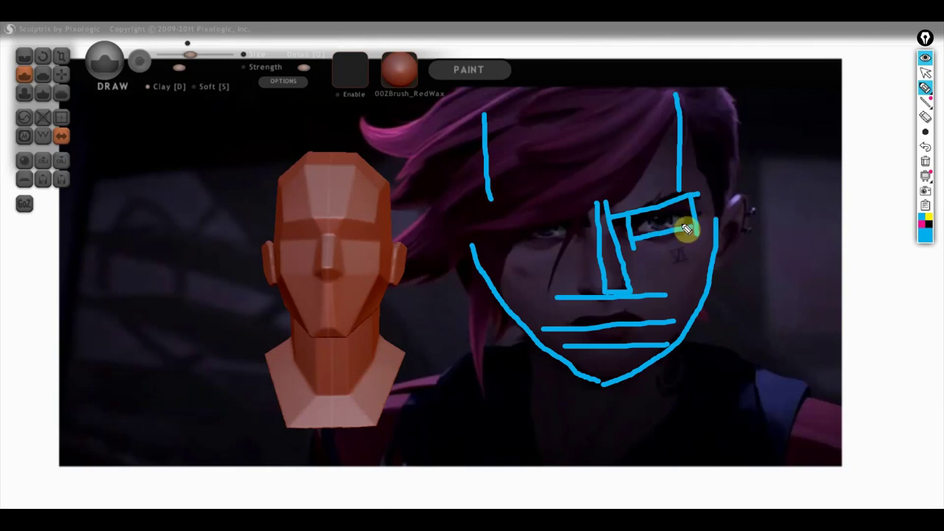
{"action": "mouse_move", "coordinate": [708, 179]}
{"action": "left_mouse_down"}
{"action": "mouse_move", "coordinate": [681, 289]}
{"action": "mouse_move", "coordinate": [631, 243]}
{"action": "mouse_move", "coordinate": [649, 279]}
{"action": "left_mouse_up"}
{"action": "mouse_move", "coordinate": [667, 238]}
{"action": "left_mouse_down"}
{"action": "mouse_move", "coordinate": [665, 275]}
{"action": "mouse_move", "coordinate": [678, 267]}
{"action": "left_mouse_up"}
{"action": "mouse_move", "coordinate": [705, 217]}
{"action": "left_mouse_down"}
{"action": "mouse_move", "coordinate": [715, 205]}
{"action": "mouse_move", "coordinate": [740, 271]}
{"action": "mouse_move", "coordinate": [716, 280]}
{"action": "left_mouse_up"}
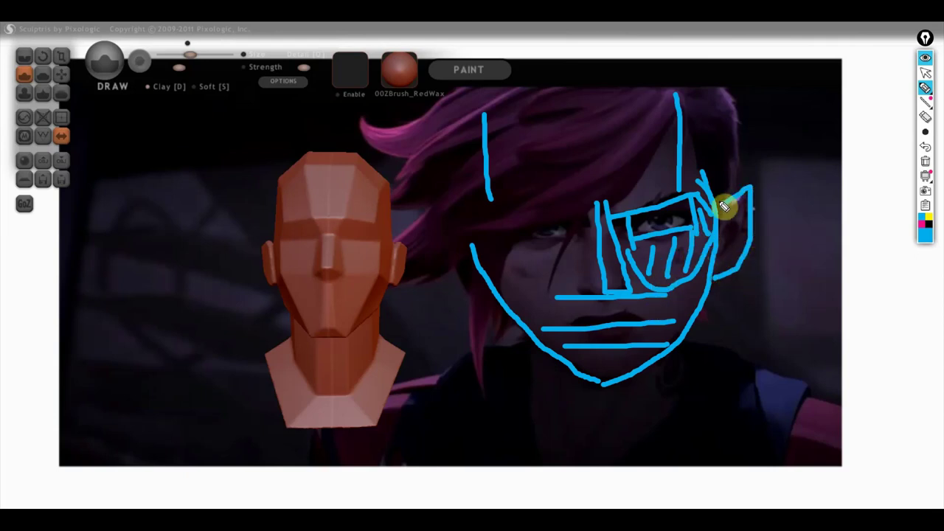
- Add hair edge, neck and shoulder guide lines, then clear all the sketch lines
{"action": "mouse_move", "coordinate": [685, 110]}
{"action": "left_mouse_down"}
{"action": "mouse_move", "coordinate": [699, 179]}
{"action": "mouse_move", "coordinate": [687, 140]}
{"action": "mouse_move", "coordinate": [689, 184]}
{"action": "left_mouse_up"}
{"action": "left_click_drag", "start_coordinate": [676, 341], "coordinate": [676, 402]}
{"action": "mouse_move", "coordinate": [561, 418]}
{"action": "left_mouse_down"}
{"action": "mouse_move", "coordinate": [611, 428]}
{"action": "mouse_move", "coordinate": [677, 405]}
{"action": "left_mouse_up"}
{"action": "left_click_drag", "start_coordinate": [680, 347], "coordinate": [809, 407]}
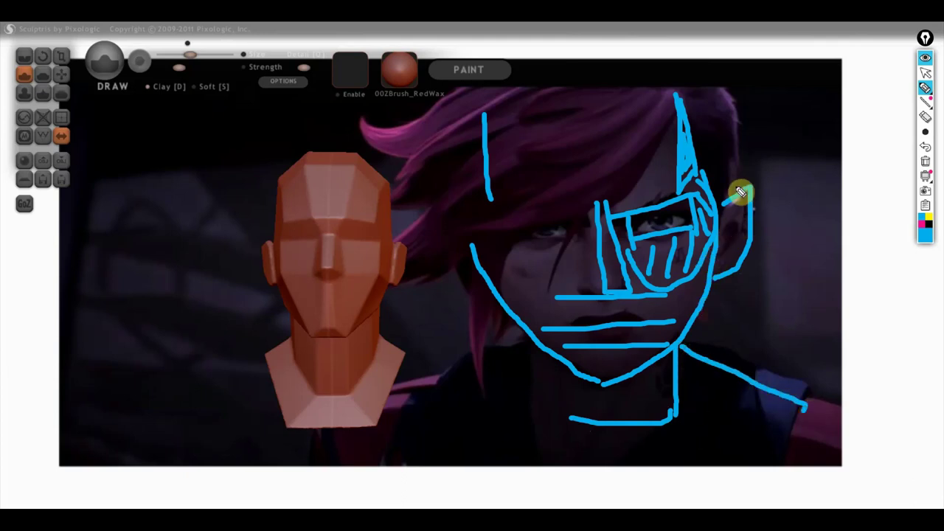
{"action": "mouse_move", "coordinate": [716, 85]}
{"action": "left_mouse_down"}
{"action": "mouse_move", "coordinate": [740, 168]}
{"action": "mouse_move", "coordinate": [731, 195]}
{"action": "left_mouse_up"}
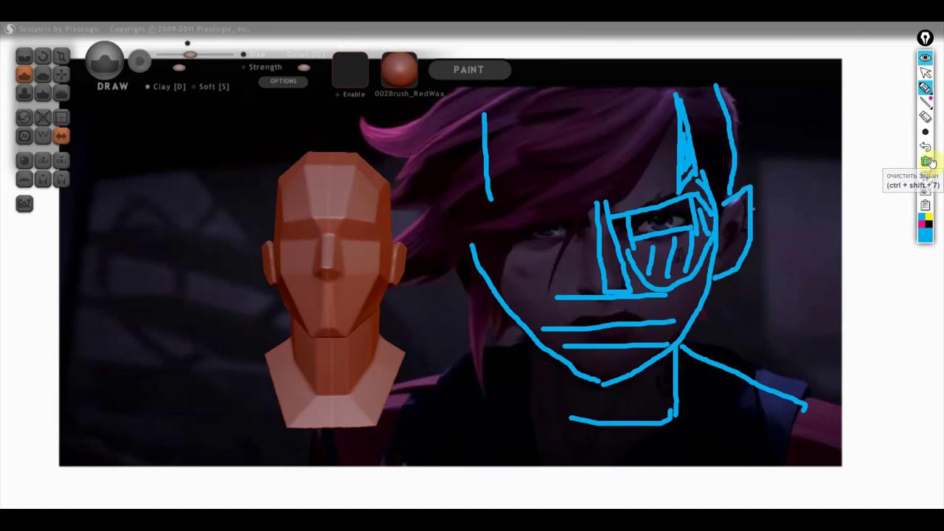
{"action": "left_click", "coordinate": [927, 161]}
- Return to cursor mode and recentre and rezoom the head in Sculptris
{"action": "left_click", "coordinate": [926, 72]}
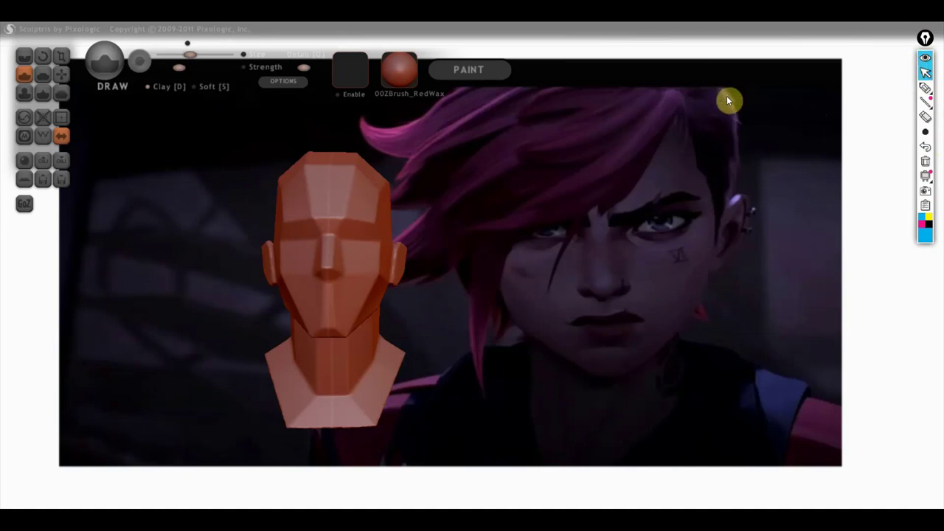
{"action": "right_click_drag", "start_coordinate": [600, 277], "coordinate": [659, 246]}
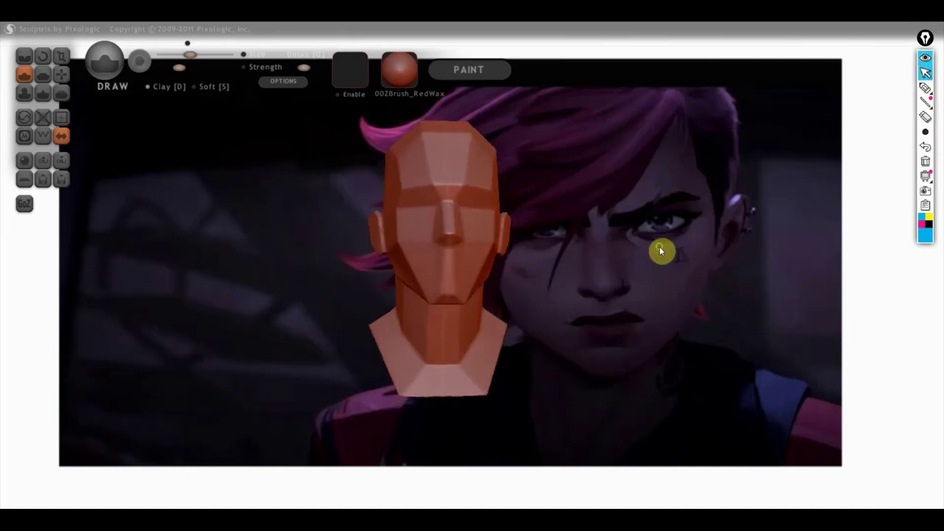
{"action": "scroll", "coordinate": [659, 247], "scroll_direction": "up", "scroll_amount": 3}
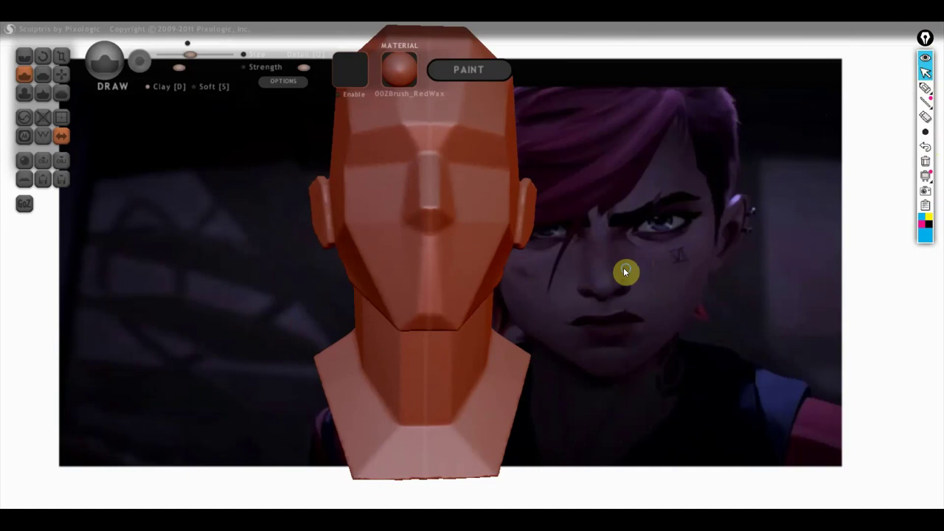
{"action": "scroll", "coordinate": [623, 267], "scroll_direction": "down", "scroll_amount": 1}
{"action": "scroll", "coordinate": [627, 279], "scroll_direction": "down", "scroll_amount": 1}
- Switch to the Flatten brush and orbit the head through top, side and front views
{"action": "left_click", "coordinate": [42, 73]}
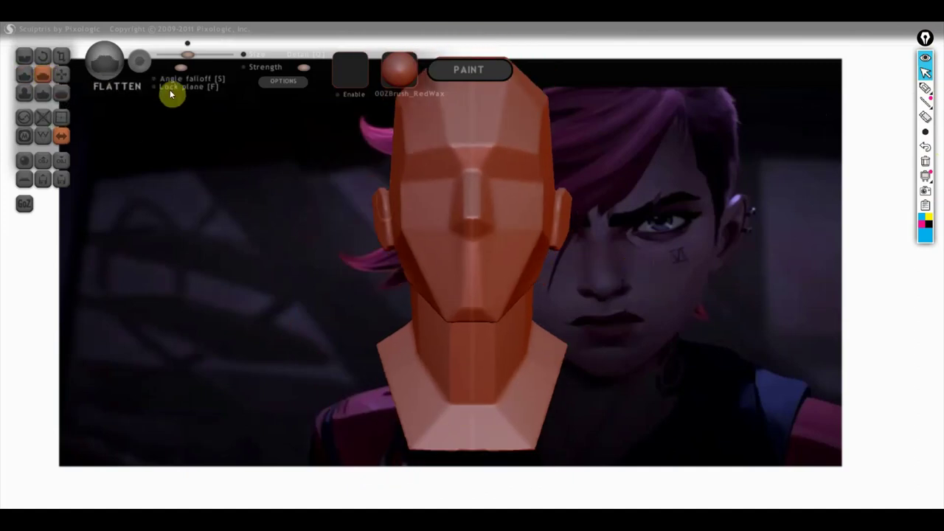
{"action": "scroll", "coordinate": [395, 208], "scroll_direction": "up", "scroll_amount": 1}
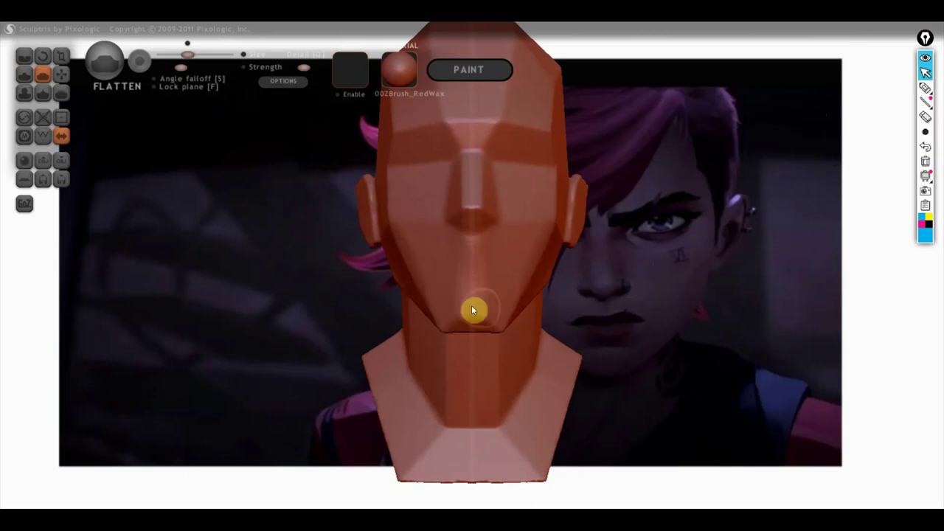
{"action": "mouse_move", "coordinate": [421, 287]}
{"action": "right_mouse_down"}
{"action": "mouse_move", "coordinate": [437, 216]}
{"action": "mouse_move", "coordinate": [471, 259]}
{"action": "right_mouse_up"}
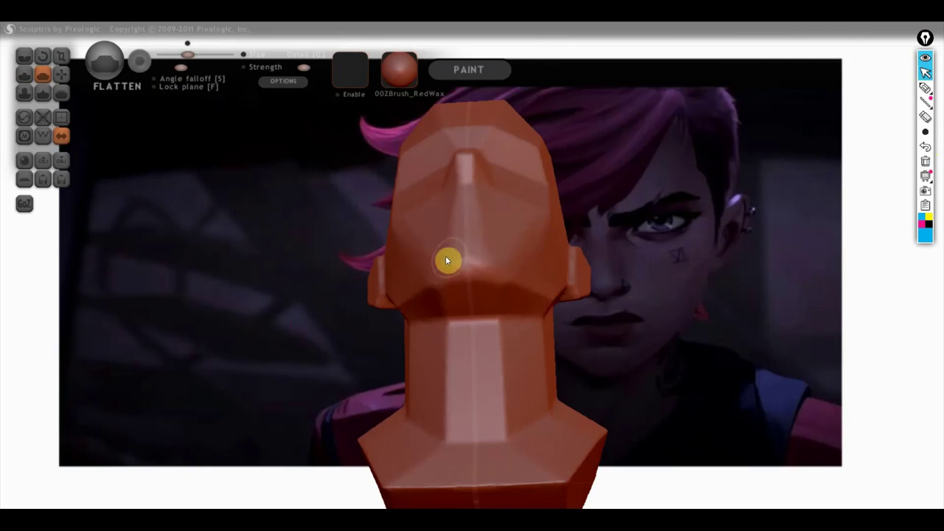
{"action": "mouse_move", "coordinate": [649, 261]}
{"action": "left_mouse_down"}
{"action": "mouse_move", "coordinate": [594, 287]}
{"action": "mouse_move", "coordinate": [543, 354]}
{"action": "mouse_move", "coordinate": [501, 361]}
{"action": "left_mouse_up"}
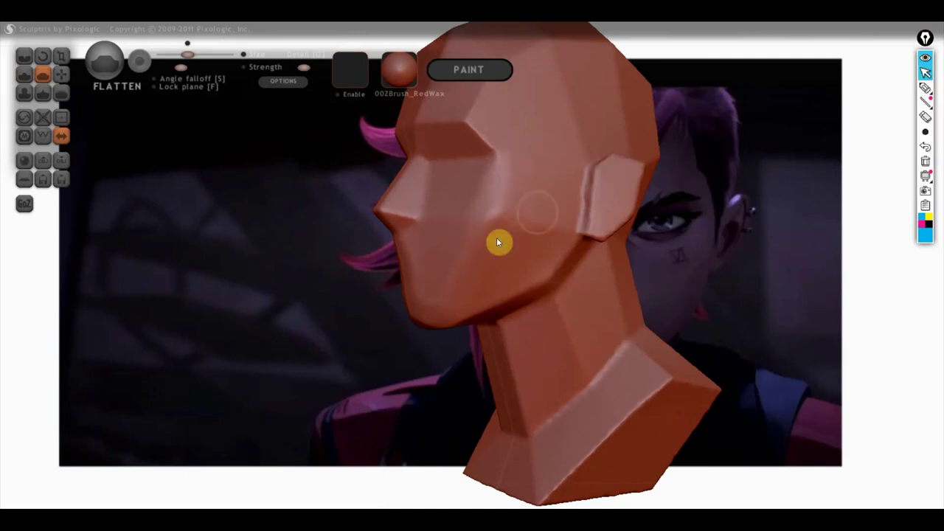
{"action": "left_click_drag", "start_coordinate": [495, 241], "coordinate": [590, 261]}
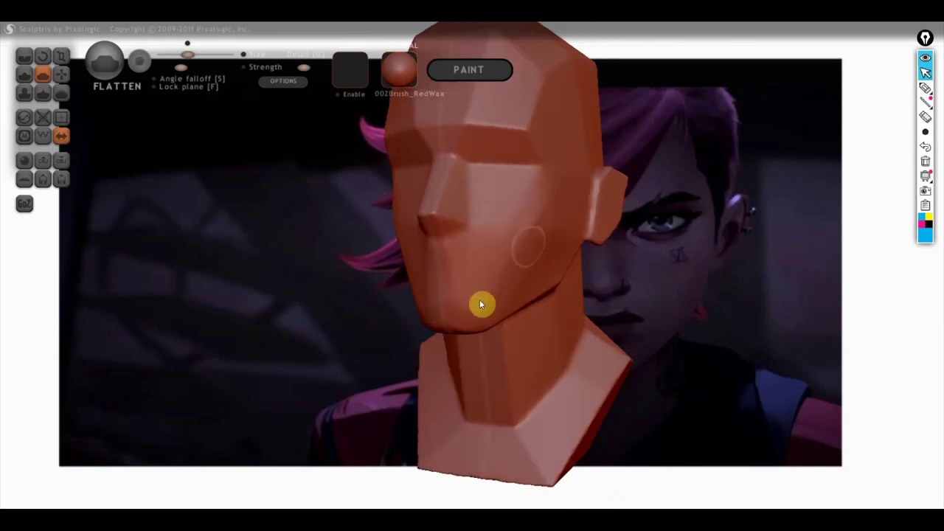
{"action": "mouse_move", "coordinate": [542, 206]}
{"action": "left_mouse_down"}
{"action": "mouse_move", "coordinate": [578, 195]}
{"action": "mouse_move", "coordinate": [566, 298]}
{"action": "mouse_move", "coordinate": [544, 234]}
{"action": "left_mouse_up"}
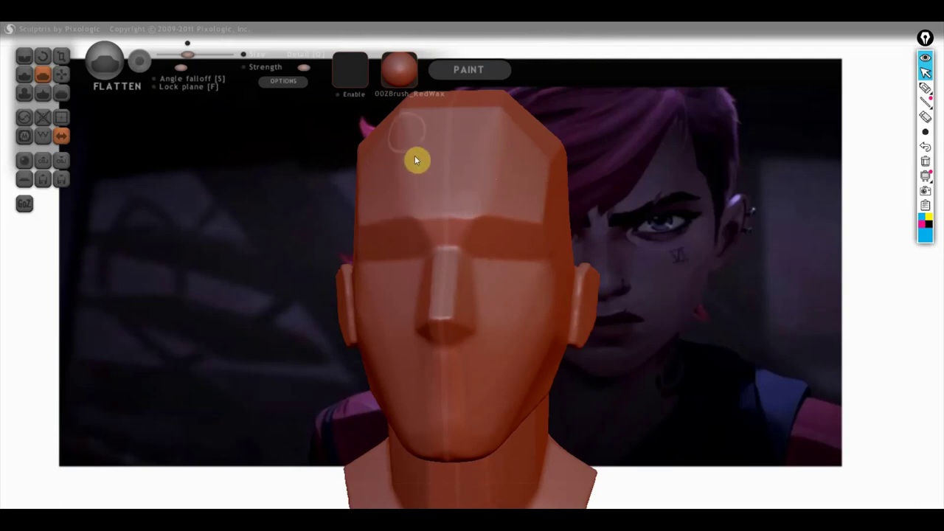
{"action": "scroll", "coordinate": [494, 198], "scroll_direction": "down", "scroll_amount": 3}
{"action": "scroll", "coordinate": [495, 200], "scroll_direction": "down", "scroll_amount": 2}
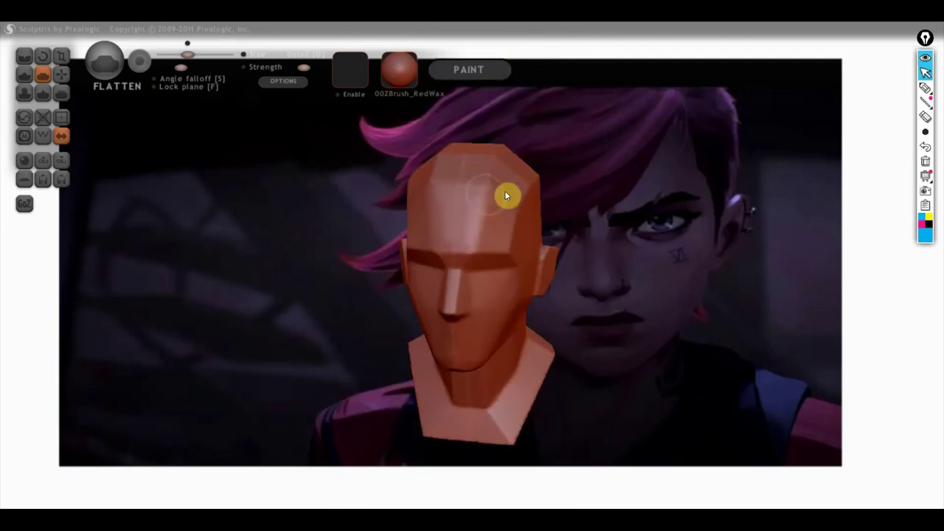
- Flatten facets along the upper right forehead, then orbit around the head
{"action": "left_click_drag", "start_coordinate": [461, 219], "coordinate": [494, 190]}
{"action": "left_click_drag", "start_coordinate": [509, 224], "coordinate": [526, 207]}
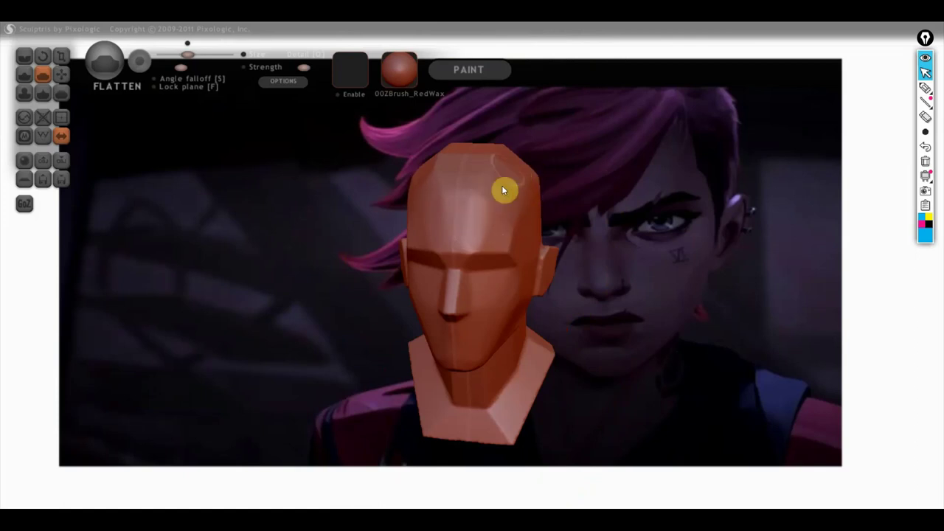
{"action": "left_click_drag", "start_coordinate": [368, 164], "coordinate": [504, 193]}
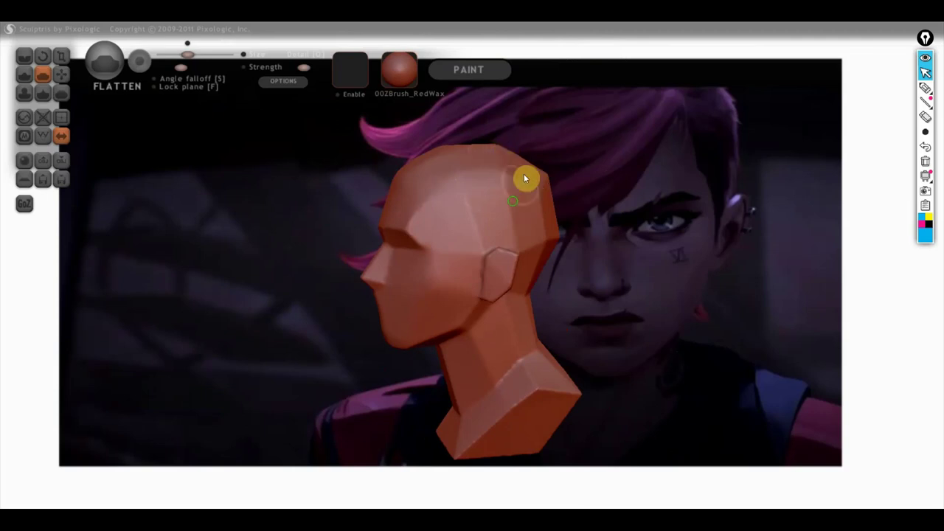
{"action": "right_click_drag", "start_coordinate": [523, 176], "coordinate": [541, 222]}
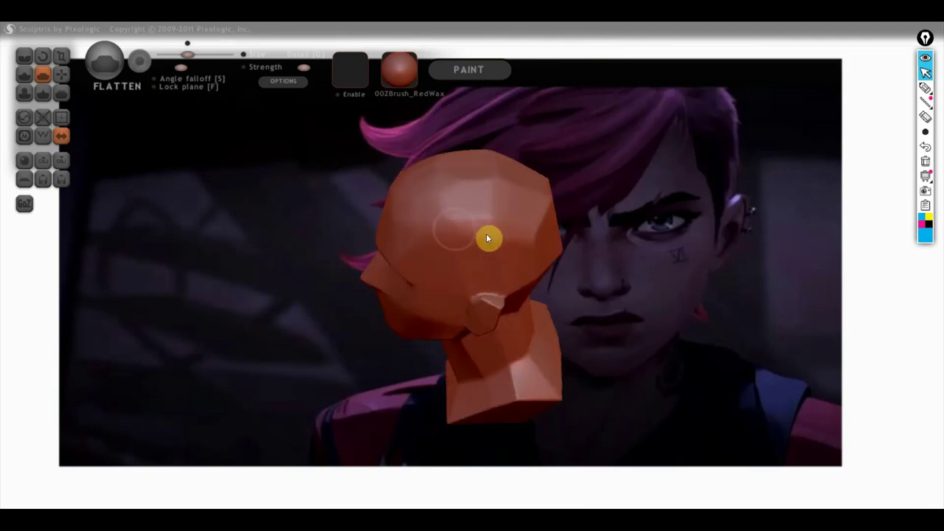
{"action": "right_click_drag", "start_coordinate": [540, 230], "coordinate": [449, 211]}
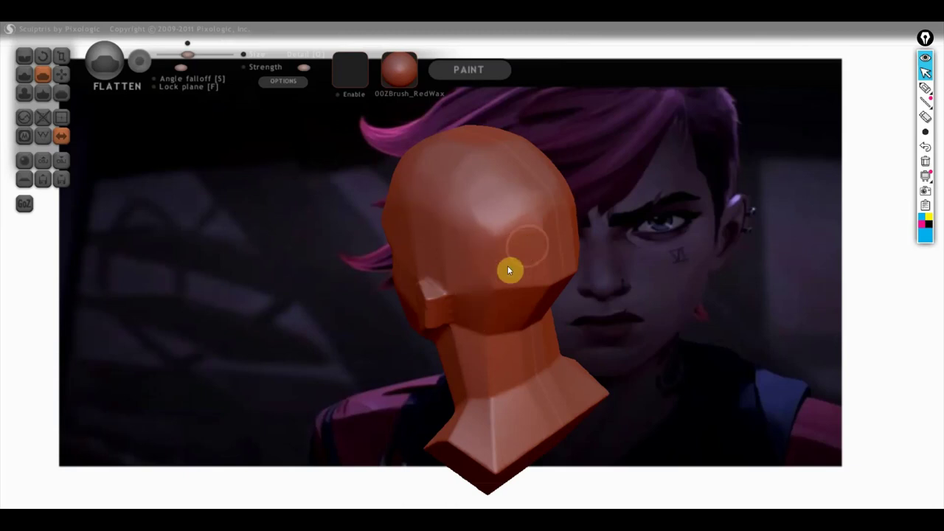
- Flatten a band across the back of the skull from a straight rear view
{"action": "right_click_drag", "start_coordinate": [560, 270], "coordinate": [557, 260]}
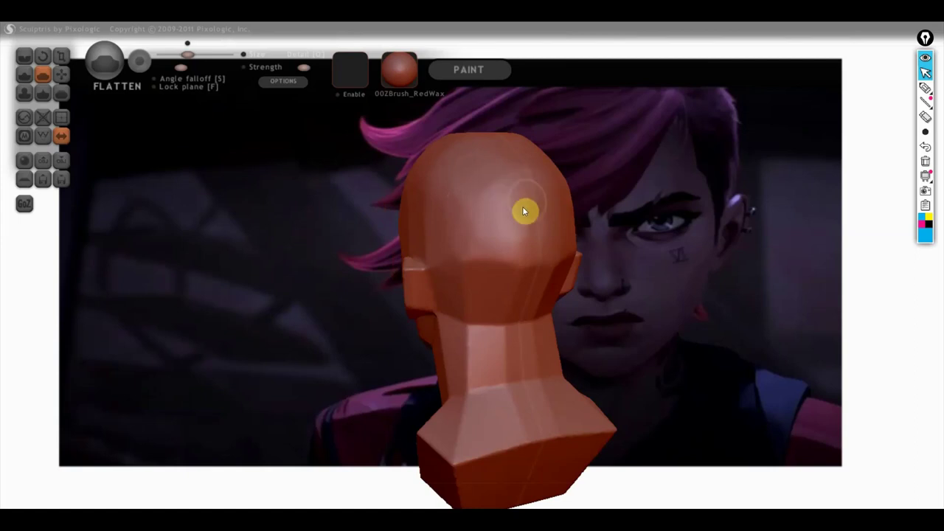
{"action": "right_click_drag", "start_coordinate": [526, 249], "coordinate": [502, 191]}
{"action": "left_click_drag", "start_coordinate": [506, 241], "coordinate": [454, 245]}
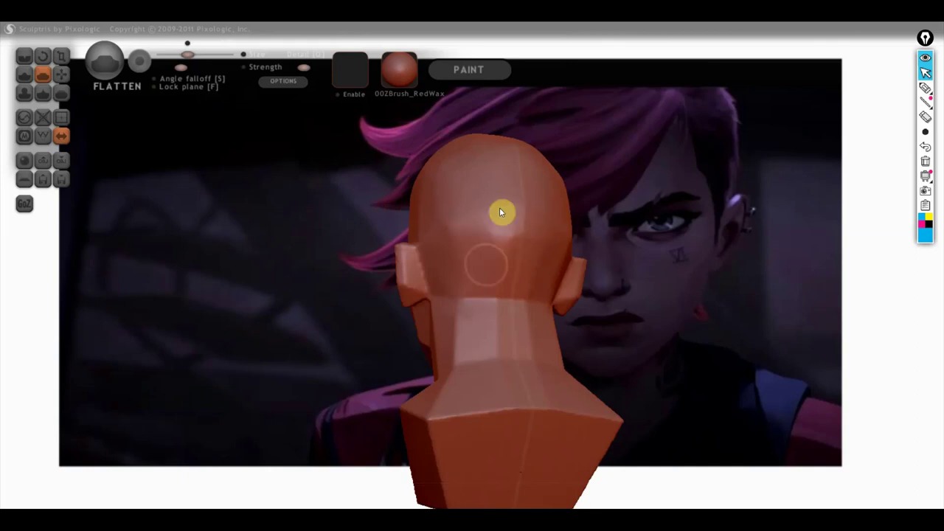
{"action": "mouse_move", "coordinate": [462, 248]}
{"action": "right_mouse_down"}
{"action": "mouse_move", "coordinate": [531, 247]}
{"action": "mouse_move", "coordinate": [507, 316]}
{"action": "right_mouse_up"}
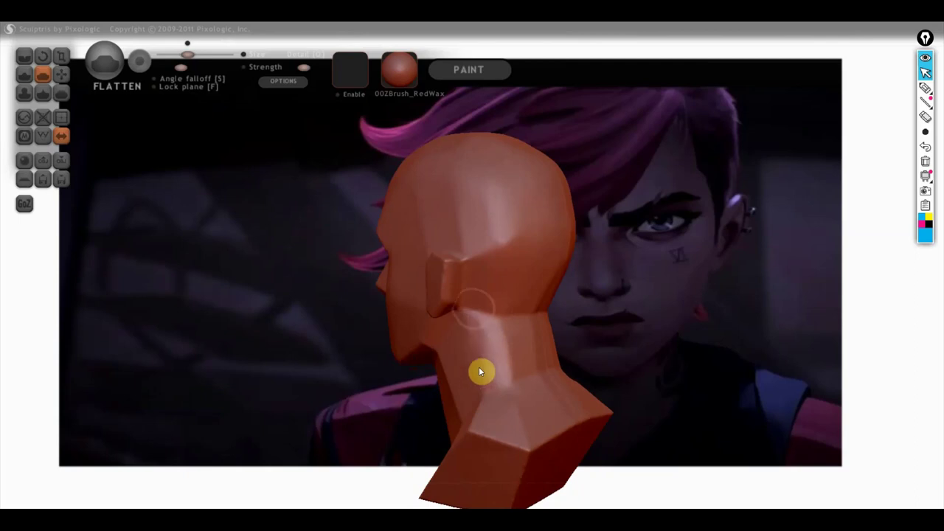
- Flatten the front and side of the neck below the chin from three-quarter views
{"action": "mouse_move", "coordinate": [510, 335]}
{"action": "right_mouse_down"}
{"action": "mouse_move", "coordinate": [615, 352]}
{"action": "mouse_move", "coordinate": [531, 362]}
{"action": "right_mouse_up"}
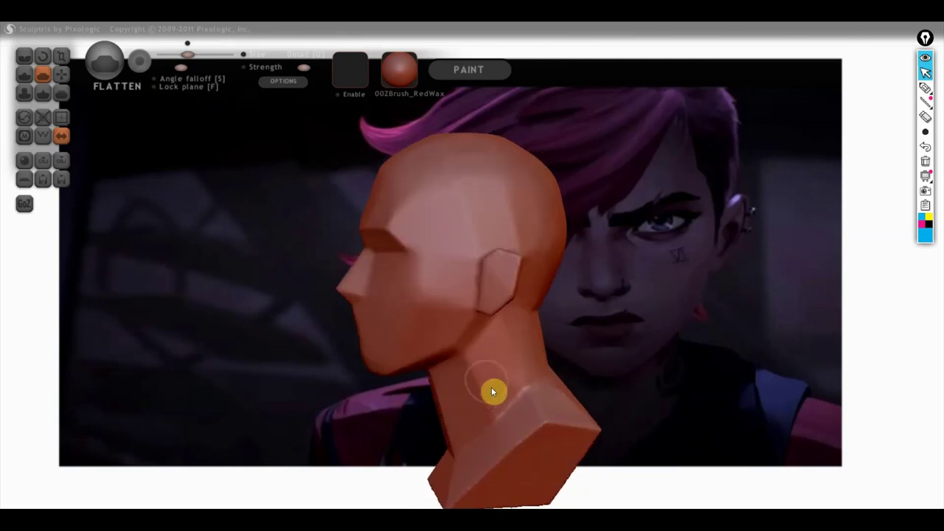
{"action": "mouse_move", "coordinate": [478, 375]}
{"action": "right_mouse_down"}
{"action": "mouse_move", "coordinate": [585, 350]}
{"action": "mouse_move", "coordinate": [450, 378]}
{"action": "right_mouse_up"}
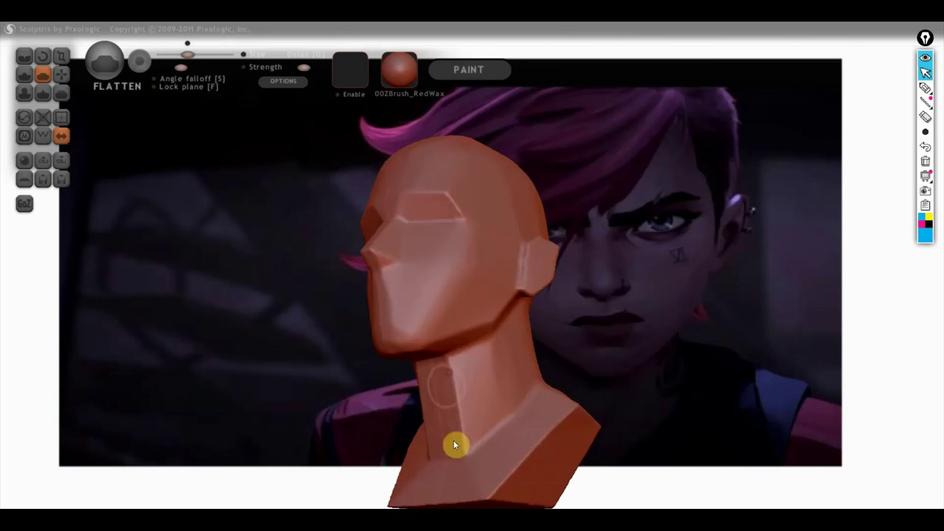
{"action": "mouse_move", "coordinate": [454, 369]}
{"action": "left_mouse_down"}
{"action": "mouse_move", "coordinate": [467, 409]}
{"action": "mouse_move", "coordinate": [467, 373]}
{"action": "mouse_move", "coordinate": [458, 415]}
{"action": "mouse_move", "coordinate": [478, 426]}
{"action": "mouse_move", "coordinate": [455, 415]}
{"action": "mouse_move", "coordinate": [461, 394]}
{"action": "left_mouse_up"}
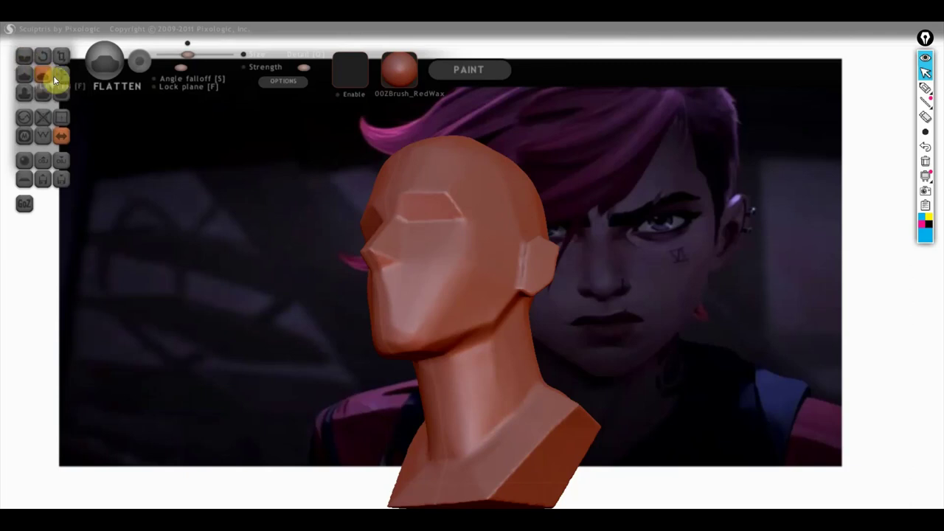
{"action": "right_click_drag", "start_coordinate": [468, 394], "coordinate": [471, 379]}
{"action": "mouse_move", "coordinate": [492, 377]}
{"action": "left_mouse_down"}
{"action": "mouse_move", "coordinate": [485, 396]}
{"action": "mouse_move", "coordinate": [509, 344]}
{"action": "mouse_move", "coordinate": [484, 430]}
{"action": "mouse_move", "coordinate": [470, 427]}
{"action": "mouse_move", "coordinate": [464, 396]}
{"action": "mouse_move", "coordinate": [459, 453]}
{"action": "mouse_move", "coordinate": [475, 433]}
{"action": "left_mouse_up"}
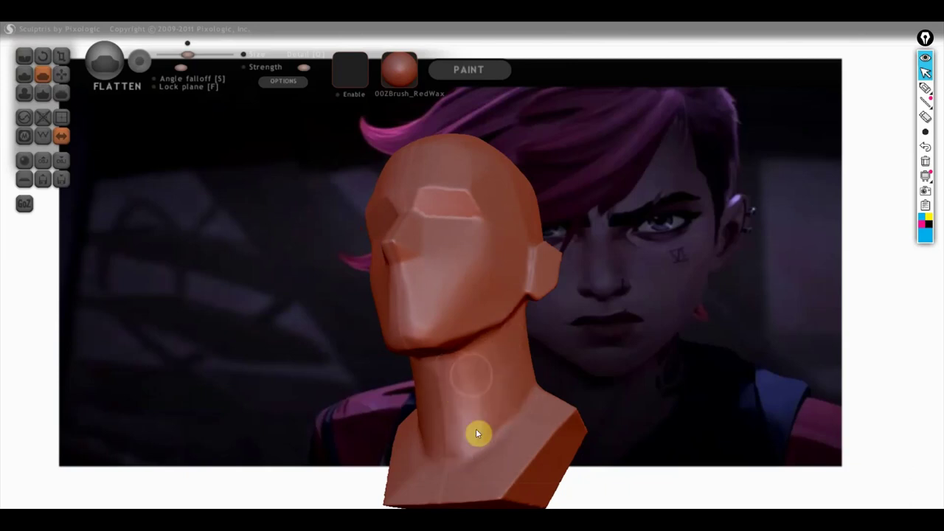
{"action": "right_click_drag", "start_coordinate": [516, 385], "coordinate": [367, 442], "text": "shift"}
{"action": "mouse_move", "coordinate": [367, 443]}
{"action": "left_mouse_down"}
{"action": "mouse_move", "coordinate": [517, 398]}
{"action": "mouse_move", "coordinate": [463, 386]}
{"action": "left_mouse_up"}
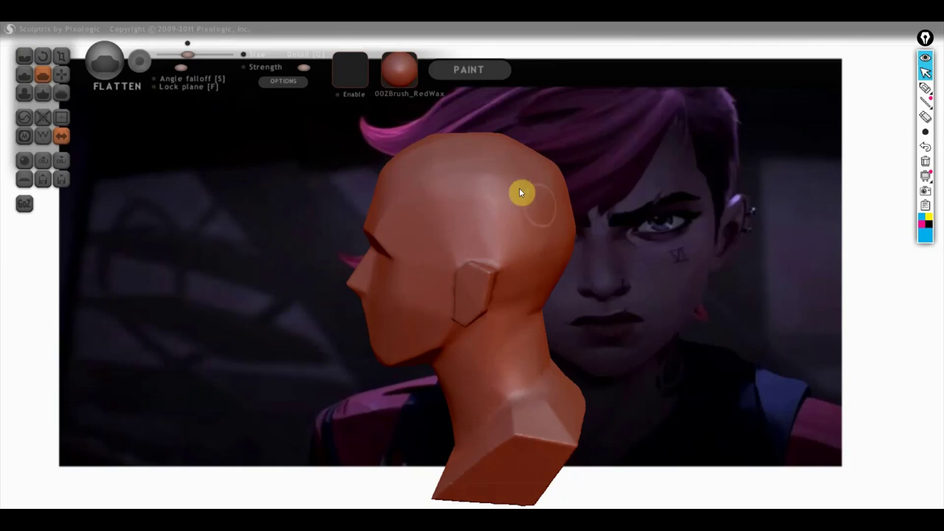
{"action": "mouse_move", "coordinate": [556, 168]}
{"action": "left_mouse_down"}
{"action": "mouse_move", "coordinate": [656, 190]}
{"action": "mouse_move", "coordinate": [752, 189]}
{"action": "left_mouse_up"}
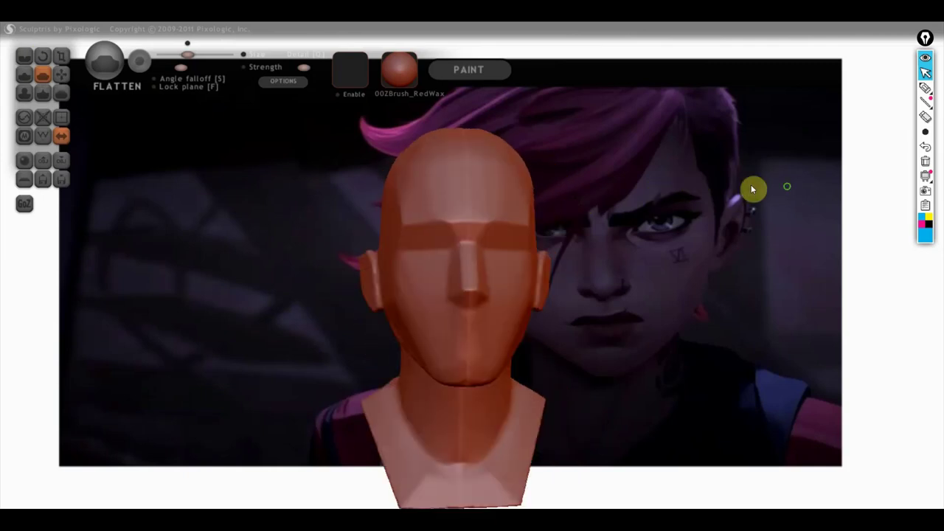
- Zoom in to a frontal view and flatten the brow ridge above the eyes
{"action": "scroll", "coordinate": [466, 329], "scroll_direction": "up", "scroll_amount": 2}
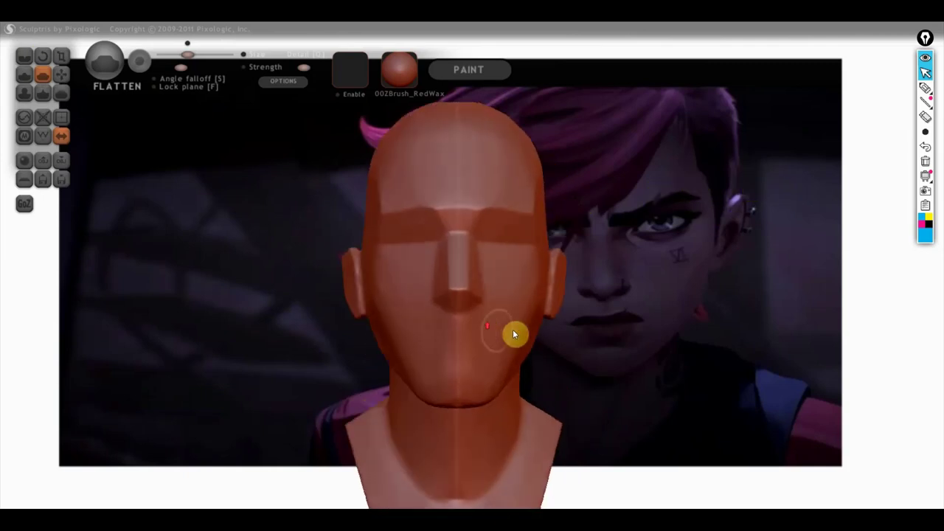
{"action": "right_click_drag", "start_coordinate": [514, 334], "coordinate": [562, 344]}
{"action": "scroll", "coordinate": [582, 337], "scroll_direction": "up", "scroll_amount": 2}
{"action": "scroll", "coordinate": [547, 325], "scroll_direction": "up", "scroll_amount": 2}
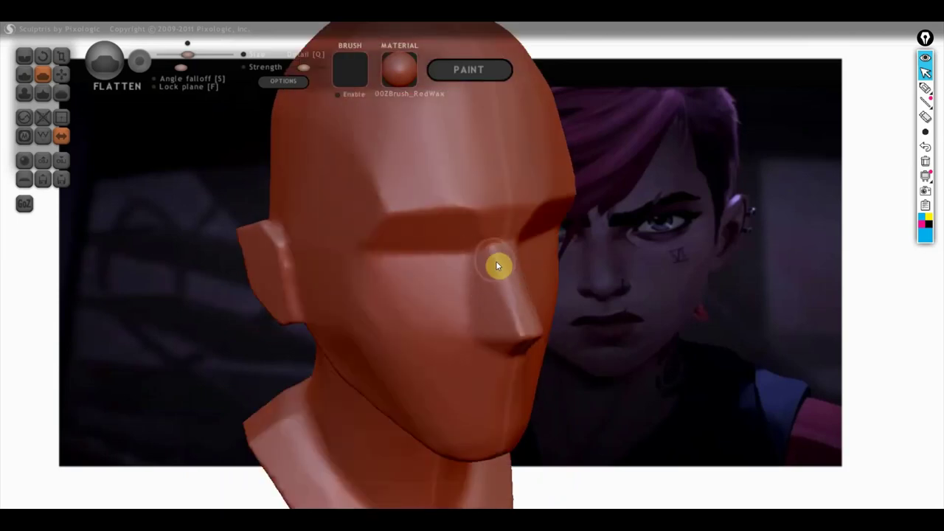
{"action": "mouse_move", "coordinate": [531, 347]}
{"action": "right_mouse_down"}
{"action": "mouse_move", "coordinate": [501, 305]}
{"action": "mouse_move", "coordinate": [556, 335]}
{"action": "mouse_move", "coordinate": [478, 314]}
{"action": "right_mouse_up"}
{"action": "scroll", "coordinate": [501, 305], "scroll_direction": "up", "scroll_amount": 2}
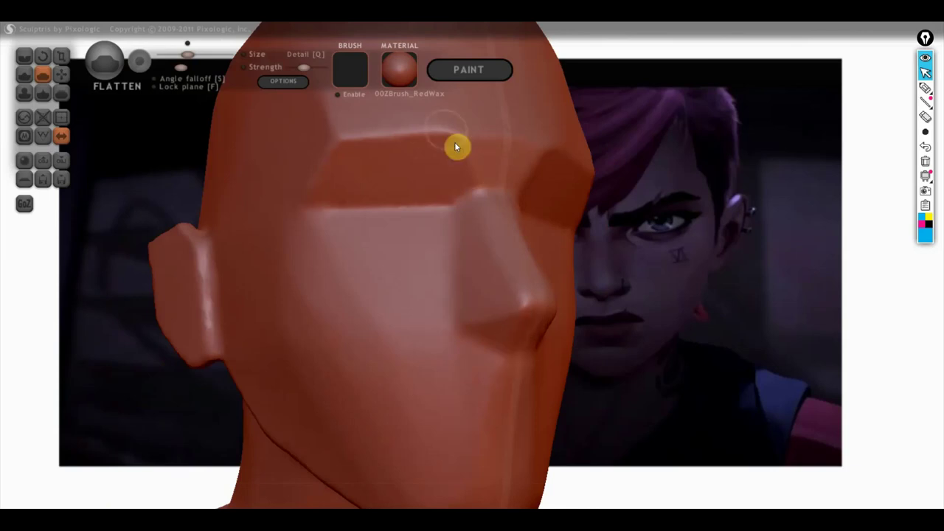
{"action": "left_click_drag", "start_coordinate": [452, 131], "coordinate": [472, 139]}
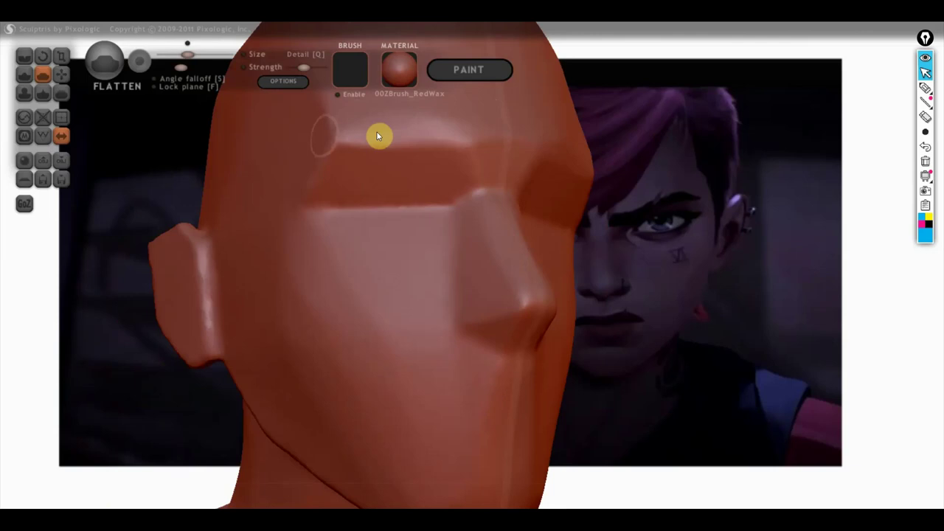
- Orbit and pan to check the flattened brow from front and three-quarter angles
{"action": "scroll", "coordinate": [325, 169], "scroll_direction": "down", "scroll_amount": 2}
{"action": "right_click_drag", "start_coordinate": [336, 178], "coordinate": [373, 200]}
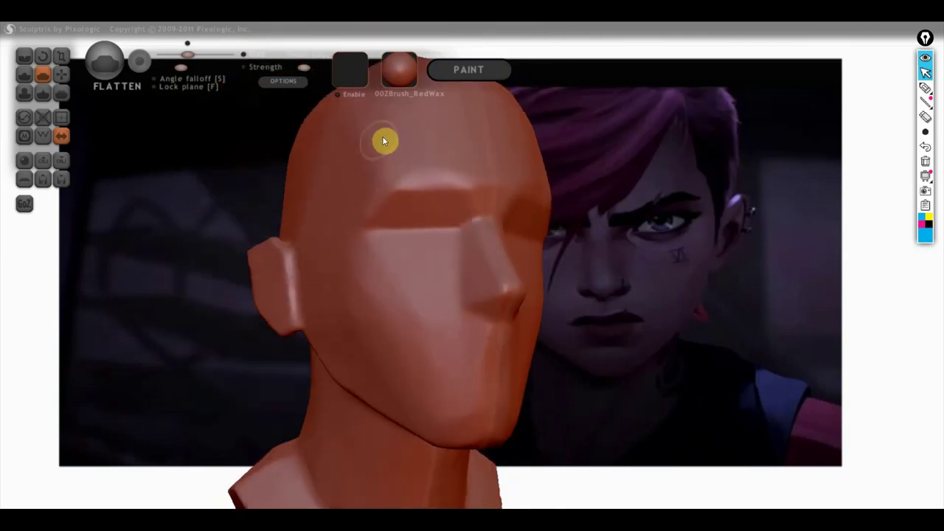
{"action": "mouse_move", "coordinate": [438, 163]}
{"action": "right_mouse_down"}
{"action": "mouse_move", "coordinate": [438, 194]}
{"action": "mouse_move", "coordinate": [394, 200]}
{"action": "right_mouse_up"}
{"action": "mouse_move", "coordinate": [481, 220]}
{"action": "right_mouse_down"}
{"action": "mouse_move", "coordinate": [322, 243]}
{"action": "mouse_move", "coordinate": [300, 236]}
{"action": "mouse_move", "coordinate": [459, 280]}
{"action": "mouse_move", "coordinate": [467, 327]}
{"action": "mouse_move", "coordinate": [643, 326]}
{"action": "right_mouse_up"}
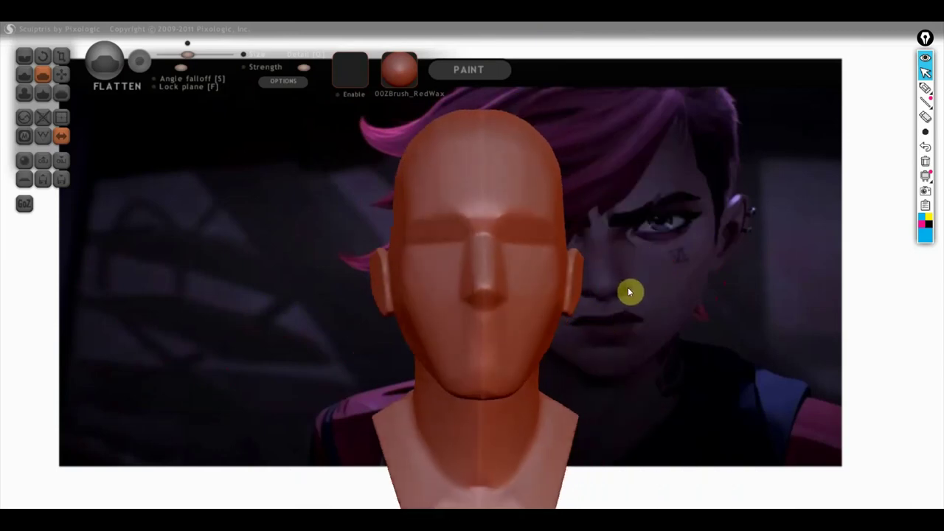
{"action": "right_click_drag", "start_coordinate": [628, 292], "coordinate": [632, 297], "text": "shift"}
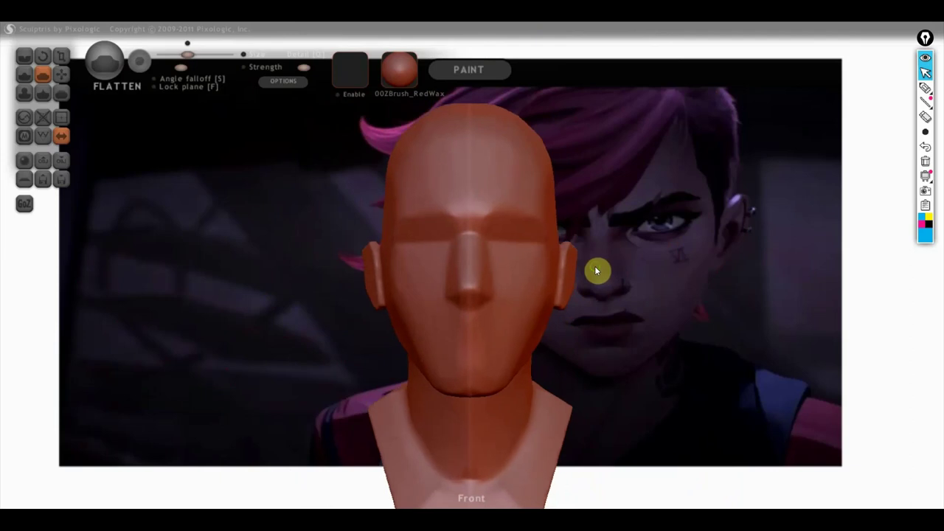
{"action": "right_click_drag", "start_coordinate": [596, 271], "coordinate": [551, 236], "text": "alt"}
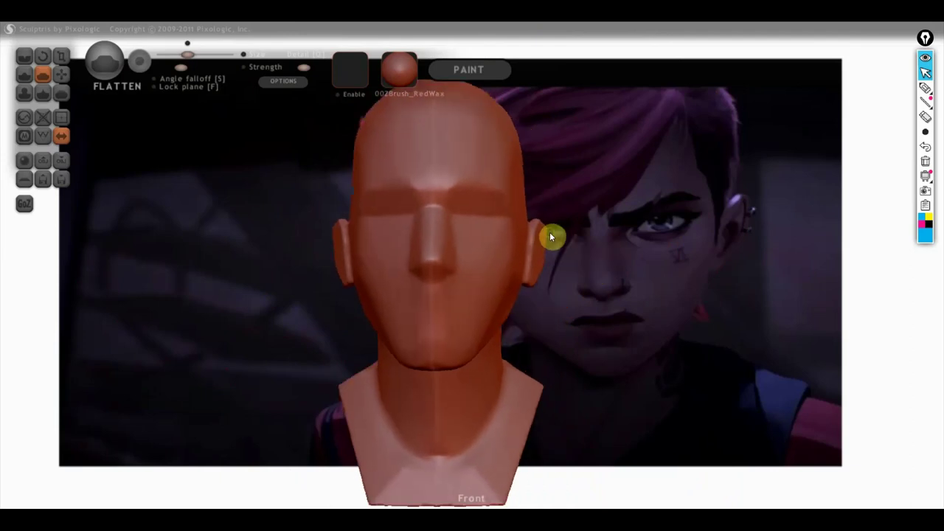
- Select the Grab brush at a smaller size and turn the head to check it
{"action": "left_click", "coordinate": [61, 73]}
{"action": "right_click_drag", "start_coordinate": [410, 344], "coordinate": [461, 364]}
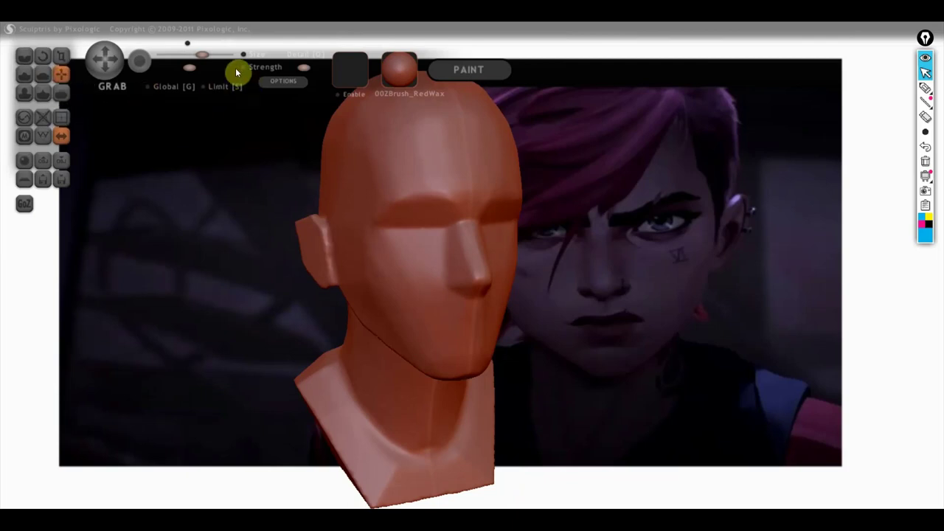
{"action": "left_click", "coordinate": [191, 64]}
{"action": "scroll", "coordinate": [417, 359], "scroll_direction": "down", "scroll_amount": 5}
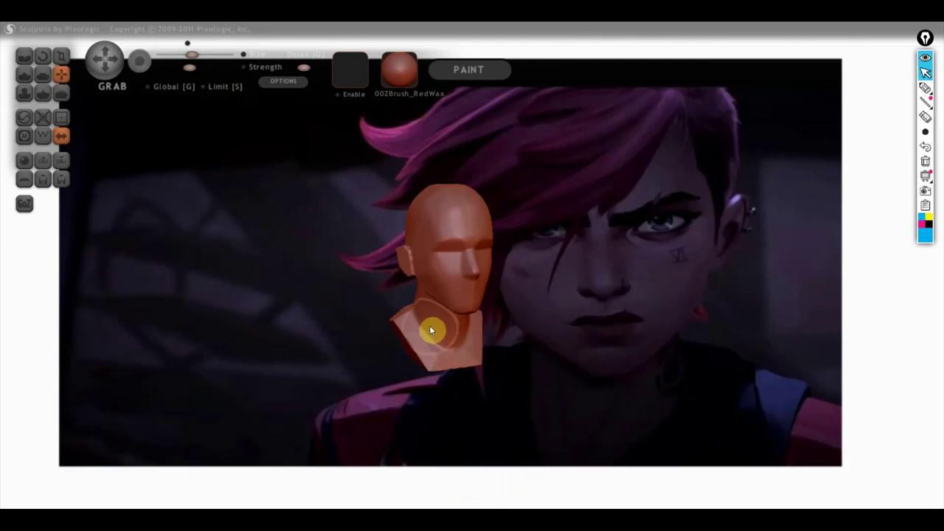
{"action": "left_click_drag", "start_coordinate": [437, 319], "coordinate": [460, 250]}
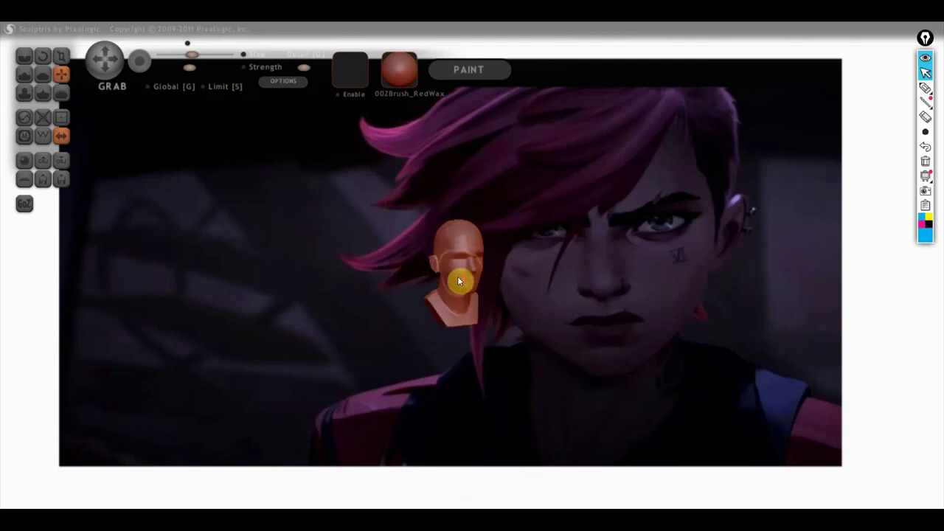
- Zoom in on the chin and pull it slightly up and forward
{"action": "scroll", "coordinate": [457, 276], "scroll_direction": "up", "scroll_amount": 3}
{"action": "scroll", "coordinate": [457, 277], "scroll_direction": "down", "scroll_amount": 3}
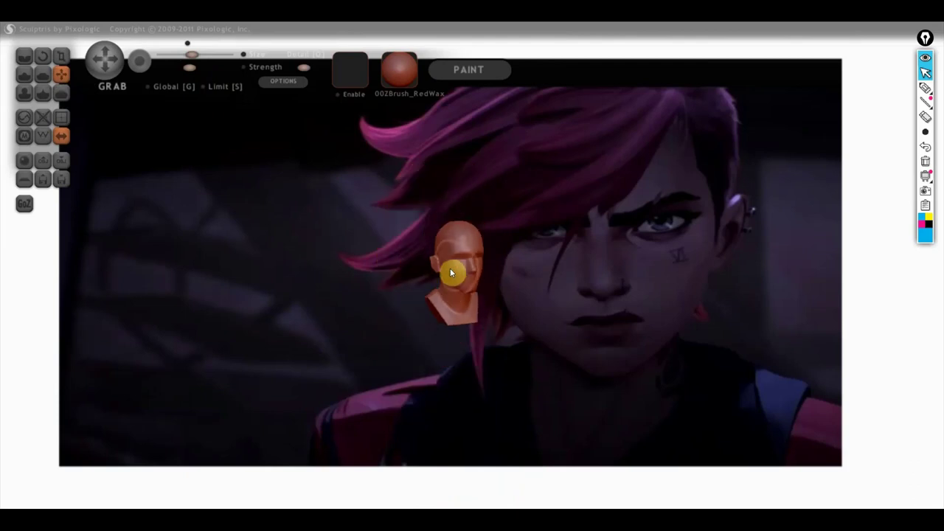
{"action": "scroll", "coordinate": [449, 278], "scroll_direction": "up", "scroll_amount": 2}
{"action": "scroll", "coordinate": [442, 280], "scroll_direction": "up", "scroll_amount": 3}
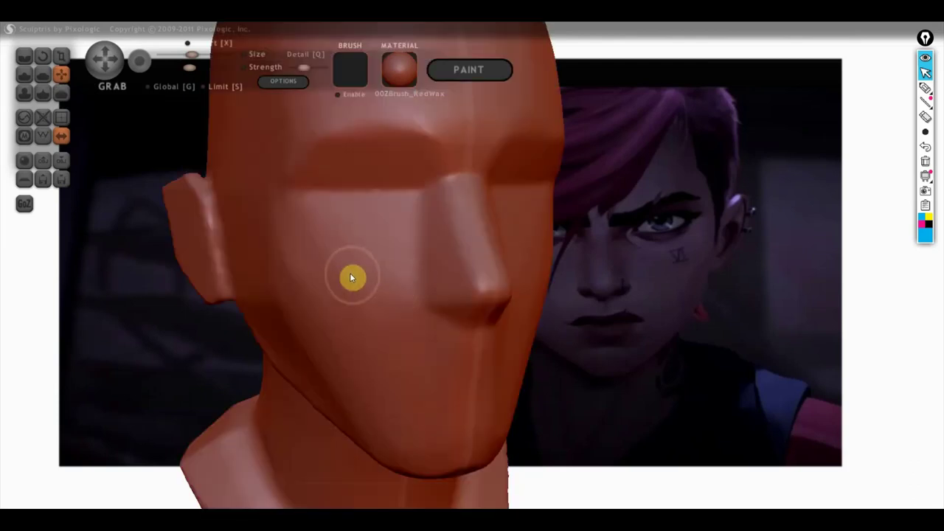
{"action": "scroll", "coordinate": [359, 287], "scroll_direction": "down", "scroll_amount": 3}
{"action": "scroll", "coordinate": [398, 304], "scroll_direction": "down", "scroll_amount": 1}
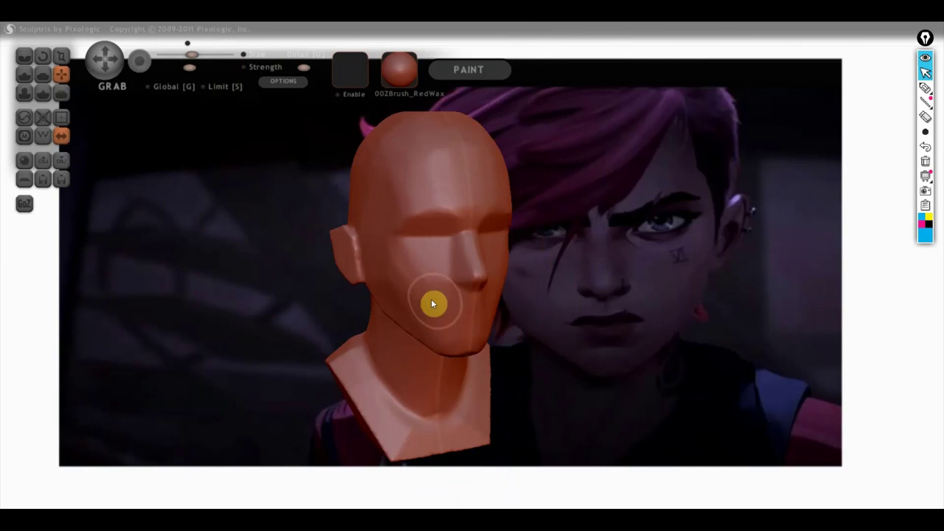
{"action": "scroll", "coordinate": [442, 348], "scroll_direction": "up", "scroll_amount": 2}
{"action": "left_click_drag", "start_coordinate": [435, 402], "coordinate": [445, 388]}
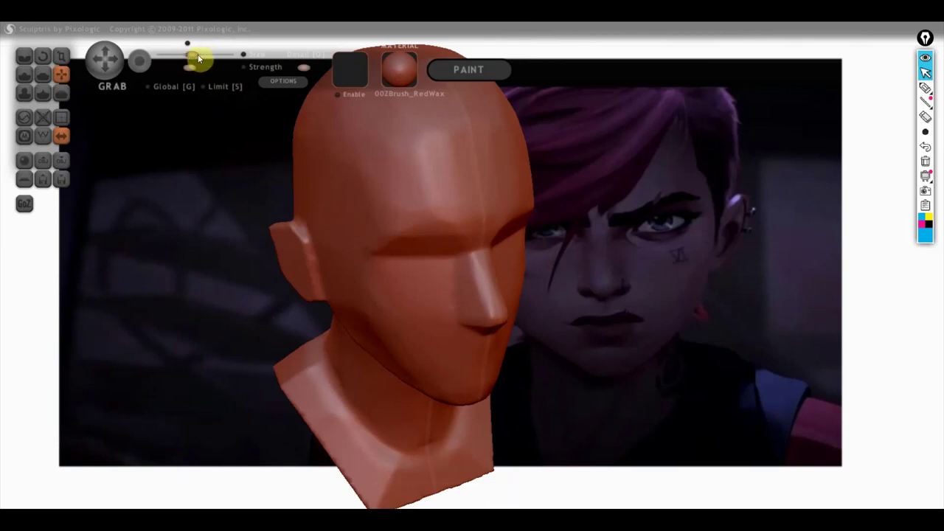
{"action": "mouse_move", "coordinate": [417, 393]}
{"action": "right_mouse_down"}
{"action": "mouse_move", "coordinate": [432, 377]}
{"action": "mouse_move", "coordinate": [396, 343]}
{"action": "mouse_move", "coordinate": [362, 333]}
{"action": "mouse_move", "coordinate": [352, 340]}
{"action": "mouse_move", "coordinate": [573, 348]}
{"action": "right_mouse_up"}
{"action": "scroll", "coordinate": [627, 347], "scroll_direction": "down", "scroll_amount": 3}
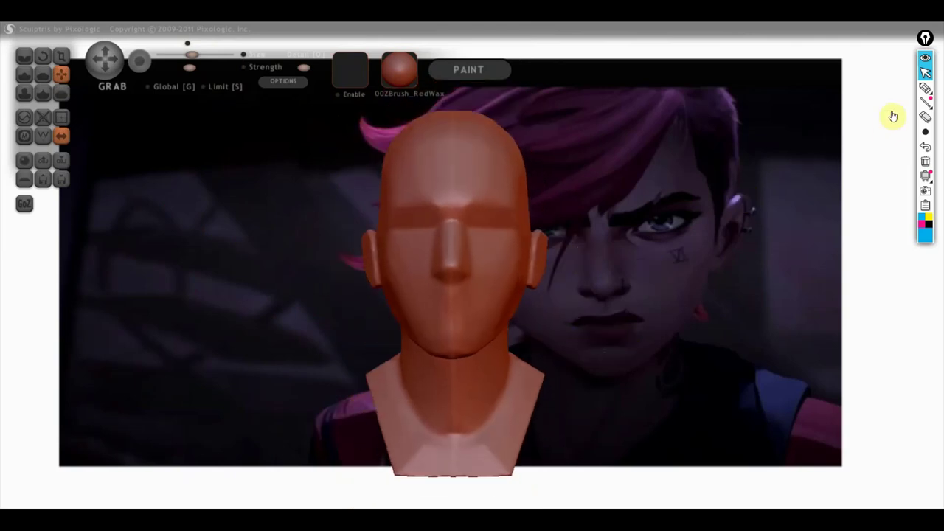
- Pick the annotation pen at the smallest dot size and zoom in on the front-view head
{"action": "left_click", "coordinate": [926, 88]}
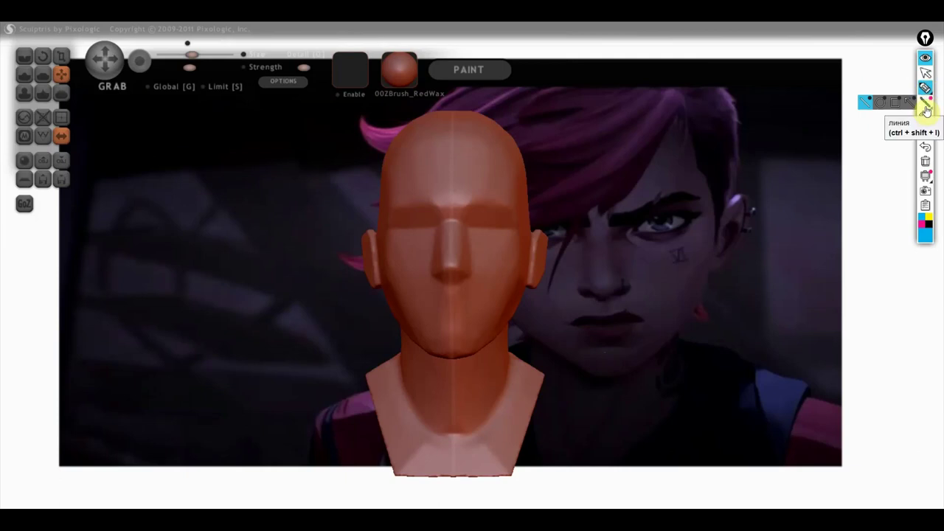
{"action": "mouse_move", "coordinate": [925, 132]}
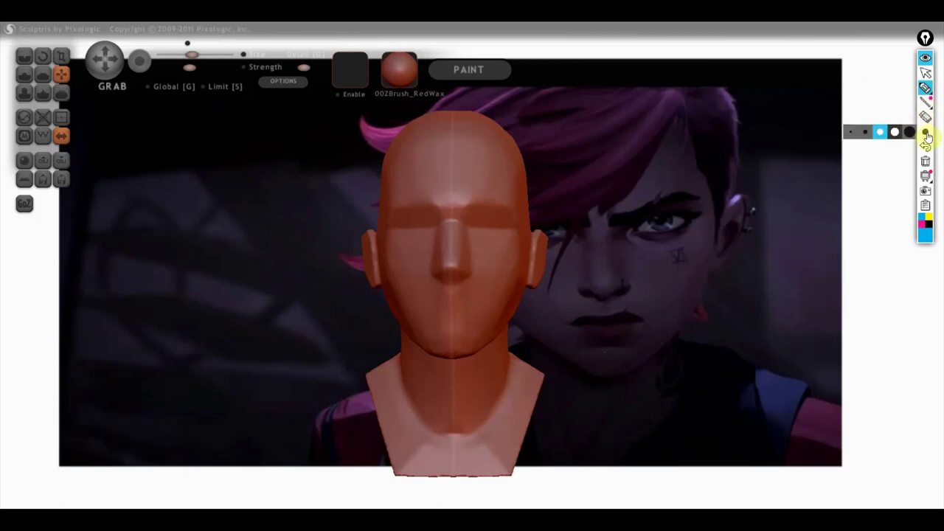
{"action": "left_click", "coordinate": [866, 133]}
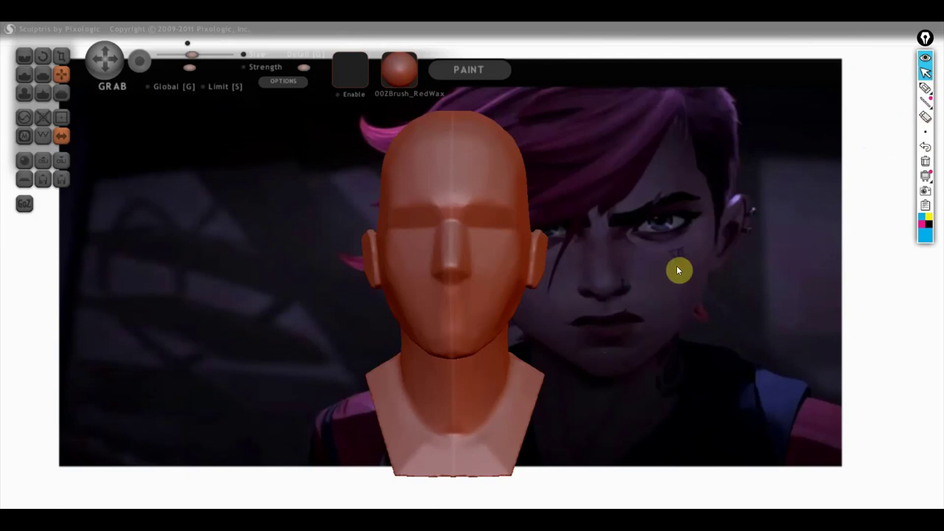
{"action": "scroll", "coordinate": [646, 279], "scroll_direction": "up", "scroll_amount": 3}
{"action": "scroll", "coordinate": [647, 279], "scroll_direction": "up", "scroll_amount": 2}
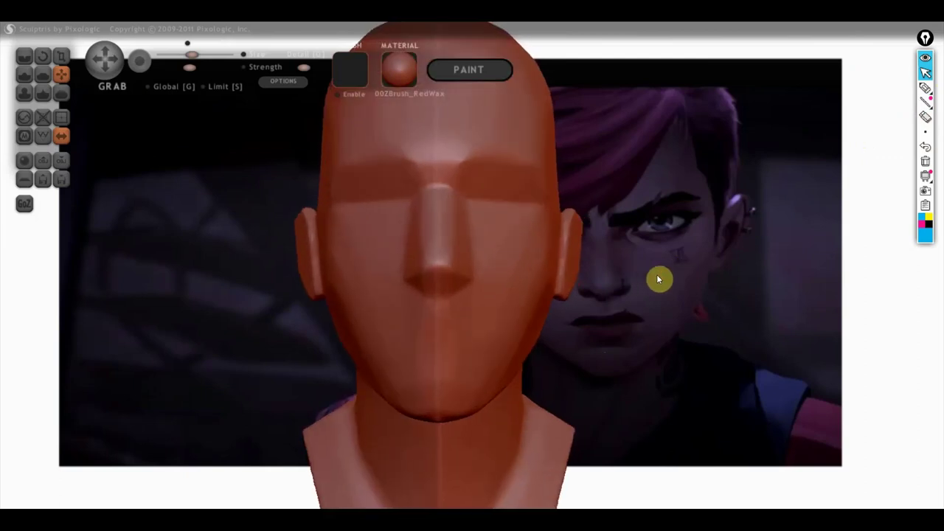
{"action": "left_click", "coordinate": [924, 87]}
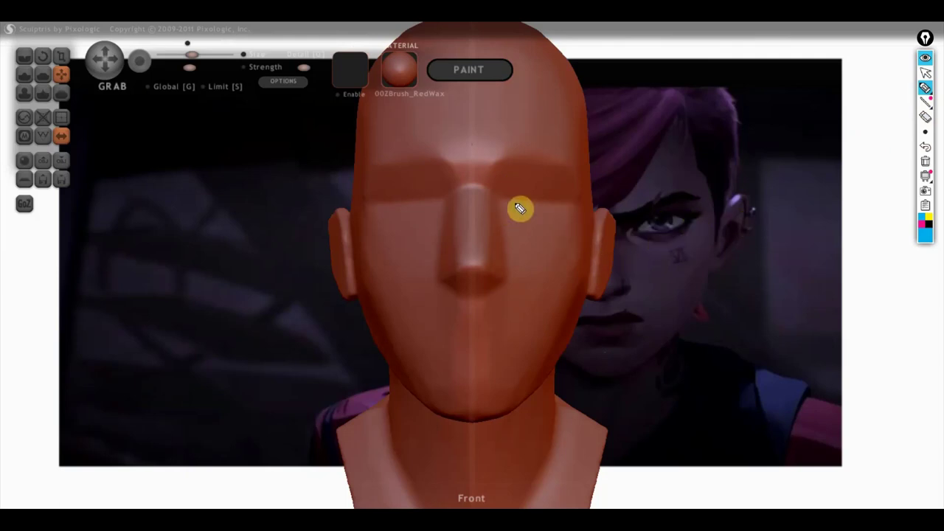
- Outline the eye socket, nostril, nose side plane and lip lines on the sculpted head
{"action": "left_click_drag", "start_coordinate": [505, 201], "coordinate": [567, 192]}
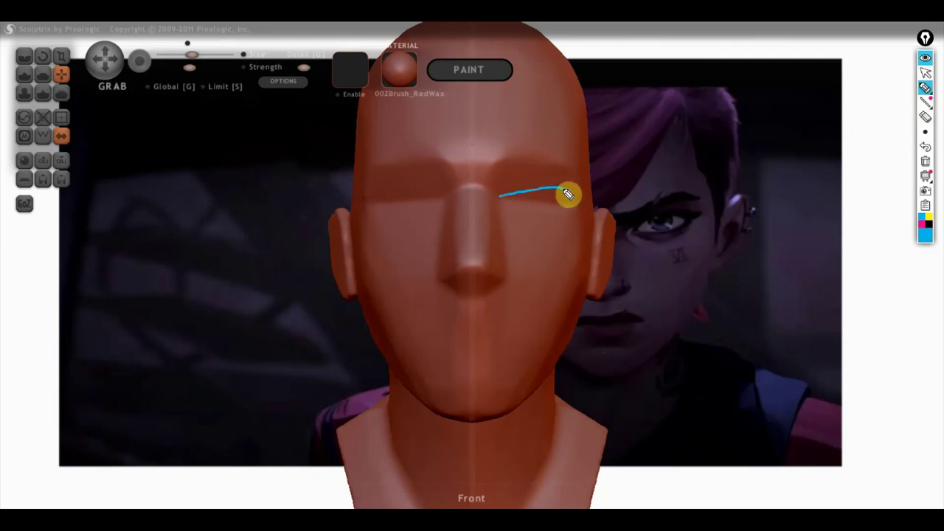
{"action": "left_click_drag", "start_coordinate": [502, 204], "coordinate": [574, 203]}
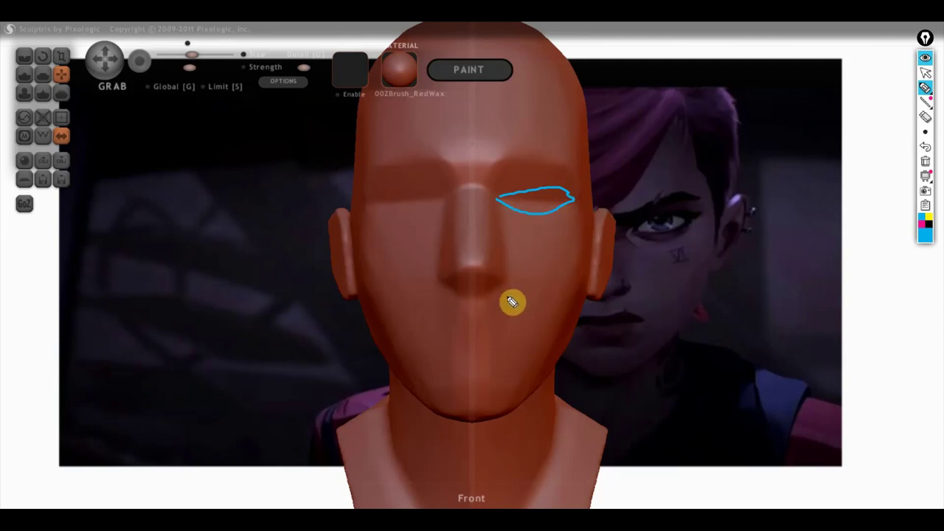
{"action": "left_click_drag", "start_coordinate": [499, 256], "coordinate": [511, 283]}
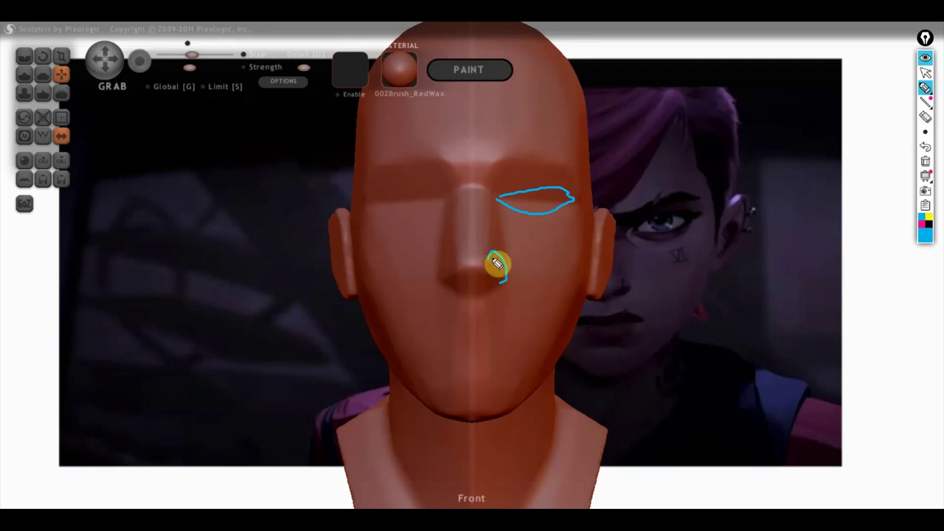
{"action": "left_click_drag", "start_coordinate": [500, 220], "coordinate": [502, 248]}
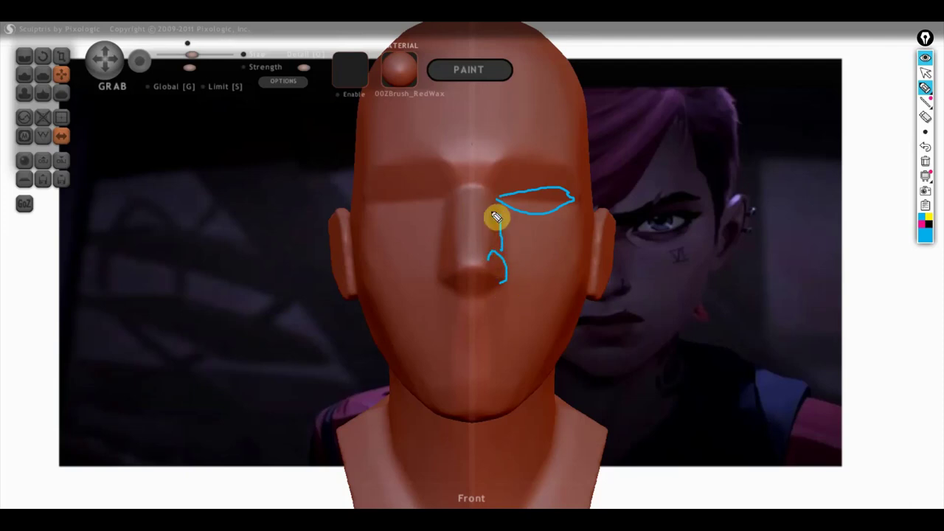
{"action": "mouse_move", "coordinate": [485, 190]}
{"action": "left_mouse_down"}
{"action": "mouse_move", "coordinate": [484, 240]}
{"action": "mouse_move", "coordinate": [491, 211]}
{"action": "mouse_move", "coordinate": [496, 230]}
{"action": "left_mouse_up"}
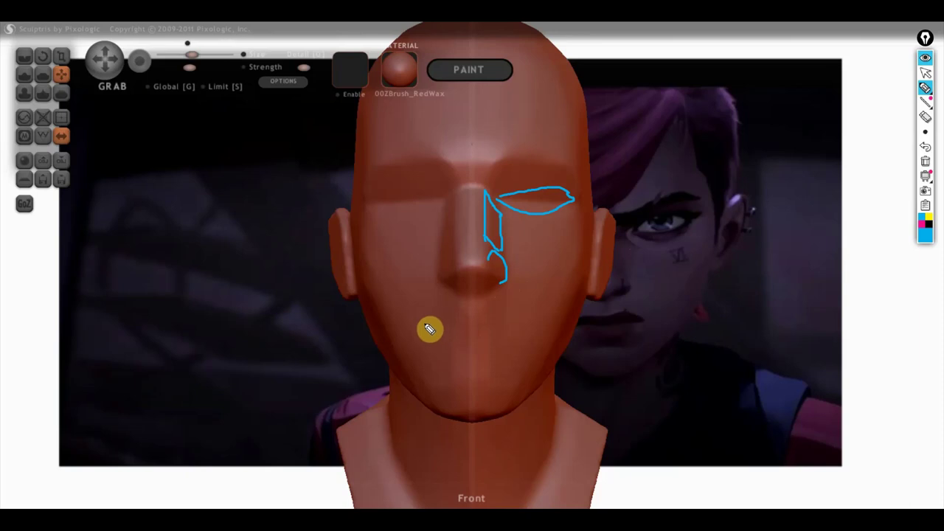
{"action": "mouse_move", "coordinate": [470, 324]}
{"action": "left_mouse_down"}
{"action": "mouse_move", "coordinate": [504, 319]}
{"action": "mouse_move", "coordinate": [524, 329]}
{"action": "left_mouse_up"}
{"action": "mouse_move", "coordinate": [458, 342]}
{"action": "left_mouse_down"}
{"action": "mouse_move", "coordinate": [516, 343]}
{"action": "mouse_move", "coordinate": [499, 349]}
{"action": "mouse_move", "coordinate": [490, 348]}
{"action": "mouse_move", "coordinate": [510, 332]}
{"action": "left_mouse_up"}
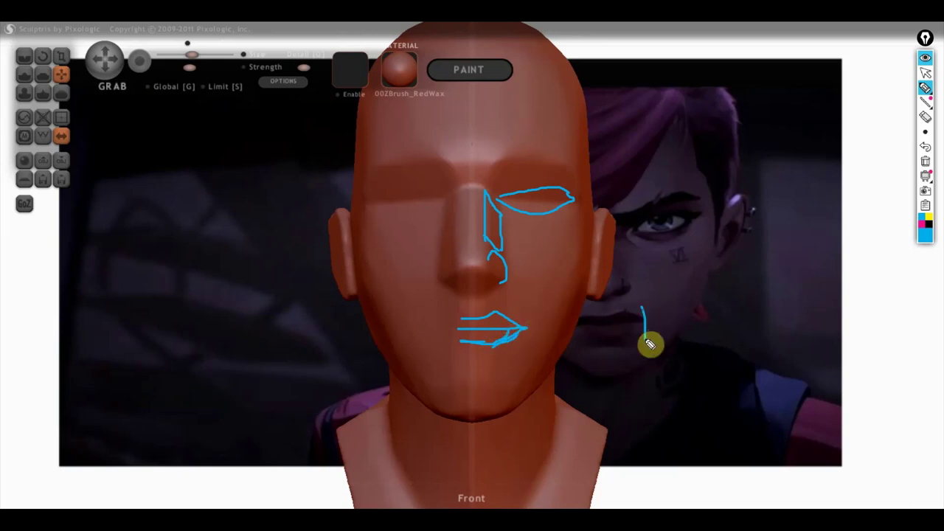
- Mark the cheek edge, long side plane, jaw and eye on the reference face
{"action": "left_click_drag", "start_coordinate": [629, 273], "coordinate": [628, 302]}
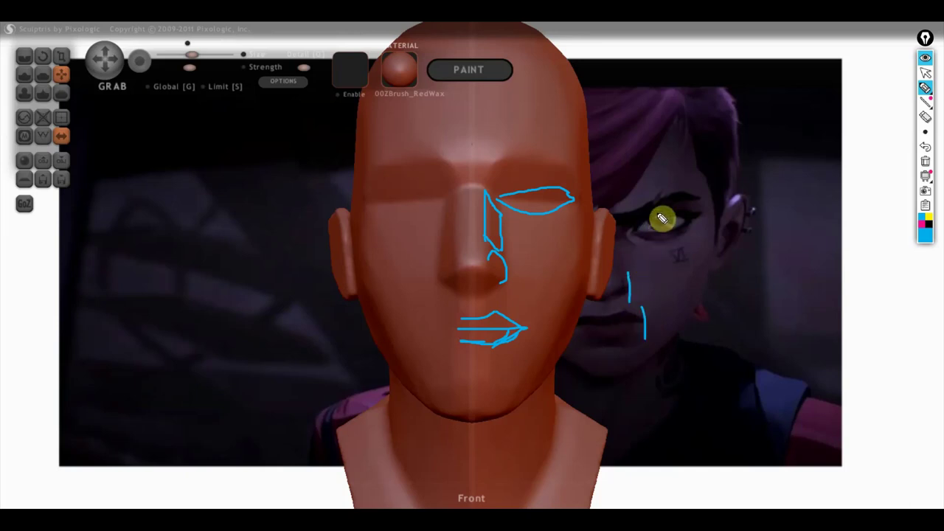
{"action": "left_click_drag", "start_coordinate": [660, 195], "coordinate": [678, 325]}
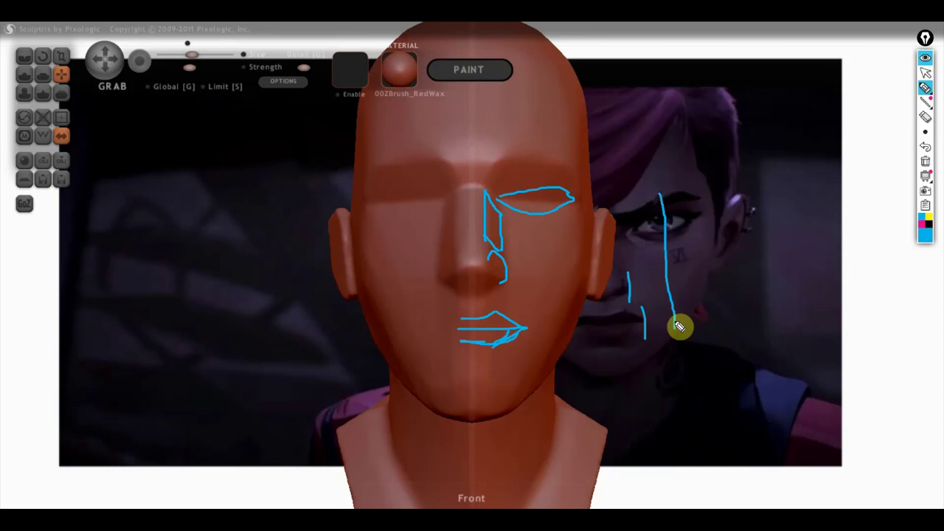
{"action": "left_click_drag", "start_coordinate": [672, 292], "coordinate": [673, 324]}
{"action": "left_click_drag", "start_coordinate": [667, 223], "coordinate": [659, 227]}
{"action": "left_click_drag", "start_coordinate": [666, 304], "coordinate": [650, 326]}
- Add nose, mouth-corner and chin lines on the head and trace the reference face's outer edge
{"action": "left_click_drag", "start_coordinate": [512, 252], "coordinate": [515, 290]}
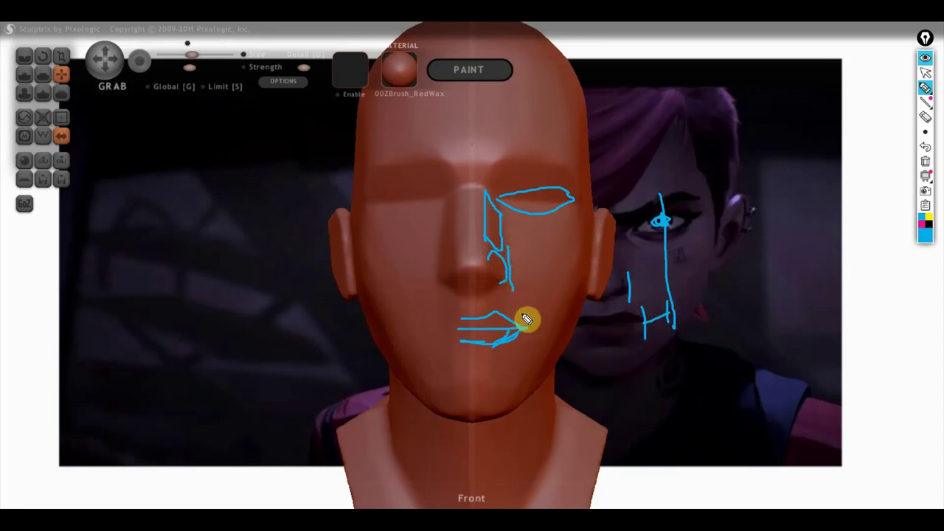
{"action": "left_click_drag", "start_coordinate": [528, 310], "coordinate": [529, 336]}
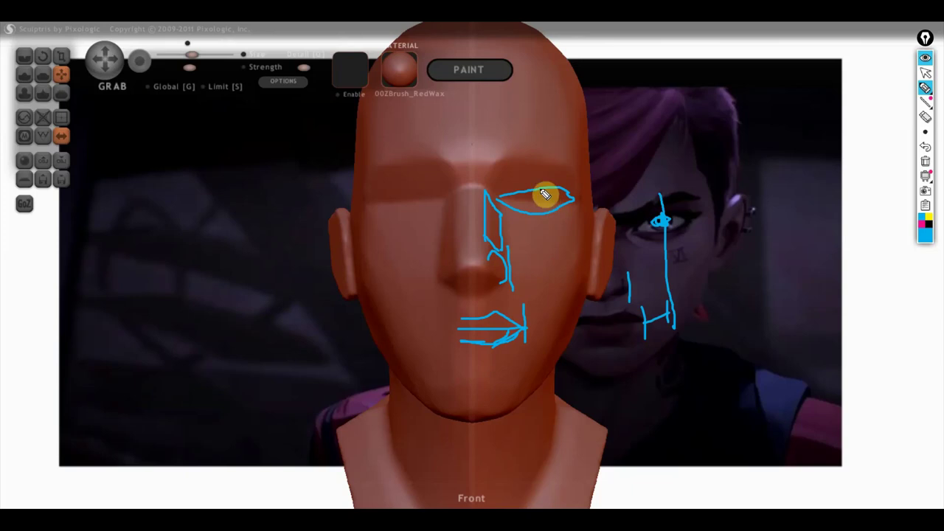
{"action": "left_click_drag", "start_coordinate": [546, 196], "coordinate": [553, 354]}
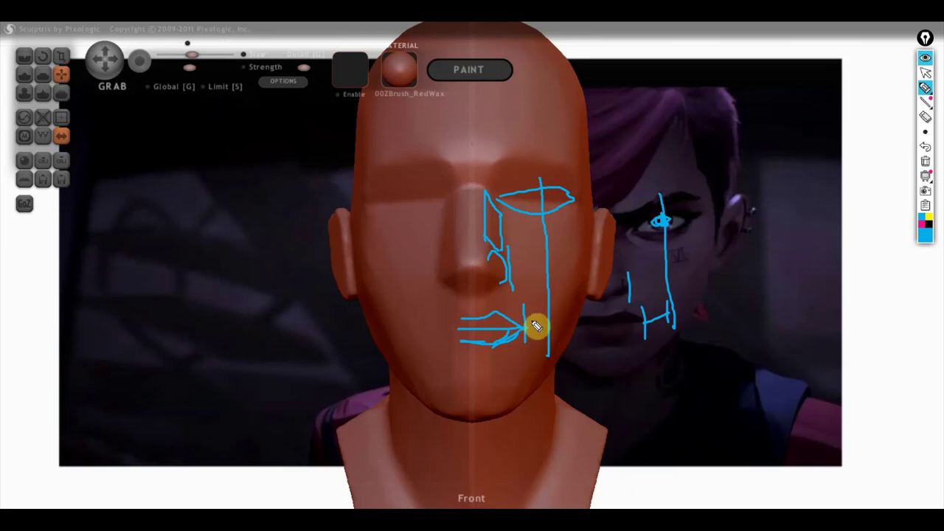
{"action": "left_click_drag", "start_coordinate": [544, 298], "coordinate": [540, 326]}
{"action": "mouse_move", "coordinate": [435, 284]}
{"action": "left_mouse_down"}
{"action": "mouse_move", "coordinate": [479, 289]}
{"action": "mouse_move", "coordinate": [484, 274]}
{"action": "left_mouse_up"}
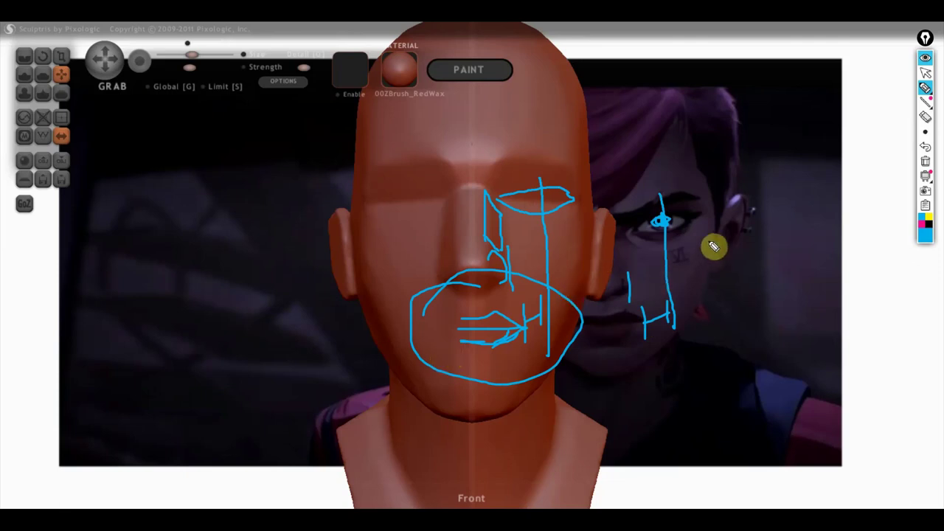
{"action": "mouse_move", "coordinate": [701, 171]}
{"action": "left_mouse_down"}
{"action": "mouse_move", "coordinate": [722, 234]}
{"action": "mouse_move", "coordinate": [712, 289]}
{"action": "mouse_move", "coordinate": [693, 327]}
{"action": "mouse_move", "coordinate": [626, 383]}
{"action": "left_mouse_up"}
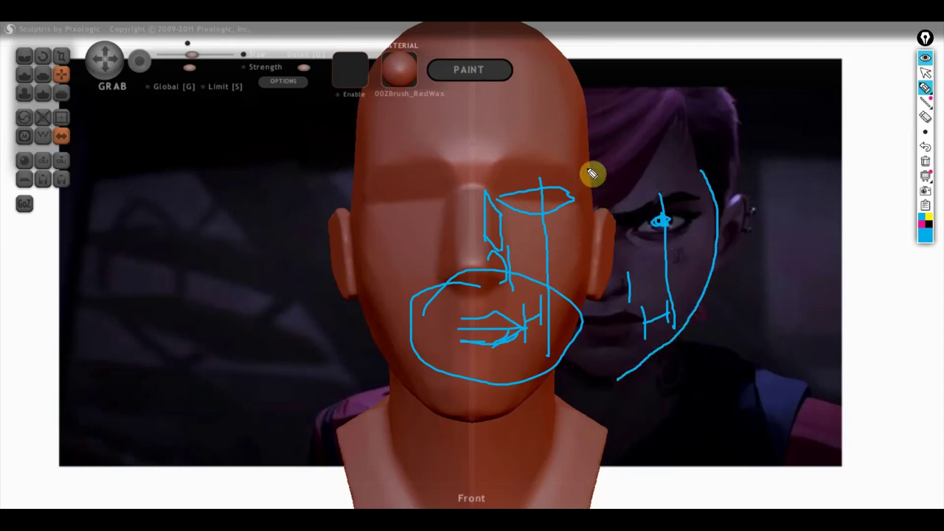
{"action": "mouse_move", "coordinate": [581, 118]}
{"action": "left_mouse_down"}
{"action": "mouse_move", "coordinate": [609, 256]}
{"action": "mouse_move", "coordinate": [512, 410]}
{"action": "mouse_move", "coordinate": [479, 417]}
{"action": "left_mouse_up"}
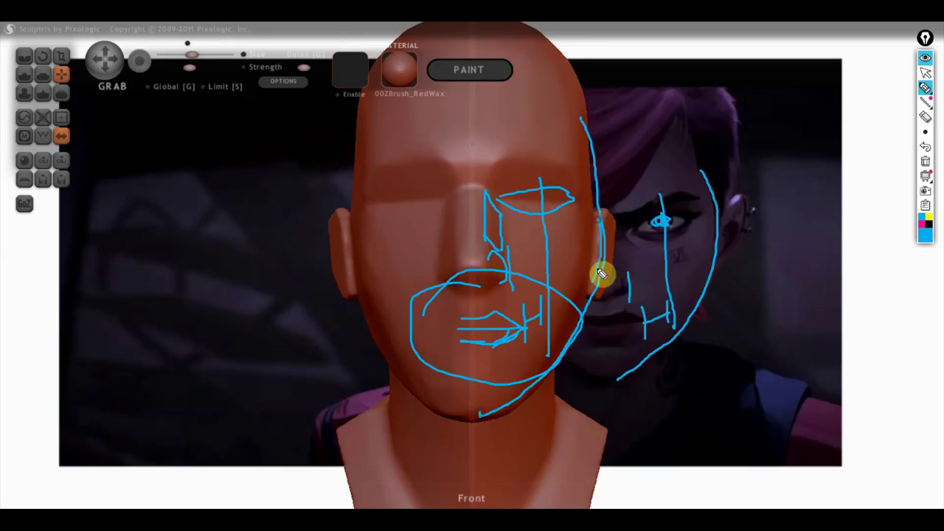
{"action": "mouse_move", "coordinate": [924, 87]}
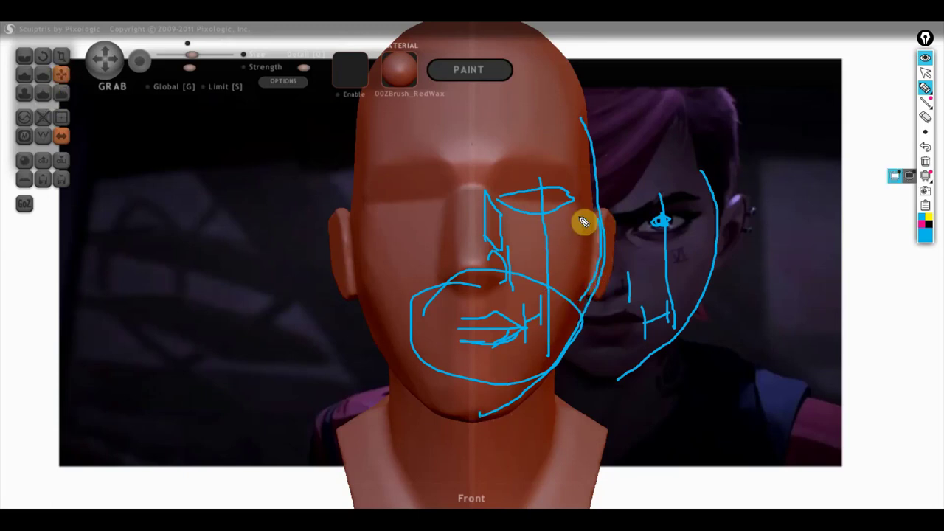
- Leave annotation mode and use Grab to pull the ears and temple sides outward
{"action": "left_click", "coordinate": [925, 72]}
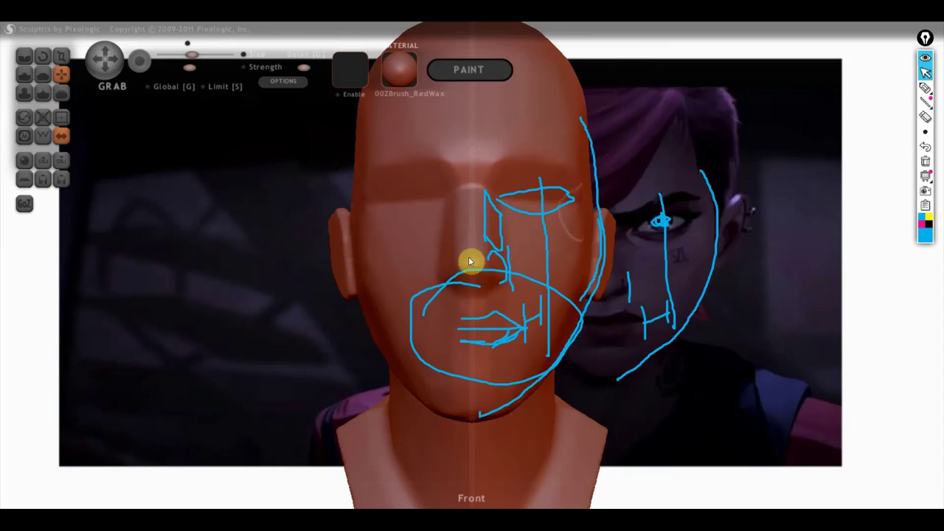
{"action": "left_click", "coordinate": [65, 75]}
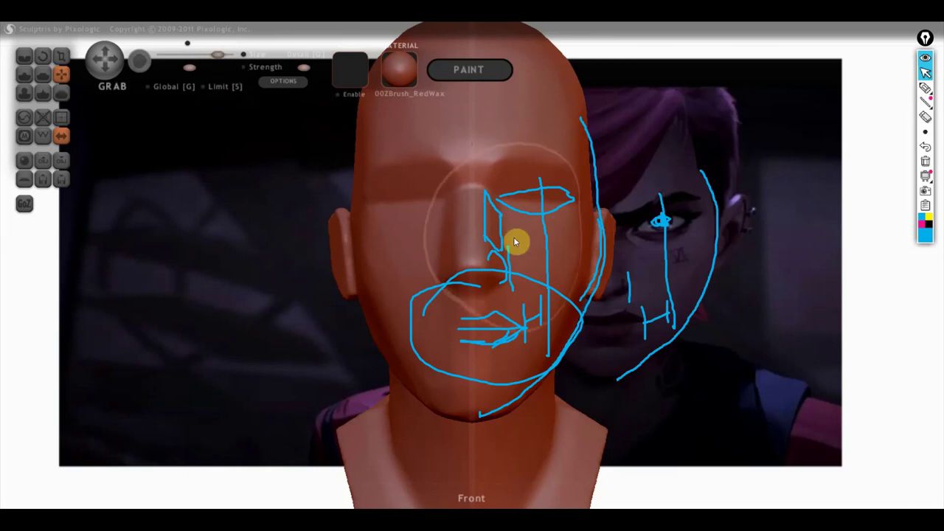
{"action": "mouse_move", "coordinate": [603, 252]}
{"action": "left_mouse_down"}
{"action": "mouse_move", "coordinate": [615, 251]}
{"action": "mouse_move", "coordinate": [593, 253]}
{"action": "mouse_move", "coordinate": [603, 255]}
{"action": "left_mouse_up"}
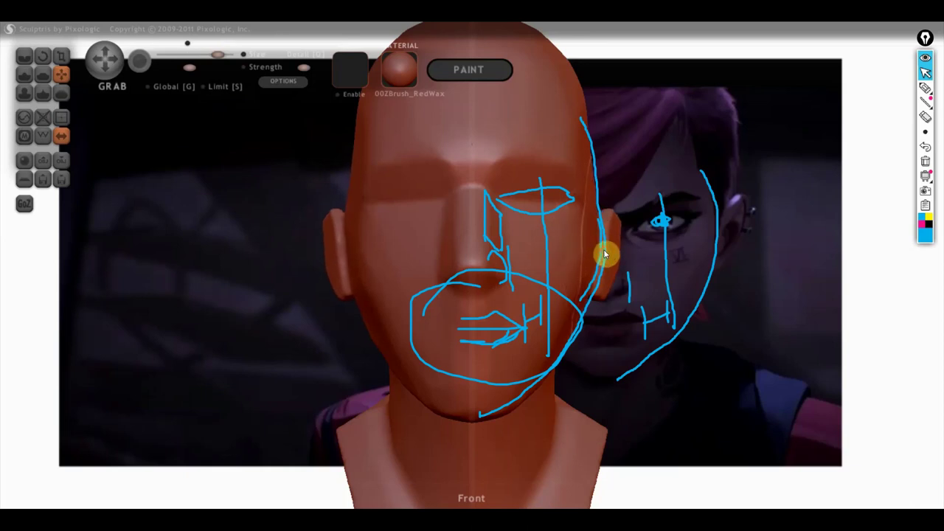
{"action": "left_click_drag", "start_coordinate": [597, 162], "coordinate": [600, 161]}
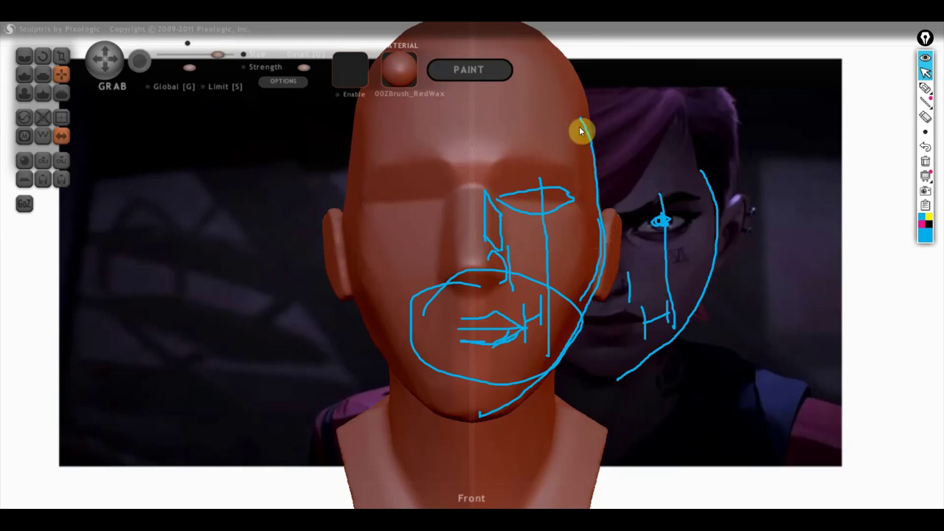
{"action": "mouse_move", "coordinate": [555, 111]}
{"action": "left_mouse_down"}
{"action": "mouse_move", "coordinate": [584, 109]}
{"action": "mouse_move", "coordinate": [584, 169]}
{"action": "left_mouse_up"}
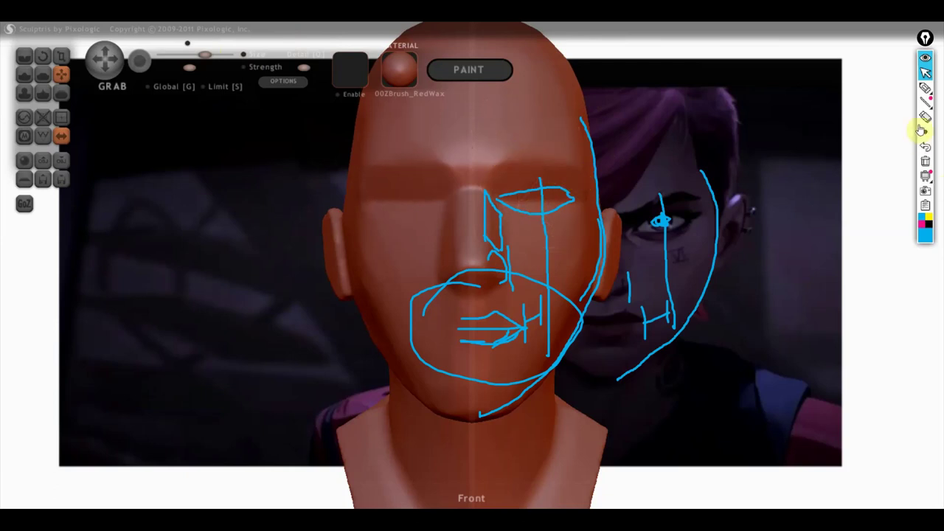
- Draw a brow guide line, a downward arrow and a horizontal stroke on the forehead
{"action": "left_click", "coordinate": [925, 87]}
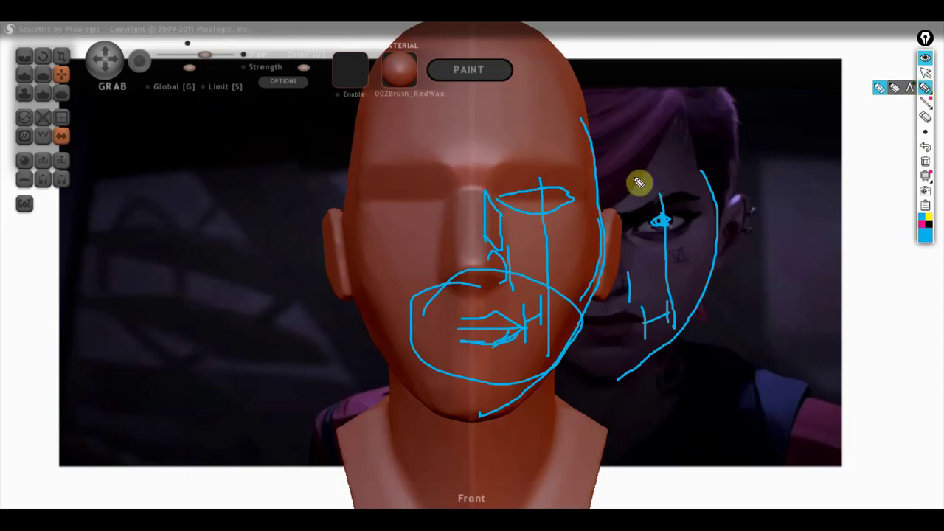
{"action": "left_click_drag", "start_coordinate": [486, 177], "coordinate": [591, 163]}
{"action": "mouse_move", "coordinate": [520, 97]}
{"action": "left_mouse_down"}
{"action": "mouse_move", "coordinate": [529, 149]}
{"action": "mouse_move", "coordinate": [532, 137]}
{"action": "left_mouse_up"}
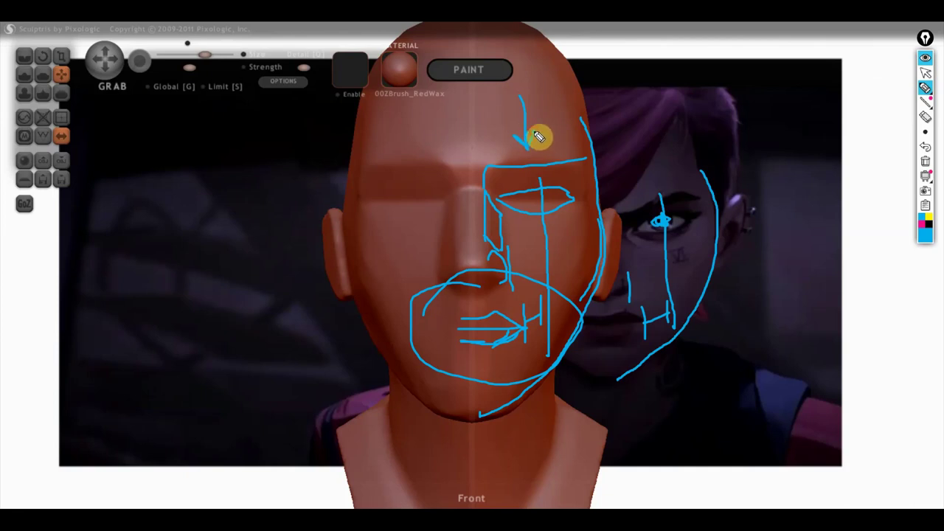
{"action": "mouse_move", "coordinate": [510, 156]}
{"action": "left_mouse_down"}
{"action": "mouse_move", "coordinate": [575, 154]}
{"action": "mouse_move", "coordinate": [568, 164]}
{"action": "left_mouse_up"}
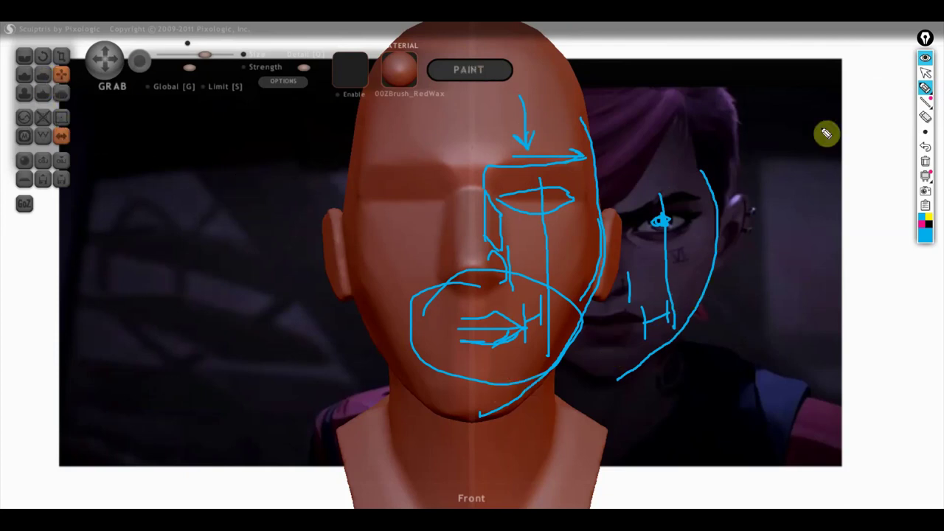
- Exit annotation mode and drag the chin and jaw into a firmer shape with Grab
{"action": "left_click", "coordinate": [925, 74]}
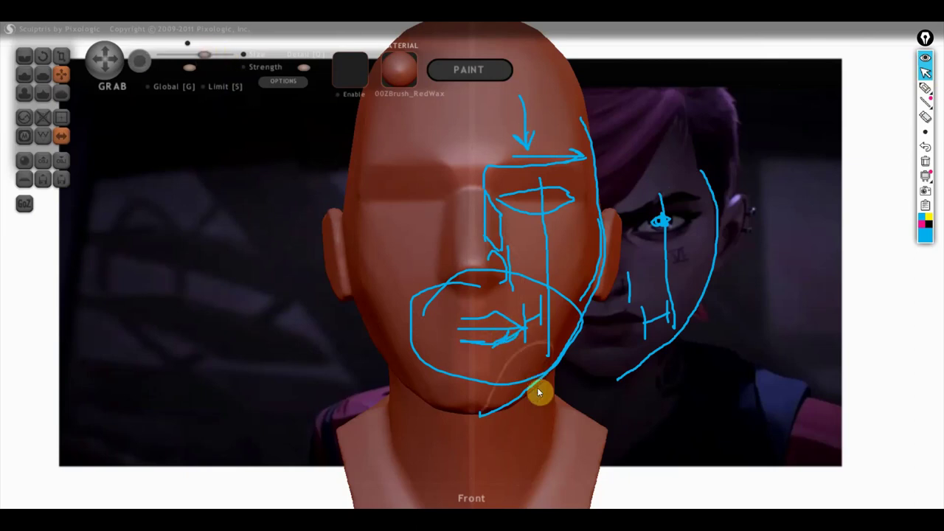
{"action": "left_click_drag", "start_coordinate": [536, 387], "coordinate": [517, 400]}
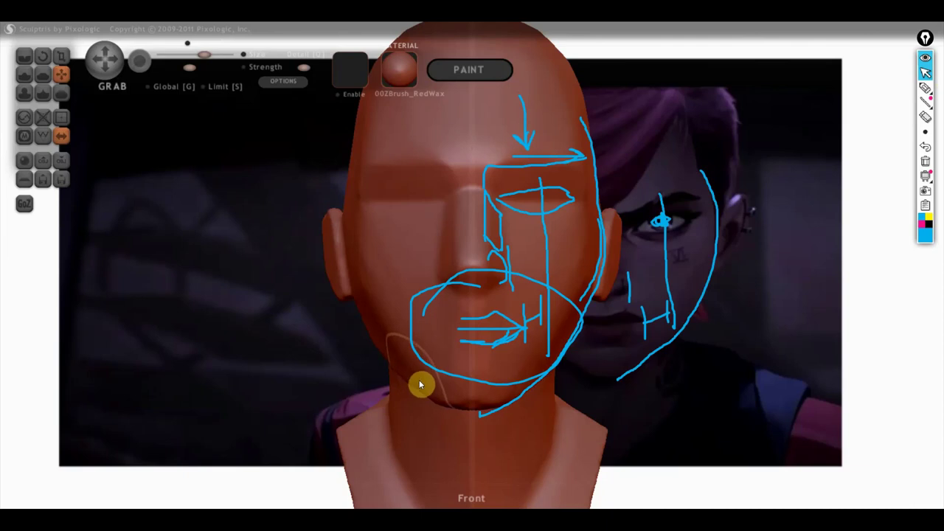
{"action": "left_click_drag", "start_coordinate": [432, 367], "coordinate": [499, 410]}
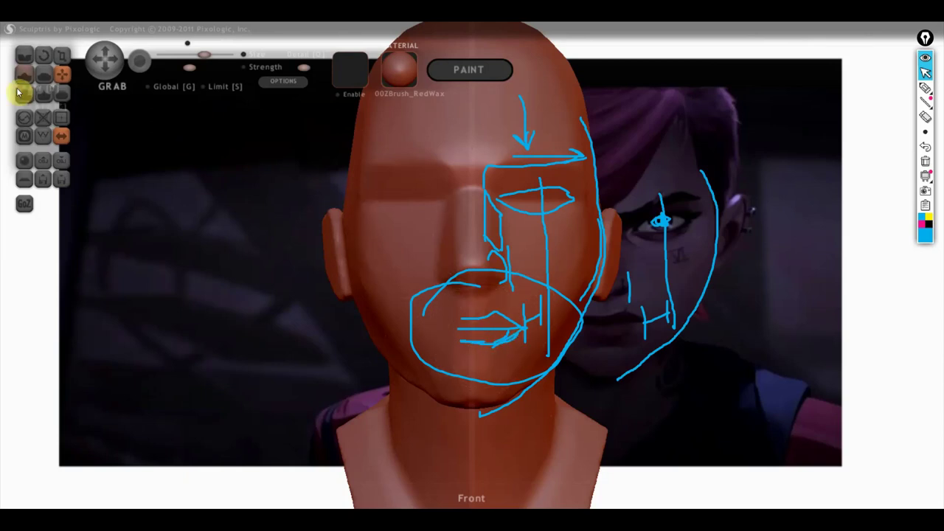
- Crease a line between the brows and across the left eye socket, then clear all guide strokes
{"action": "left_click", "coordinate": [23, 56]}
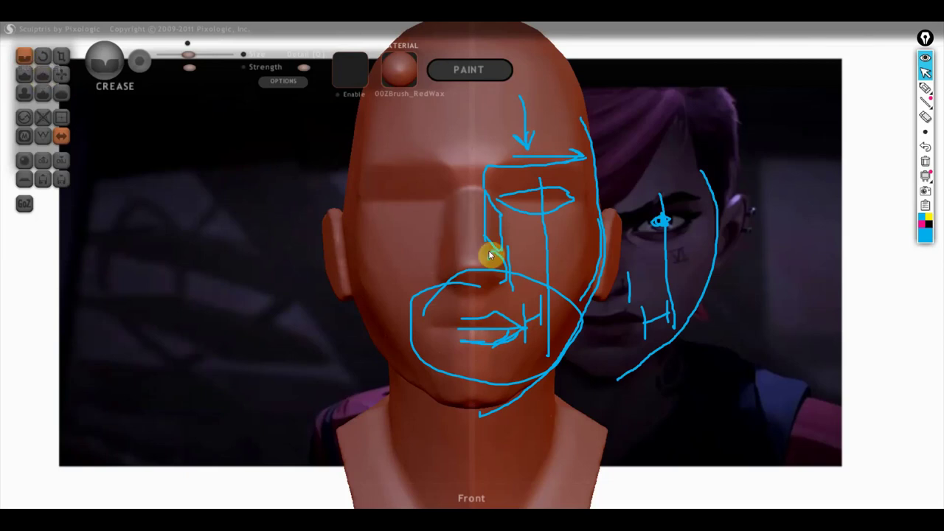
{"action": "left_click", "coordinate": [63, 75]}
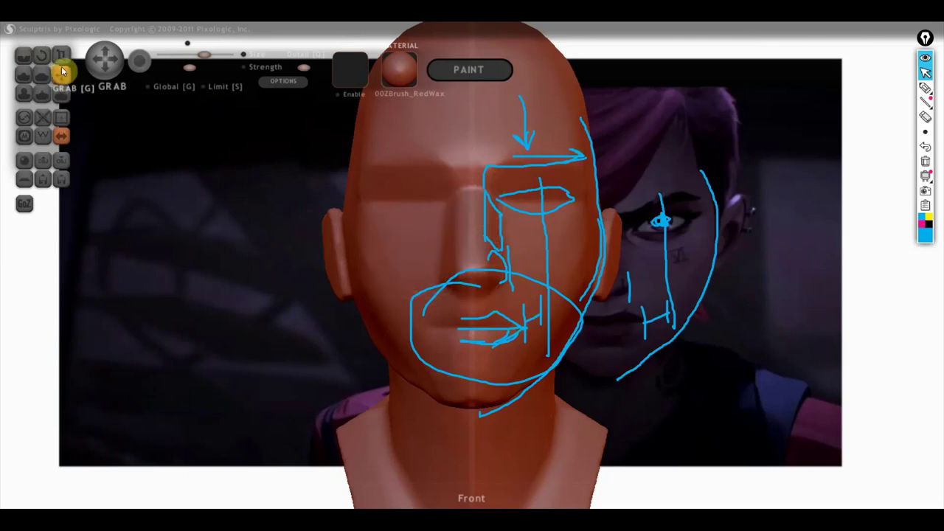
{"action": "left_click", "coordinate": [26, 59]}
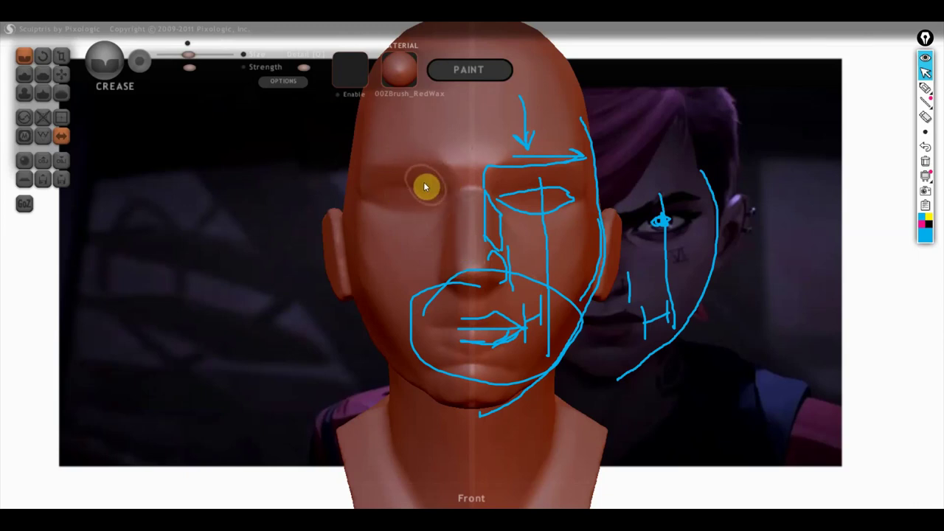
{"action": "left_click_drag", "start_coordinate": [459, 154], "coordinate": [459, 170]}
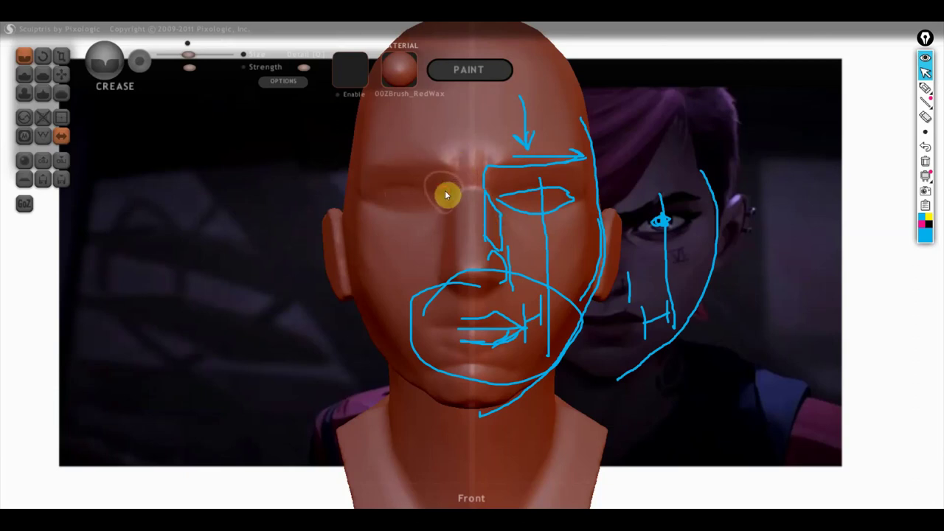
{"action": "left_click_drag", "start_coordinate": [416, 184], "coordinate": [369, 179]}
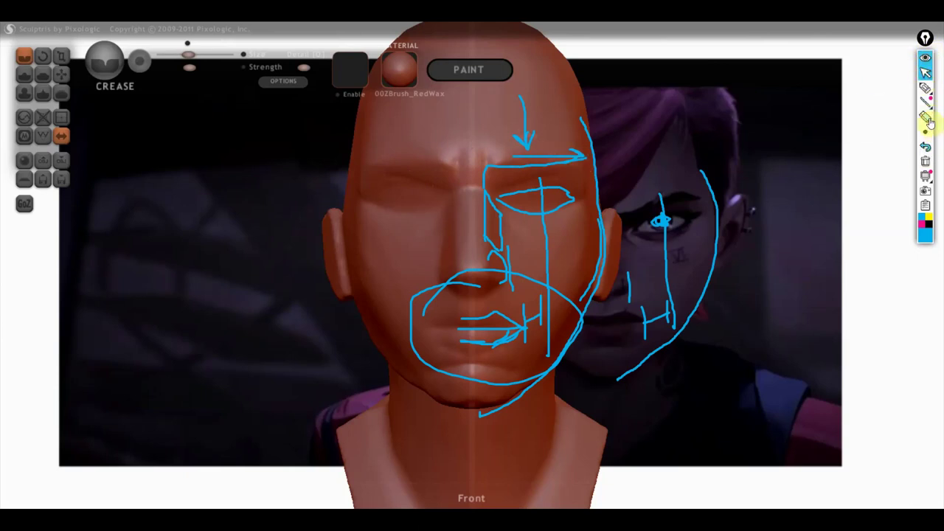
{"action": "left_click", "coordinate": [925, 161]}
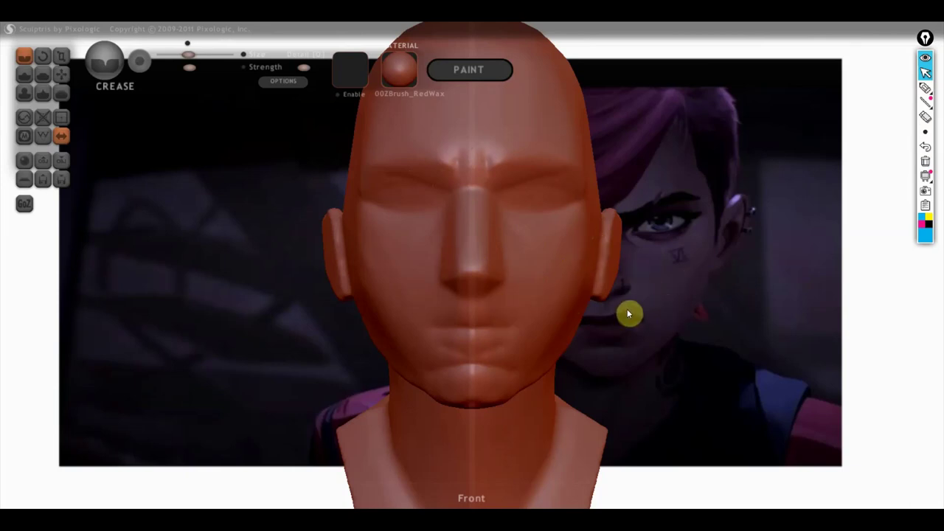
- With Draw active, orbit to three-quarter view and sketch eye, cheek and mouth planes on the reference
{"action": "left_click", "coordinate": [25, 77]}
{"action": "mouse_move", "coordinate": [693, 268]}
{"action": "left_mouse_down"}
{"action": "mouse_move", "coordinate": [413, 263]}
{"action": "mouse_move", "coordinate": [461, 253]}
{"action": "left_mouse_up"}
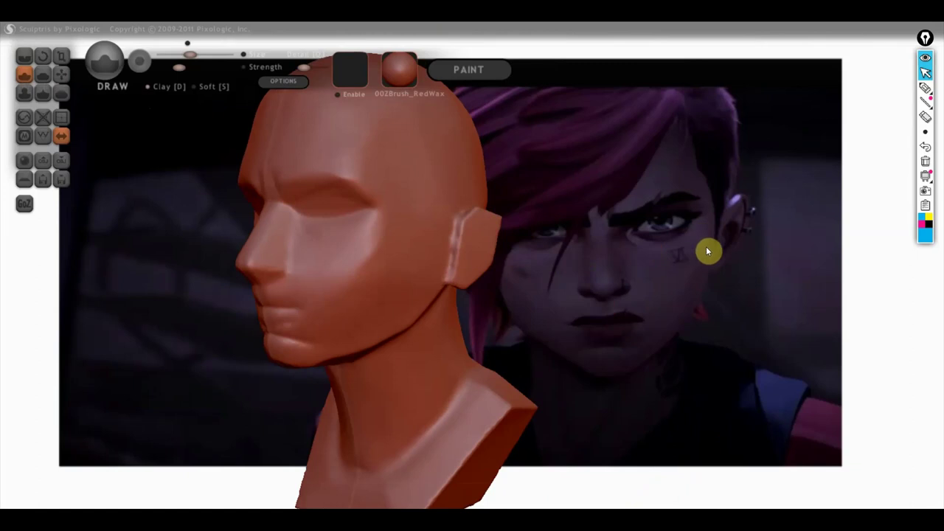
{"action": "left_click", "coordinate": [925, 88]}
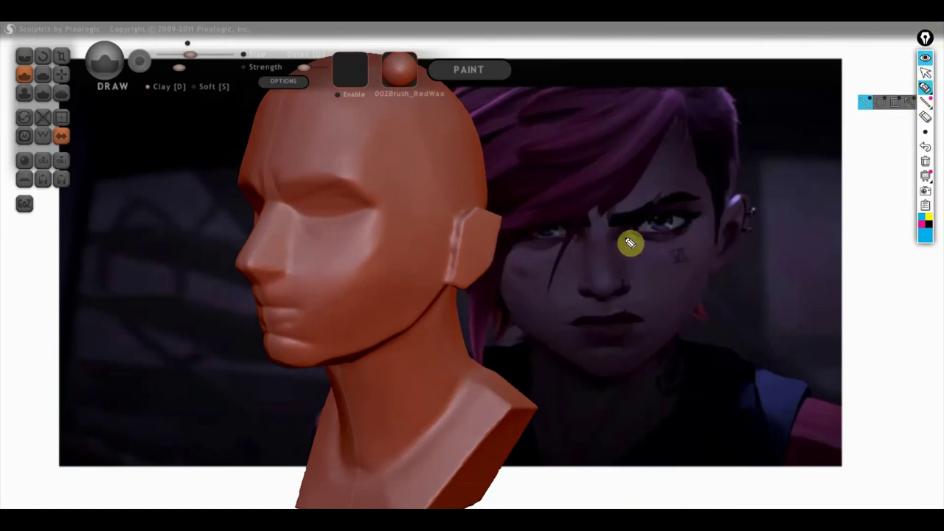
{"action": "left_click_drag", "start_coordinate": [625, 233], "coordinate": [698, 227]}
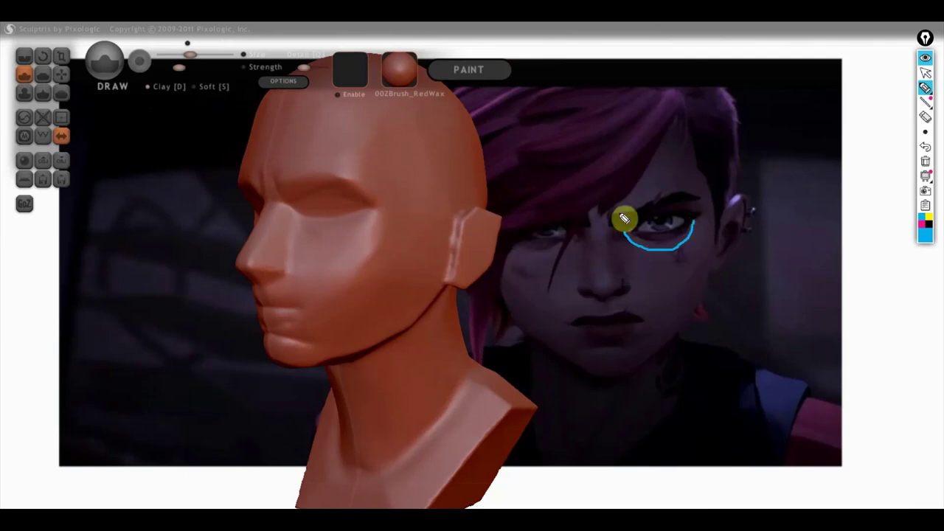
{"action": "mouse_move", "coordinate": [623, 248]}
{"action": "left_mouse_down"}
{"action": "mouse_move", "coordinate": [637, 288]}
{"action": "mouse_move", "coordinate": [631, 299]}
{"action": "mouse_move", "coordinate": [655, 305]}
{"action": "mouse_move", "coordinate": [664, 326]}
{"action": "left_mouse_up"}
{"action": "mouse_move", "coordinate": [616, 293]}
{"action": "left_mouse_down"}
{"action": "mouse_move", "coordinate": [631, 290]}
{"action": "mouse_move", "coordinate": [581, 353]}
{"action": "mouse_move", "coordinate": [663, 322]}
{"action": "left_mouse_up"}
{"action": "left_click_drag", "start_coordinate": [623, 295], "coordinate": [665, 326]}
{"action": "mouse_move", "coordinate": [717, 212]}
{"action": "left_mouse_down"}
{"action": "mouse_move", "coordinate": [695, 307]}
{"action": "mouse_move", "coordinate": [675, 330]}
{"action": "left_mouse_up"}
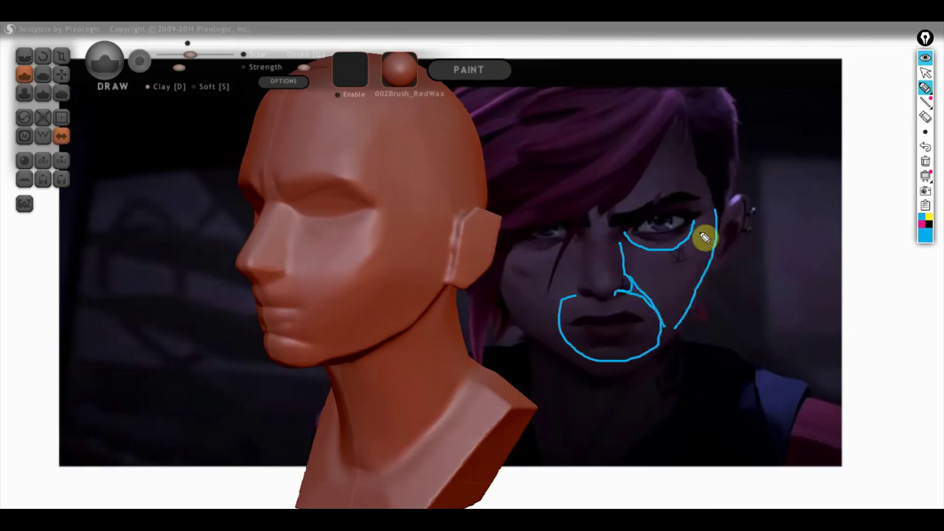
{"action": "mouse_move", "coordinate": [714, 249]}
{"action": "left_mouse_down"}
{"action": "mouse_move", "coordinate": [695, 289]}
{"action": "mouse_move", "coordinate": [663, 268]}
{"action": "mouse_move", "coordinate": [712, 220]}
{"action": "left_mouse_up"}
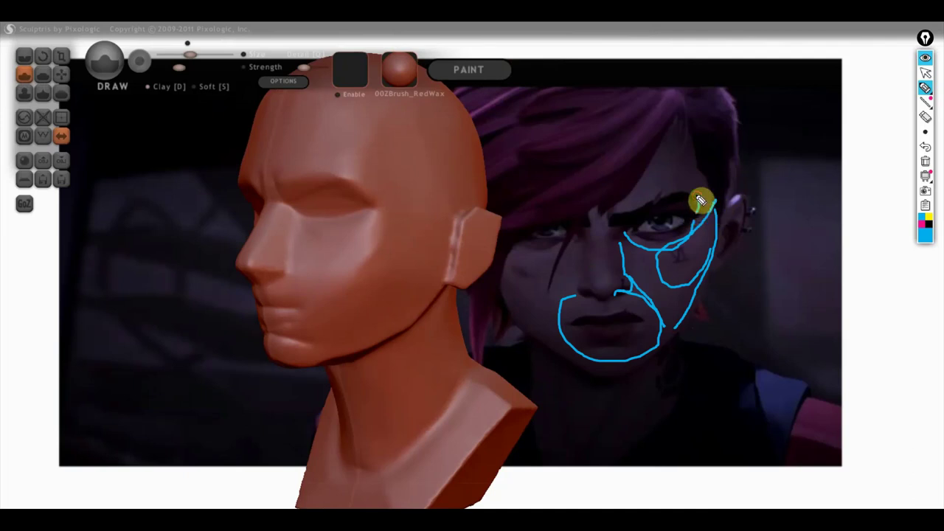
{"action": "mouse_move", "coordinate": [655, 216]}
{"action": "left_mouse_down"}
{"action": "mouse_move", "coordinate": [698, 197]}
{"action": "mouse_move", "coordinate": [719, 206]}
{"action": "left_mouse_up"}
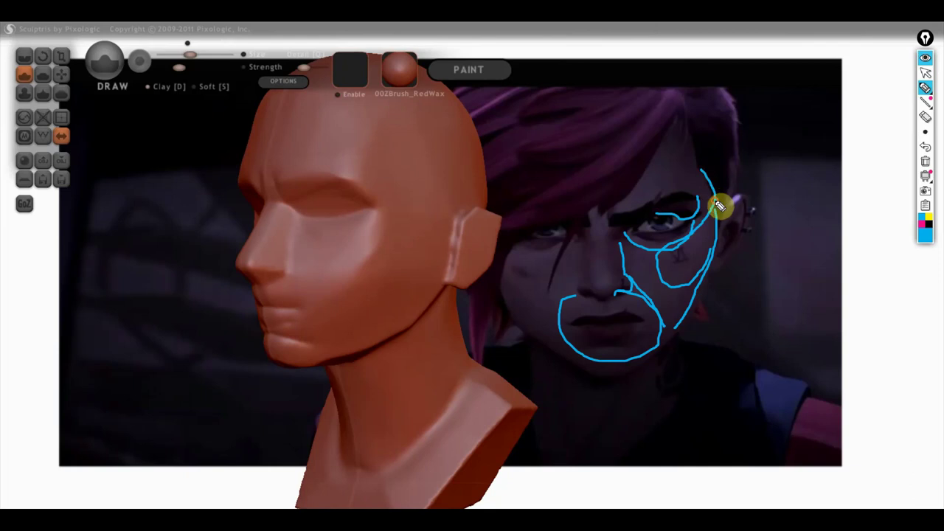
- Clear the strokes and redraw the cheekbone outline on the reference face and the sculpt
{"action": "left_click", "coordinate": [925, 162]}
{"action": "left_click_drag", "start_coordinate": [682, 114], "coordinate": [700, 173]}
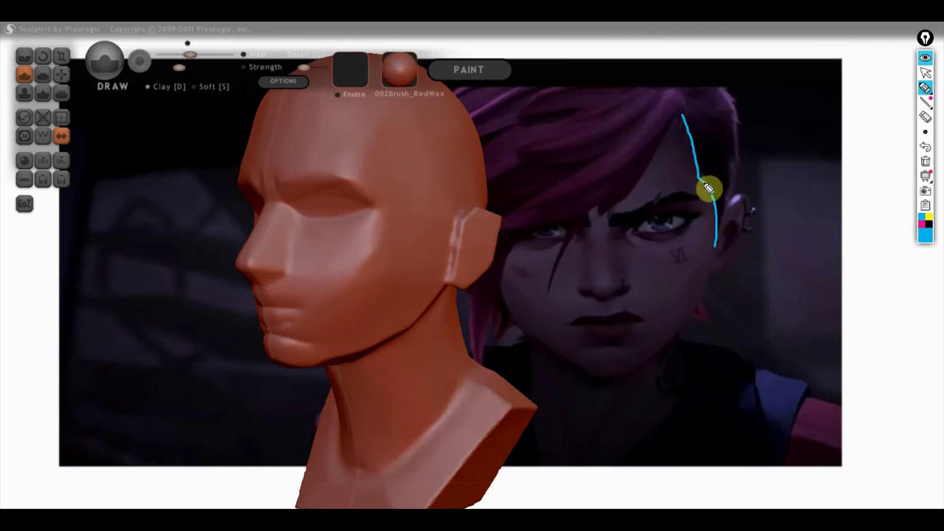
{"action": "mouse_move", "coordinate": [705, 259]}
{"action": "left_mouse_down"}
{"action": "mouse_move", "coordinate": [689, 184]}
{"action": "mouse_move", "coordinate": [715, 196]}
{"action": "mouse_move", "coordinate": [685, 242]}
{"action": "mouse_move", "coordinate": [658, 257]}
{"action": "left_mouse_up"}
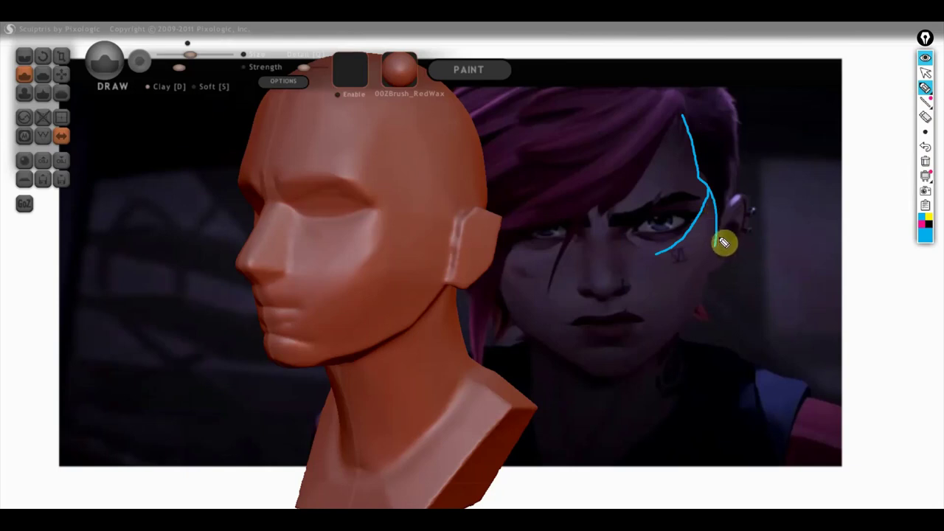
{"action": "mouse_move", "coordinate": [717, 253]}
{"action": "left_mouse_down"}
{"action": "mouse_move", "coordinate": [674, 276]}
{"action": "mouse_move", "coordinate": [653, 260]}
{"action": "left_mouse_up"}
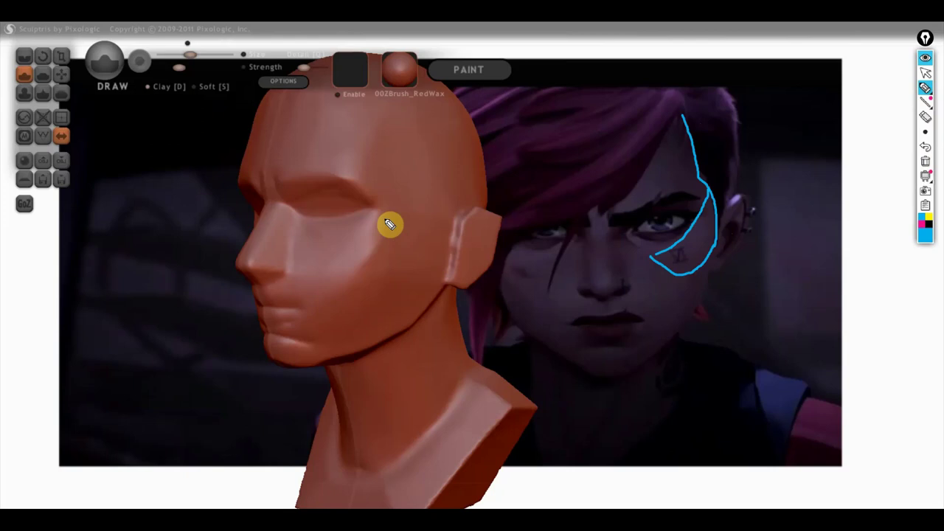
{"action": "mouse_move", "coordinate": [351, 214]}
{"action": "left_mouse_down"}
{"action": "mouse_move", "coordinate": [427, 190]}
{"action": "mouse_move", "coordinate": [440, 202]}
{"action": "mouse_move", "coordinate": [339, 302]}
{"action": "mouse_move", "coordinate": [337, 267]}
{"action": "mouse_move", "coordinate": [358, 217]}
{"action": "left_mouse_up"}
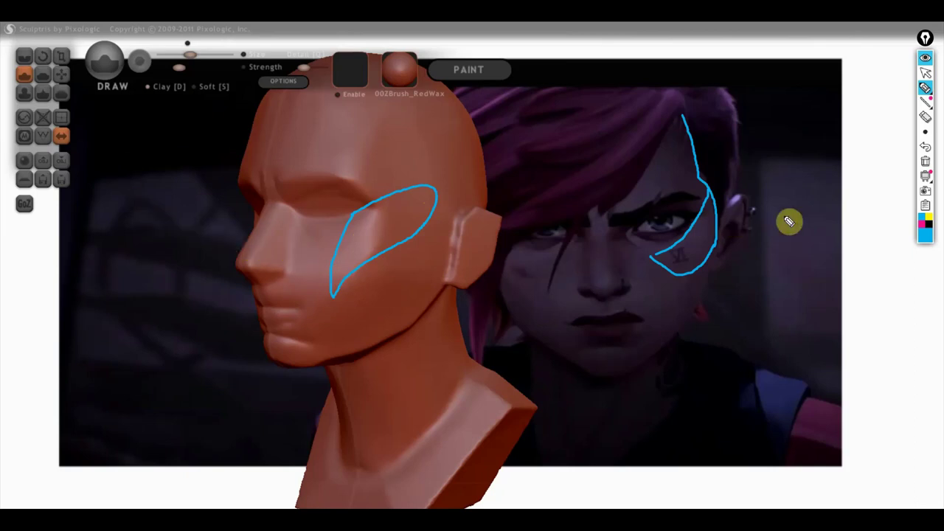
- Erase all annotations, reframe the head, and undo an accidental ridge on the ear
{"action": "left_click", "coordinate": [926, 87]}
{"action": "left_click", "coordinate": [925, 161]}
{"action": "mouse_move", "coordinate": [741, 200]}
{"action": "left_mouse_down"}
{"action": "mouse_move", "coordinate": [806, 197]}
{"action": "mouse_move", "coordinate": [699, 208]}
{"action": "left_mouse_up"}
{"action": "scroll", "coordinate": [666, 202], "scroll_direction": "up", "scroll_amount": 3}
{"action": "left_click_drag", "start_coordinate": [670, 243], "coordinate": [673, 258]}
{"action": "scroll", "coordinate": [673, 261], "scroll_direction": "down", "scroll_amount": 2}
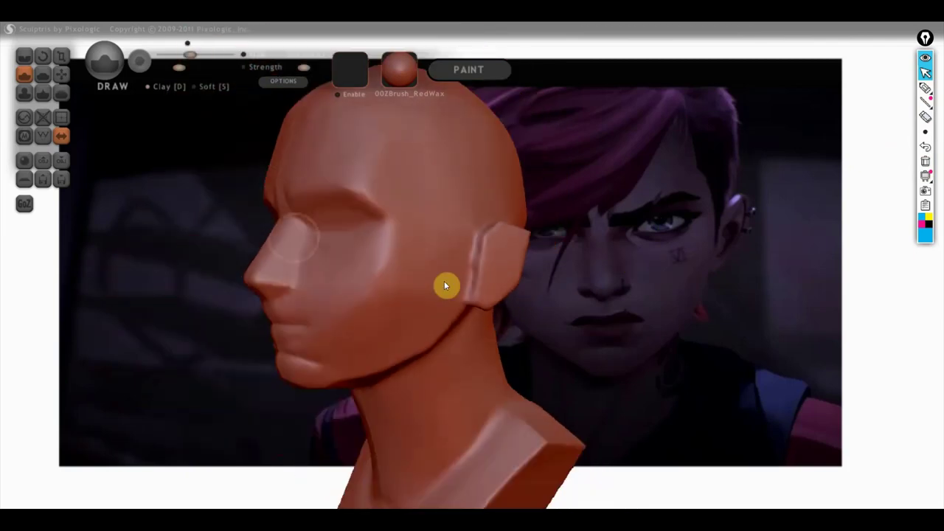
{"action": "left_click_drag", "start_coordinate": [487, 279], "coordinate": [477, 272]}
{"action": "key", "text": "ctrl+z"}
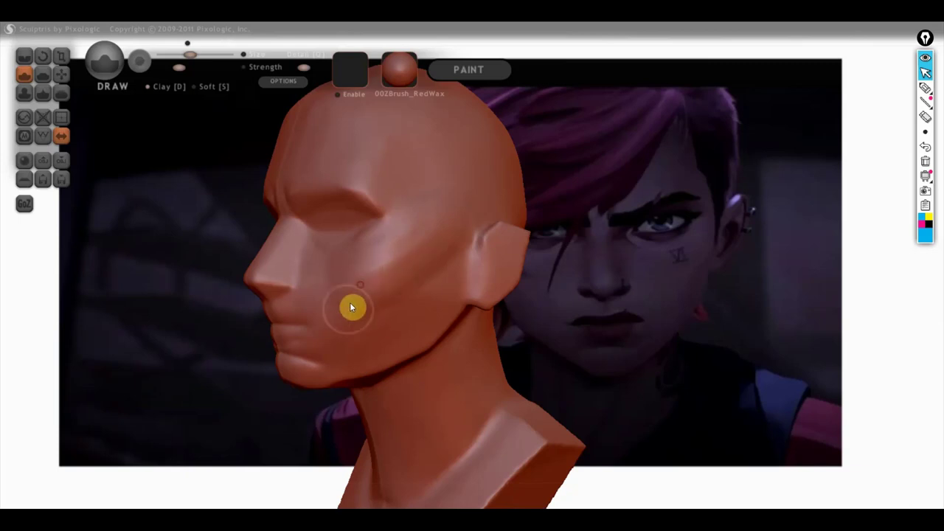
- Orbit the head to a side view of the lips and chin and select the Grab brush
{"action": "right_click_drag", "start_coordinate": [365, 298], "coordinate": [552, 301]}
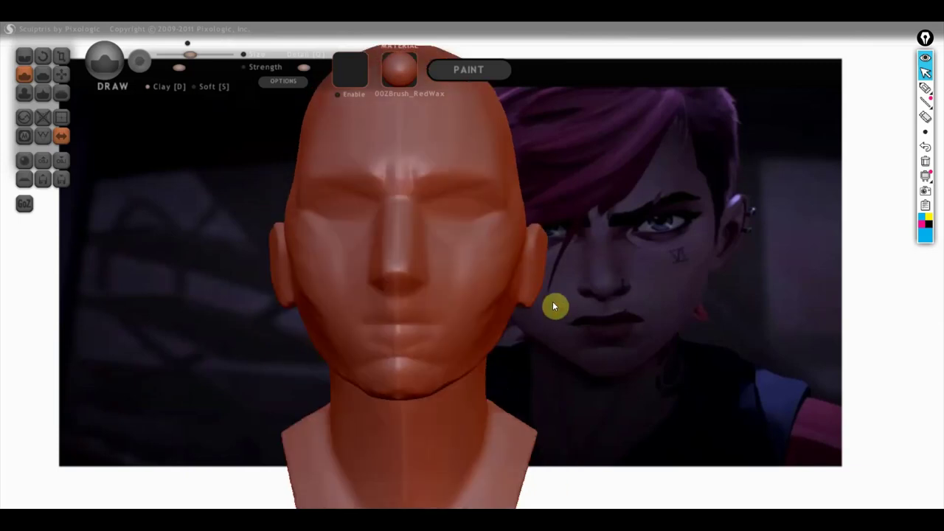
{"action": "right_click_drag", "start_coordinate": [387, 282], "coordinate": [436, 287]}
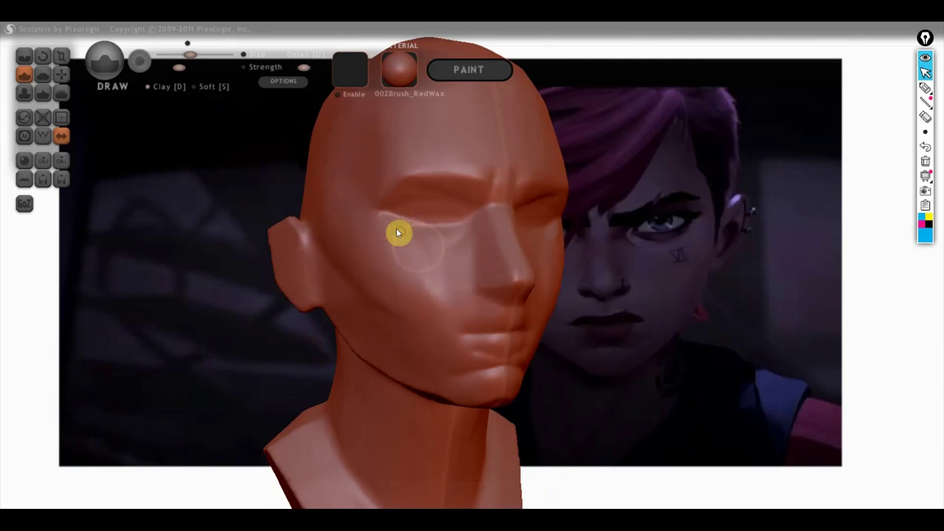
{"action": "left_click", "coordinate": [432, 261]}
{"action": "right_click_drag", "start_coordinate": [448, 300], "coordinate": [670, 333]}
{"action": "mouse_move", "coordinate": [466, 241]}
{"action": "right_mouse_down"}
{"action": "mouse_move", "coordinate": [435, 271]}
{"action": "mouse_move", "coordinate": [296, 263]}
{"action": "mouse_move", "coordinate": [283, 276]}
{"action": "mouse_move", "coordinate": [387, 288]}
{"action": "mouse_move", "coordinate": [407, 301]}
{"action": "mouse_move", "coordinate": [441, 297]}
{"action": "mouse_move", "coordinate": [368, 249]}
{"action": "mouse_move", "coordinate": [420, 275]}
{"action": "right_mouse_up"}
{"action": "scroll", "coordinate": [375, 333], "scroll_direction": "up", "scroll_amount": 2}
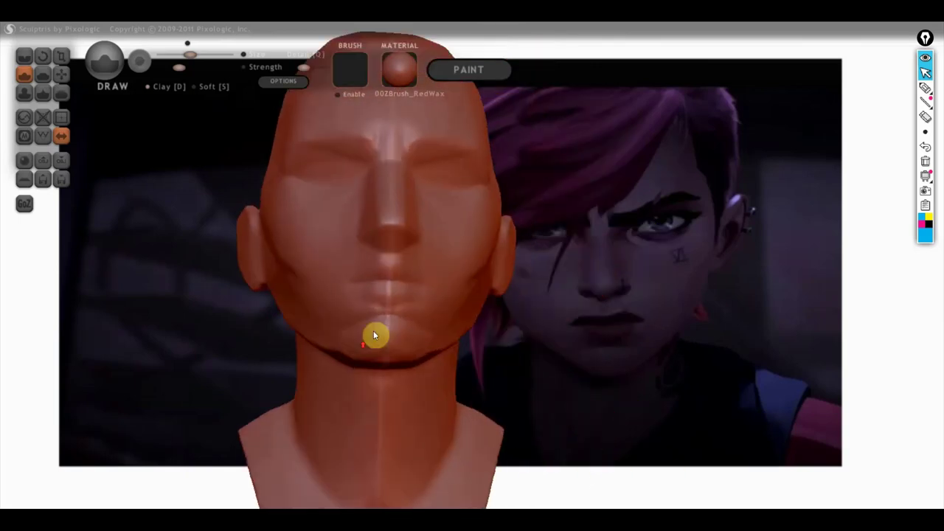
{"action": "scroll", "coordinate": [362, 379], "scroll_direction": "up", "scroll_amount": 3}
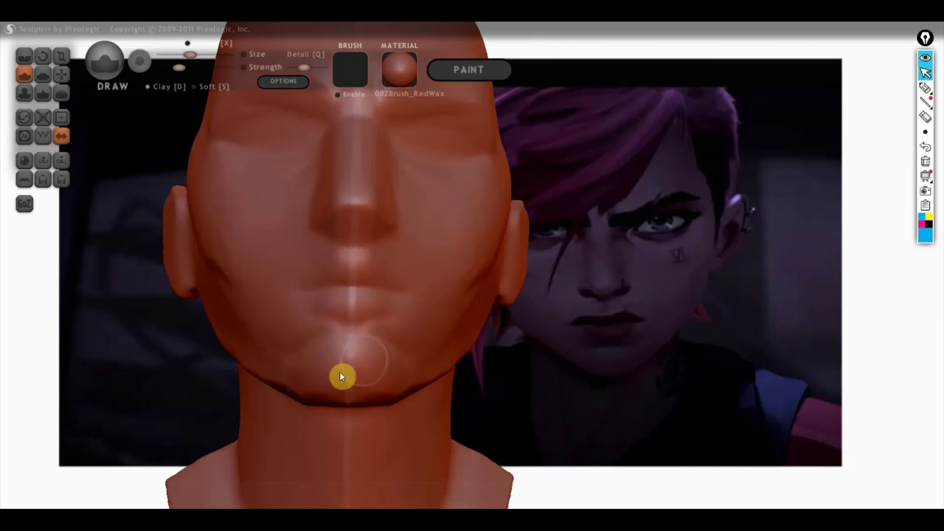
{"action": "mouse_move", "coordinate": [300, 379]}
{"action": "right_mouse_down"}
{"action": "mouse_move", "coordinate": [331, 400]}
{"action": "mouse_move", "coordinate": [248, 417]}
{"action": "mouse_move", "coordinate": [343, 370]}
{"action": "mouse_move", "coordinate": [287, 352]}
{"action": "mouse_move", "coordinate": [337, 373]}
{"action": "right_mouse_up"}
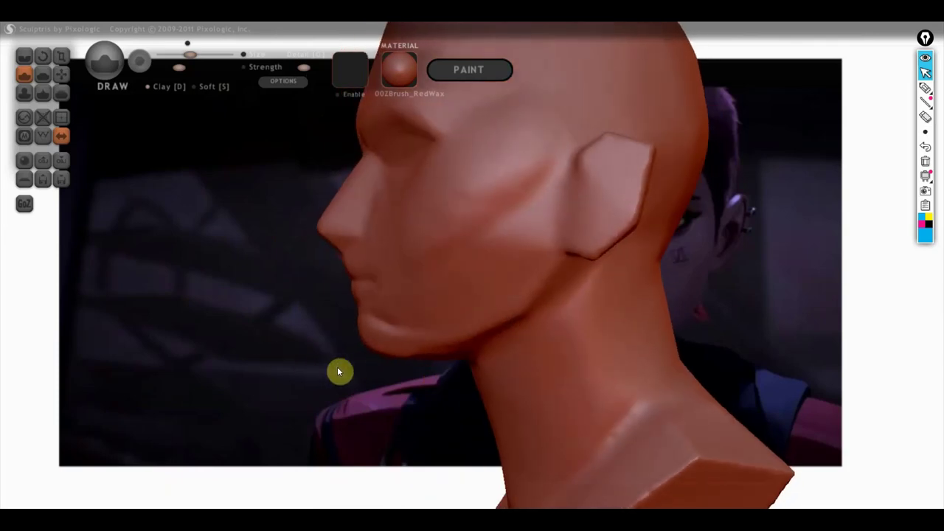
{"action": "left_click", "coordinate": [61, 74]}
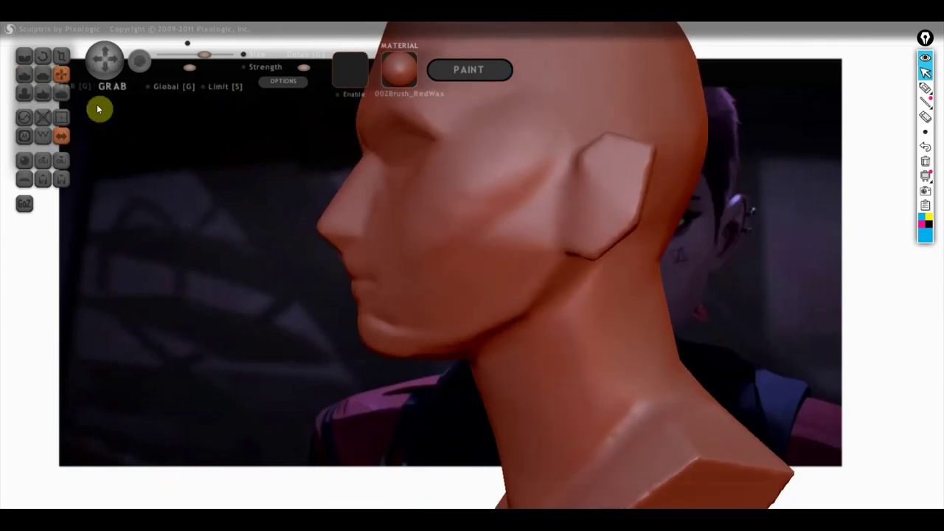
- Shrink the Grab brush, pull the lips and chin forward, then orbit to view the crown
{"action": "left_click_drag", "start_coordinate": [204, 55], "coordinate": [192, 55]}
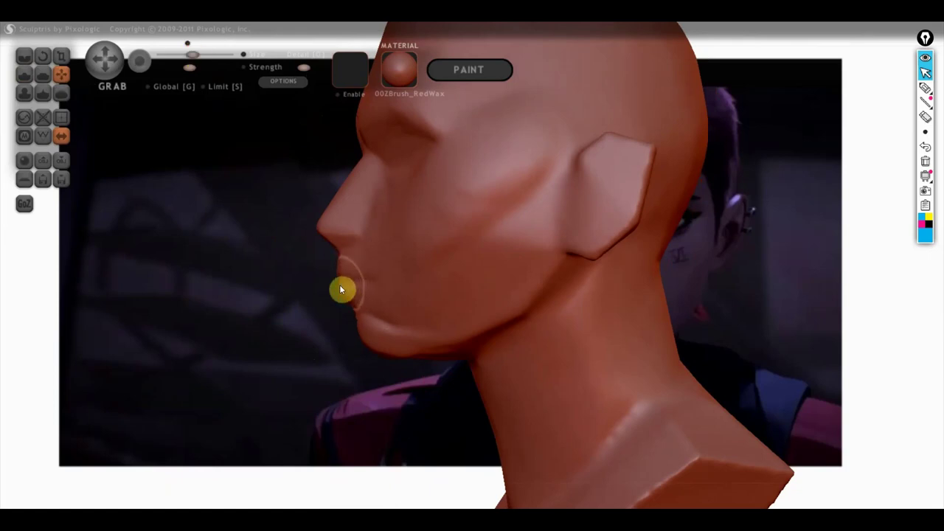
{"action": "left_click_drag", "start_coordinate": [339, 288], "coordinate": [484, 410]}
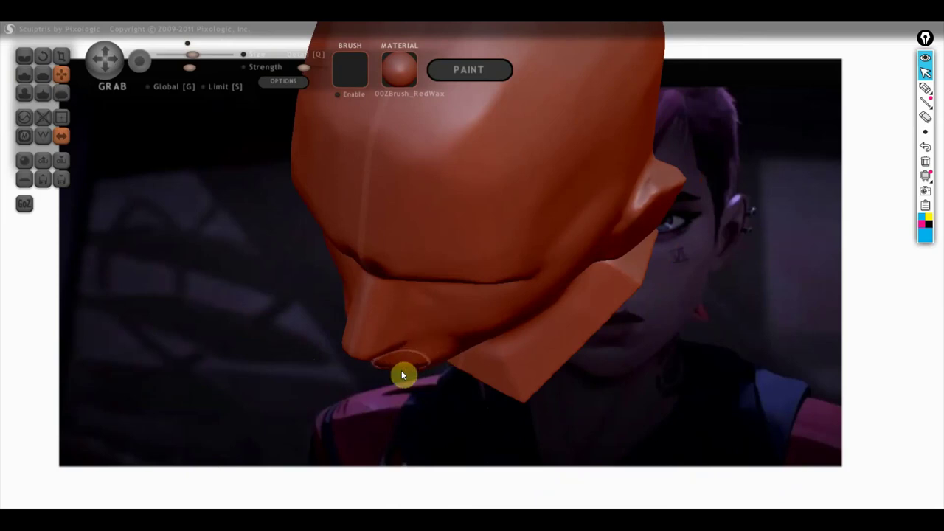
{"action": "left_click_drag", "start_coordinate": [401, 370], "coordinate": [511, 371]}
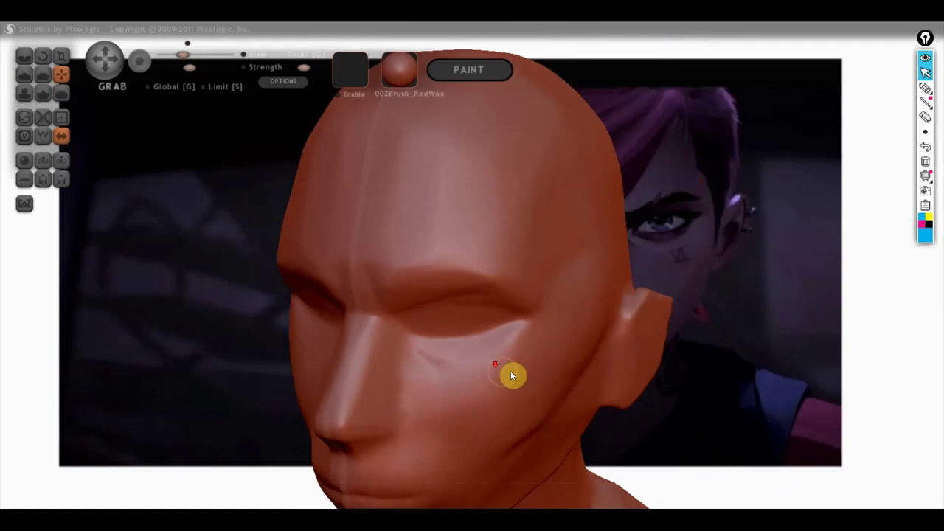
{"action": "scroll", "coordinate": [512, 376], "scroll_direction": "down", "scroll_amount": 3}
{"action": "left_click_drag", "start_coordinate": [536, 403], "coordinate": [574, 423]}
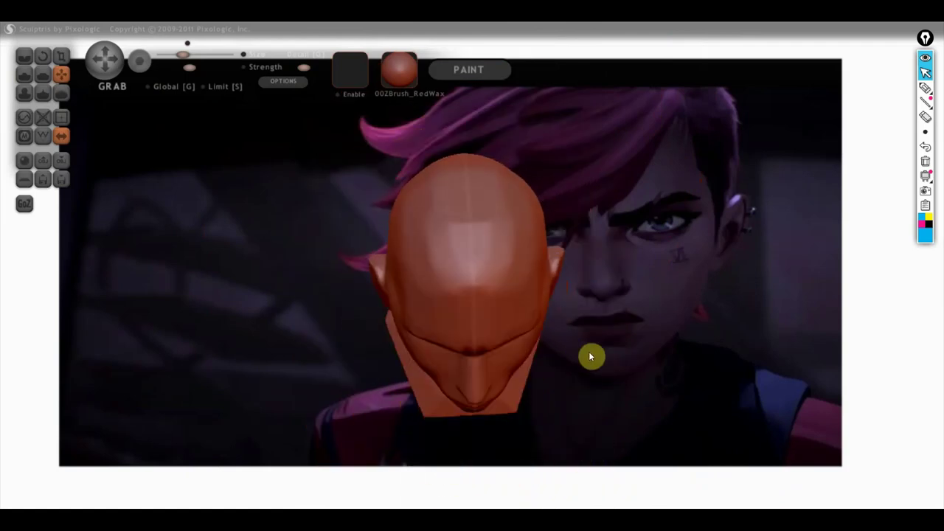
- Sketch a temporary jaw line around the chin, clear it, and turn the head to face front
{"action": "left_click", "coordinate": [924, 88]}
{"action": "mouse_move", "coordinate": [924, 88]}
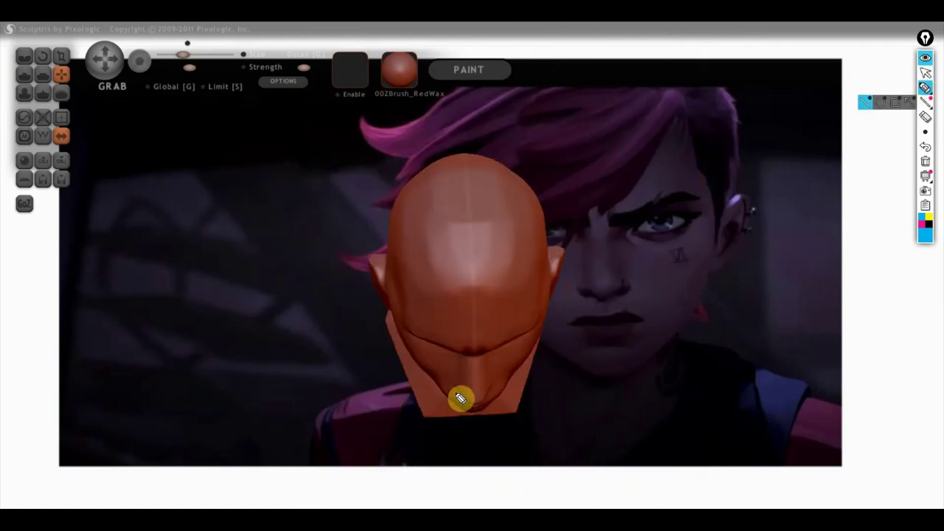
{"action": "mouse_move", "coordinate": [393, 331]}
{"action": "left_mouse_down"}
{"action": "mouse_move", "coordinate": [445, 399]}
{"action": "mouse_move", "coordinate": [487, 411]}
{"action": "mouse_move", "coordinate": [506, 396]}
{"action": "mouse_move", "coordinate": [507, 380]}
{"action": "left_mouse_up"}
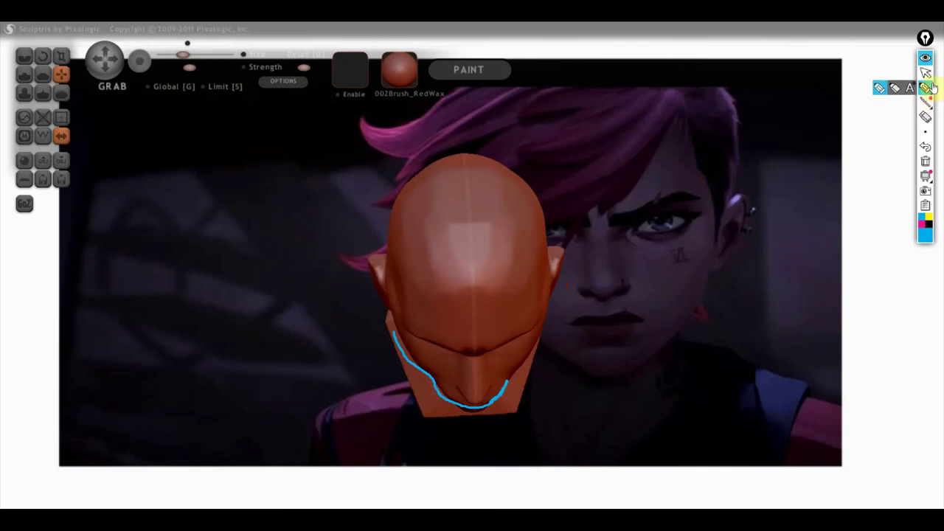
{"action": "left_click", "coordinate": [926, 161]}
{"action": "left_click", "coordinate": [925, 71]}
{"action": "mouse_move", "coordinate": [680, 275]}
{"action": "left_mouse_down"}
{"action": "mouse_move", "coordinate": [664, 198]}
{"action": "mouse_move", "coordinate": [655, 255]}
{"action": "mouse_move", "coordinate": [626, 216]}
{"action": "mouse_move", "coordinate": [587, 258]}
{"action": "mouse_move", "coordinate": [514, 253]}
{"action": "mouse_move", "coordinate": [611, 253]}
{"action": "left_mouse_up"}
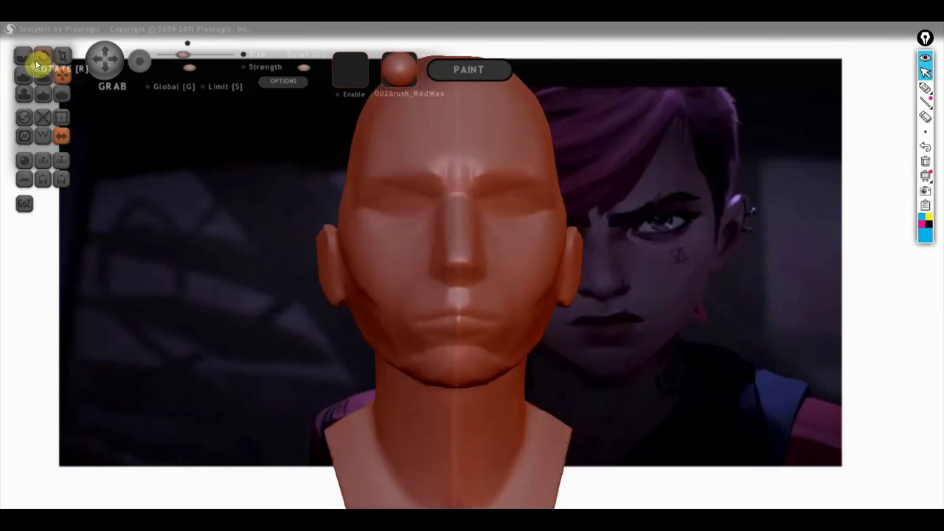
{"action": "scroll", "coordinate": [114, 132], "scroll_direction": "up", "scroll_amount": 2}
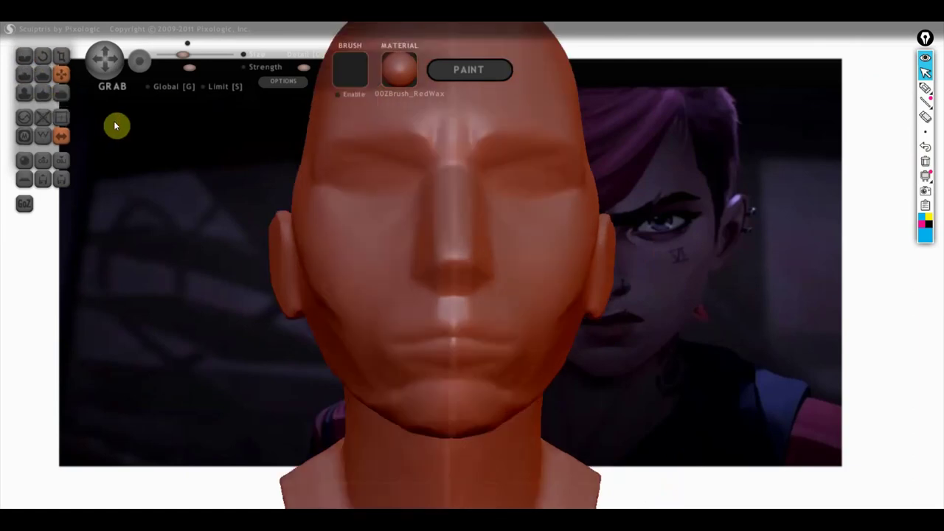
- Set up the Draw brush with Clay toggled and a smaller size, viewing the lips from below
{"action": "left_click", "coordinate": [26, 79]}
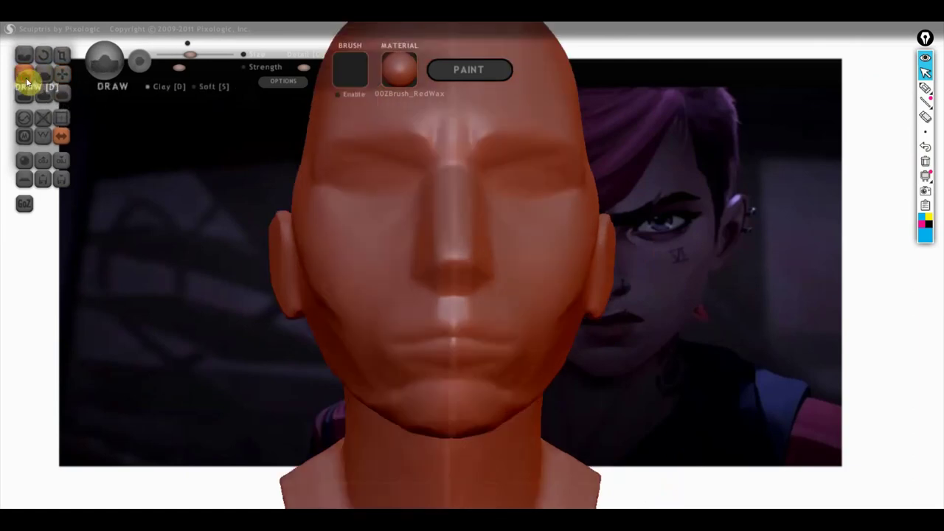
{"action": "left_click", "coordinate": [148, 86]}
{"action": "scroll", "coordinate": [465, 309], "scroll_direction": "up", "scroll_amount": 2}
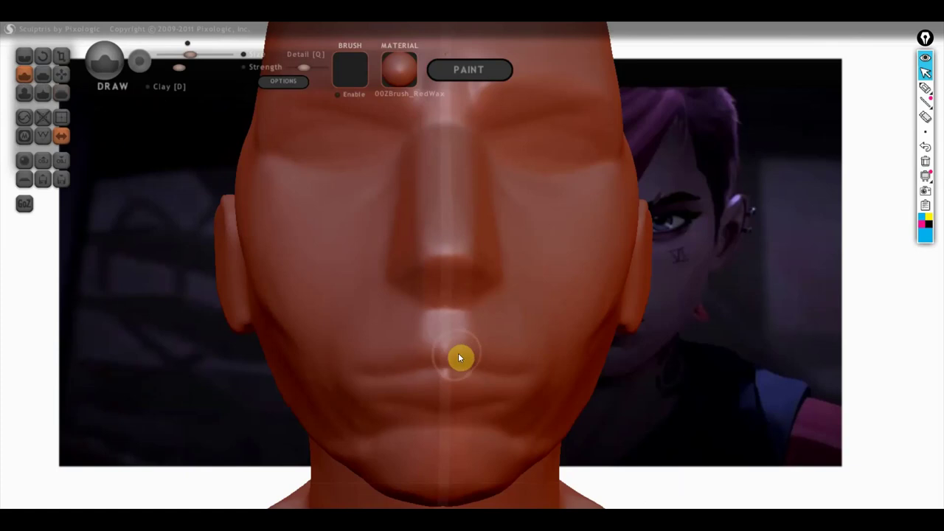
{"action": "left_click_drag", "start_coordinate": [191, 55], "coordinate": [181, 55]}
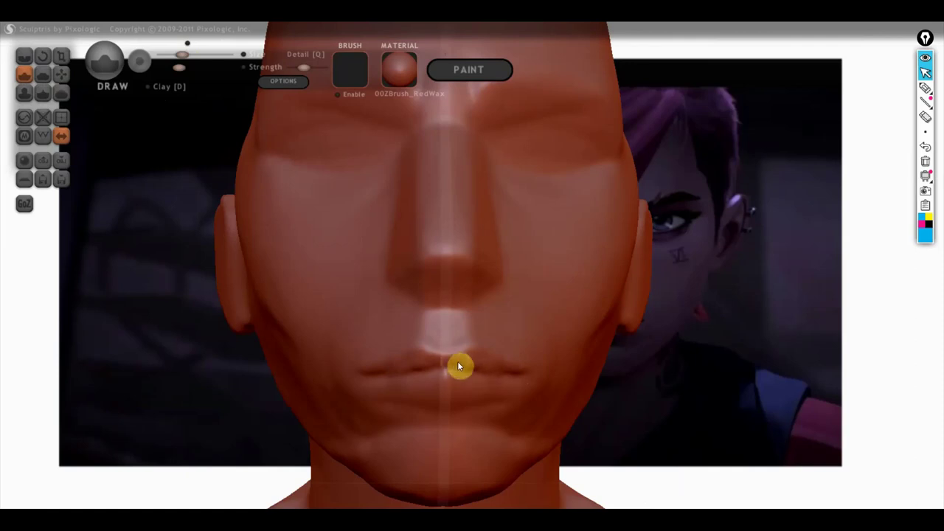
{"action": "right_click_drag", "start_coordinate": [509, 369], "coordinate": [484, 352]}
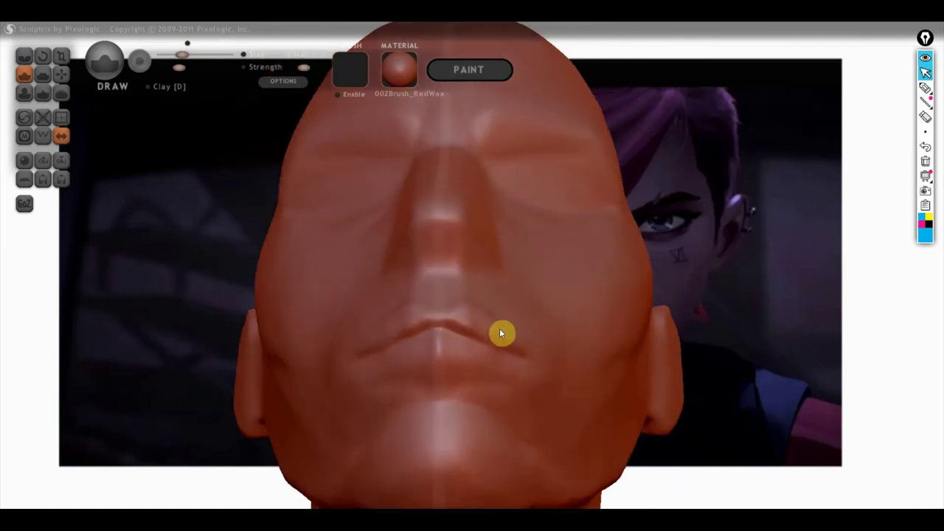
- With the Flatten brush, zoom to the lips and deepen the upper-lip crease
{"action": "left_click", "coordinate": [42, 75]}
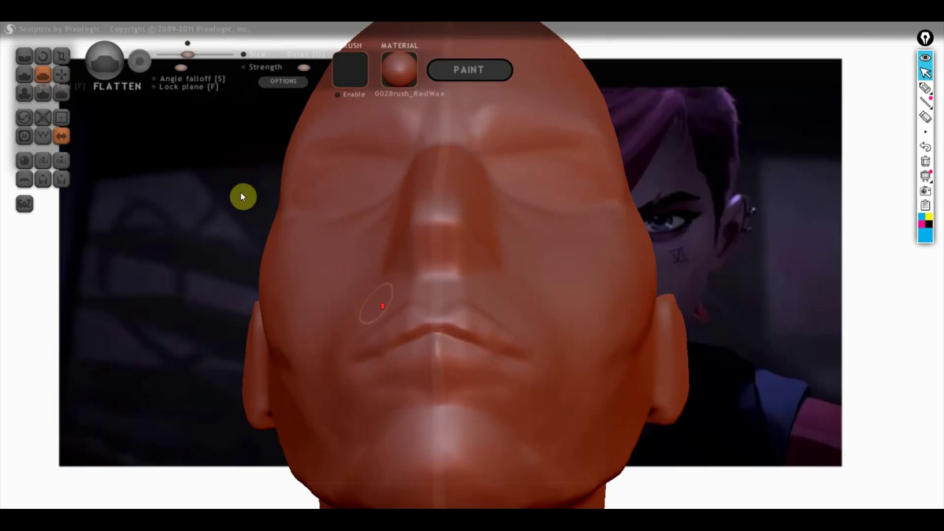
{"action": "left_click_drag", "start_coordinate": [243, 194], "coordinate": [404, 325]}
{"action": "mouse_move", "coordinate": [337, 235]}
{"action": "right_mouse_down"}
{"action": "mouse_move", "coordinate": [424, 398]}
{"action": "mouse_move", "coordinate": [384, 395]}
{"action": "mouse_move", "coordinate": [421, 358]}
{"action": "mouse_move", "coordinate": [415, 320]}
{"action": "mouse_move", "coordinate": [406, 322]}
{"action": "right_mouse_up"}
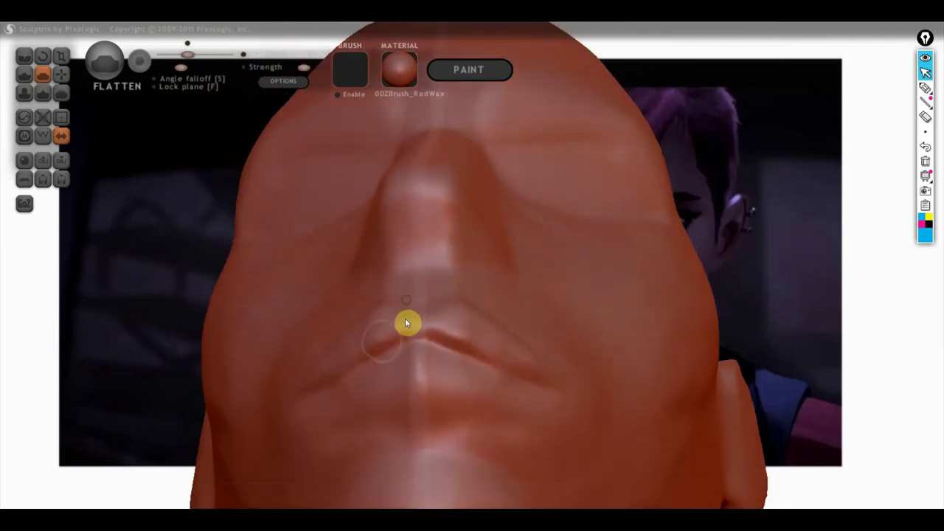
{"action": "right_click_drag", "start_coordinate": [502, 376], "coordinate": [488, 352]}
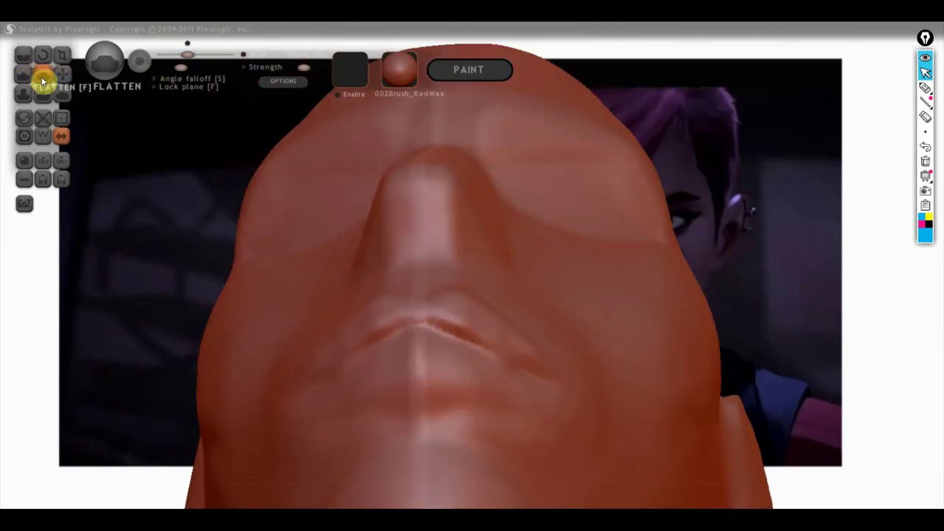
{"action": "mouse_move", "coordinate": [434, 315]}
{"action": "right_mouse_down"}
{"action": "mouse_move", "coordinate": [432, 307]}
{"action": "mouse_move", "coordinate": [462, 299]}
{"action": "right_mouse_up"}
{"action": "left_click_drag", "start_coordinate": [398, 305], "coordinate": [481, 322]}
- Flatten the centre and right side of the upper lip into cleaner planes
{"action": "right_click_drag", "start_coordinate": [459, 307], "coordinate": [430, 305]}
{"action": "left_click_drag", "start_coordinate": [421, 302], "coordinate": [475, 318]}
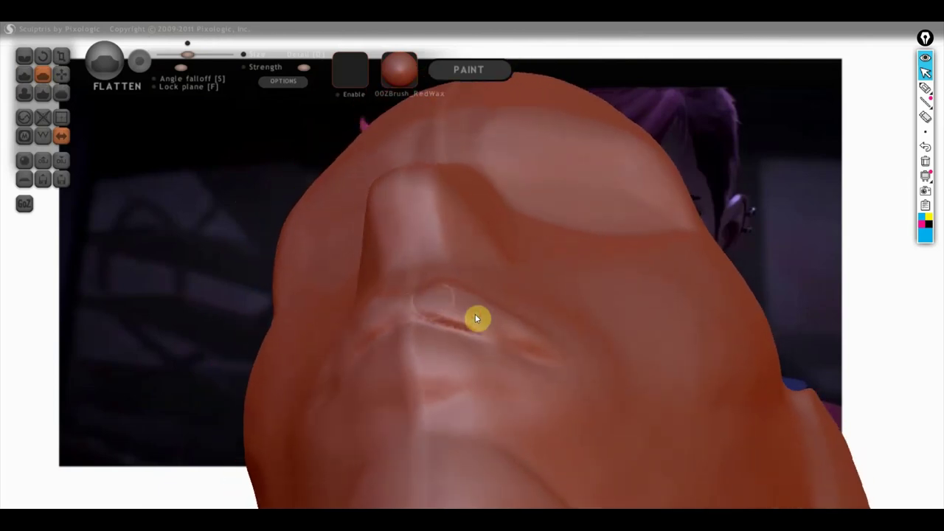
{"action": "mouse_move", "coordinate": [423, 303]}
{"action": "left_mouse_down"}
{"action": "mouse_move", "coordinate": [455, 299]}
{"action": "mouse_move", "coordinate": [522, 342]}
{"action": "left_mouse_up"}
{"action": "right_click_drag", "start_coordinate": [432, 300], "coordinate": [454, 298]}
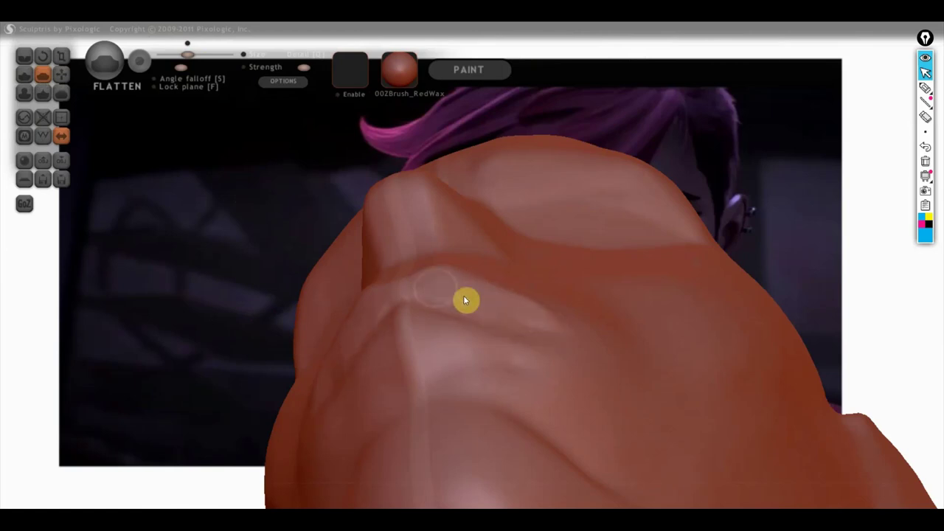
- Orbit from the front to both sides to check the flattened lips
{"action": "right_click_drag", "start_coordinate": [463, 299], "coordinate": [489, 402]}
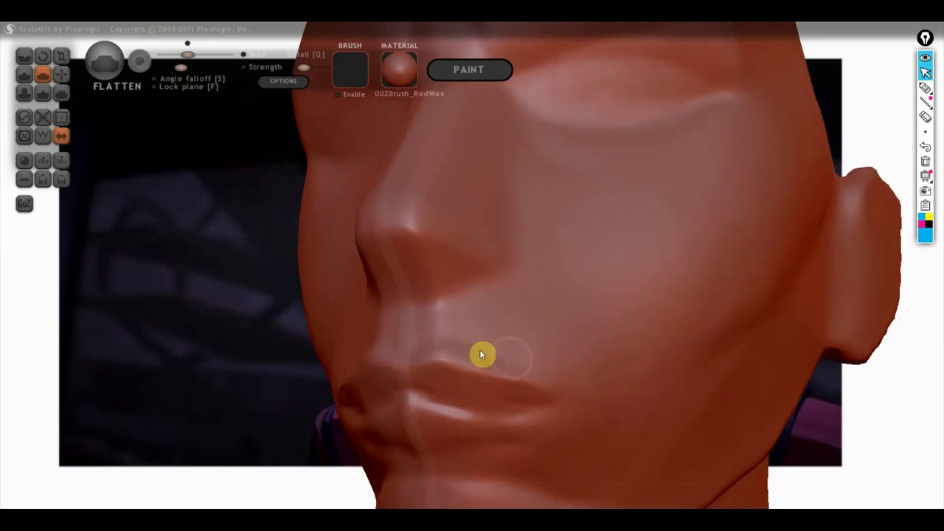
{"action": "right_click_drag", "start_coordinate": [528, 333], "coordinate": [452, 359]}
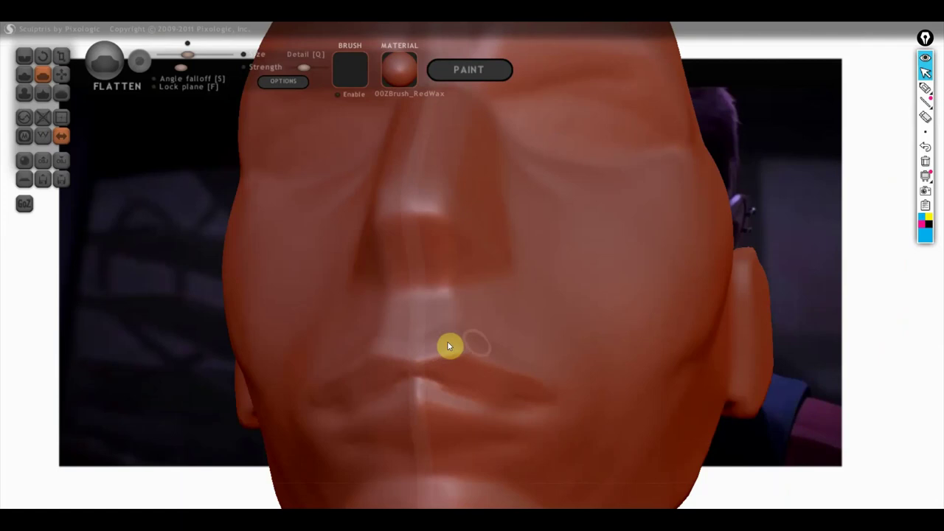
{"action": "right_click_drag", "start_coordinate": [447, 340], "coordinate": [662, 403]}
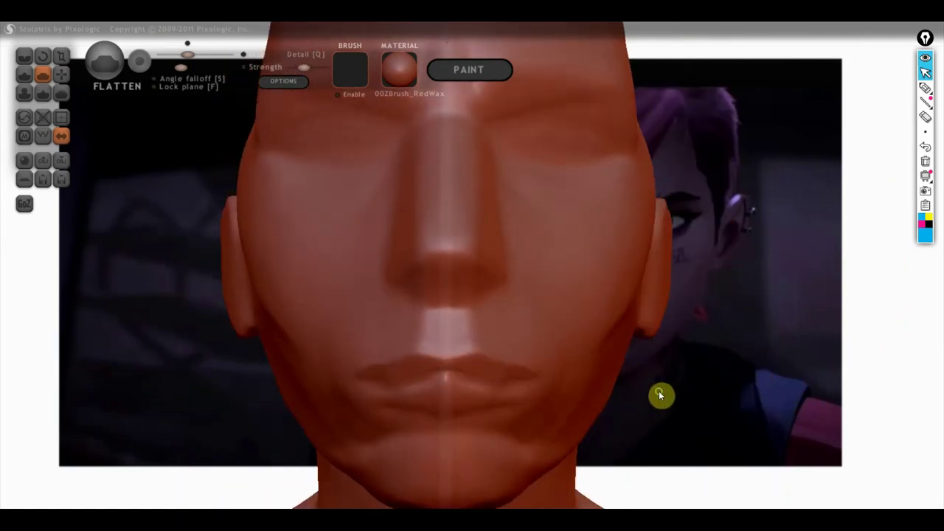
{"action": "mouse_move", "coordinate": [669, 366]}
{"action": "right_mouse_down"}
{"action": "mouse_move", "coordinate": [494, 362]}
{"action": "mouse_move", "coordinate": [477, 343]}
{"action": "right_mouse_up"}
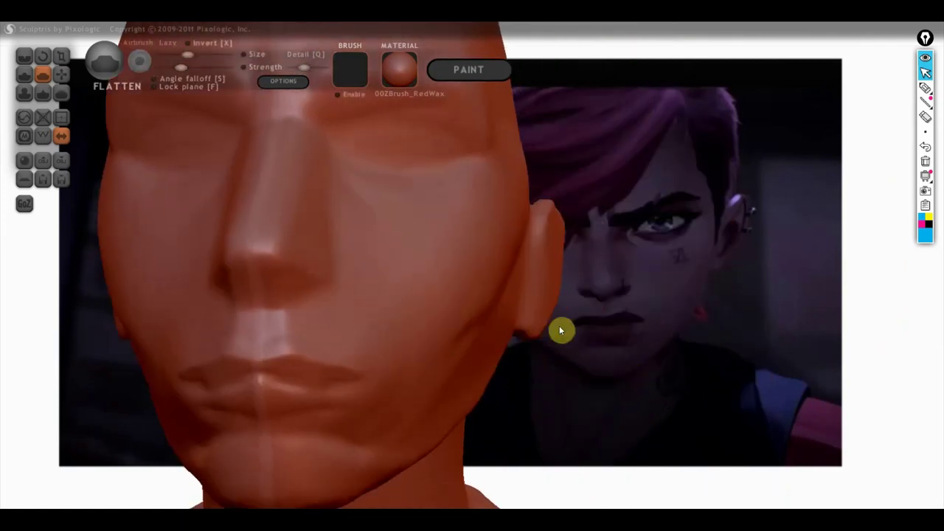
{"action": "right_click_drag", "start_coordinate": [289, 379], "coordinate": [315, 361]}
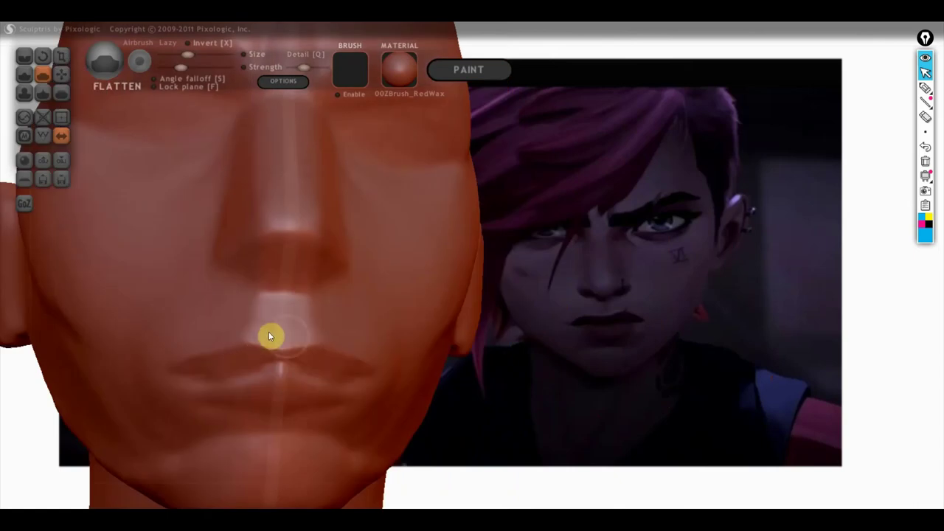
{"action": "mouse_move", "coordinate": [314, 356]}
{"action": "right_mouse_down"}
{"action": "mouse_move", "coordinate": [273, 360]}
{"action": "mouse_move", "coordinate": [374, 365]}
{"action": "right_mouse_up"}
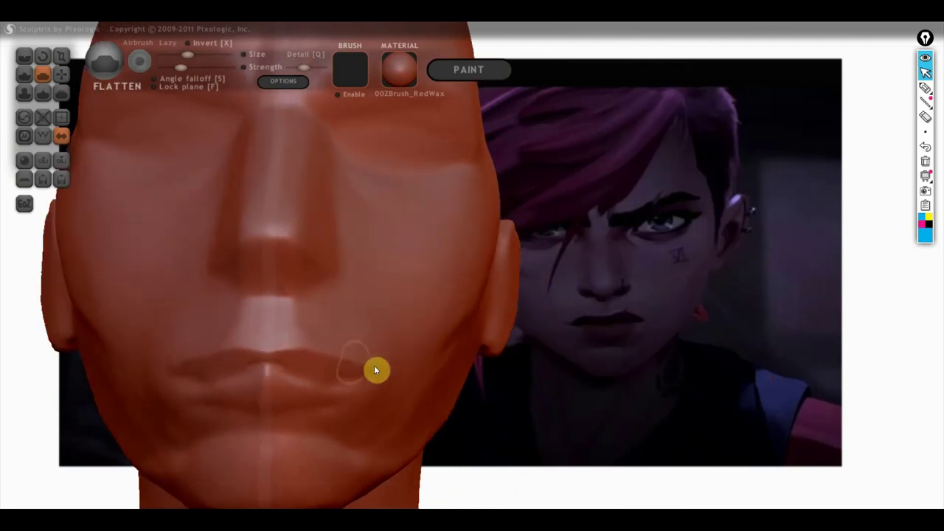
{"action": "left_click", "coordinate": [62, 74]}
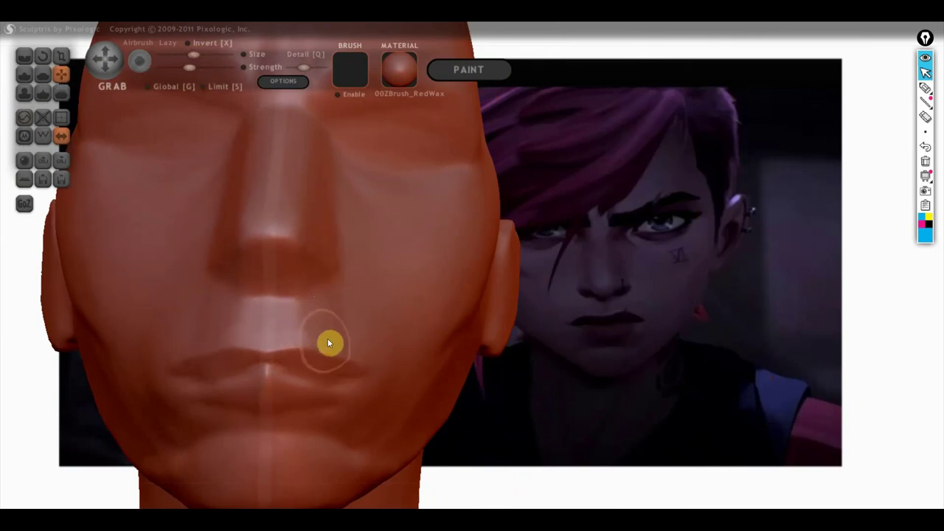
- Orbit from under the nose to a zoomed-in left profile of the mouth
{"action": "right_click_drag", "start_coordinate": [326, 344], "coordinate": [277, 281]}
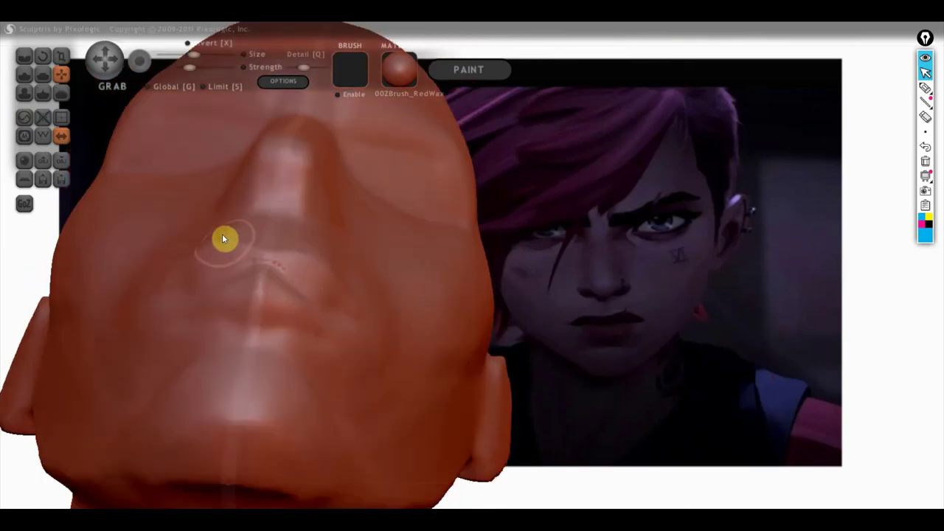
{"action": "right_click_drag", "start_coordinate": [186, 254], "coordinate": [368, 314]}
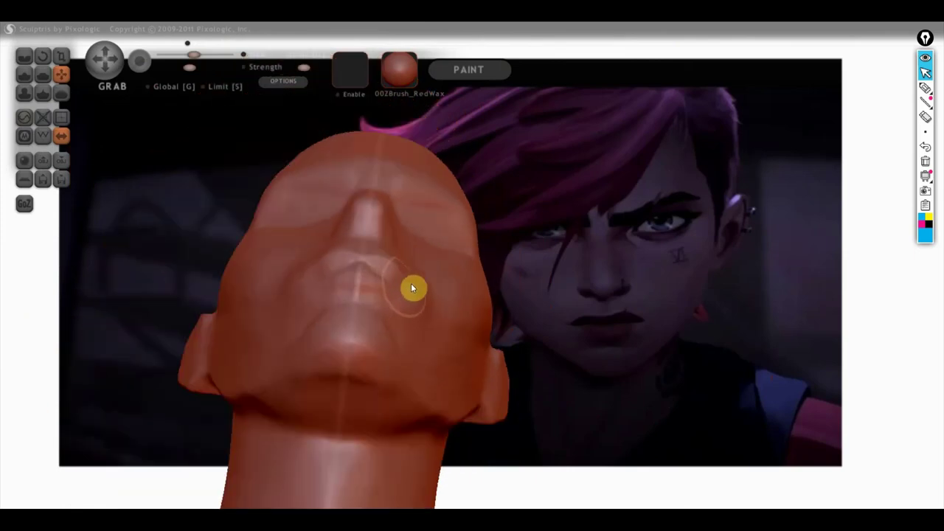
{"action": "mouse_move", "coordinate": [415, 302]}
{"action": "right_mouse_down"}
{"action": "mouse_move", "coordinate": [362, 407]}
{"action": "mouse_move", "coordinate": [377, 453]}
{"action": "mouse_move", "coordinate": [415, 349]}
{"action": "right_mouse_up"}
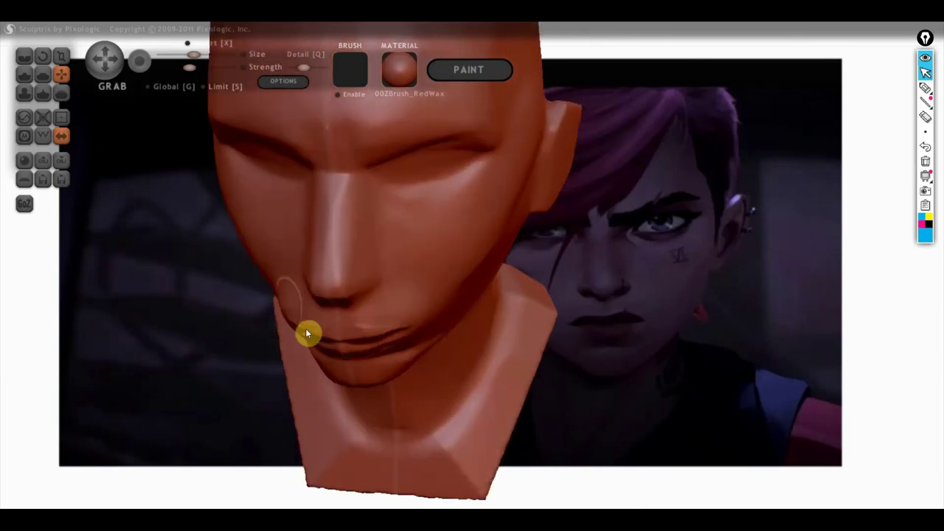
{"action": "right_click_drag", "start_coordinate": [273, 291], "coordinate": [151, 270]}
{"action": "scroll", "coordinate": [362, 315], "scroll_direction": "up", "scroll_amount": 3}
{"action": "scroll", "coordinate": [349, 305], "scroll_direction": "up", "scroll_amount": 2}
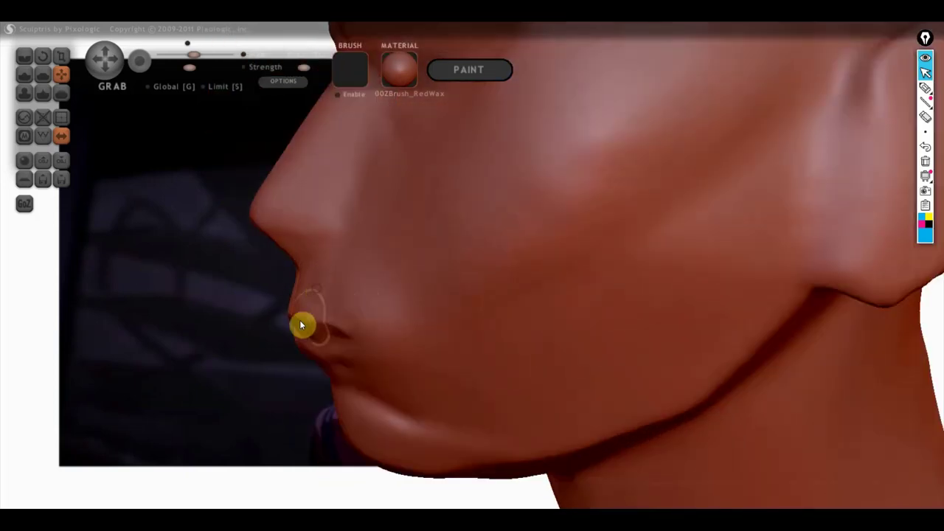
- Grab the upper lip toward the nose and reshape the lip and chin contour
{"action": "left_click_drag", "start_coordinate": [293, 319], "coordinate": [286, 312]}
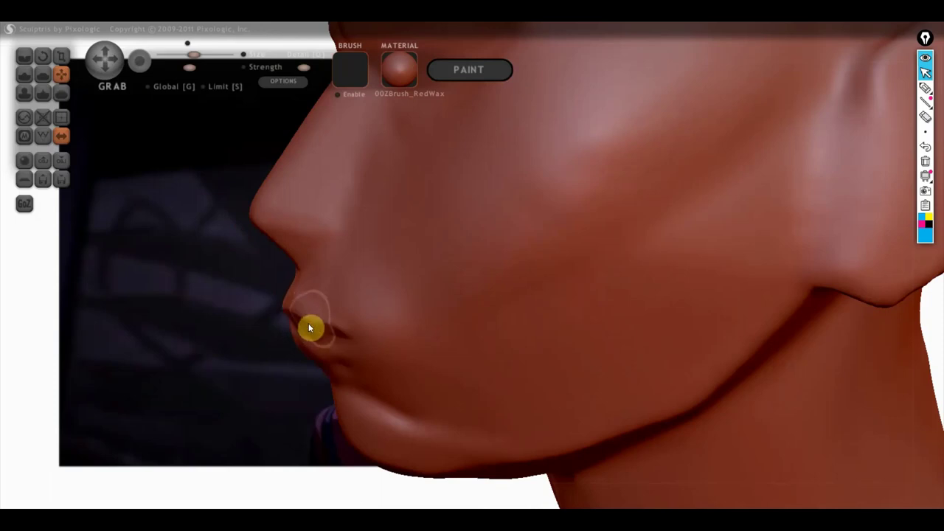
{"action": "mouse_move", "coordinate": [283, 311]}
{"action": "left_mouse_down"}
{"action": "mouse_move", "coordinate": [382, 314]}
{"action": "mouse_move", "coordinate": [227, 331]}
{"action": "left_mouse_up"}
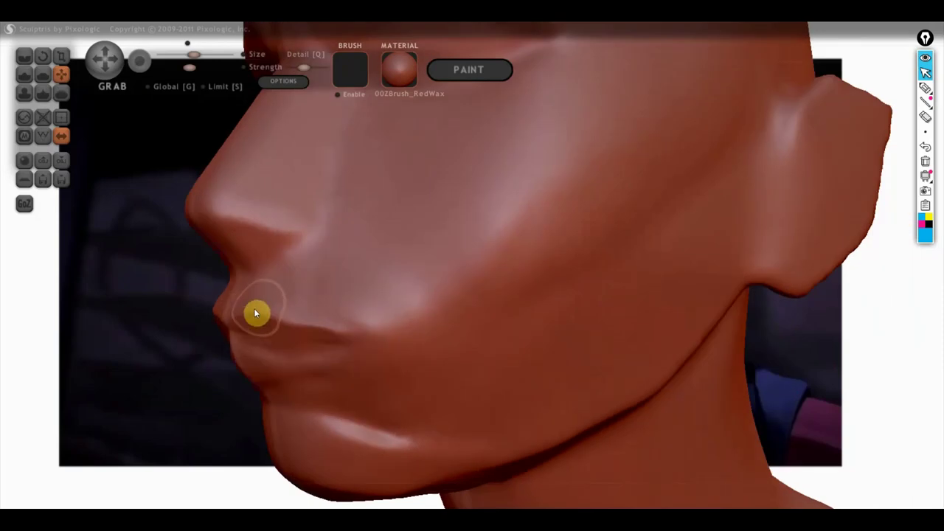
{"action": "mouse_move", "coordinate": [253, 307]}
{"action": "left_mouse_down"}
{"action": "mouse_move", "coordinate": [287, 319]}
{"action": "mouse_move", "coordinate": [211, 347]}
{"action": "mouse_move", "coordinate": [286, 322]}
{"action": "left_mouse_up"}
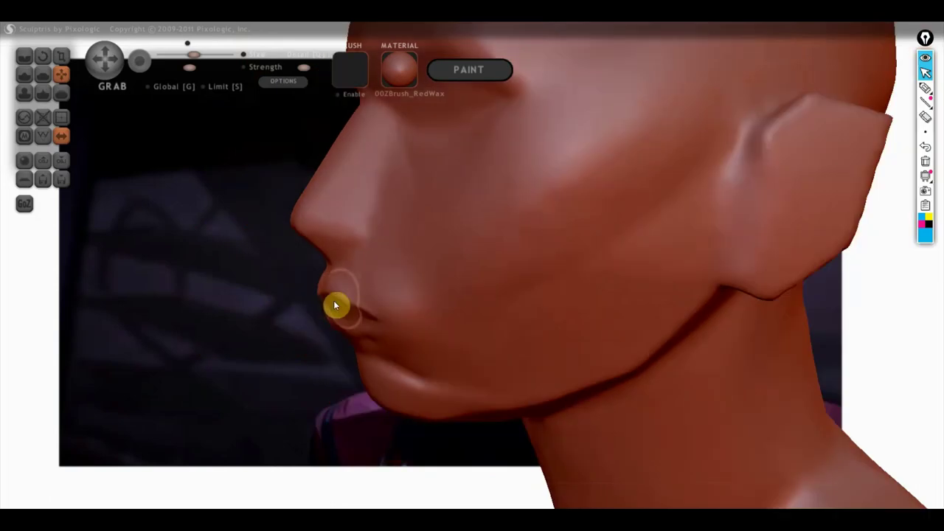
{"action": "mouse_move", "coordinate": [344, 311]}
{"action": "left_mouse_down"}
{"action": "mouse_move", "coordinate": [328, 264]}
{"action": "mouse_move", "coordinate": [300, 230]}
{"action": "mouse_move", "coordinate": [340, 243]}
{"action": "mouse_move", "coordinate": [315, 223]}
{"action": "mouse_move", "coordinate": [331, 289]}
{"action": "mouse_move", "coordinate": [343, 288]}
{"action": "mouse_move", "coordinate": [376, 345]}
{"action": "left_mouse_up"}
{"action": "mouse_move", "coordinate": [376, 345]}
{"action": "right_mouse_down"}
{"action": "mouse_move", "coordinate": [544, 340]}
{"action": "mouse_move", "coordinate": [546, 330]}
{"action": "mouse_move", "coordinate": [516, 342]}
{"action": "right_mouse_up"}
{"action": "scroll", "coordinate": [413, 335], "scroll_direction": "up", "scroll_amount": 2}
- With the Crease brush, sharpen and deepen the parting line between the lips from below
{"action": "left_click", "coordinate": [24, 56]}
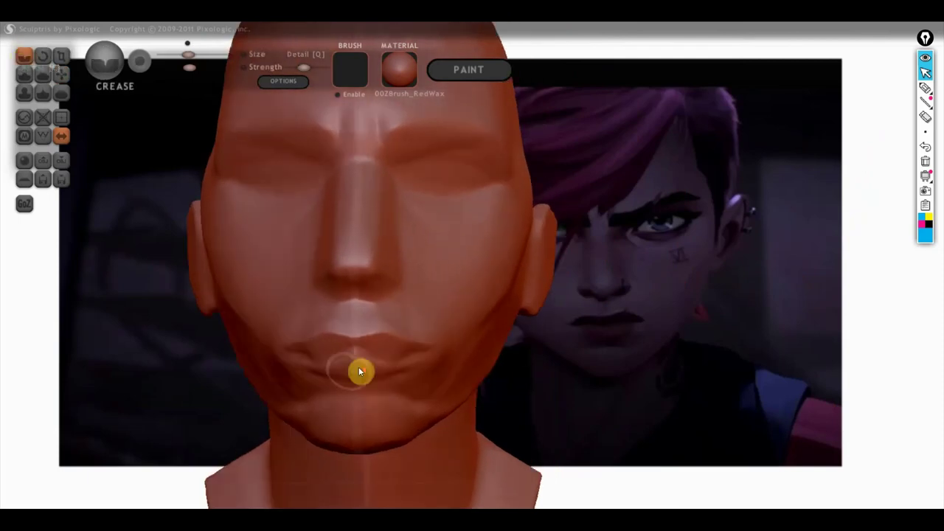
{"action": "scroll", "coordinate": [358, 367], "scroll_direction": "up", "scroll_amount": 2}
{"action": "right_click_drag", "start_coordinate": [368, 376], "coordinate": [378, 361]}
{"action": "left_click_drag", "start_coordinate": [375, 375], "coordinate": [254, 359]}
{"action": "mouse_move", "coordinate": [315, 361]}
{"action": "left_mouse_down"}
{"action": "mouse_move", "coordinate": [255, 358]}
{"action": "mouse_move", "coordinate": [334, 365]}
{"action": "mouse_move", "coordinate": [237, 365]}
{"action": "mouse_move", "coordinate": [314, 356]}
{"action": "mouse_move", "coordinate": [204, 370]}
{"action": "mouse_move", "coordinate": [273, 365]}
{"action": "left_mouse_up"}
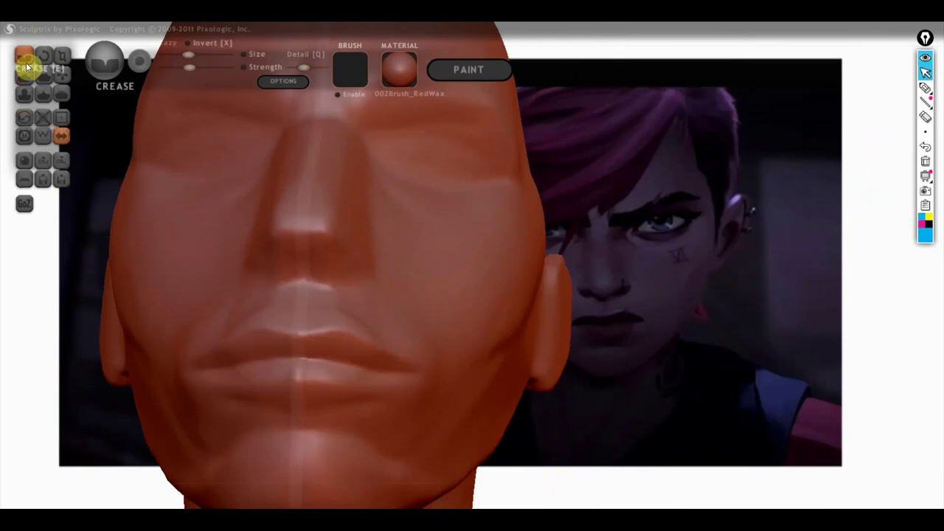
{"action": "scroll", "coordinate": [192, 227], "scroll_direction": "up", "scroll_amount": 2}
{"action": "right_click_drag", "start_coordinate": [196, 233], "coordinate": [226, 303]}
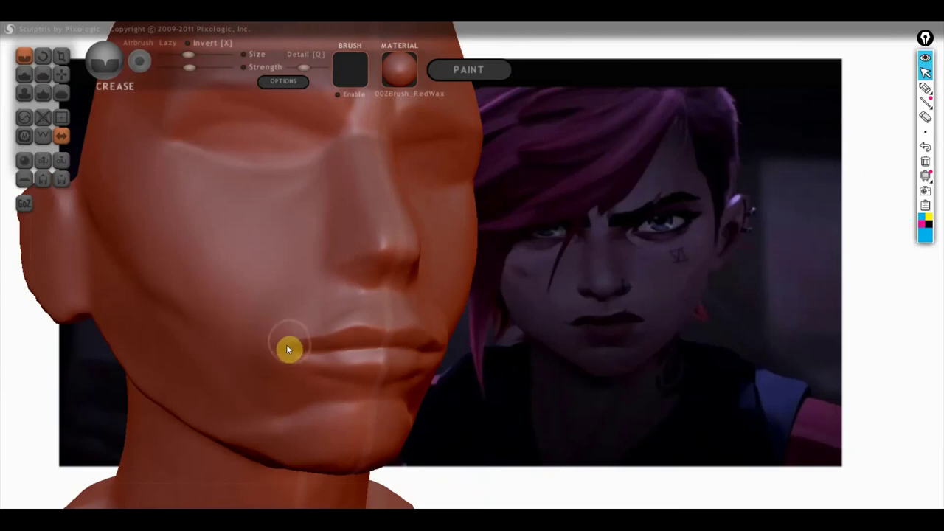
{"action": "left_click", "coordinate": [925, 88]}
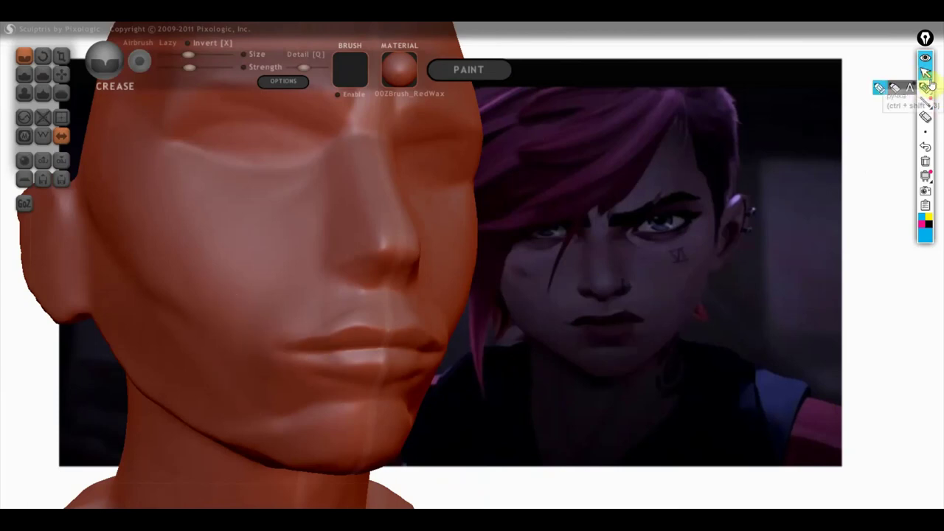
{"action": "mouse_move", "coordinate": [629, 310]}
{"action": "left_mouse_down"}
{"action": "mouse_move", "coordinate": [642, 320]}
{"action": "mouse_move", "coordinate": [597, 333]}
{"action": "mouse_move", "coordinate": [573, 326]}
{"action": "mouse_move", "coordinate": [632, 317]}
{"action": "mouse_move", "coordinate": [585, 318]}
{"action": "mouse_move", "coordinate": [595, 329]}
{"action": "mouse_move", "coordinate": [583, 341]}
{"action": "mouse_move", "coordinate": [598, 347]}
{"action": "mouse_move", "coordinate": [630, 329]}
{"action": "left_mouse_up"}
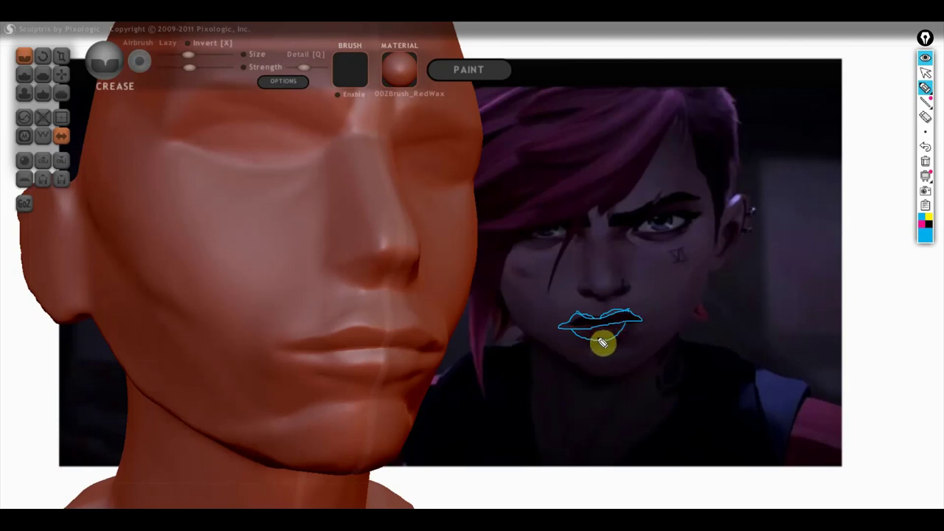
{"action": "left_click", "coordinate": [925, 116]}
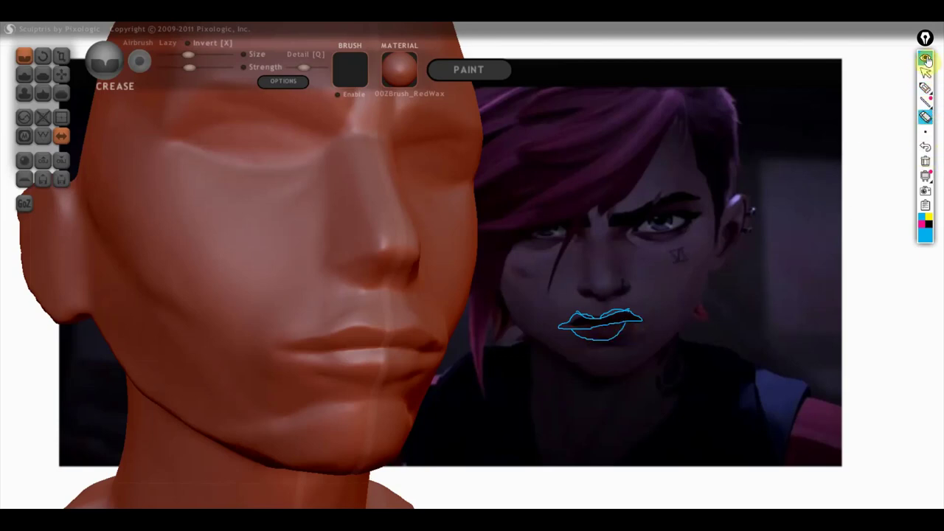
{"action": "left_click", "coordinate": [927, 161]}
{"action": "left_click", "coordinate": [925, 72]}
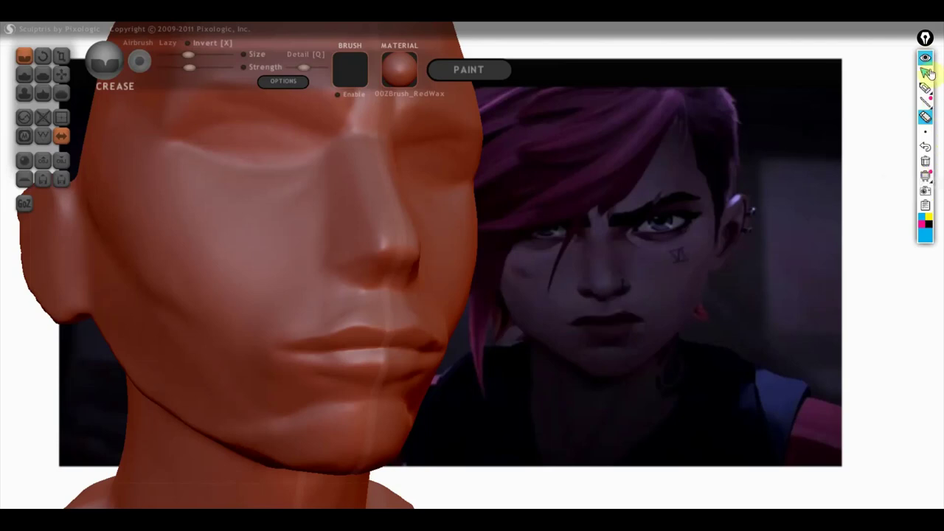
- Shrink the Crease brush and crease the left corner of the lower lip
{"action": "left_click_drag", "start_coordinate": [501, 308], "coordinate": [441, 314]}
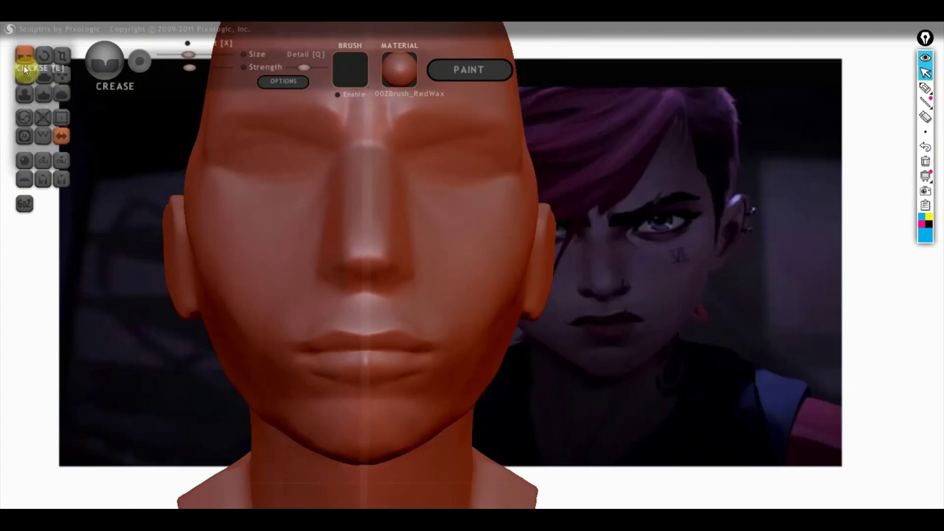
{"action": "left_click_drag", "start_coordinate": [192, 59], "coordinate": [181, 62]}
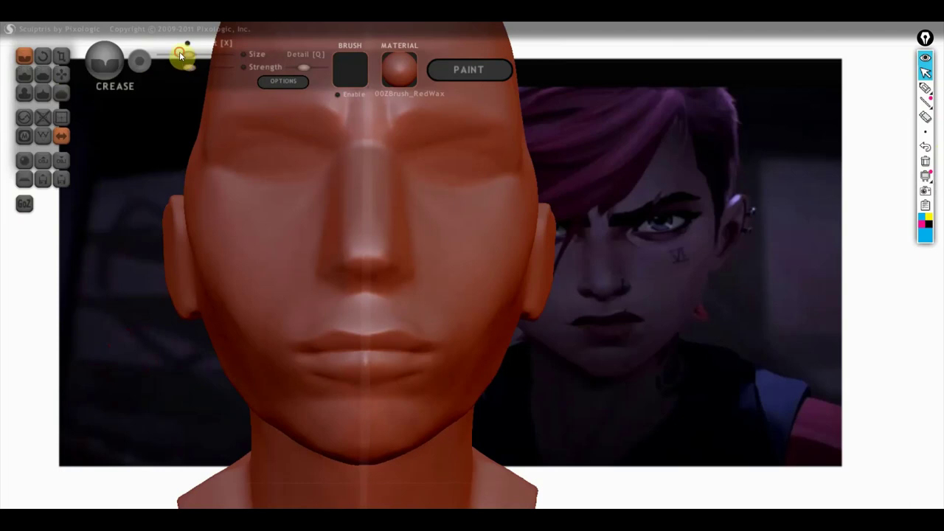
{"action": "left_click_drag", "start_coordinate": [294, 354], "coordinate": [313, 362]}
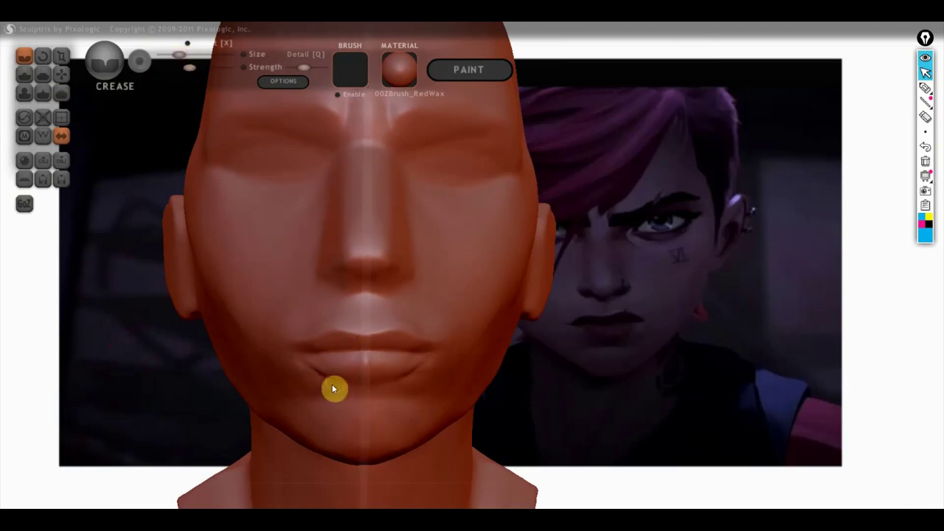
{"action": "mouse_move", "coordinate": [444, 377]}
{"action": "right_mouse_down"}
{"action": "mouse_move", "coordinate": [436, 381]}
{"action": "mouse_move", "coordinate": [432, 364]}
{"action": "right_mouse_up"}
{"action": "right_click_drag", "start_coordinate": [385, 386], "coordinate": [376, 377]}
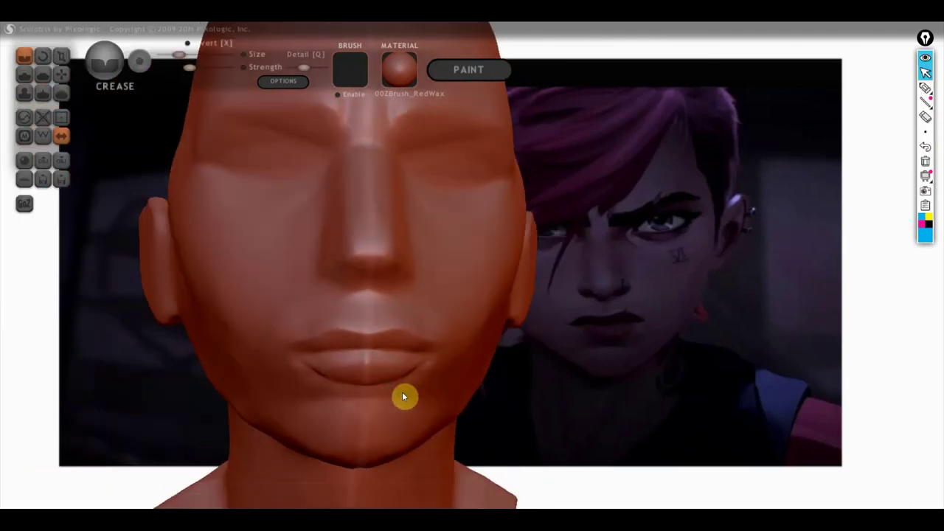
- With the Draw brush, build up the lower lip symmetrically, orbiting between profile and front
{"action": "left_click", "coordinate": [22, 77]}
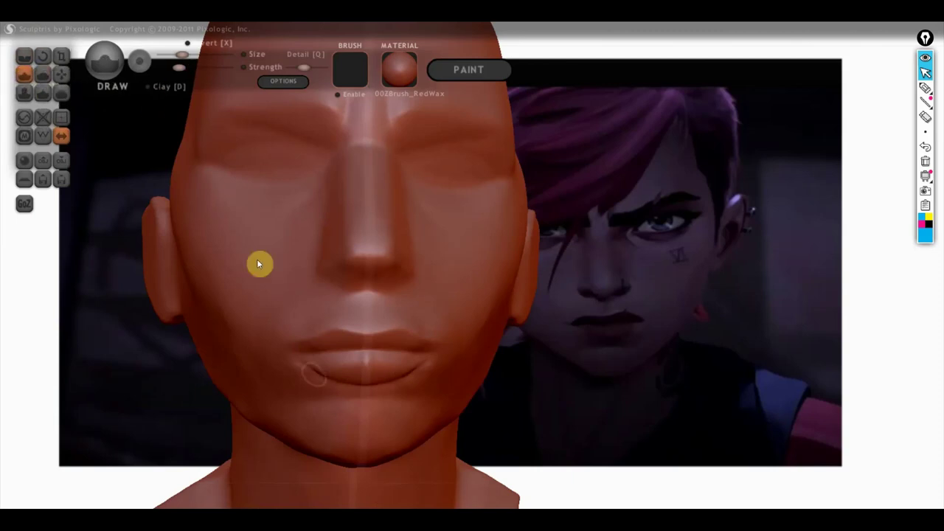
{"action": "scroll", "coordinate": [385, 400], "scroll_direction": "up", "scroll_amount": 2}
{"action": "left_click_drag", "start_coordinate": [416, 381], "coordinate": [312, 397]}
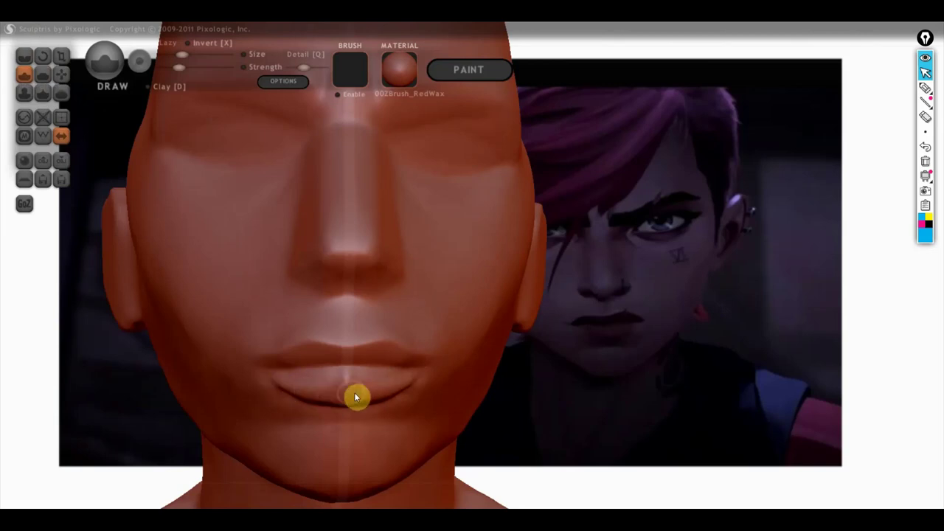
{"action": "mouse_move", "coordinate": [272, 378]}
{"action": "left_mouse_down"}
{"action": "mouse_move", "coordinate": [356, 393]}
{"action": "mouse_move", "coordinate": [370, 378]}
{"action": "left_mouse_up"}
{"action": "right_click_drag", "start_coordinate": [387, 372], "coordinate": [594, 392]}
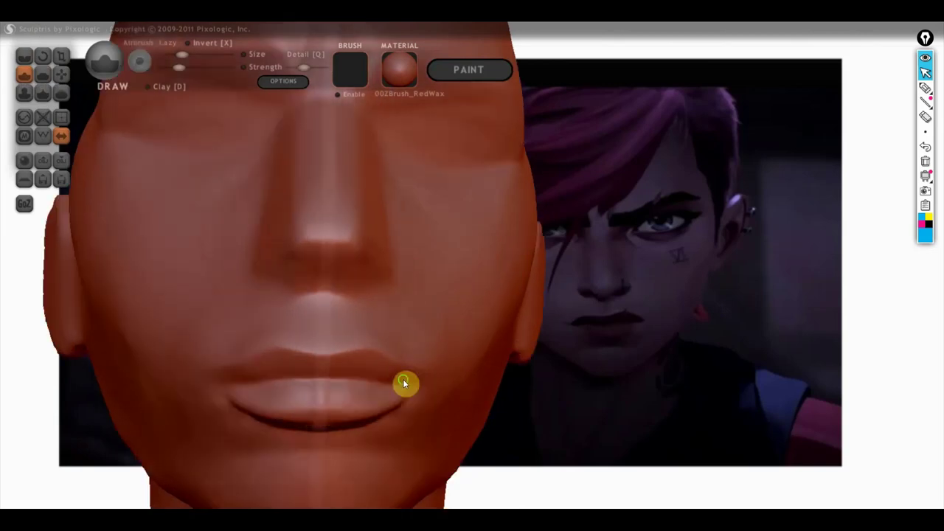
{"action": "mouse_move", "coordinate": [538, 435]}
{"action": "right_mouse_down"}
{"action": "mouse_move", "coordinate": [367, 358]}
{"action": "mouse_move", "coordinate": [276, 356]}
{"action": "mouse_move", "coordinate": [285, 300]}
{"action": "right_mouse_up"}
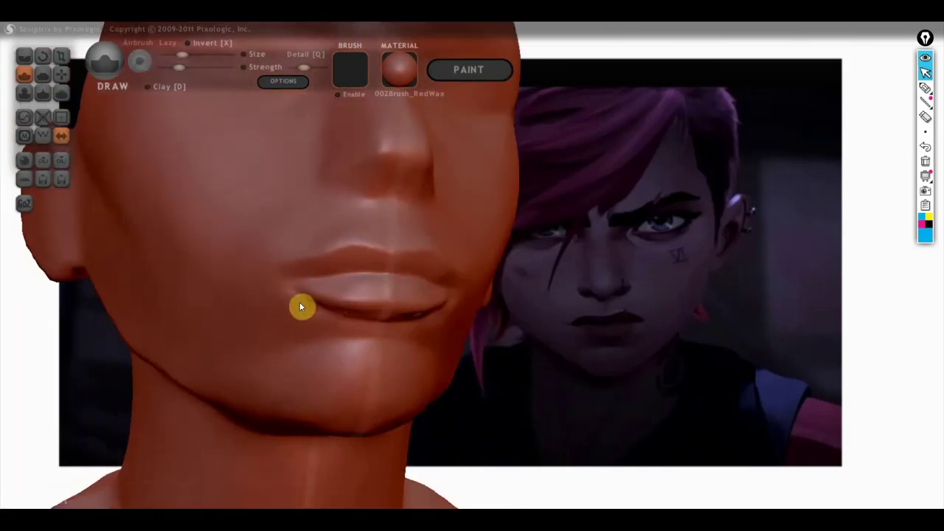
{"action": "mouse_move", "coordinate": [431, 346]}
{"action": "right_mouse_down"}
{"action": "mouse_move", "coordinate": [375, 343]}
{"action": "mouse_move", "coordinate": [470, 333]}
{"action": "mouse_move", "coordinate": [520, 339]}
{"action": "right_mouse_up"}
{"action": "mouse_move", "coordinate": [474, 301]}
{"action": "right_mouse_down"}
{"action": "mouse_move", "coordinate": [510, 314]}
{"action": "mouse_move", "coordinate": [364, 360]}
{"action": "mouse_move", "coordinate": [272, 354]}
{"action": "right_mouse_up"}
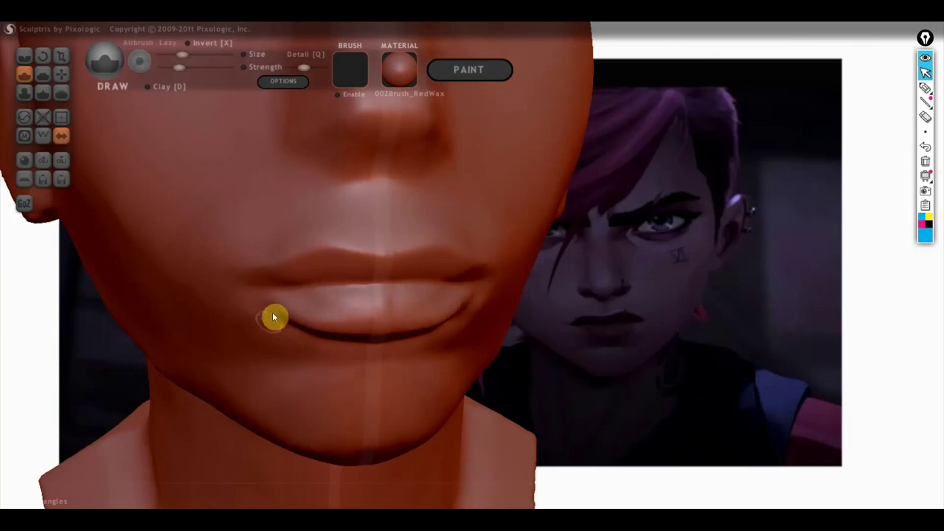
{"action": "scroll", "coordinate": [272, 317], "scroll_direction": "down", "scroll_amount": 3}
- Fill in the mouth-slit centre and smooth the lower-lip bump with Draw strokes
{"action": "mouse_move", "coordinate": [345, 335]}
{"action": "right_mouse_down"}
{"action": "mouse_move", "coordinate": [282, 327]}
{"action": "mouse_move", "coordinate": [366, 303]}
{"action": "mouse_move", "coordinate": [400, 318]}
{"action": "mouse_move", "coordinate": [415, 293]}
{"action": "mouse_move", "coordinate": [386, 252]}
{"action": "mouse_move", "coordinate": [411, 276]}
{"action": "right_mouse_up"}
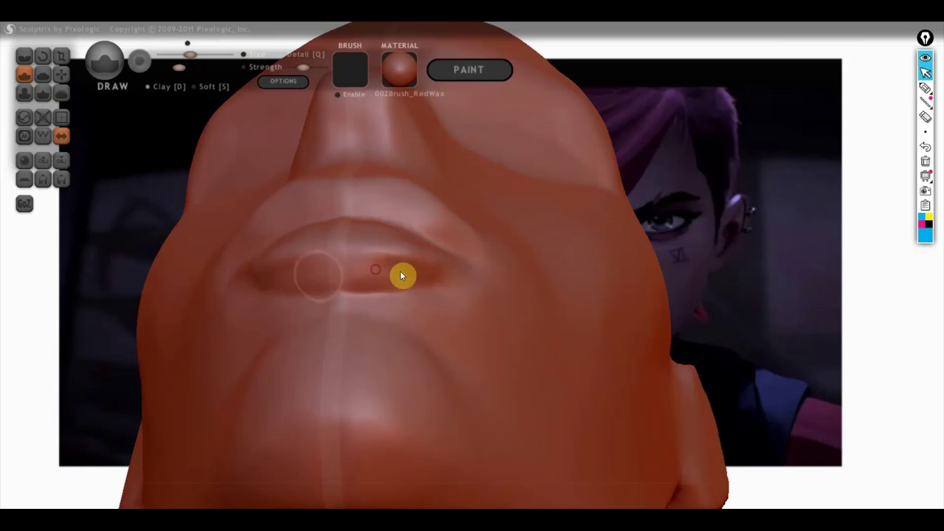
{"action": "left_click_drag", "start_coordinate": [390, 283], "coordinate": [358, 306]}
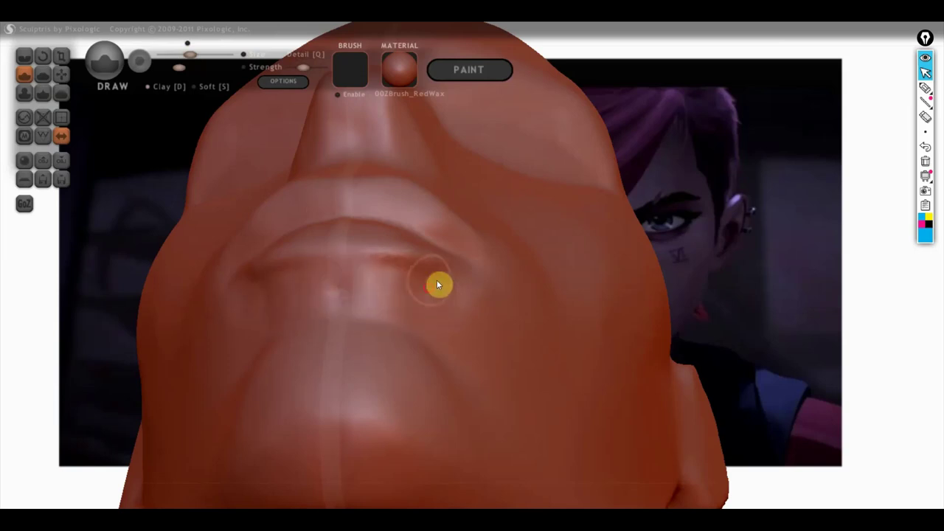
{"action": "left_click_drag", "start_coordinate": [354, 293], "coordinate": [352, 271], "text": "shift"}
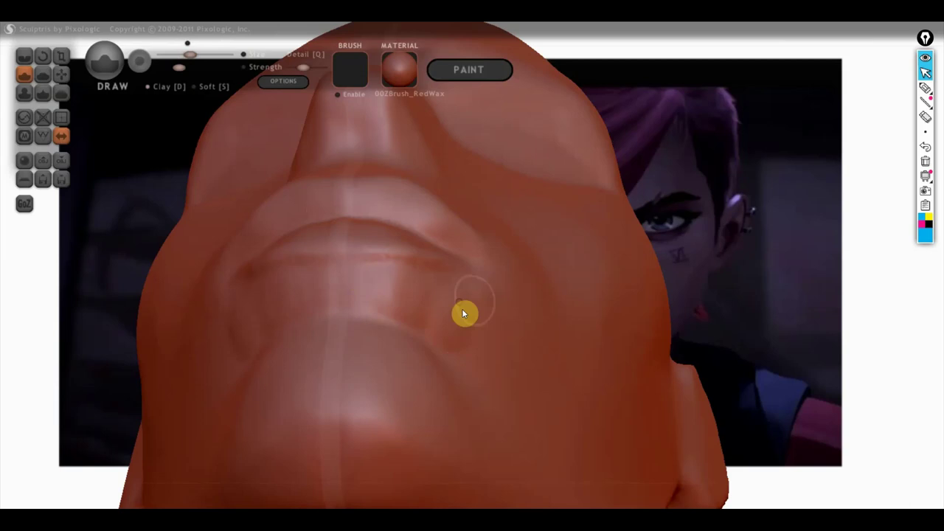
{"action": "mouse_move", "coordinate": [418, 311]}
{"action": "right_mouse_down"}
{"action": "mouse_move", "coordinate": [310, 419]}
{"action": "mouse_move", "coordinate": [425, 383]}
{"action": "mouse_move", "coordinate": [445, 347]}
{"action": "mouse_move", "coordinate": [423, 316]}
{"action": "right_mouse_up"}
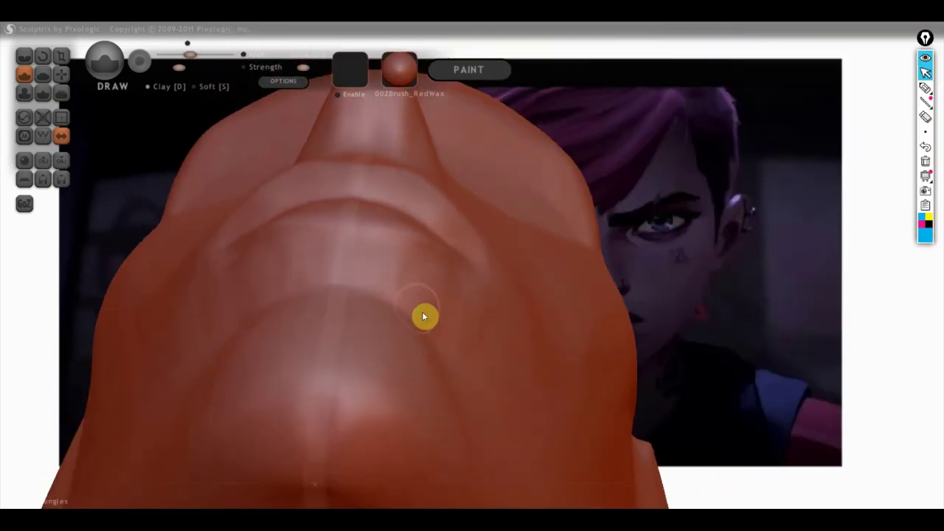
- Crease the chin left of the lips in profile, then circle the chin with a blue annotation curve
{"action": "left_click", "coordinate": [42, 74]}
{"action": "mouse_move", "coordinate": [335, 216]}
{"action": "right_mouse_down"}
{"action": "mouse_move", "coordinate": [341, 233]}
{"action": "mouse_move", "coordinate": [406, 252]}
{"action": "mouse_move", "coordinate": [383, 237]}
{"action": "right_mouse_up"}
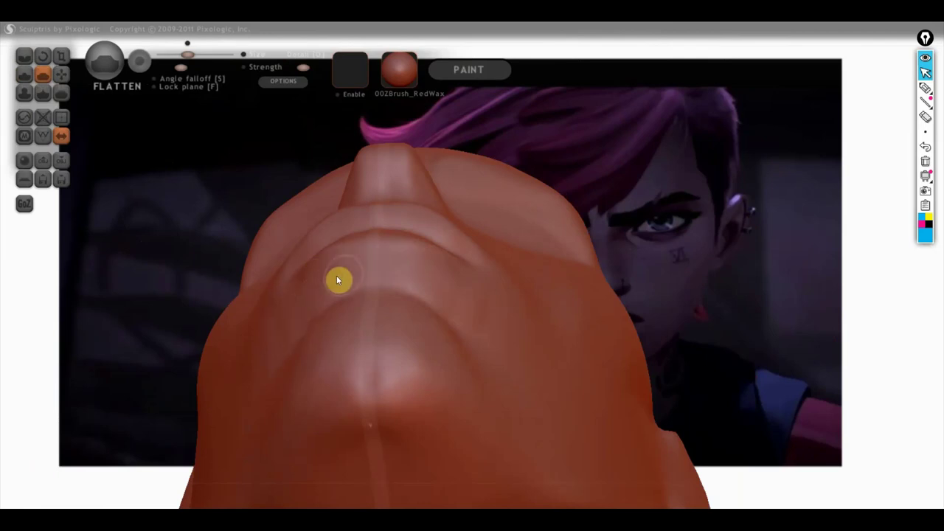
{"action": "mouse_move", "coordinate": [475, 318]}
{"action": "right_mouse_down"}
{"action": "mouse_move", "coordinate": [350, 440]}
{"action": "mouse_move", "coordinate": [493, 346]}
{"action": "mouse_move", "coordinate": [541, 332]}
{"action": "mouse_move", "coordinate": [635, 341]}
{"action": "right_mouse_up"}
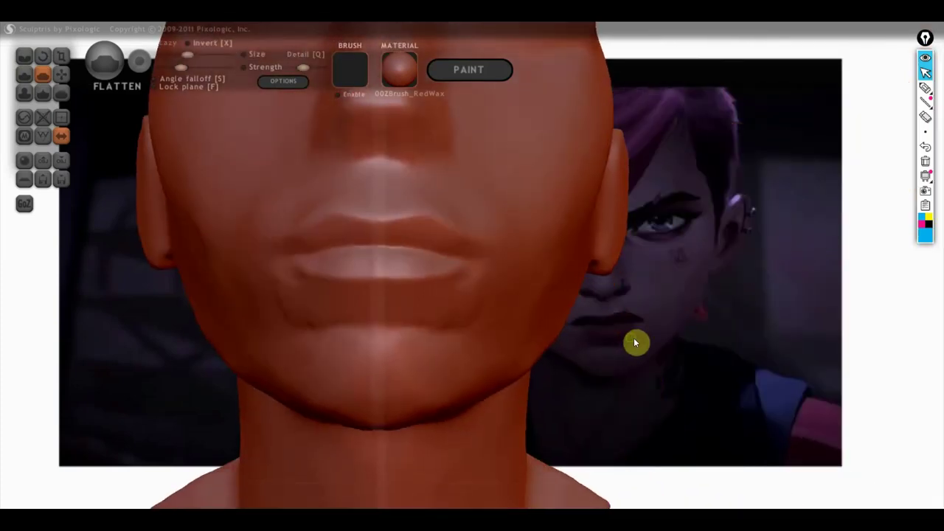
{"action": "mouse_move", "coordinate": [433, 321]}
{"action": "right_mouse_down"}
{"action": "mouse_move", "coordinate": [458, 331]}
{"action": "mouse_move", "coordinate": [316, 257]}
{"action": "right_mouse_up"}
{"action": "left_click", "coordinate": [29, 56]}
{"action": "left_click", "coordinate": [176, 69]}
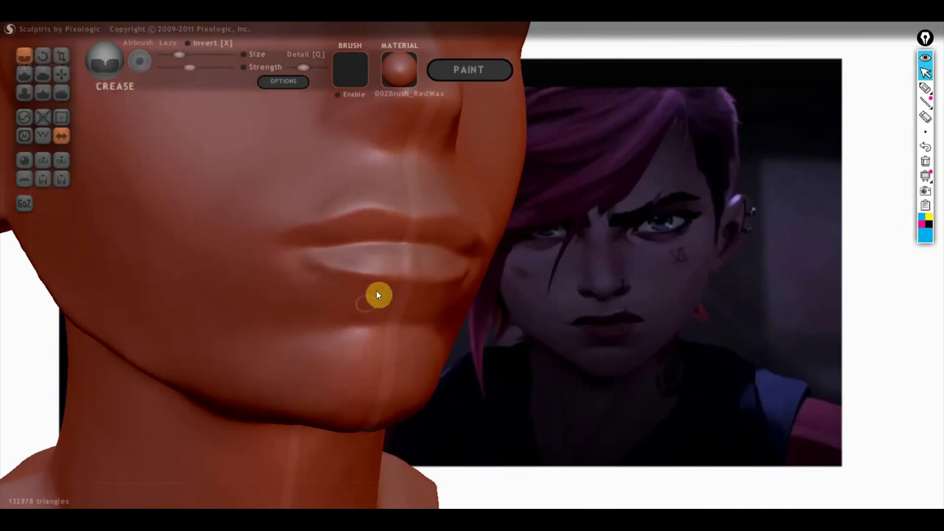
{"action": "left_click_drag", "start_coordinate": [290, 339], "coordinate": [251, 302]}
{"action": "left_click", "coordinate": [924, 88]}
{"action": "mouse_move", "coordinate": [383, 286]}
{"action": "left_mouse_down"}
{"action": "mouse_move", "coordinate": [249, 279]}
{"action": "mouse_move", "coordinate": [293, 262]}
{"action": "left_mouse_up"}
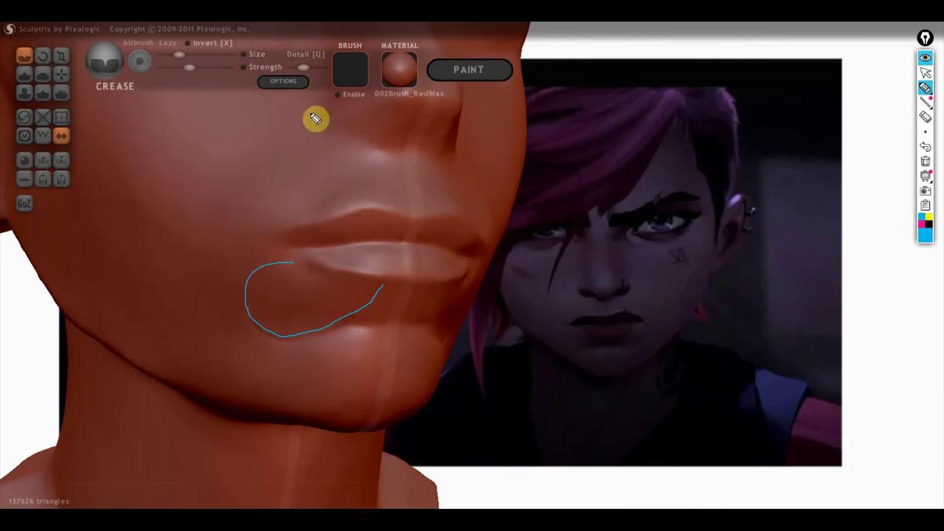
- Sketch blue guide lines from nose to chin, along the lips, and cheek to mouth corner
{"action": "mouse_move", "coordinate": [253, 156]}
{"action": "left_mouse_down"}
{"action": "mouse_move", "coordinate": [304, 110]}
{"action": "mouse_move", "coordinate": [217, 206]}
{"action": "mouse_move", "coordinate": [192, 276]}
{"action": "mouse_move", "coordinate": [195, 317]}
{"action": "left_mouse_up"}
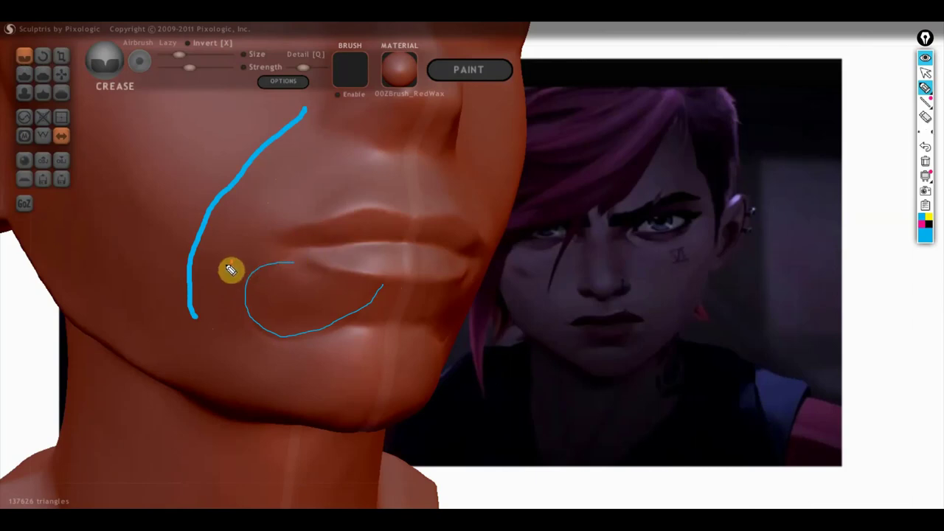
{"action": "left_click", "coordinate": [925, 132]}
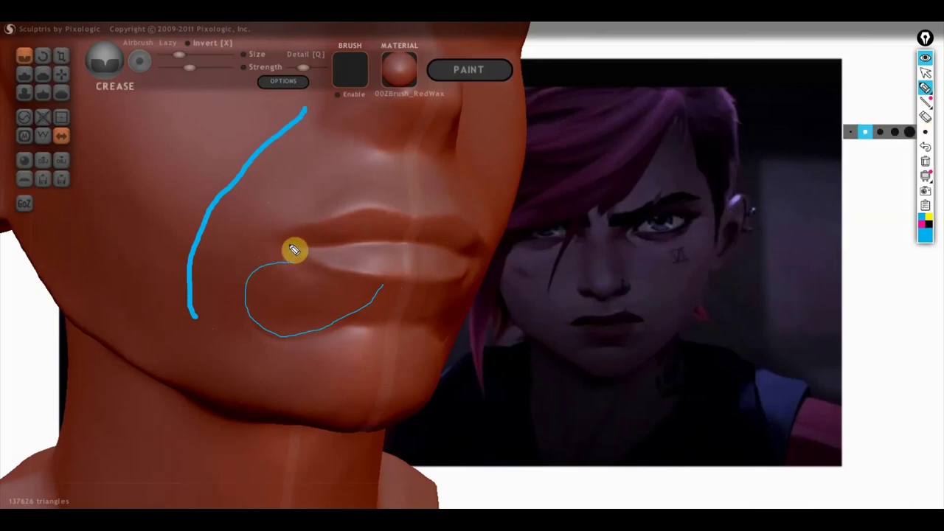
{"action": "left_click_drag", "start_coordinate": [288, 252], "coordinate": [441, 243]}
{"action": "mouse_move", "coordinate": [387, 152]}
{"action": "left_mouse_down"}
{"action": "mouse_move", "coordinate": [388, 200]}
{"action": "mouse_move", "coordinate": [442, 209]}
{"action": "mouse_move", "coordinate": [421, 157]}
{"action": "mouse_move", "coordinate": [356, 198]}
{"action": "mouse_move", "coordinate": [383, 202]}
{"action": "mouse_move", "coordinate": [362, 204]}
{"action": "mouse_move", "coordinate": [385, 152]}
{"action": "mouse_move", "coordinate": [410, 194]}
{"action": "mouse_move", "coordinate": [393, 124]}
{"action": "mouse_move", "coordinate": [350, 139]}
{"action": "mouse_move", "coordinate": [390, 144]}
{"action": "left_mouse_up"}
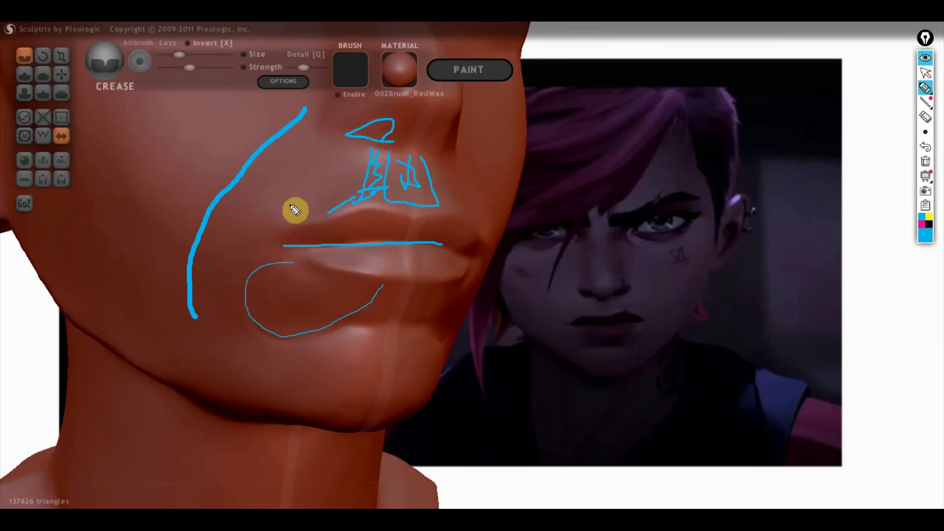
{"action": "mouse_move", "coordinate": [208, 206]}
{"action": "left_mouse_down"}
{"action": "mouse_move", "coordinate": [219, 225]}
{"action": "mouse_move", "coordinate": [280, 236]}
{"action": "left_mouse_up"}
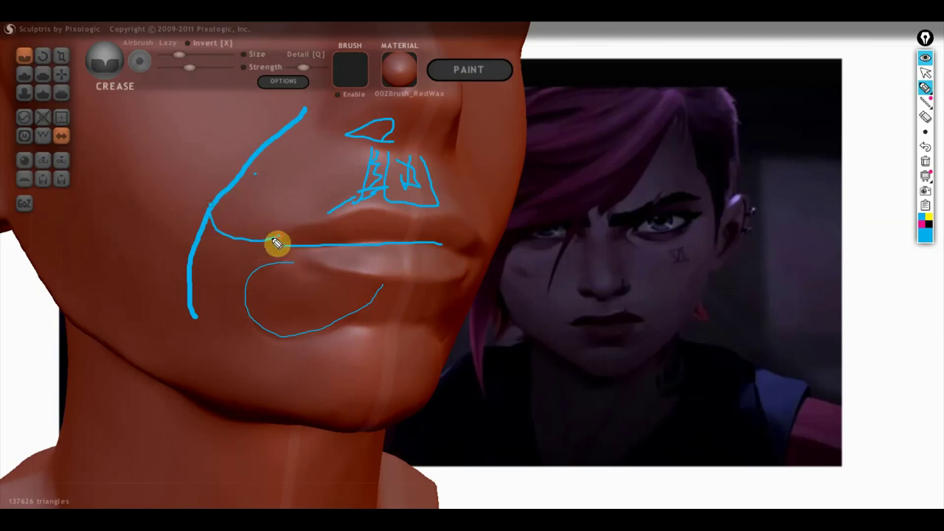
{"action": "mouse_move", "coordinate": [273, 164]}
{"action": "left_mouse_down"}
{"action": "mouse_move", "coordinate": [258, 165]}
{"action": "mouse_move", "coordinate": [322, 214]}
{"action": "left_mouse_up"}
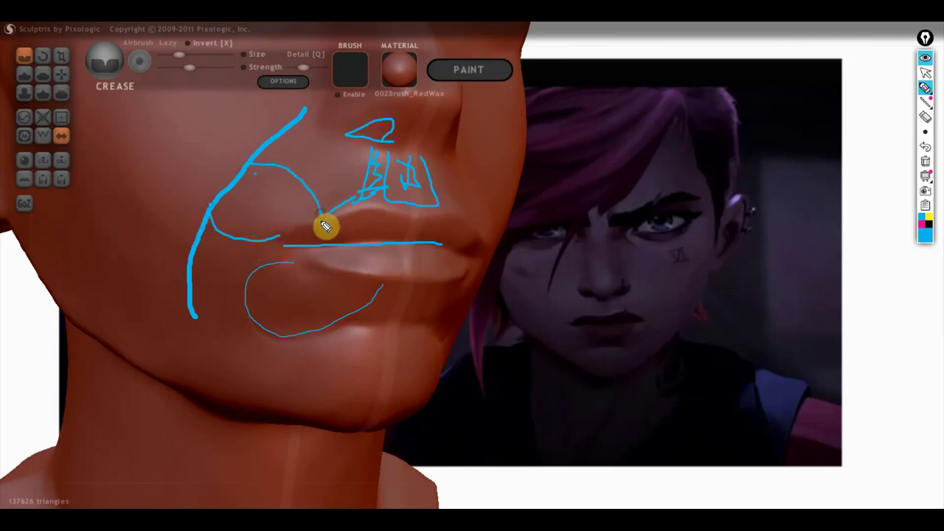
- Mark the left cheek, jaw edge and under-chin shadow planes, then erase all marks
{"action": "mouse_move", "coordinate": [94, 135]}
{"action": "left_mouse_down"}
{"action": "mouse_move", "coordinate": [177, 270]}
{"action": "mouse_move", "coordinate": [178, 306]}
{"action": "left_mouse_up"}
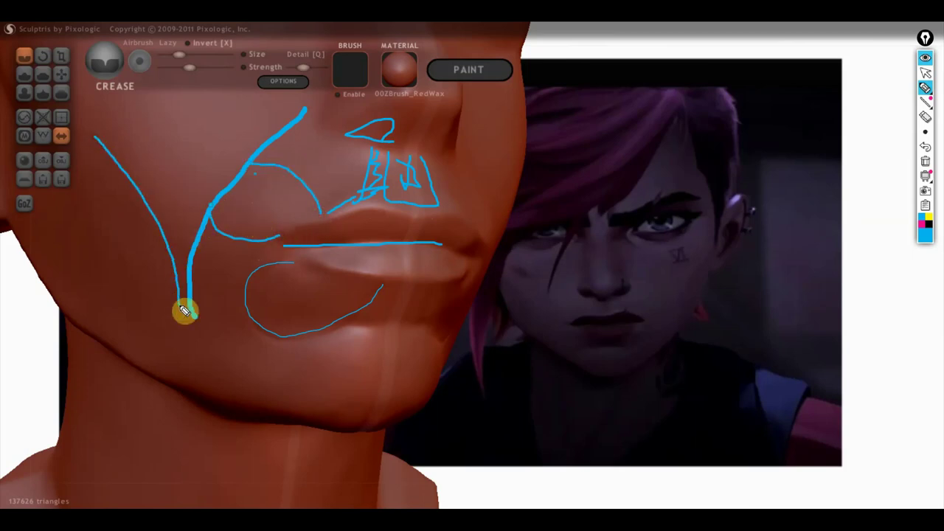
{"action": "mouse_move", "coordinate": [394, 325]}
{"action": "left_mouse_down"}
{"action": "mouse_move", "coordinate": [320, 352]}
{"action": "mouse_move", "coordinate": [275, 388]}
{"action": "left_mouse_up"}
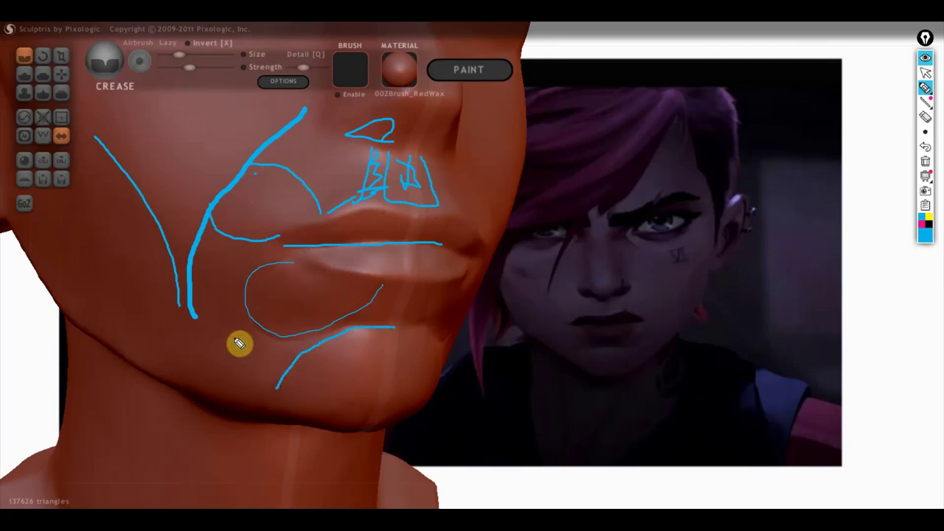
{"action": "mouse_move", "coordinate": [193, 351]}
{"action": "left_mouse_down"}
{"action": "mouse_move", "coordinate": [232, 359]}
{"action": "mouse_move", "coordinate": [273, 389]}
{"action": "left_mouse_up"}
{"action": "mouse_move", "coordinate": [203, 386]}
{"action": "left_mouse_down"}
{"action": "mouse_move", "coordinate": [220, 371]}
{"action": "mouse_move", "coordinate": [270, 391]}
{"action": "mouse_move", "coordinate": [206, 376]}
{"action": "mouse_move", "coordinate": [243, 379]}
{"action": "left_mouse_up"}
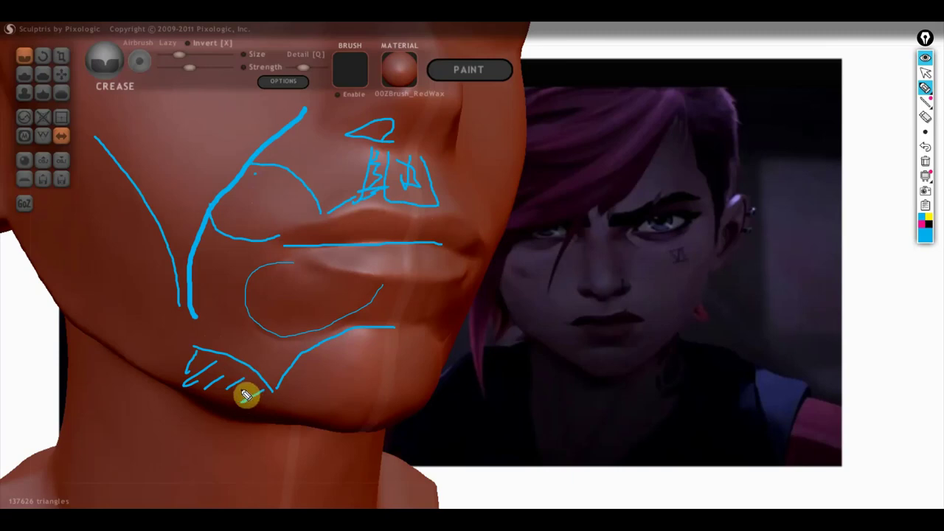
{"action": "mouse_move", "coordinate": [71, 168]}
{"action": "left_mouse_down"}
{"action": "mouse_move", "coordinate": [150, 328]}
{"action": "mouse_move", "coordinate": [131, 310]}
{"action": "mouse_move", "coordinate": [99, 316]}
{"action": "mouse_move", "coordinate": [90, 255]}
{"action": "mouse_move", "coordinate": [64, 216]}
{"action": "left_mouse_up"}
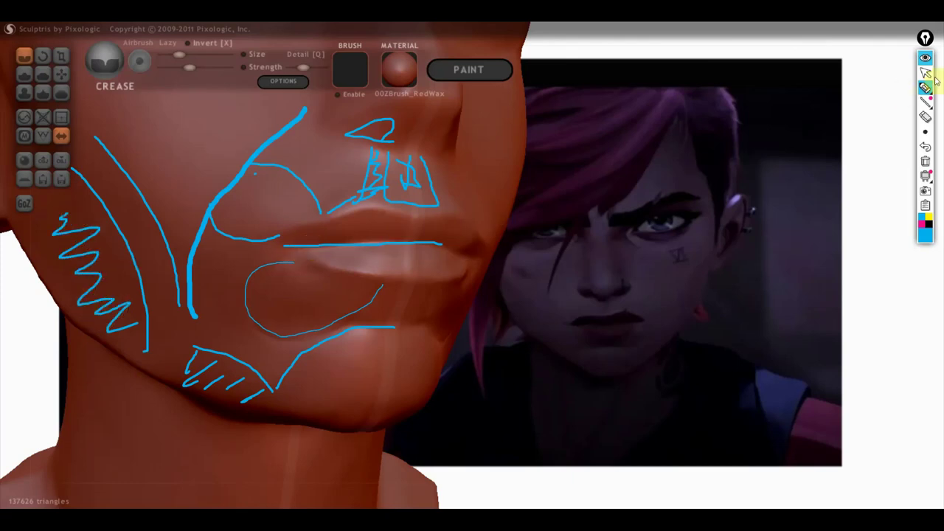
{"action": "left_click", "coordinate": [925, 161]}
- Exit annotation mode and zoom out to view the whole head from front and three-quarter angles
{"action": "left_click", "coordinate": [926, 72]}
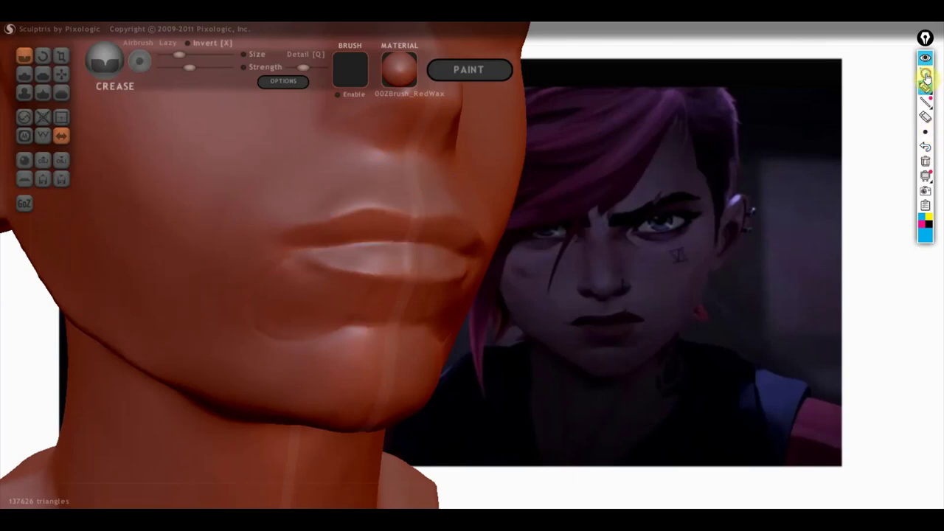
{"action": "left_click_drag", "start_coordinate": [508, 276], "coordinate": [457, 285]}
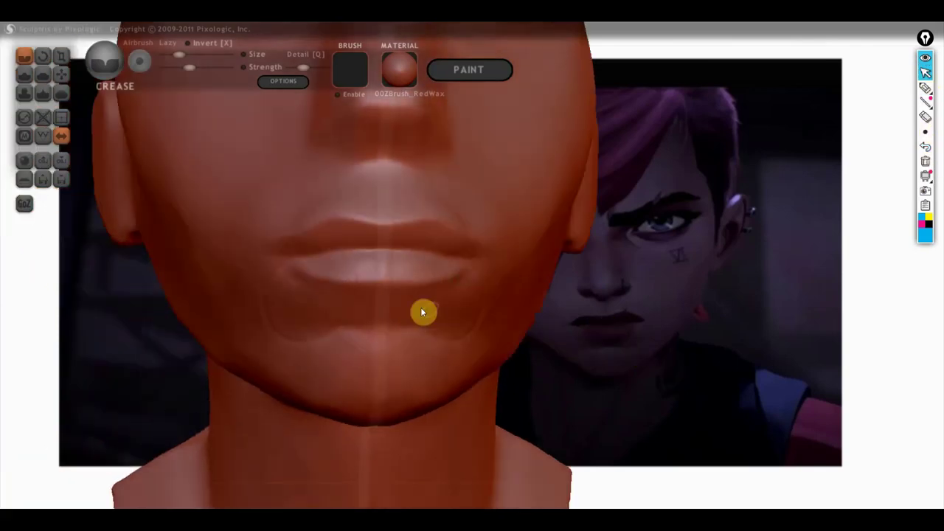
{"action": "scroll", "coordinate": [431, 322], "scroll_direction": "down", "scroll_amount": 2}
{"action": "scroll", "coordinate": [450, 332], "scroll_direction": "down", "scroll_amount": 2}
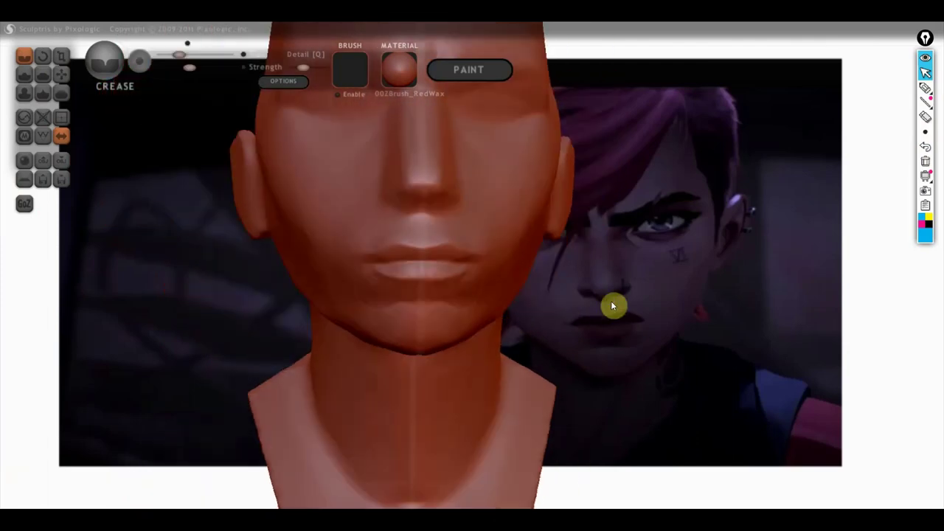
{"action": "mouse_move", "coordinate": [612, 297]}
{"action": "left_mouse_down"}
{"action": "mouse_move", "coordinate": [503, 341]}
{"action": "mouse_move", "coordinate": [523, 333]}
{"action": "left_mouse_up"}
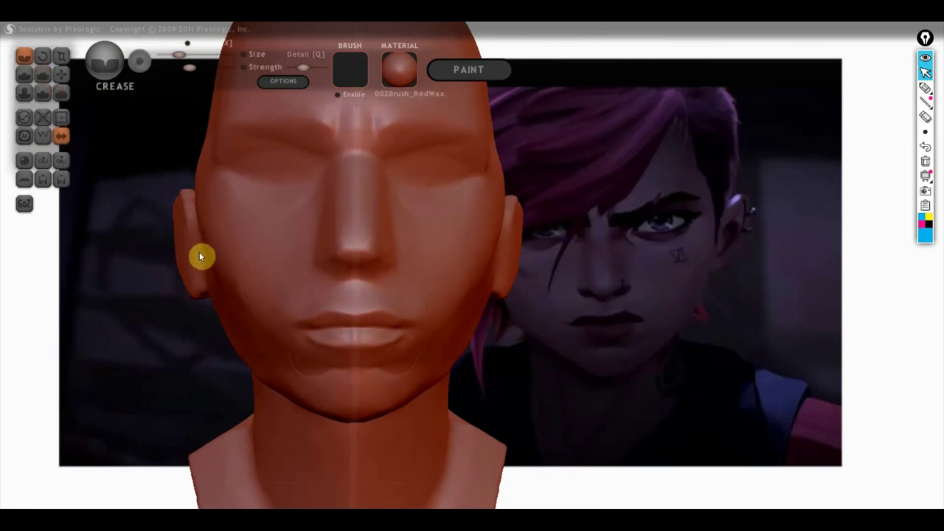
{"action": "scroll", "coordinate": [270, 244], "scroll_direction": "down", "scroll_amount": 2}
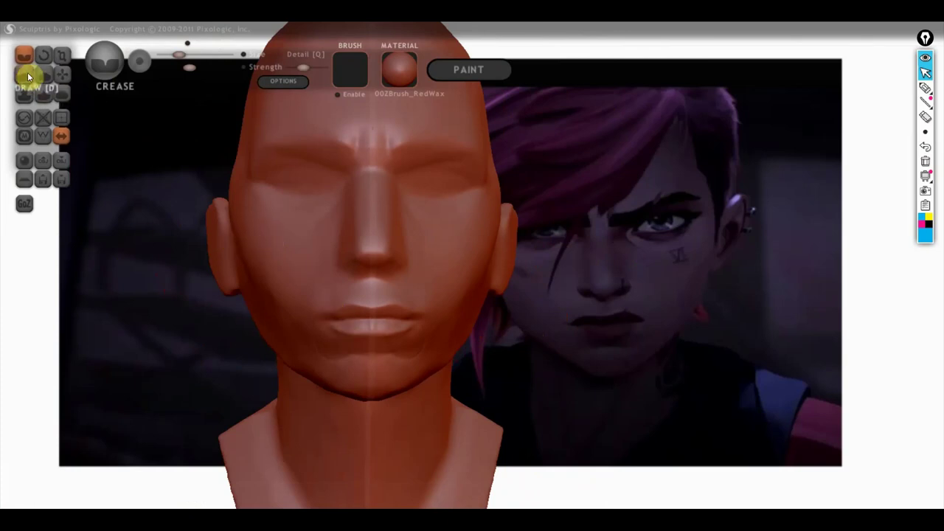
{"action": "mouse_move", "coordinate": [420, 442]}
{"action": "right_mouse_down"}
{"action": "mouse_move", "coordinate": [471, 378]}
{"action": "mouse_move", "coordinate": [524, 399]}
{"action": "right_mouse_up"}
- With the Grab brush selected, orbit the head into a side profile
{"action": "left_click", "coordinate": [62, 73]}
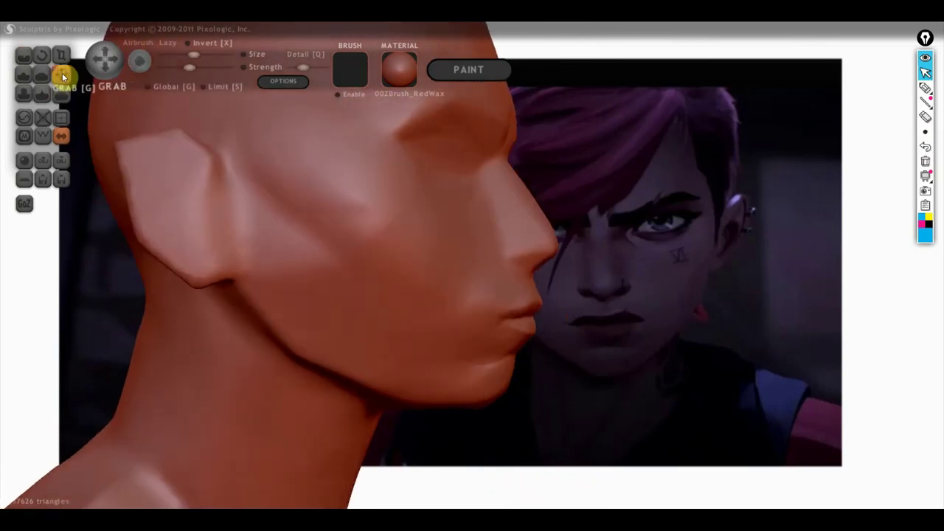
{"action": "mouse_move", "coordinate": [466, 405]}
{"action": "right_mouse_down"}
{"action": "mouse_move", "coordinate": [489, 402]}
{"action": "mouse_move", "coordinate": [487, 364]}
{"action": "right_mouse_up"}
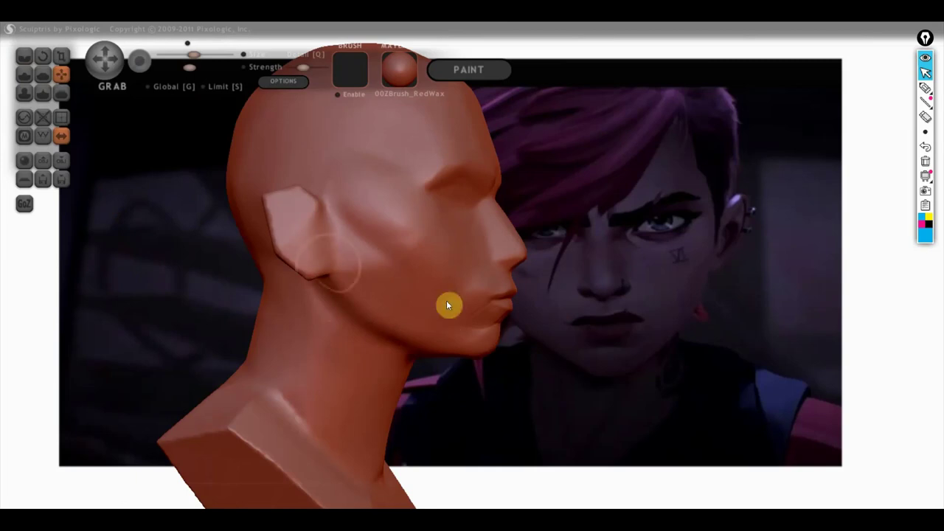
{"action": "left_click_drag", "start_coordinate": [452, 357], "coordinate": [401, 310]}
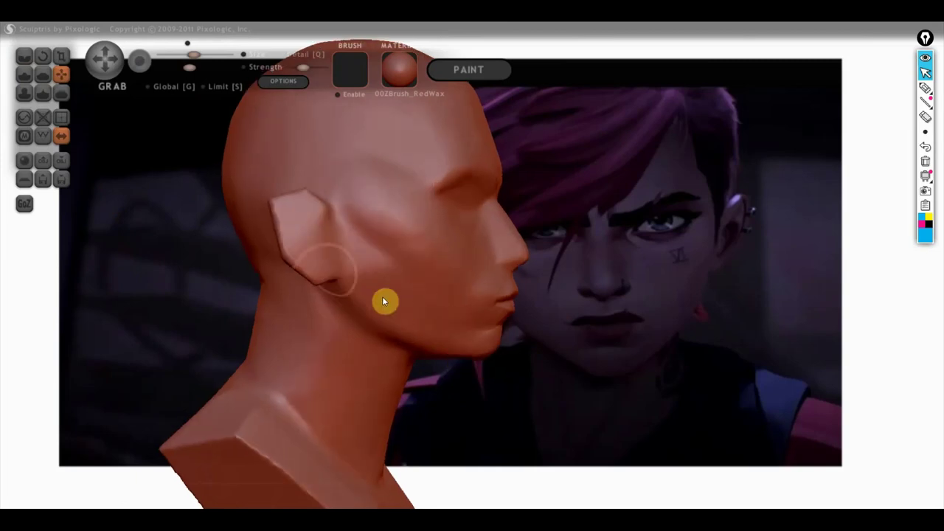
{"action": "mouse_move", "coordinate": [367, 254]}
{"action": "left_mouse_down"}
{"action": "mouse_move", "coordinate": [344, 239]}
{"action": "mouse_move", "coordinate": [337, 295]}
{"action": "mouse_move", "coordinate": [348, 231]}
{"action": "left_mouse_up"}
- Trace the jawline in blue from below the ear to the chin, then clear the annotation
{"action": "left_click", "coordinate": [925, 87]}
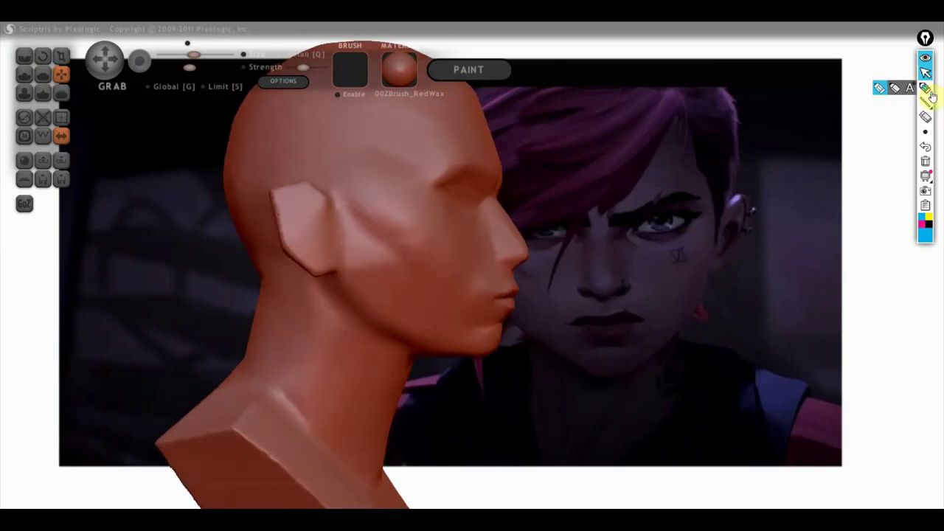
{"action": "mouse_move", "coordinate": [339, 236]}
{"action": "left_mouse_down"}
{"action": "mouse_move", "coordinate": [337, 312]}
{"action": "mouse_move", "coordinate": [462, 360]}
{"action": "mouse_move", "coordinate": [502, 361]}
{"action": "mouse_move", "coordinate": [503, 324]}
{"action": "left_mouse_up"}
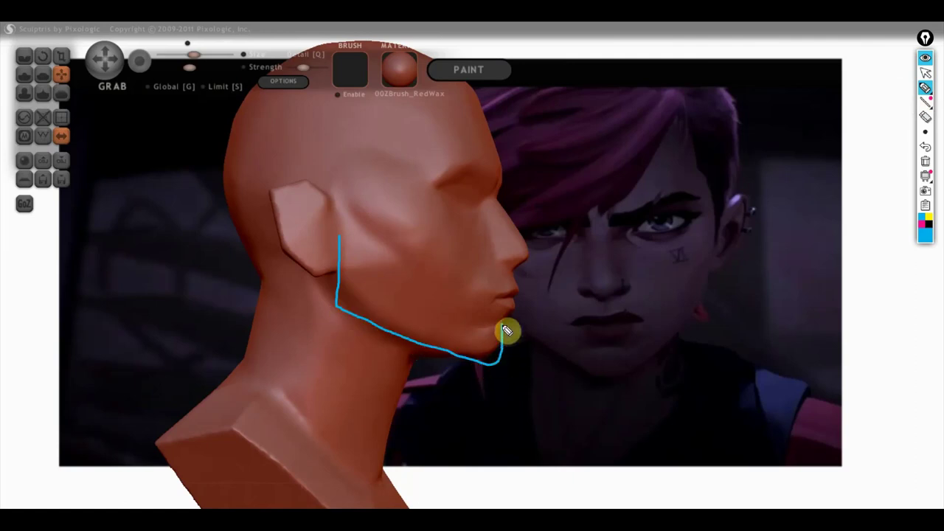
{"action": "mouse_move", "coordinate": [339, 220]}
{"action": "left_mouse_down"}
{"action": "mouse_move", "coordinate": [367, 297]}
{"action": "mouse_move", "coordinate": [394, 329]}
{"action": "mouse_move", "coordinate": [472, 358]}
{"action": "left_mouse_up"}
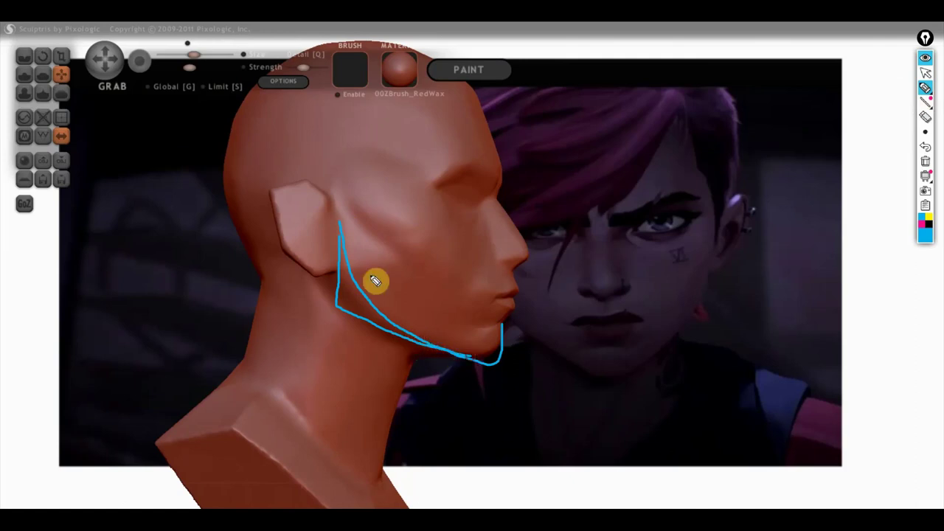
{"action": "left_click", "coordinate": [924, 72]}
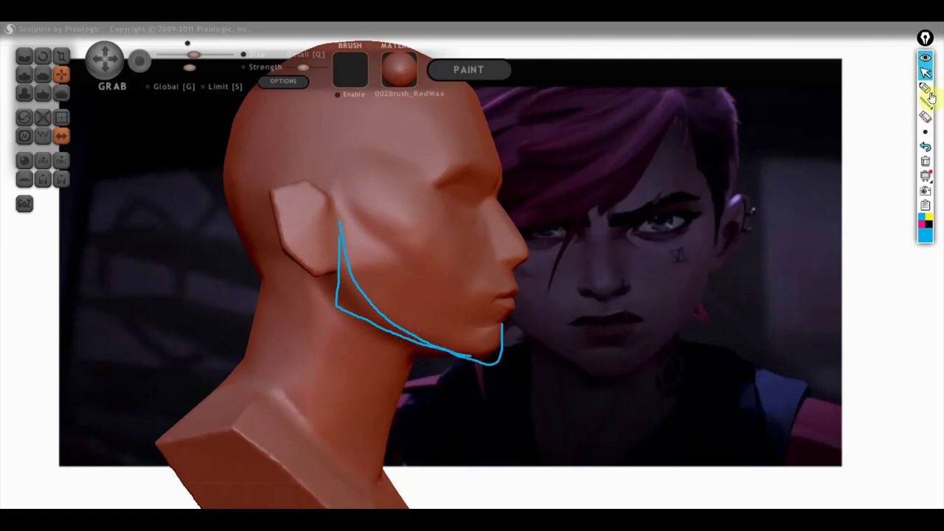
{"action": "left_click", "coordinate": [925, 161]}
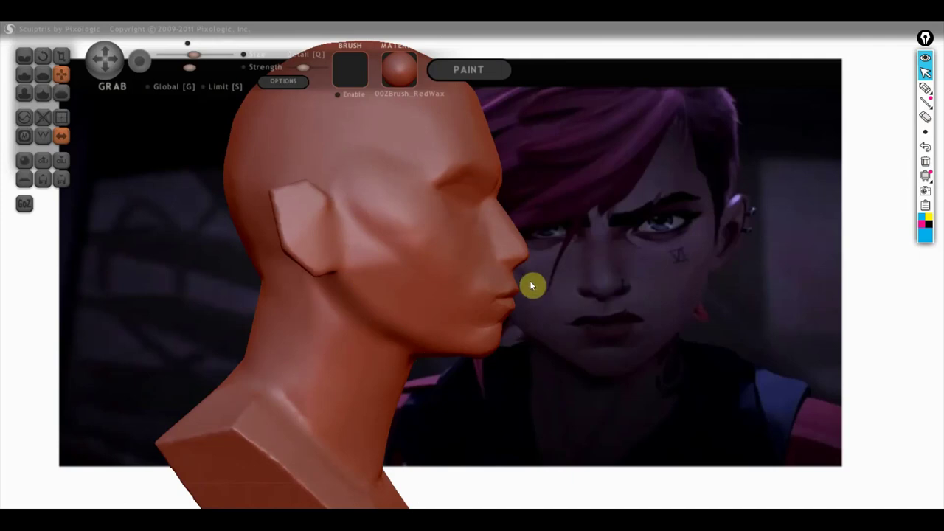
- Turn the head to a front view and zoom in on the mouth
{"action": "left_click", "coordinate": [23, 74]}
{"action": "left_click_drag", "start_coordinate": [131, 88], "coordinate": [552, 364]}
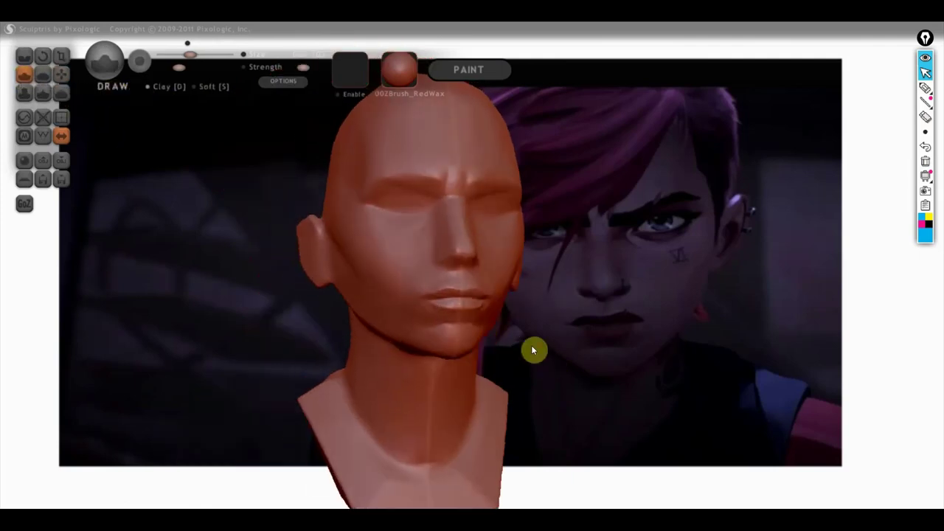
{"action": "scroll", "coordinate": [533, 349], "scroll_direction": "up", "scroll_amount": 2}
{"action": "scroll", "coordinate": [506, 371], "scroll_direction": "up", "scroll_amount": 2}
{"action": "scroll", "coordinate": [514, 291], "scroll_direction": "up", "scroll_amount": 2}
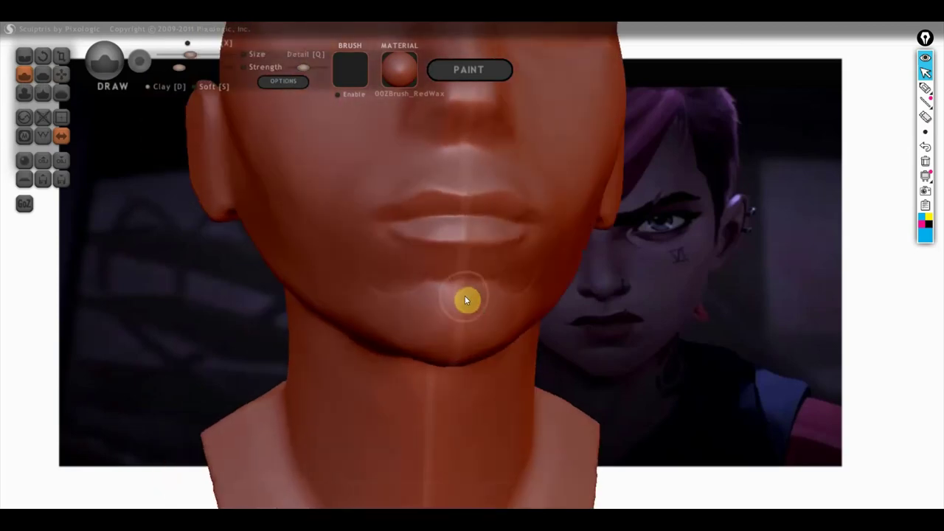
- Use Grab to raise the lower lip and pull the upper lip corner slightly down
{"action": "left_click", "coordinate": [61, 74]}
{"action": "right_click_drag", "start_coordinate": [370, 207], "coordinate": [528, 257]}
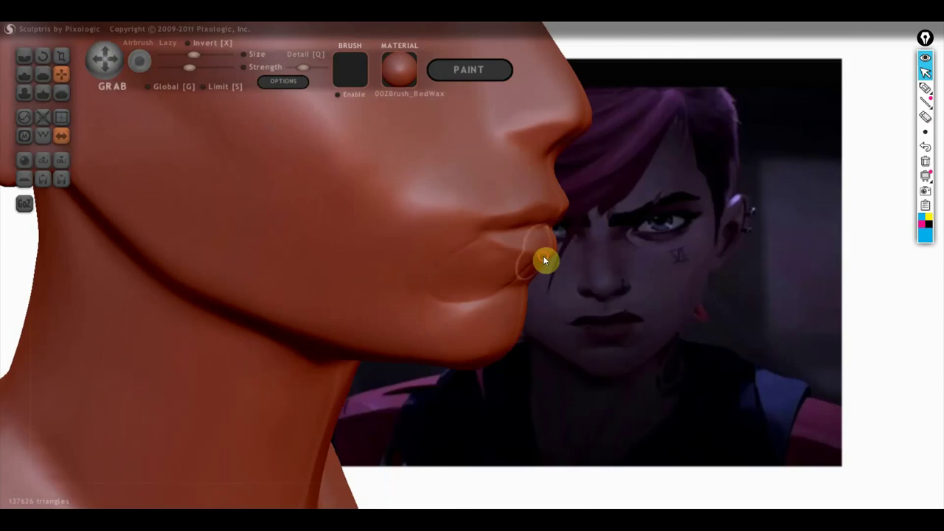
{"action": "mouse_move", "coordinate": [537, 267]}
{"action": "right_mouse_down"}
{"action": "mouse_move", "coordinate": [430, 286]}
{"action": "mouse_move", "coordinate": [403, 260]}
{"action": "right_mouse_up"}
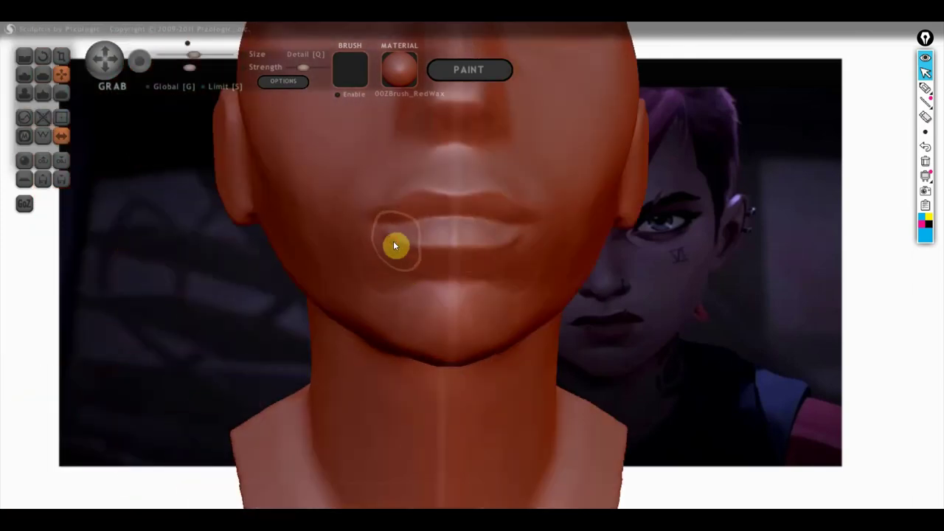
{"action": "left_click_drag", "start_coordinate": [440, 244], "coordinate": [423, 215]}
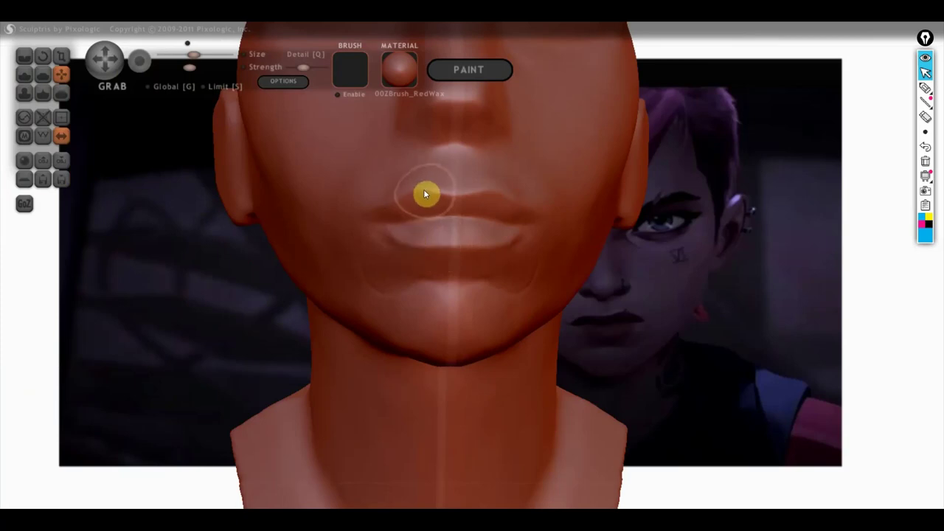
{"action": "mouse_move", "coordinate": [399, 199]}
{"action": "left_mouse_down"}
{"action": "mouse_move", "coordinate": [364, 223]}
{"action": "mouse_move", "coordinate": [379, 211]}
{"action": "left_mouse_up"}
{"action": "left_click_drag", "start_coordinate": [425, 189], "coordinate": [414, 194]}
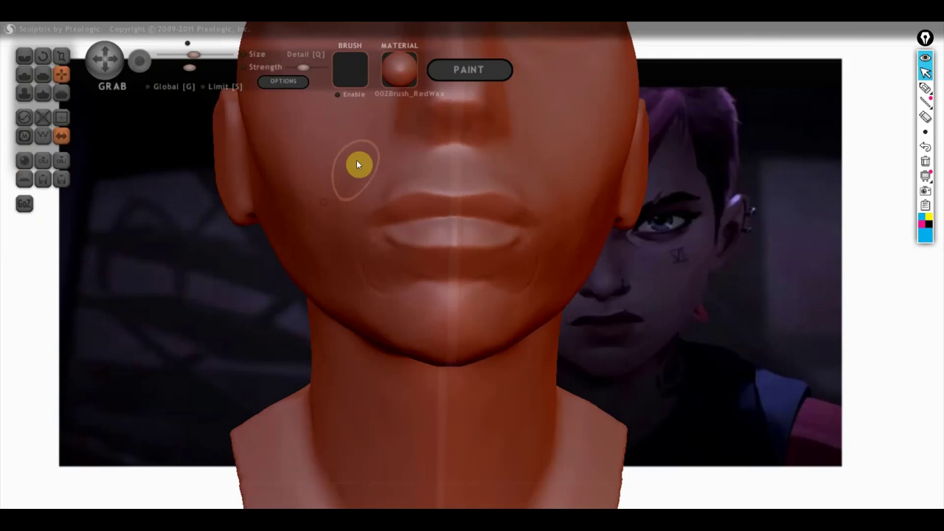
{"action": "left_click", "coordinate": [25, 61]}
- Orbit and zoom to a three-quarter front view of the face
{"action": "left_click_drag", "start_coordinate": [177, 222], "coordinate": [477, 289]}
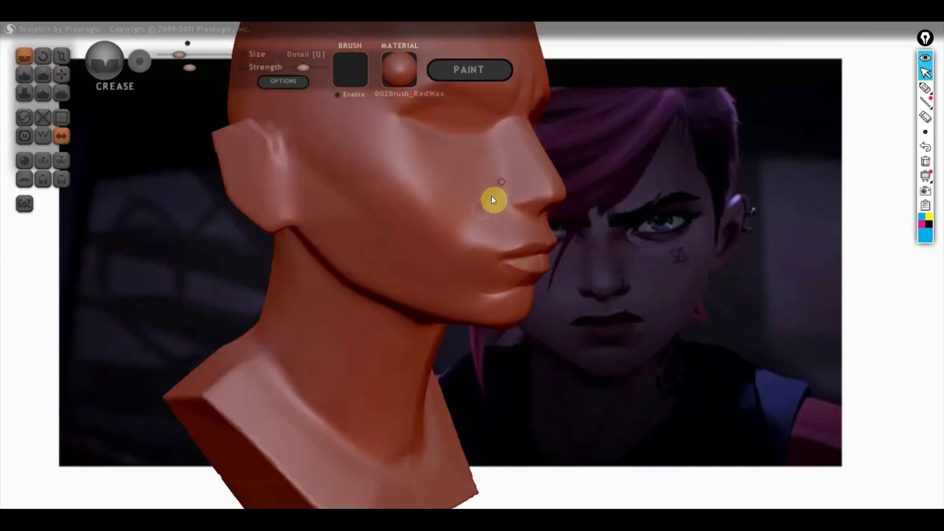
{"action": "scroll", "coordinate": [479, 236], "scroll_direction": "up", "scroll_amount": 3}
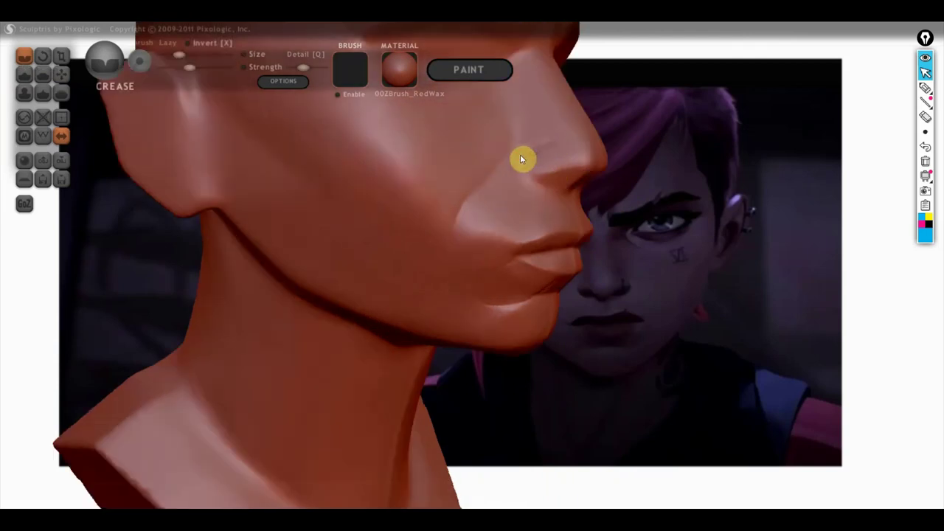
{"action": "mouse_move", "coordinate": [544, 157]}
{"action": "middle_mouse_down"}
{"action": "mouse_move", "coordinate": [479, 177]}
{"action": "mouse_move", "coordinate": [487, 179]}
{"action": "mouse_move", "coordinate": [454, 235]}
{"action": "middle_mouse_up"}
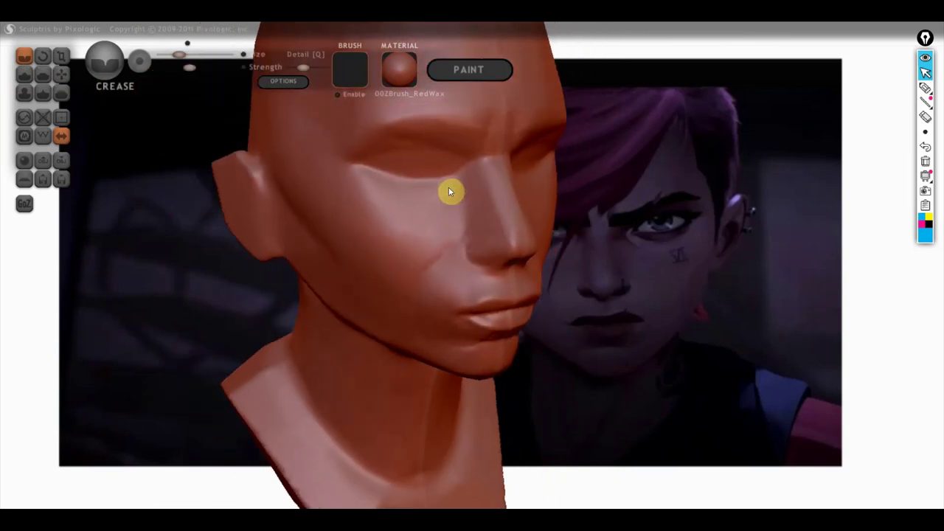
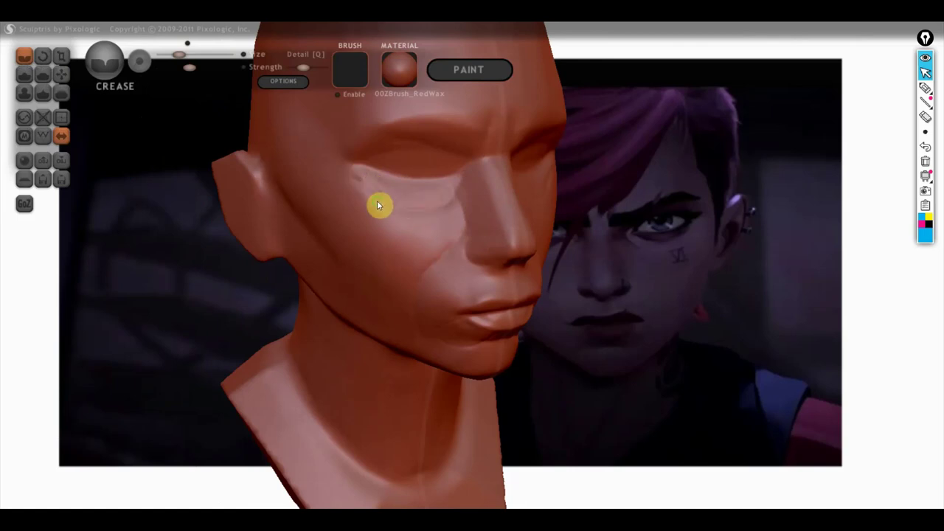
- Carve a crease along the cheek under the eye, checking it from profile and front
{"action": "right_click_drag", "start_coordinate": [376, 200], "coordinate": [421, 185]}
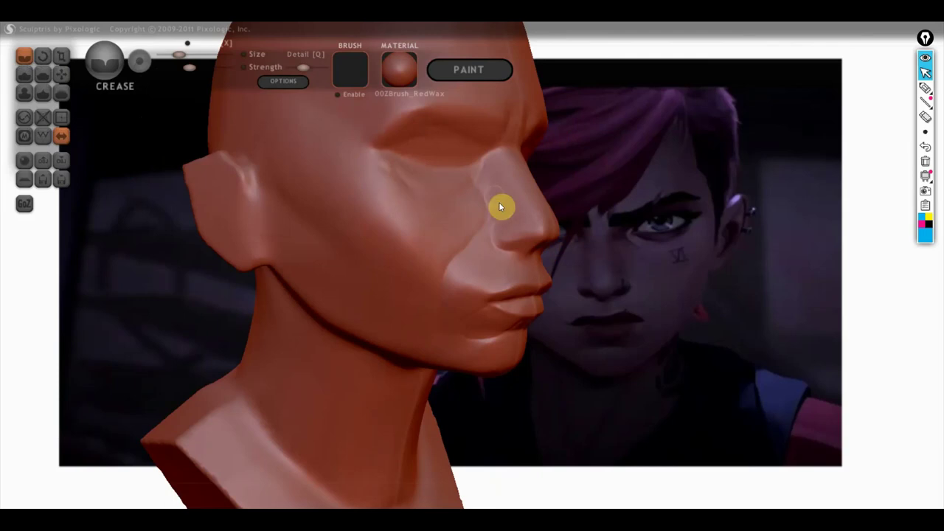
{"action": "left_click_drag", "start_coordinate": [384, 162], "coordinate": [425, 193]}
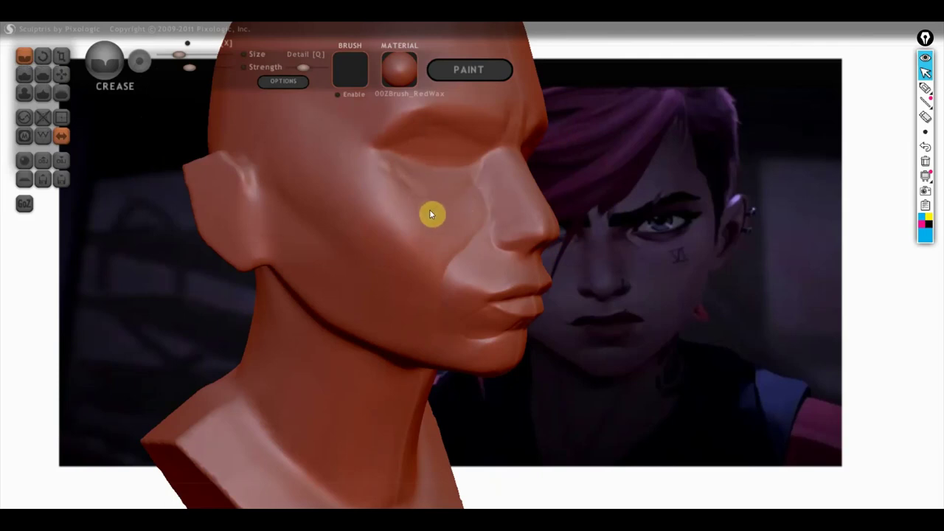
{"action": "mouse_move", "coordinate": [466, 219]}
{"action": "right_mouse_down"}
{"action": "mouse_move", "coordinate": [514, 224]}
{"action": "mouse_move", "coordinate": [347, 258]}
{"action": "mouse_move", "coordinate": [352, 269]}
{"action": "right_mouse_up"}
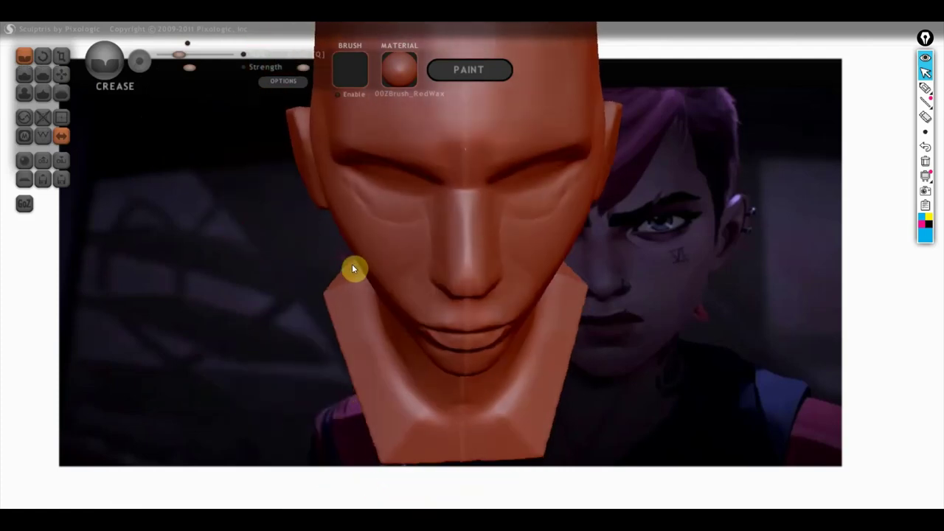
- Switch to a larger Grab brush and orbit around the head to study cheeks and jaw
{"action": "left_click", "coordinate": [61, 74]}
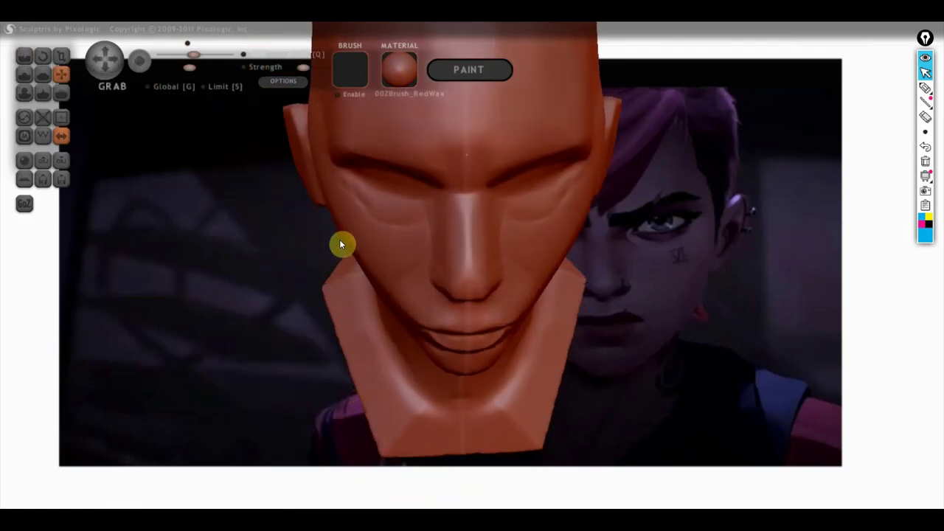
{"action": "left_click_drag", "start_coordinate": [194, 54], "coordinate": [202, 55]}
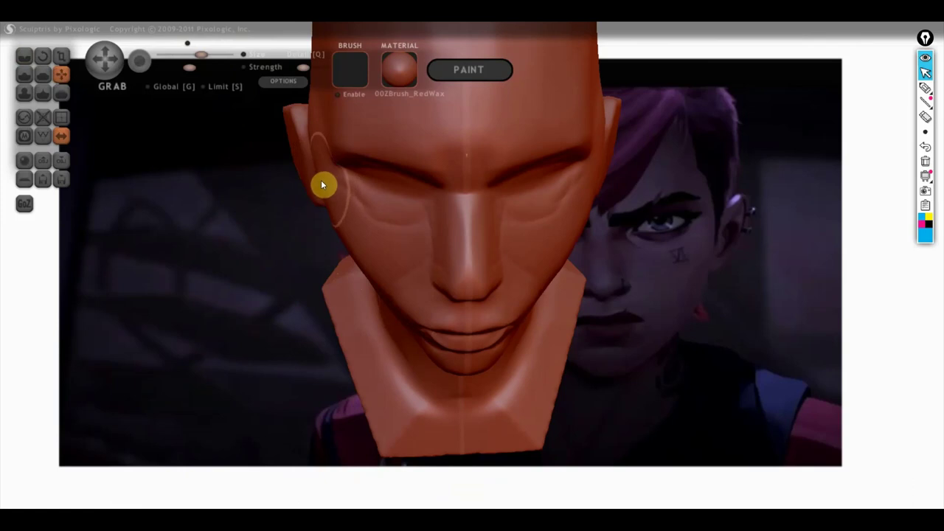
{"action": "right_click_drag", "start_coordinate": [347, 194], "coordinate": [380, 163]}
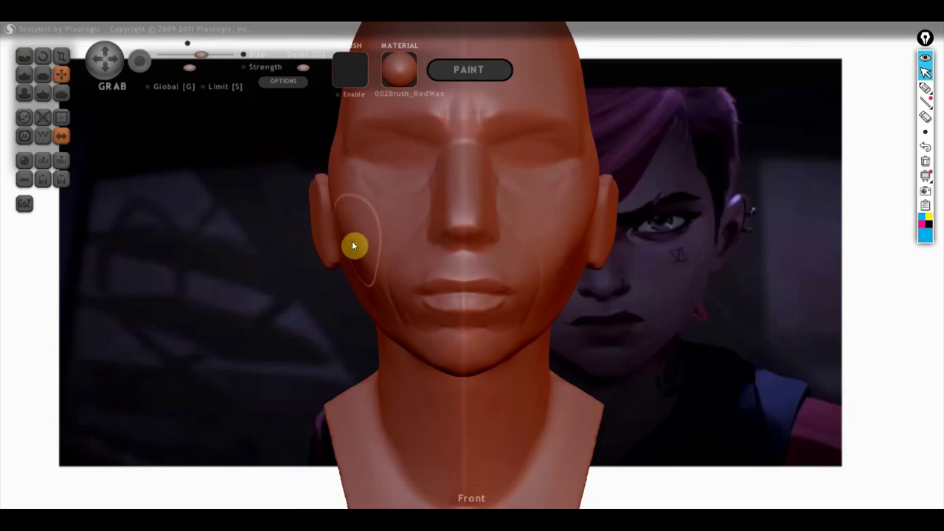
{"action": "mouse_move", "coordinate": [371, 262]}
{"action": "right_mouse_down"}
{"action": "mouse_move", "coordinate": [590, 289]}
{"action": "mouse_move", "coordinate": [491, 284]}
{"action": "right_mouse_up"}
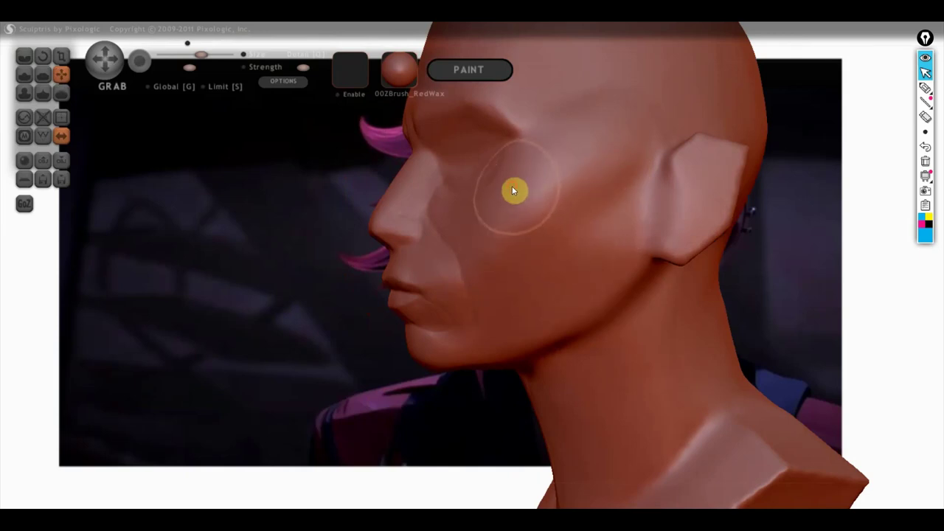
{"action": "mouse_move", "coordinate": [479, 238]}
{"action": "right_mouse_down"}
{"action": "mouse_move", "coordinate": [560, 254]}
{"action": "mouse_move", "coordinate": [671, 252]}
{"action": "right_mouse_up"}
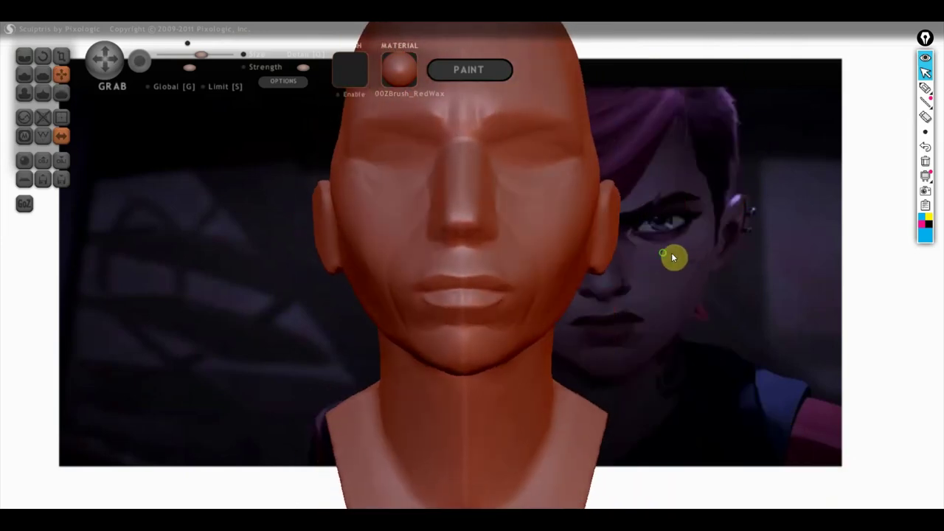
{"action": "mouse_move", "coordinate": [555, 293]}
{"action": "right_mouse_down"}
{"action": "mouse_move", "coordinate": [562, 331]}
{"action": "mouse_move", "coordinate": [553, 381]}
{"action": "right_mouse_up"}
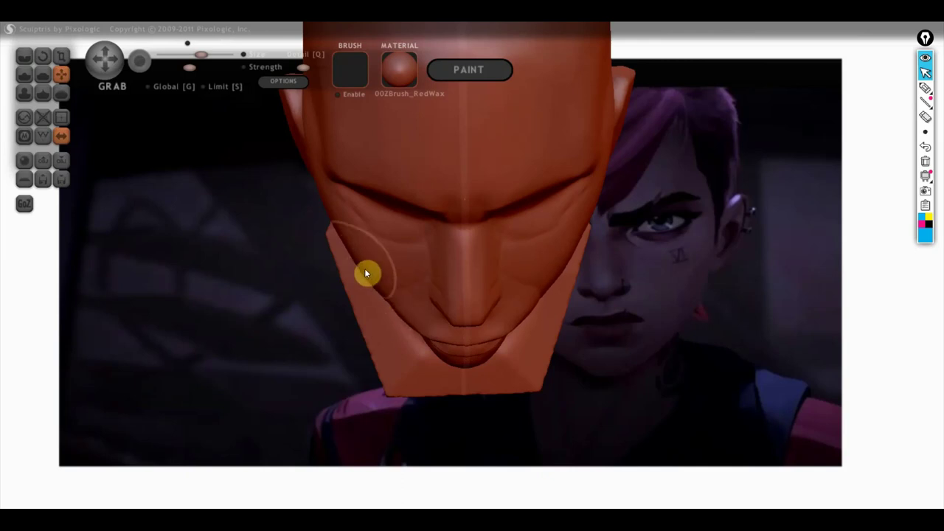
{"action": "mouse_move", "coordinate": [345, 253]}
{"action": "left_mouse_down"}
{"action": "mouse_move", "coordinate": [431, 258]}
{"action": "mouse_move", "coordinate": [614, 324]}
{"action": "mouse_move", "coordinate": [585, 315]}
{"action": "mouse_move", "coordinate": [803, 344]}
{"action": "mouse_move", "coordinate": [603, 381]}
{"action": "mouse_move", "coordinate": [531, 408]}
{"action": "mouse_move", "coordinate": [522, 347]}
{"action": "mouse_move", "coordinate": [636, 346]}
{"action": "left_mouse_up"}
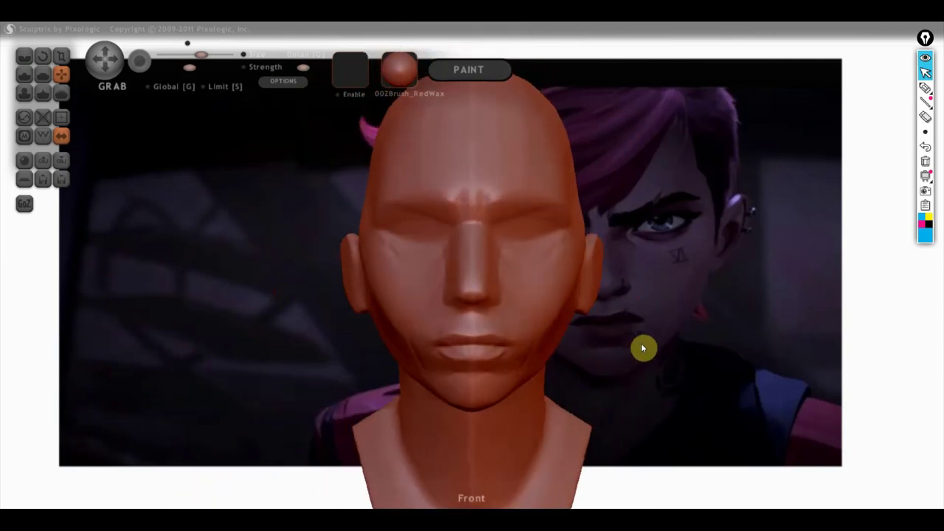
- Zoom in and pull the chin below the lips into shape, then inspect the jaw from underneath
{"action": "scroll", "coordinate": [585, 242], "scroll_direction": "up", "scroll_amount": 2}
{"action": "scroll", "coordinate": [577, 263], "scroll_direction": "up", "scroll_amount": 2}
{"action": "scroll", "coordinate": [578, 262], "scroll_direction": "up", "scroll_amount": 1}
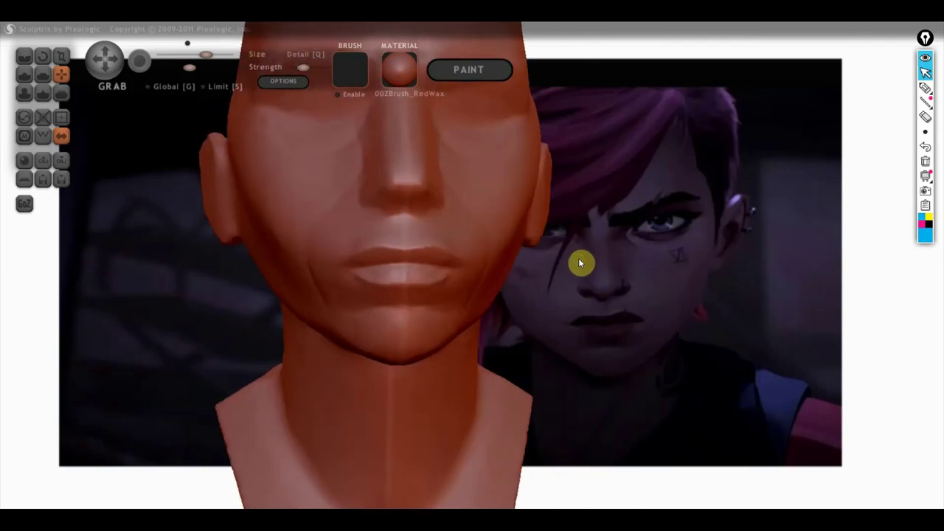
{"action": "left_click_drag", "start_coordinate": [313, 278], "coordinate": [373, 332]}
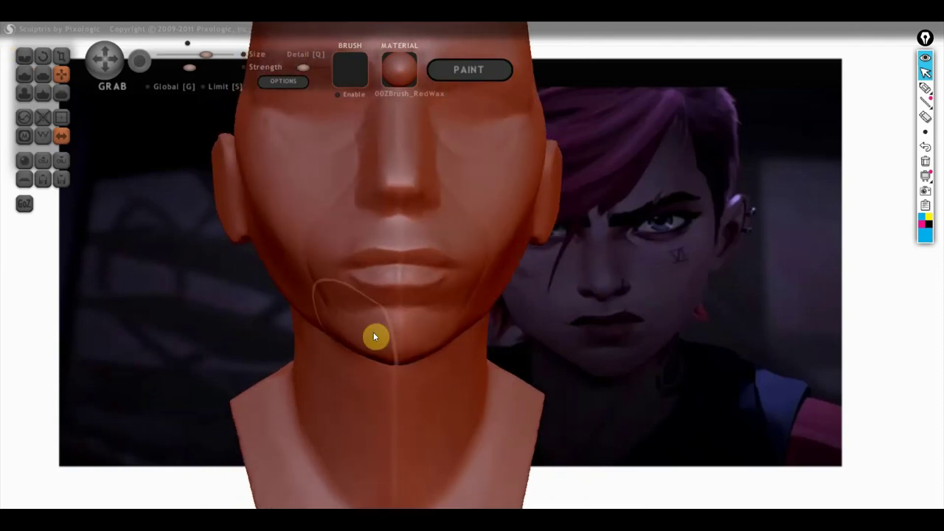
{"action": "left_click_drag", "start_coordinate": [194, 47], "coordinate": [185, 49]}
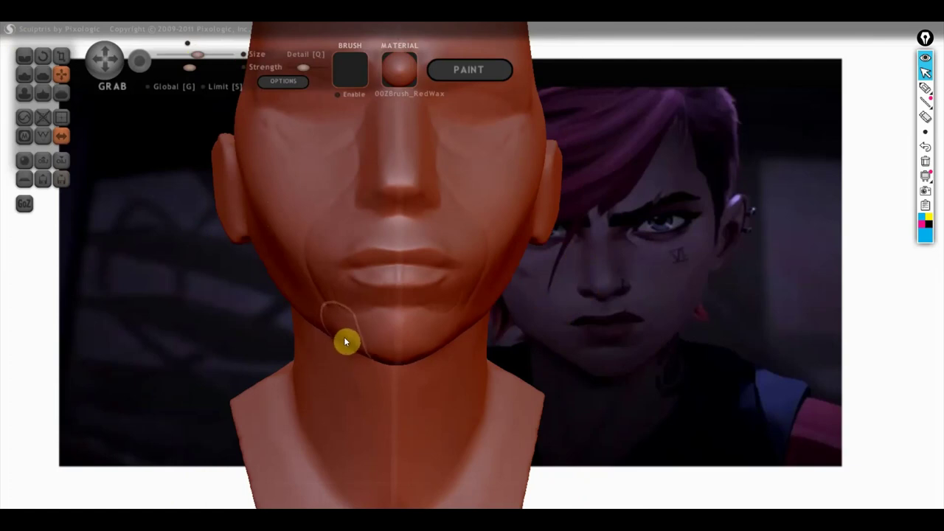
{"action": "mouse_move", "coordinate": [346, 336]}
{"action": "right_mouse_down"}
{"action": "mouse_move", "coordinate": [353, 298]}
{"action": "mouse_move", "coordinate": [337, 169]}
{"action": "right_mouse_up"}
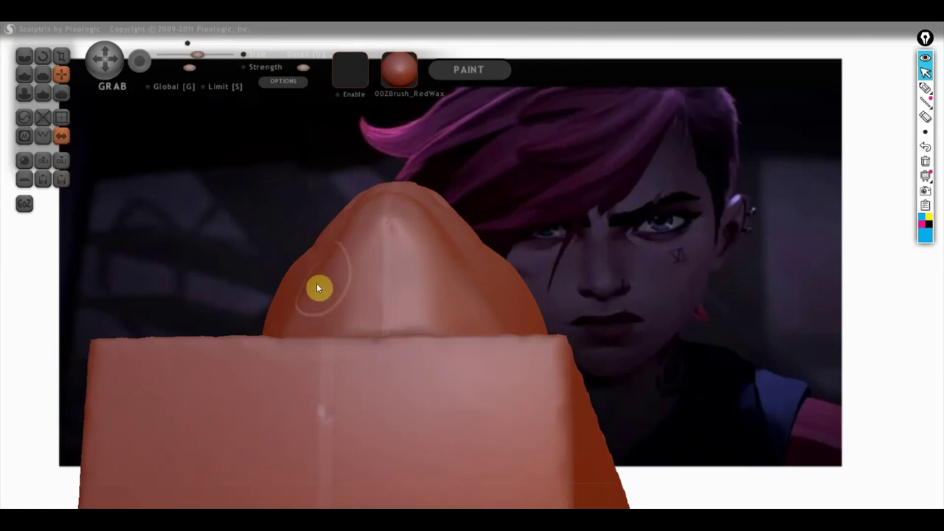
{"action": "right_click_drag", "start_coordinate": [311, 303], "coordinate": [327, 347]}
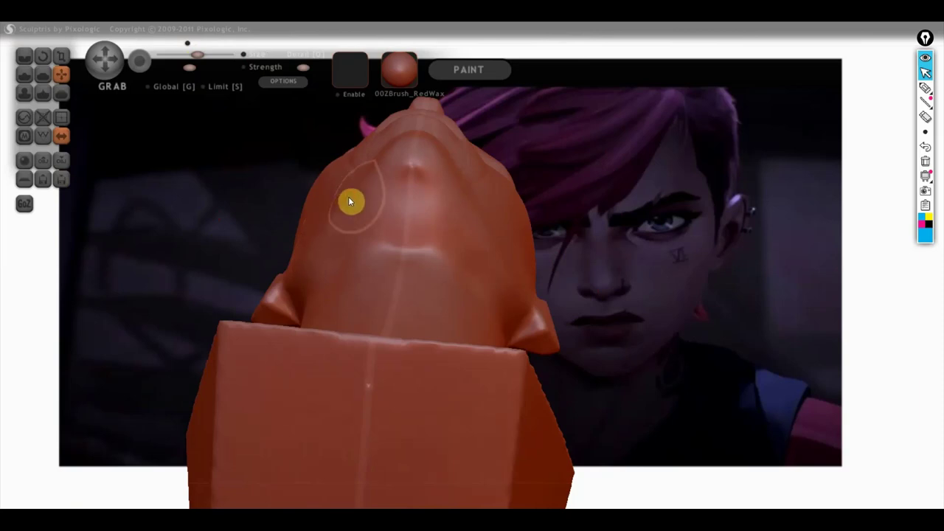
{"action": "mouse_move", "coordinate": [317, 225]}
{"action": "right_mouse_down"}
{"action": "mouse_move", "coordinate": [417, 226]}
{"action": "mouse_move", "coordinate": [419, 216]}
{"action": "right_mouse_up"}
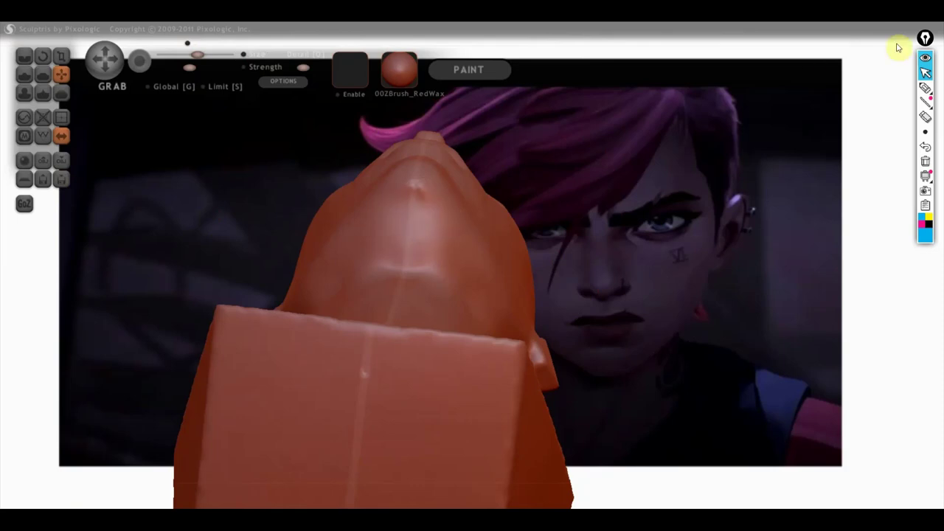
- With Epic Pen's pen, draw blue outline lines along the jaw's left edge and underside
{"action": "left_click", "coordinate": [925, 88]}
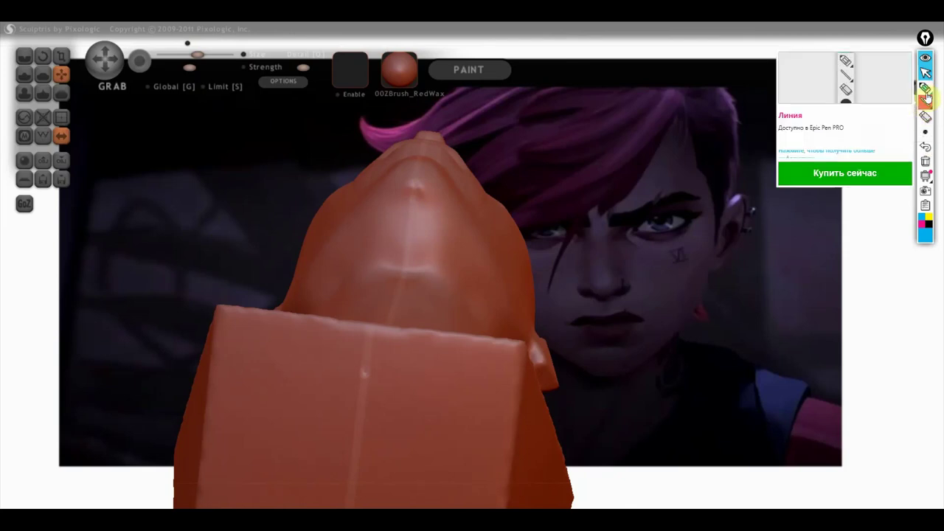
{"action": "left_click", "coordinate": [925, 88]}
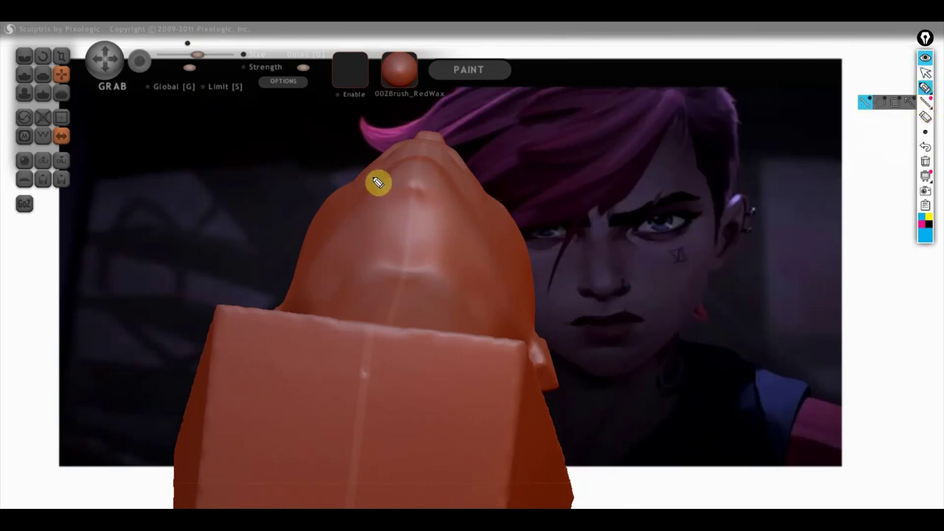
{"action": "mouse_move", "coordinate": [301, 284]}
{"action": "left_mouse_down"}
{"action": "mouse_move", "coordinate": [343, 219]}
{"action": "mouse_move", "coordinate": [419, 162]}
{"action": "mouse_move", "coordinate": [457, 196]}
{"action": "mouse_move", "coordinate": [517, 324]}
{"action": "left_mouse_up"}
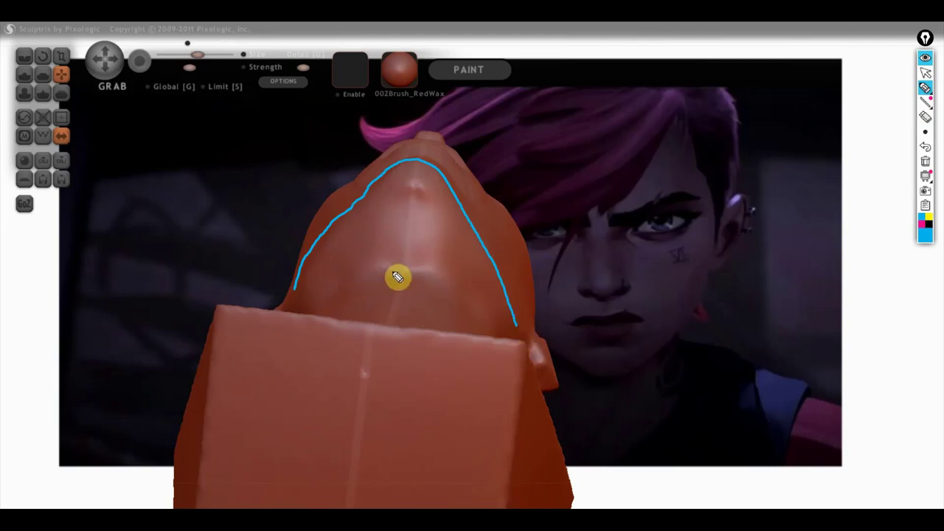
{"action": "mouse_move", "coordinate": [365, 271]}
{"action": "left_mouse_down"}
{"action": "mouse_move", "coordinate": [436, 276]}
{"action": "mouse_move", "coordinate": [493, 337]}
{"action": "mouse_move", "coordinate": [517, 329]}
{"action": "left_mouse_up"}
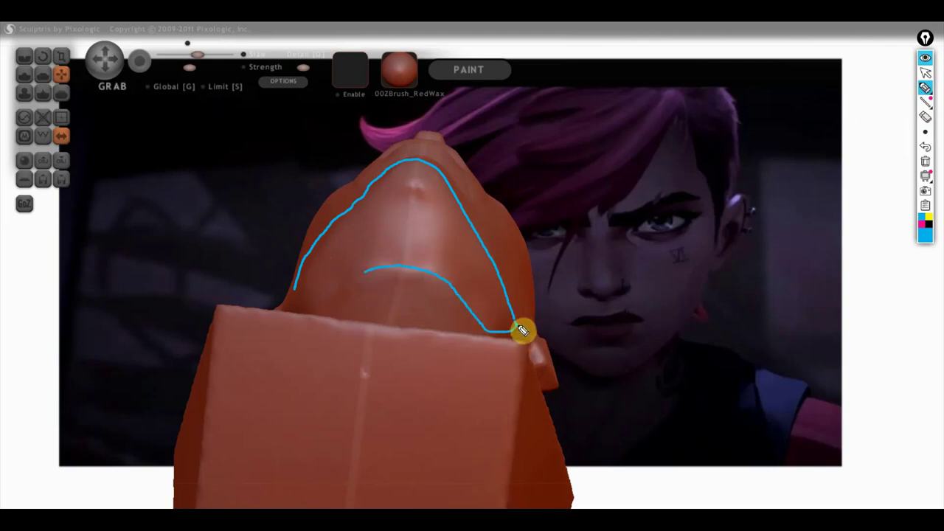
{"action": "mouse_move", "coordinate": [373, 276]}
{"action": "left_mouse_down"}
{"action": "mouse_move", "coordinate": [347, 293]}
{"action": "mouse_move", "coordinate": [288, 283]}
{"action": "left_mouse_up"}
{"action": "mouse_move", "coordinate": [322, 254]}
{"action": "left_mouse_down"}
{"action": "mouse_move", "coordinate": [325, 292]}
{"action": "mouse_move", "coordinate": [335, 288]}
{"action": "left_mouse_up"}
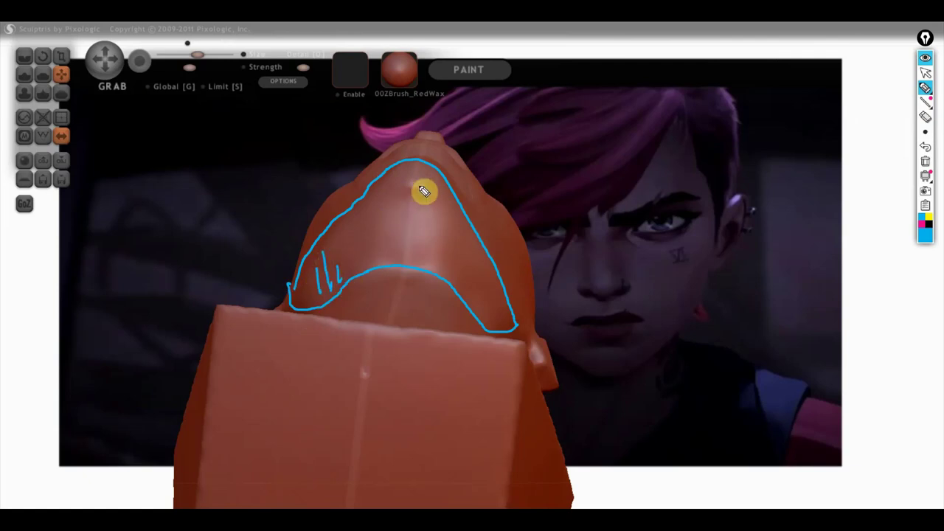
{"action": "left_click_drag", "start_coordinate": [382, 200], "coordinate": [401, 196]}
- Retrace the jaw outline and hatch its planes, then clear all annotations and return to sculpting
{"action": "mouse_move", "coordinate": [336, 241]}
{"action": "left_mouse_down"}
{"action": "mouse_move", "coordinate": [415, 196]}
{"action": "mouse_move", "coordinate": [447, 217]}
{"action": "mouse_move", "coordinate": [490, 284]}
{"action": "left_mouse_up"}
{"action": "left_click_drag", "start_coordinate": [459, 219], "coordinate": [503, 295]}
{"action": "mouse_move", "coordinate": [396, 215]}
{"action": "left_mouse_down"}
{"action": "mouse_move", "coordinate": [385, 206]}
{"action": "mouse_move", "coordinate": [366, 219]}
{"action": "mouse_move", "coordinate": [331, 259]}
{"action": "left_mouse_up"}
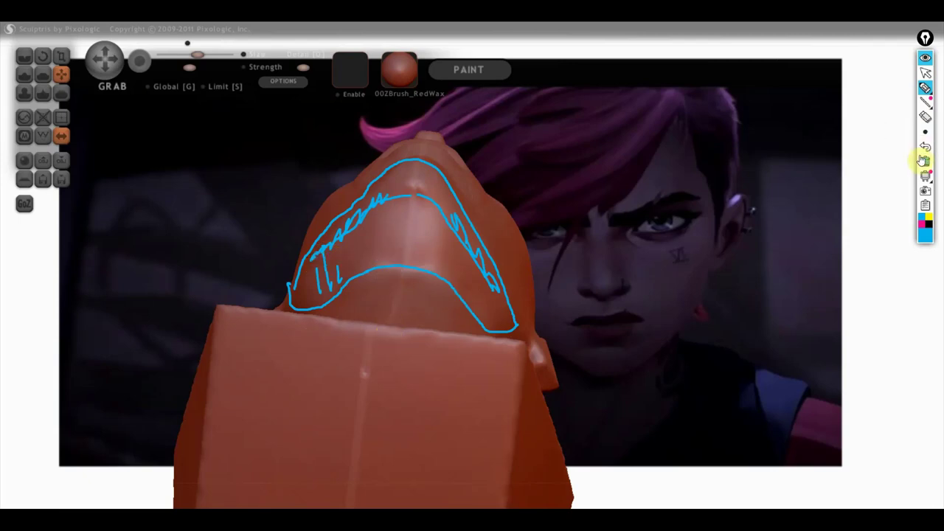
{"action": "left_click", "coordinate": [924, 161]}
{"action": "left_click", "coordinate": [924, 72]}
{"action": "mouse_move", "coordinate": [600, 206]}
{"action": "left_mouse_down"}
{"action": "mouse_move", "coordinate": [671, 301]}
{"action": "mouse_move", "coordinate": [624, 306]}
{"action": "mouse_move", "coordinate": [611, 457]}
{"action": "mouse_move", "coordinate": [604, 318]}
{"action": "mouse_move", "coordinate": [667, 327]}
{"action": "mouse_move", "coordinate": [577, 276]}
{"action": "left_mouse_up"}
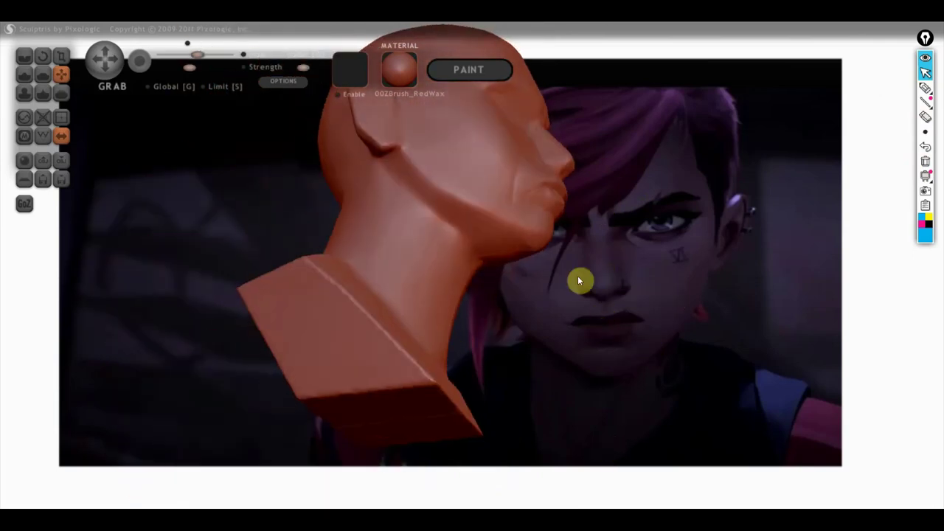
- With a larger Crease brush, deepen the crease along the side of the neck below the jaw
{"action": "left_click", "coordinate": [24, 57]}
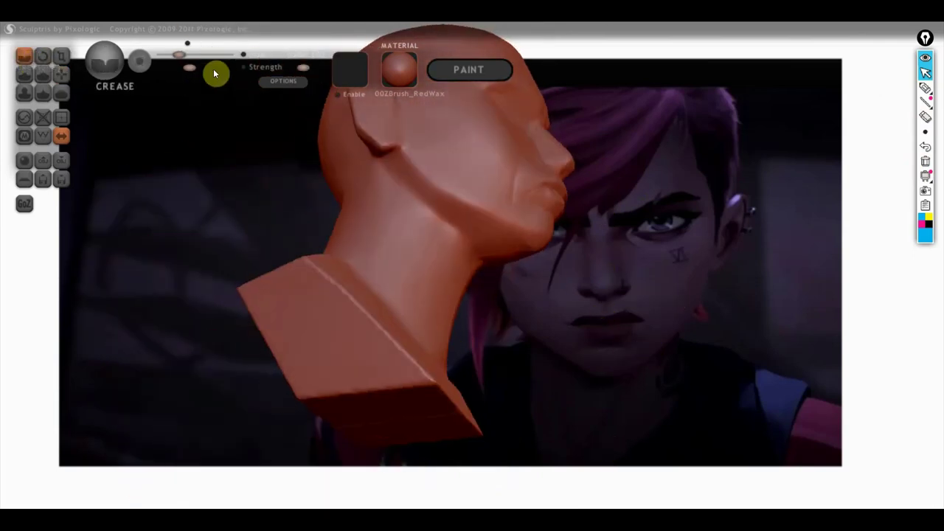
{"action": "left_click_drag", "start_coordinate": [519, 229], "coordinate": [526, 189]}
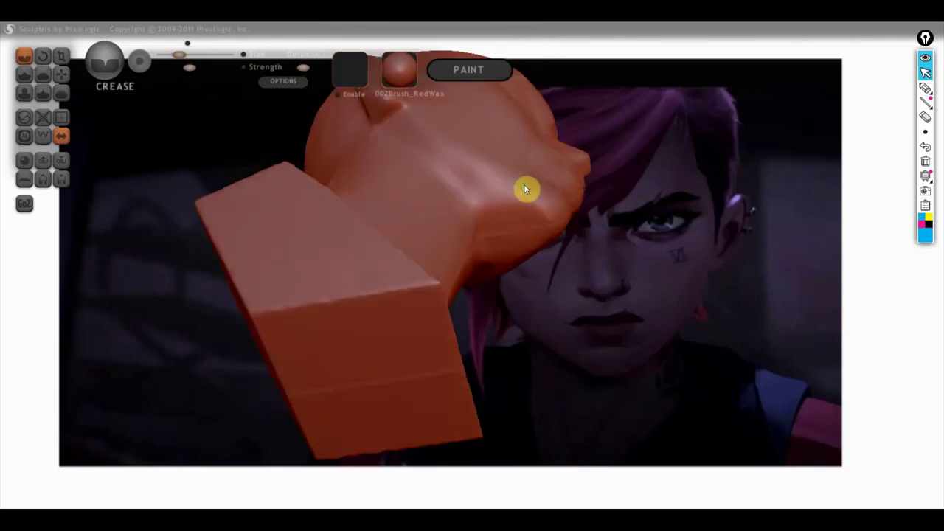
{"action": "mouse_move", "coordinate": [387, 155]}
{"action": "left_mouse_down"}
{"action": "mouse_move", "coordinate": [412, 218]}
{"action": "mouse_move", "coordinate": [405, 290]}
{"action": "left_mouse_up"}
{"action": "left_click_drag", "start_coordinate": [179, 55], "coordinate": [189, 55]}
{"action": "mouse_move", "coordinate": [258, 133]}
{"action": "left_mouse_down"}
{"action": "mouse_move", "coordinate": [403, 268]}
{"action": "mouse_move", "coordinate": [387, 179]}
{"action": "left_mouse_up"}
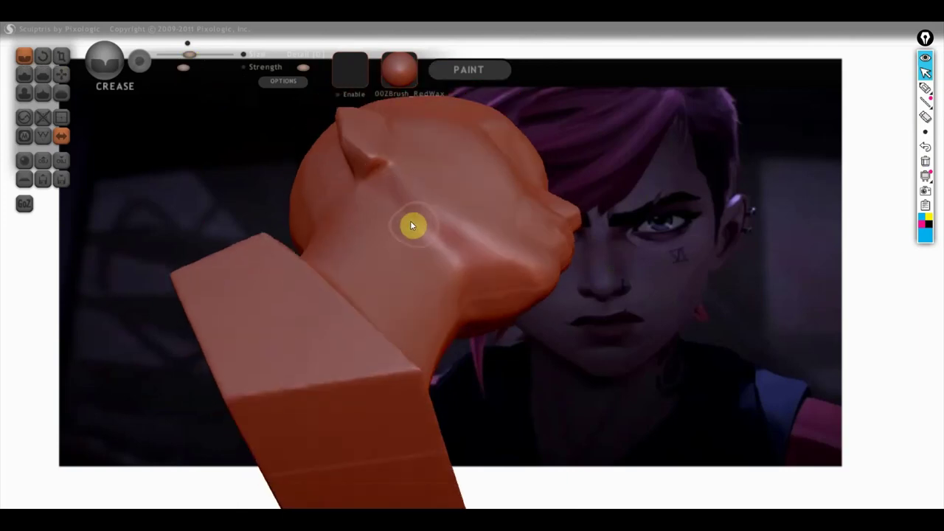
{"action": "mouse_move", "coordinate": [458, 287]}
{"action": "left_mouse_down"}
{"action": "mouse_move", "coordinate": [425, 242]}
{"action": "mouse_move", "coordinate": [465, 319]}
{"action": "left_mouse_up"}
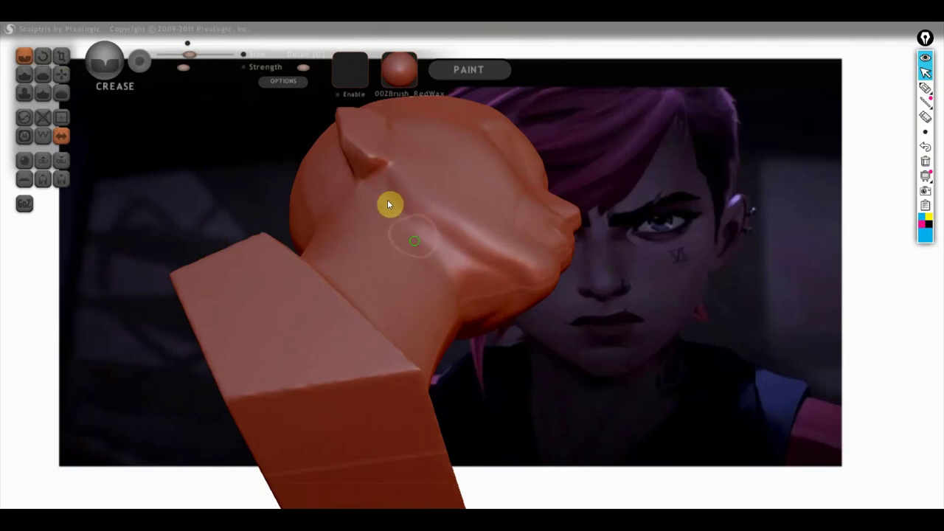
- Switch to the Draw brush, zoom in, and orbit to a full side profile of the bust
{"action": "right_click_drag", "start_coordinate": [387, 199], "coordinate": [427, 299]}
{"action": "mouse_move", "coordinate": [461, 361]}
{"action": "right_mouse_down"}
{"action": "mouse_move", "coordinate": [295, 347]}
{"action": "mouse_move", "coordinate": [413, 373]}
{"action": "mouse_move", "coordinate": [430, 343]}
{"action": "mouse_move", "coordinate": [445, 355]}
{"action": "mouse_move", "coordinate": [381, 325]}
{"action": "mouse_move", "coordinate": [318, 257]}
{"action": "right_mouse_up"}
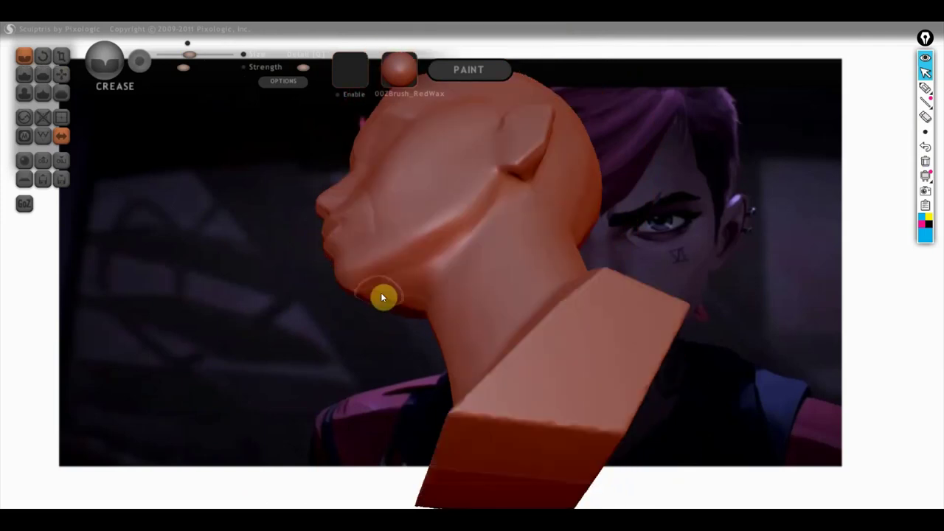
{"action": "left_click", "coordinate": [25, 74]}
{"action": "scroll", "coordinate": [413, 298], "scroll_direction": "up", "scroll_amount": 3}
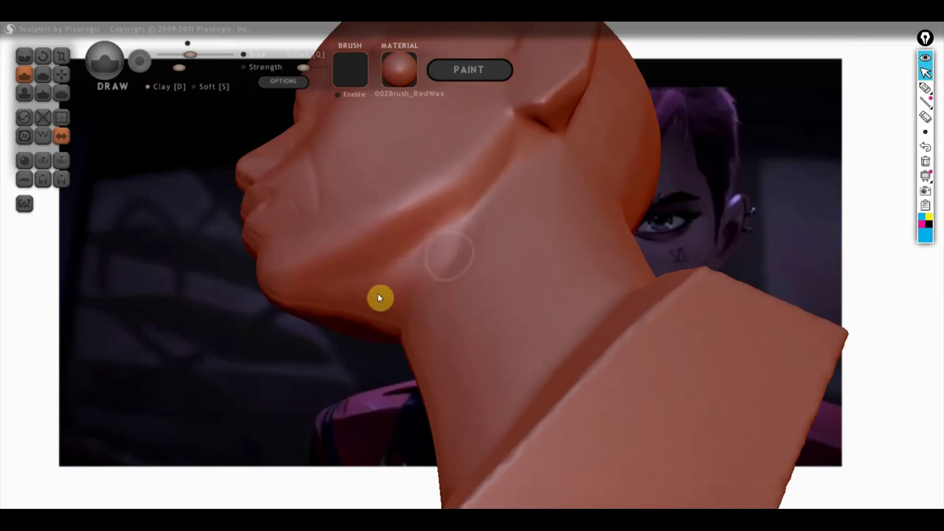
{"action": "mouse_move", "coordinate": [503, 149]}
{"action": "right_mouse_down"}
{"action": "mouse_move", "coordinate": [462, 312]}
{"action": "mouse_move", "coordinate": [489, 373]}
{"action": "mouse_move", "coordinate": [449, 385]}
{"action": "mouse_move", "coordinate": [461, 351]}
{"action": "mouse_move", "coordinate": [432, 385]}
{"action": "mouse_move", "coordinate": [429, 370]}
{"action": "right_mouse_up"}
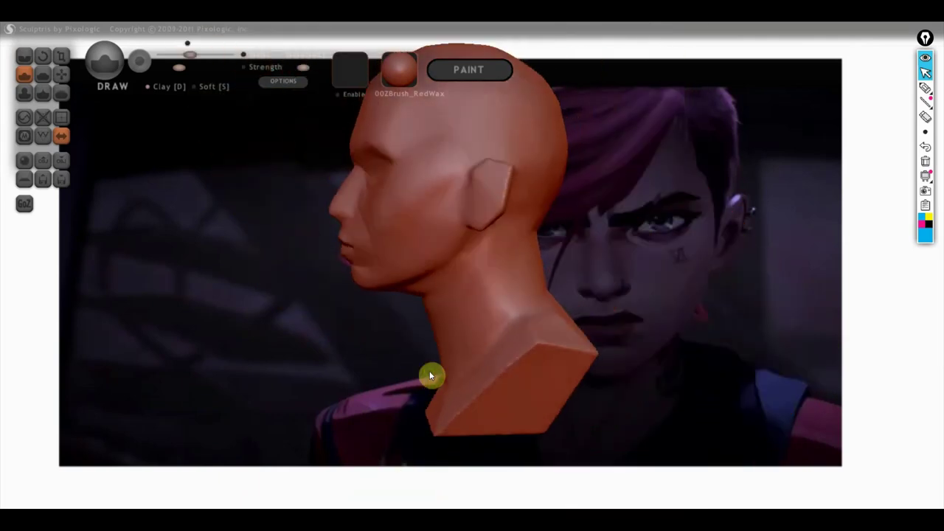
- With the Grab brush selected, orbit the bust through profile, three-quarter and exact front views
{"action": "left_click", "coordinate": [69, 90]}
{"action": "scroll", "coordinate": [436, 335], "scroll_direction": "down", "scroll_amount": 2}
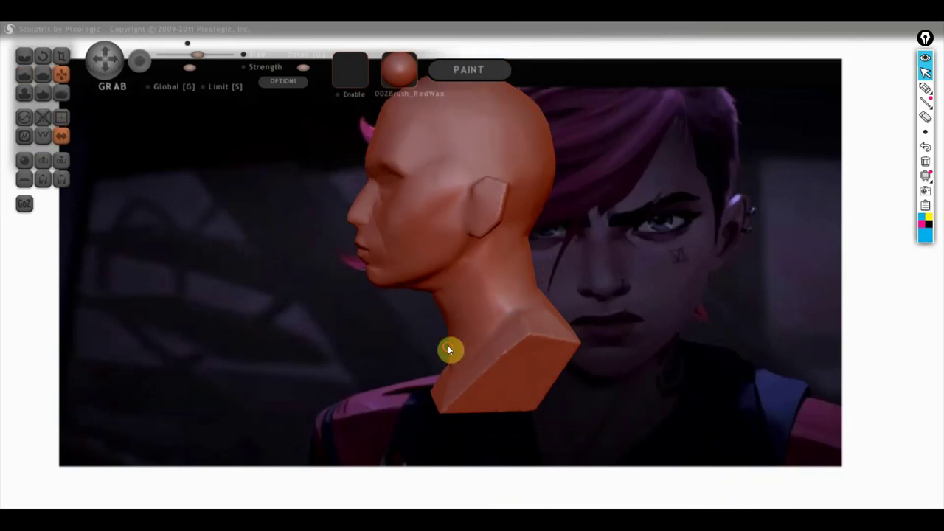
{"action": "right_click_drag", "start_coordinate": [448, 346], "coordinate": [452, 348]}
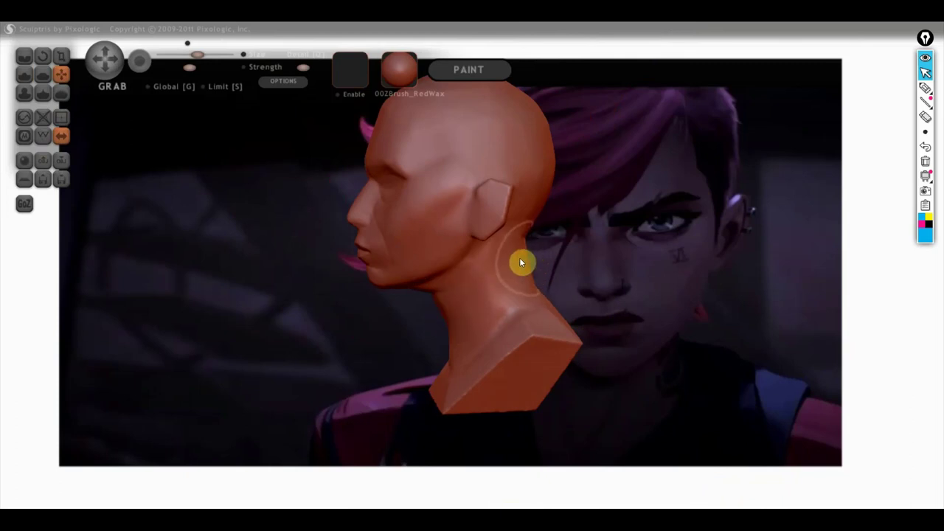
{"action": "right_click_drag", "start_coordinate": [515, 260], "coordinate": [605, 319]}
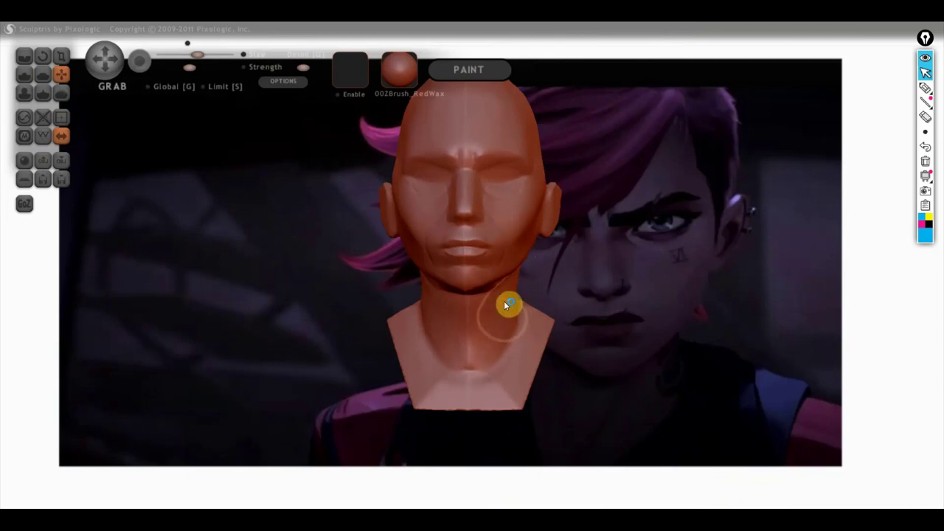
{"action": "right_click_drag", "start_coordinate": [381, 332], "coordinate": [413, 308]}
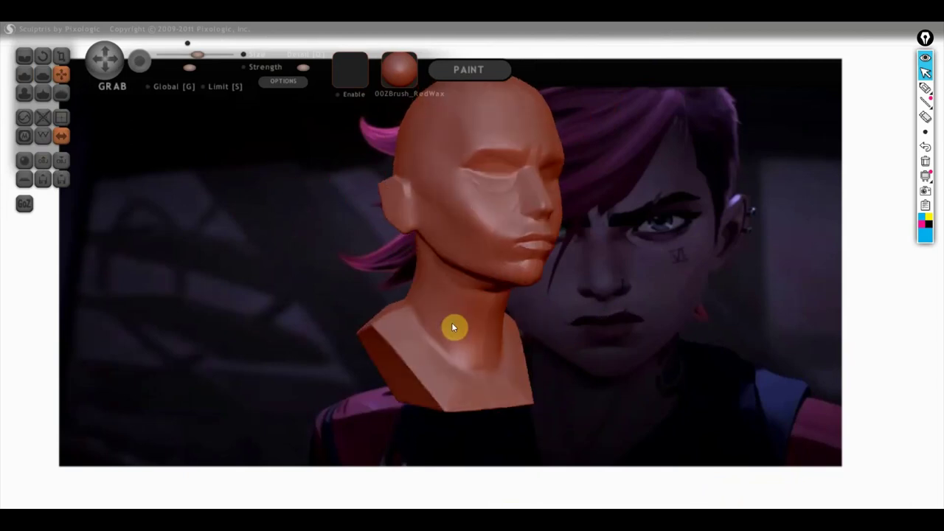
{"action": "mouse_move", "coordinate": [418, 273]}
{"action": "right_mouse_down"}
{"action": "mouse_move", "coordinate": [629, 302]}
{"action": "mouse_move", "coordinate": [637, 291]}
{"action": "mouse_move", "coordinate": [552, 275]}
{"action": "right_mouse_up"}
{"action": "scroll", "coordinate": [585, 354], "scroll_direction": "up", "scroll_amount": 5}
{"action": "right_click_drag", "start_coordinate": [659, 281], "coordinate": [672, 284], "text": "shift"}
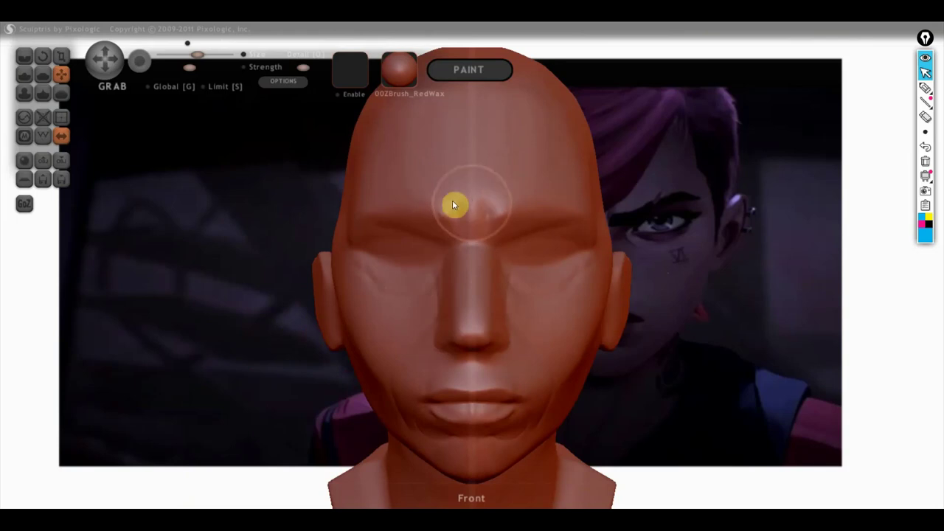
{"action": "mouse_move", "coordinate": [518, 152]}
{"action": "right_mouse_down"}
{"action": "mouse_move", "coordinate": [465, 184]}
{"action": "mouse_move", "coordinate": [401, 165]}
{"action": "right_mouse_up"}
- With the Crease brush, cut a crease on the temple extending up the forehead toward the scalp
{"action": "left_click", "coordinate": [24, 56]}
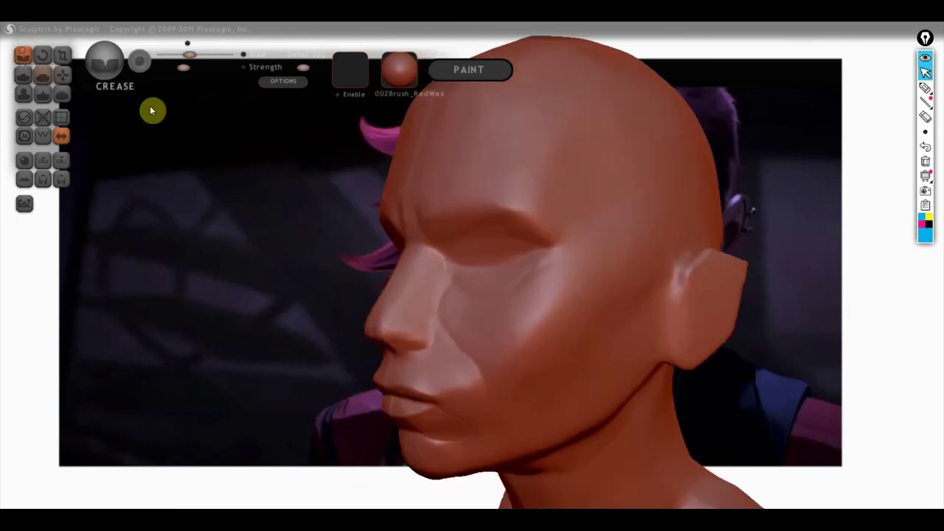
{"action": "right_click_drag", "start_coordinate": [152, 110], "coordinate": [540, 179]}
{"action": "left_click_drag", "start_coordinate": [549, 154], "coordinate": [552, 179]}
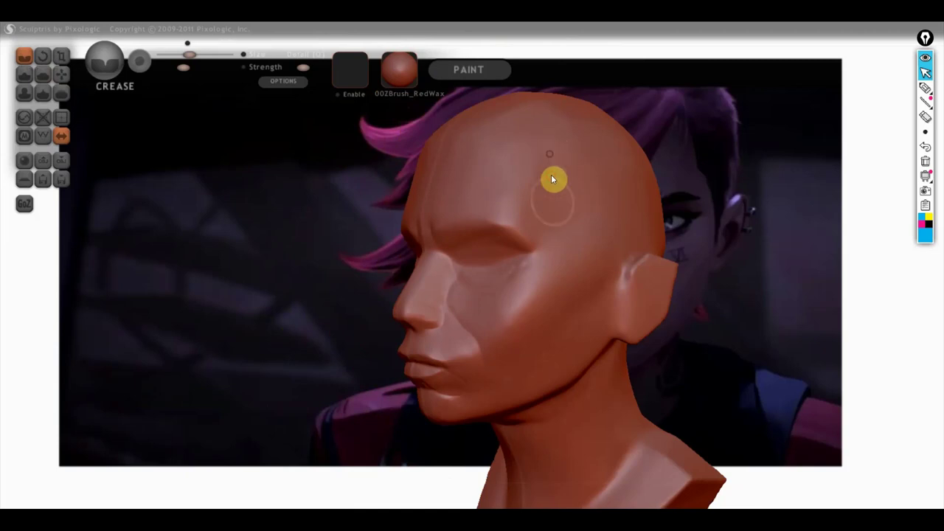
{"action": "right_click_drag", "start_coordinate": [564, 211], "coordinate": [544, 205]}
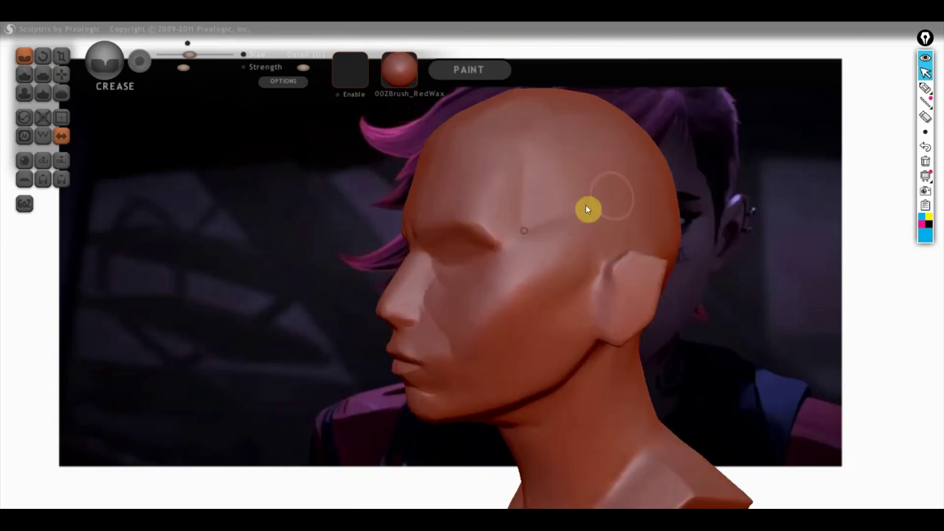
{"action": "left_click_drag", "start_coordinate": [549, 173], "coordinate": [533, 158]}
- Check the crease from front and three-quarter views, then select the Grab brush
{"action": "right_click_drag", "start_coordinate": [636, 198], "coordinate": [780, 209]}
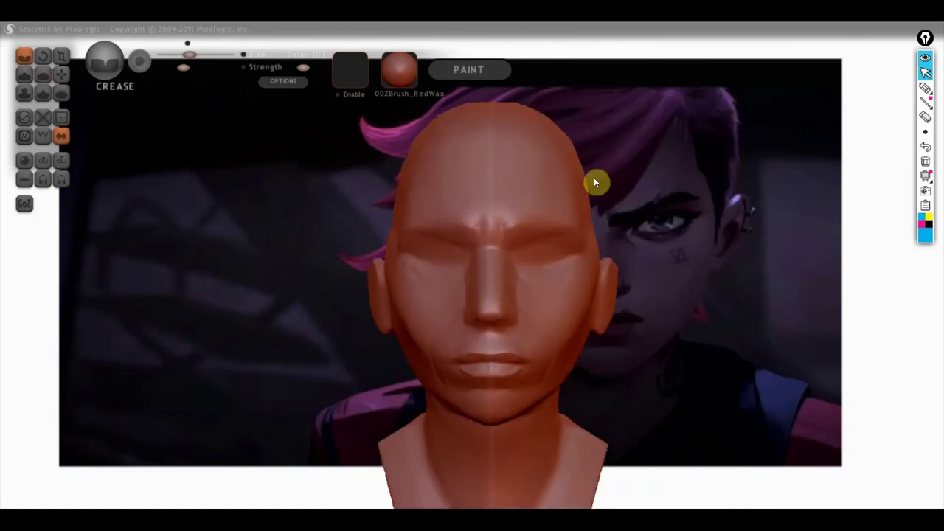
{"action": "mouse_move", "coordinate": [612, 232]}
{"action": "right_mouse_down"}
{"action": "mouse_move", "coordinate": [598, 263]}
{"action": "mouse_move", "coordinate": [619, 244]}
{"action": "mouse_move", "coordinate": [564, 273]}
{"action": "right_mouse_up"}
{"action": "right_click_drag", "start_coordinate": [670, 205], "coordinate": [768, 175]}
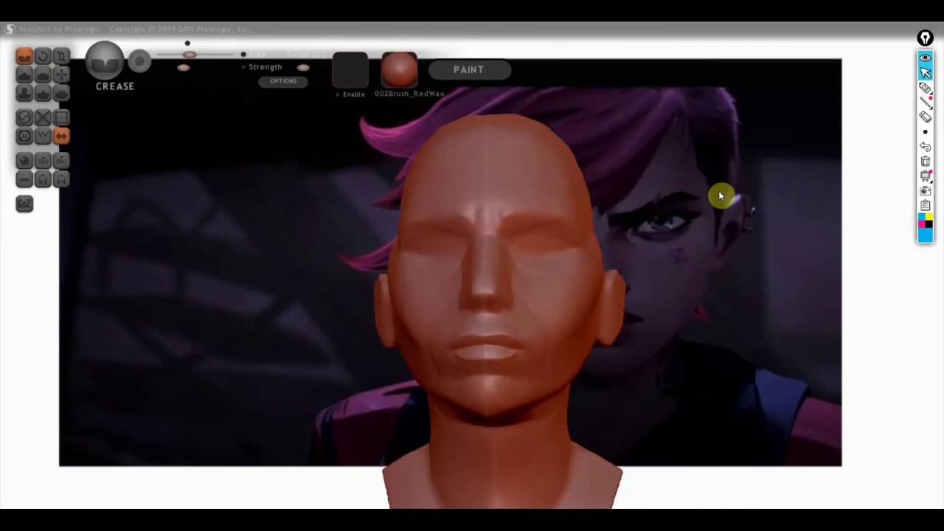
{"action": "mouse_move", "coordinate": [634, 255]}
{"action": "right_mouse_down"}
{"action": "mouse_move", "coordinate": [645, 255]}
{"action": "mouse_move", "coordinate": [612, 249]}
{"action": "right_mouse_up"}
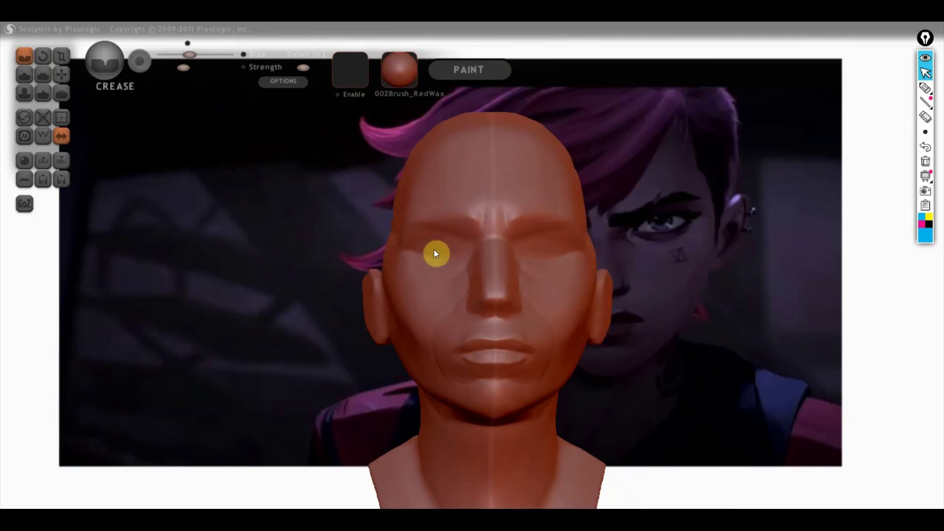
{"action": "left_click", "coordinate": [61, 74]}
{"action": "scroll", "coordinate": [332, 258], "scroll_direction": "up", "scroll_amount": 2}
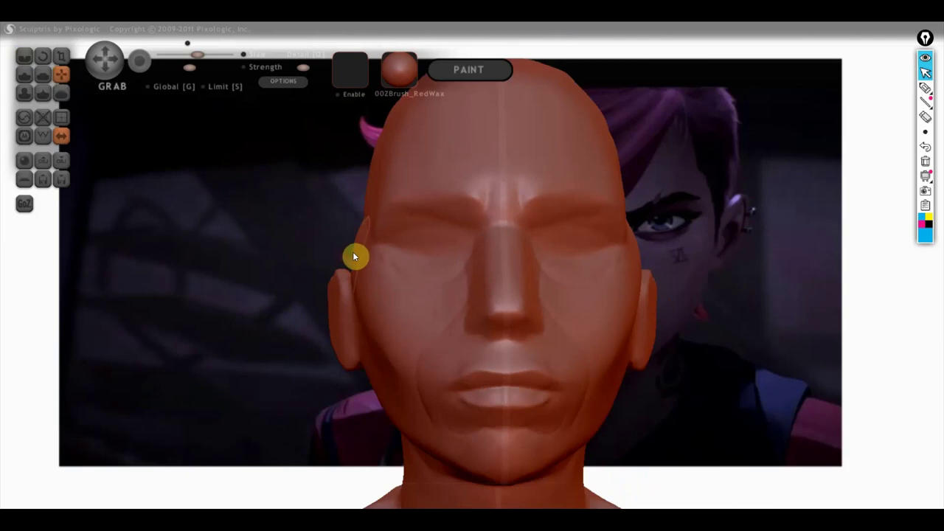
{"action": "scroll", "coordinate": [375, 218], "scroll_direction": "down", "scroll_amount": 2}
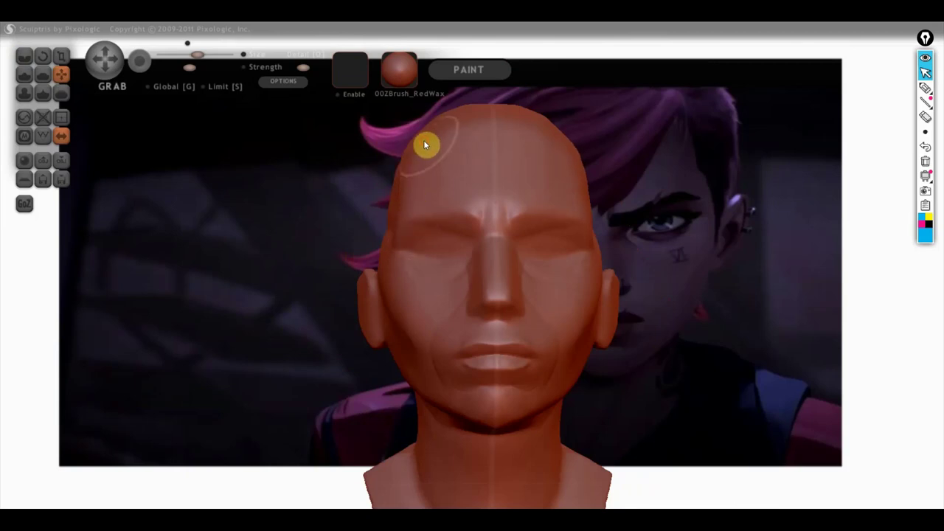
{"action": "right_click_drag", "start_coordinate": [404, 189], "coordinate": [445, 293]}
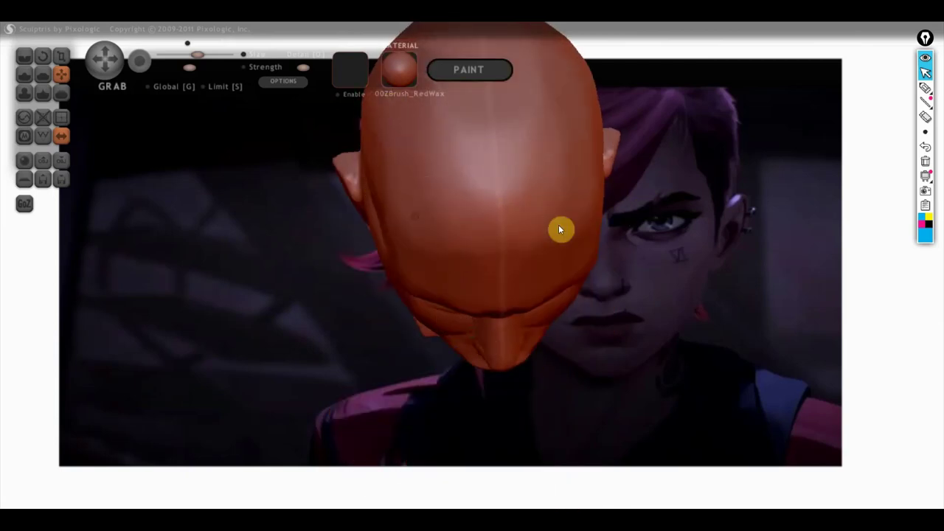
{"action": "right_click_drag", "start_coordinate": [455, 259], "coordinate": [447, 148]}
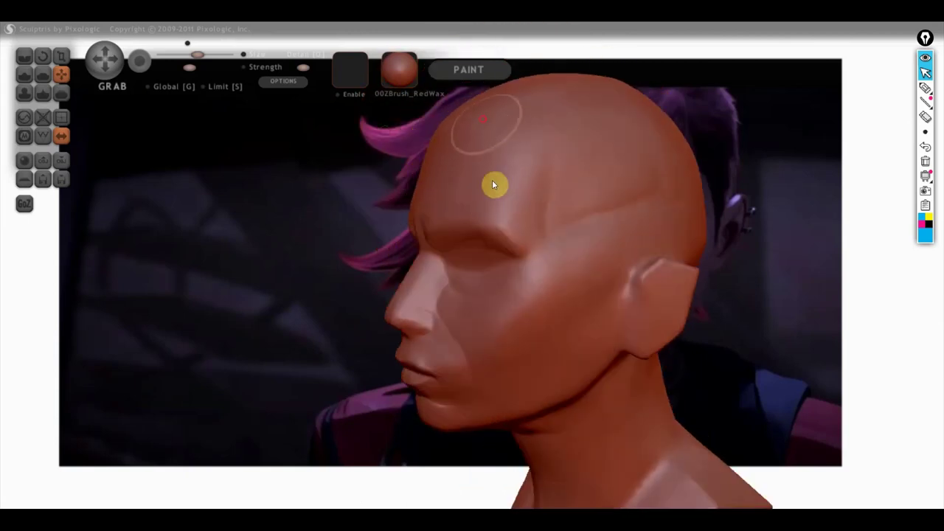
{"action": "mouse_move", "coordinate": [527, 345]}
{"action": "right_mouse_down"}
{"action": "mouse_move", "coordinate": [637, 345]}
{"action": "mouse_move", "coordinate": [661, 331]}
{"action": "mouse_move", "coordinate": [611, 326]}
{"action": "right_mouse_up"}
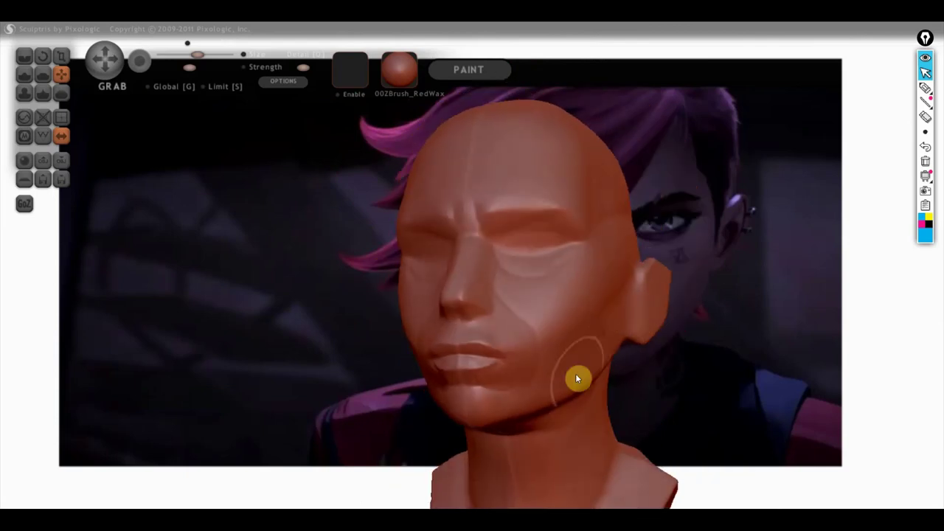
{"action": "right_click_drag", "start_coordinate": [578, 376], "coordinate": [451, 382]}
- Switch from Crease to the Draw brush, zoom in, and study the chin from below and the side
{"action": "left_click", "coordinate": [25, 56]}
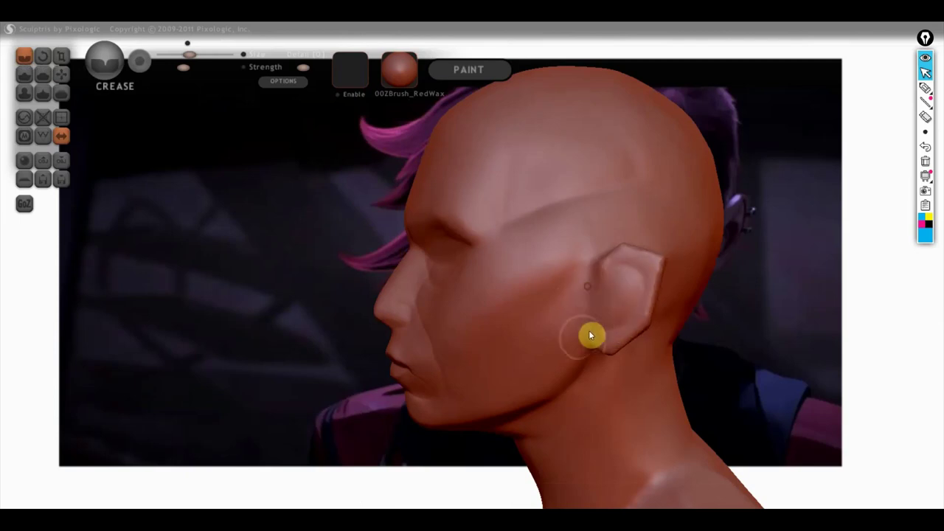
{"action": "right_click_drag", "start_coordinate": [595, 405], "coordinate": [605, 298]}
{"action": "mouse_move", "coordinate": [547, 292]}
{"action": "right_mouse_down"}
{"action": "mouse_move", "coordinate": [645, 286]}
{"action": "mouse_move", "coordinate": [631, 282]}
{"action": "mouse_move", "coordinate": [566, 297]}
{"action": "mouse_move", "coordinate": [726, 298]}
{"action": "mouse_move", "coordinate": [534, 287]}
{"action": "right_mouse_up"}
{"action": "left_click", "coordinate": [25, 75]}
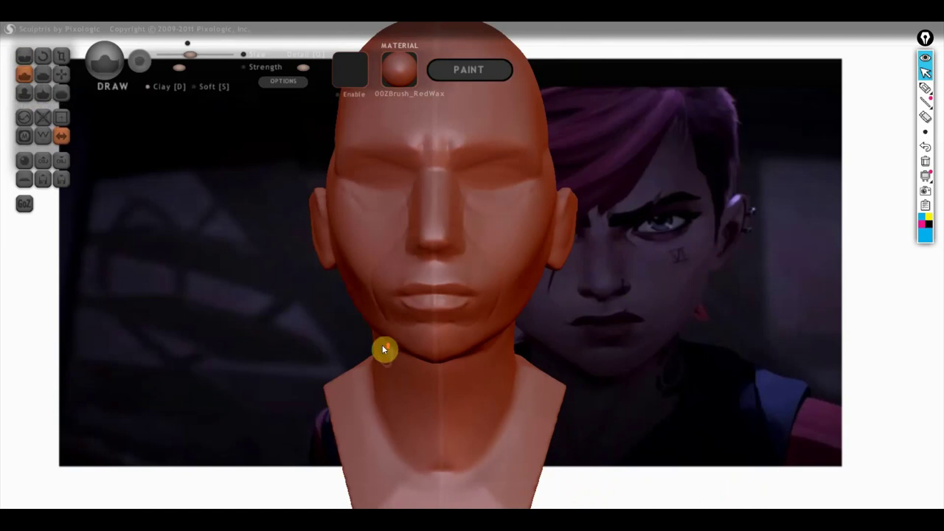
{"action": "scroll", "coordinate": [391, 347], "scroll_direction": "up", "scroll_amount": 3}
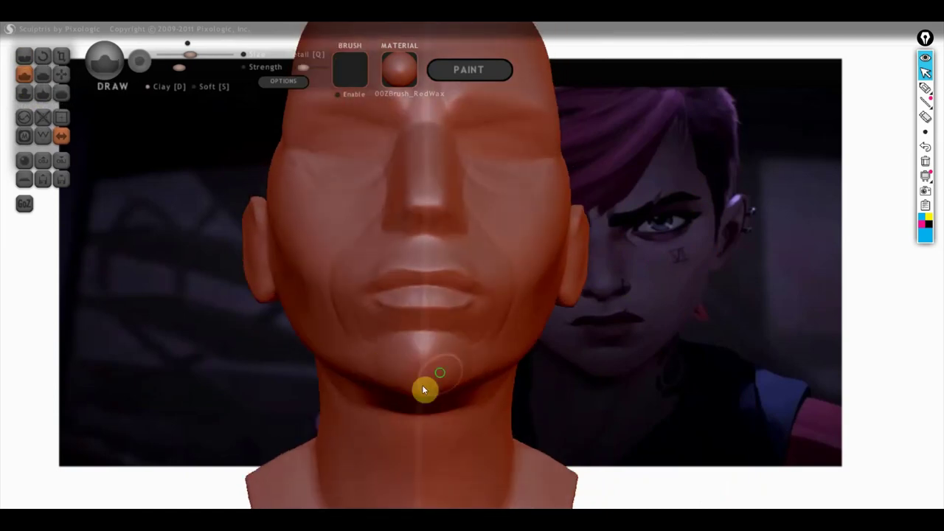
{"action": "right_click_drag", "start_coordinate": [424, 387], "coordinate": [440, 349]}
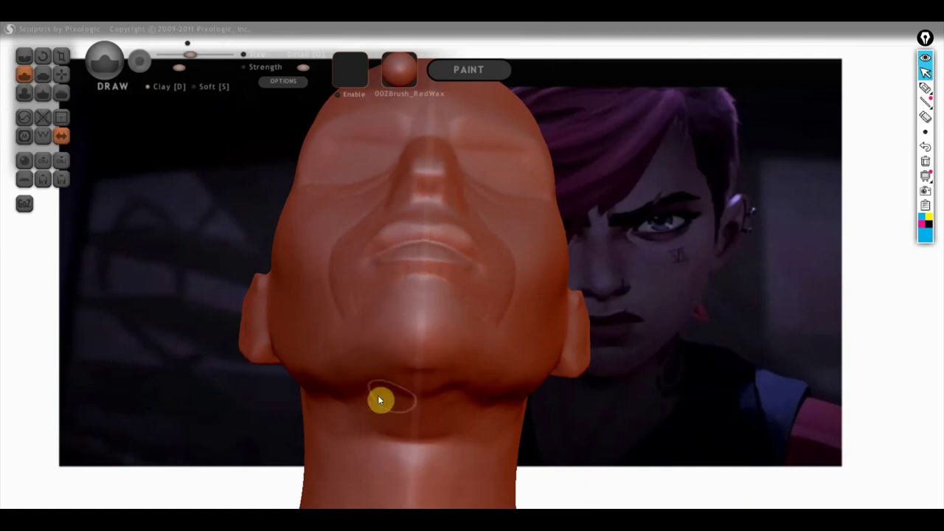
{"action": "right_click_drag", "start_coordinate": [415, 381], "coordinate": [212, 458]}
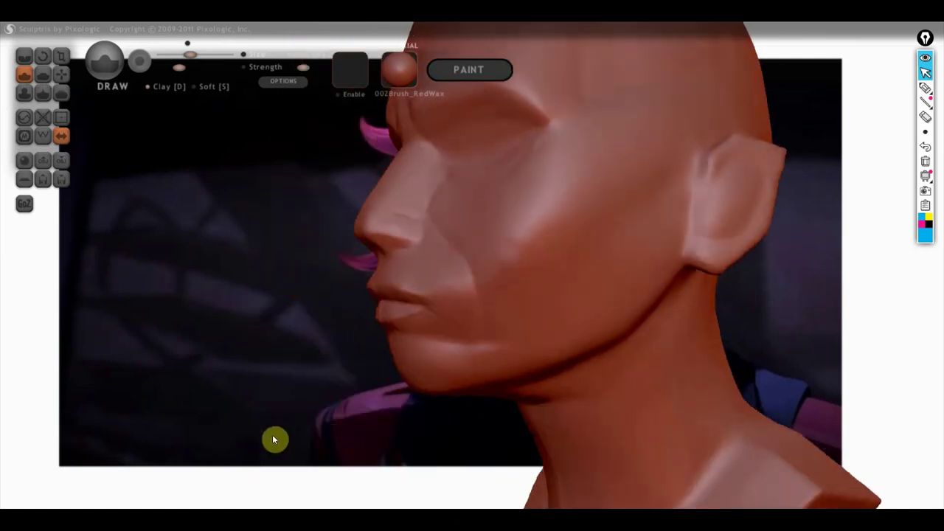
{"action": "mouse_move", "coordinate": [316, 432]}
{"action": "right_mouse_down"}
{"action": "mouse_move", "coordinate": [78, 392]}
{"action": "mouse_move", "coordinate": [480, 378]}
{"action": "right_mouse_up"}
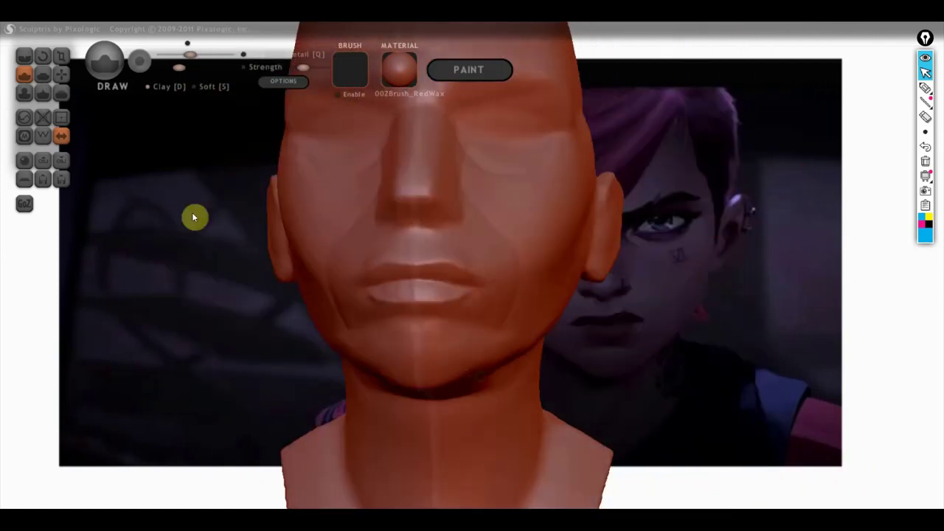
{"action": "key", "text": "c"}
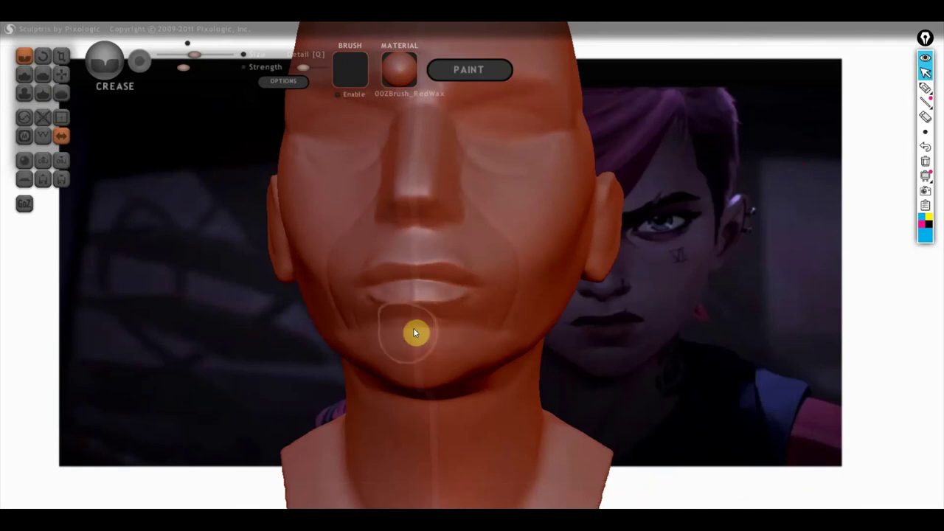
{"action": "mouse_move", "coordinate": [331, 352]}
{"action": "right_mouse_down"}
{"action": "mouse_move", "coordinate": [438, 366]}
{"action": "mouse_move", "coordinate": [482, 361]}
{"action": "right_mouse_up"}
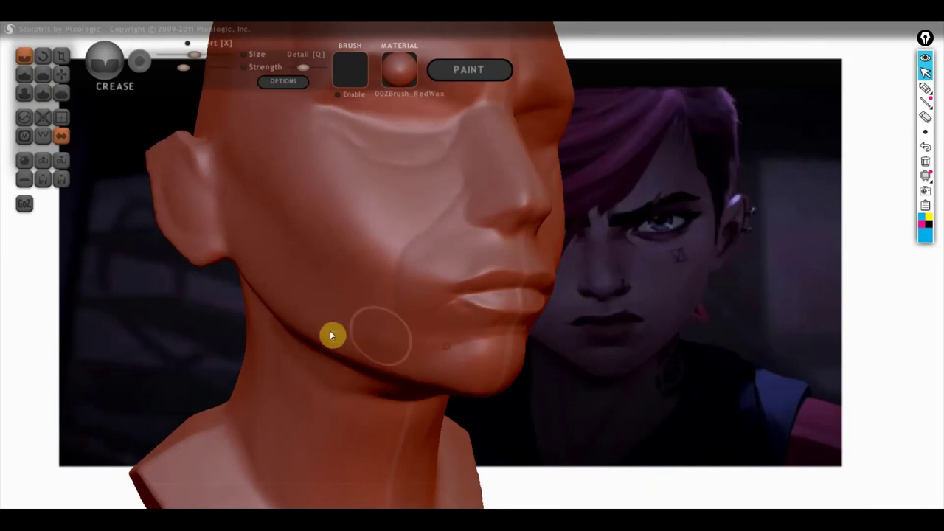
{"action": "right_click_drag", "start_coordinate": [331, 332], "coordinate": [312, 344]}
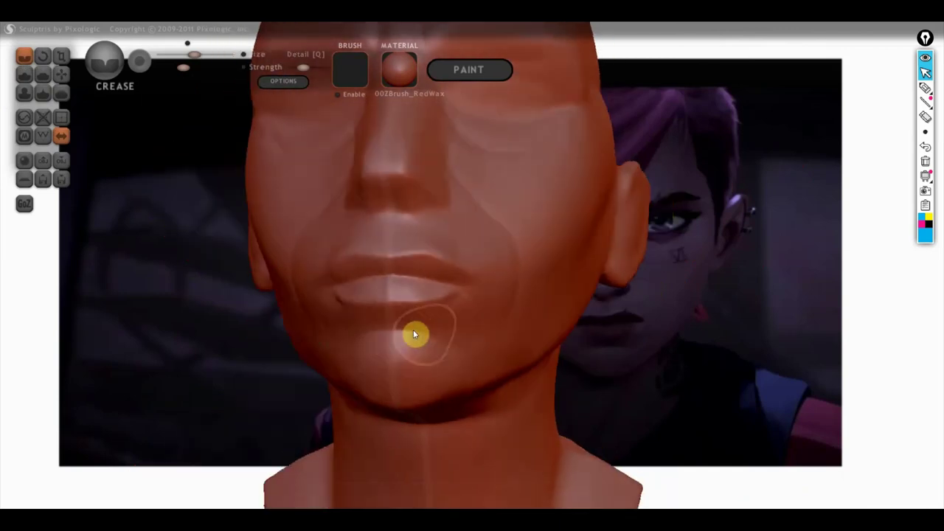
{"action": "right_click_drag", "start_coordinate": [490, 348], "coordinate": [388, 357]}
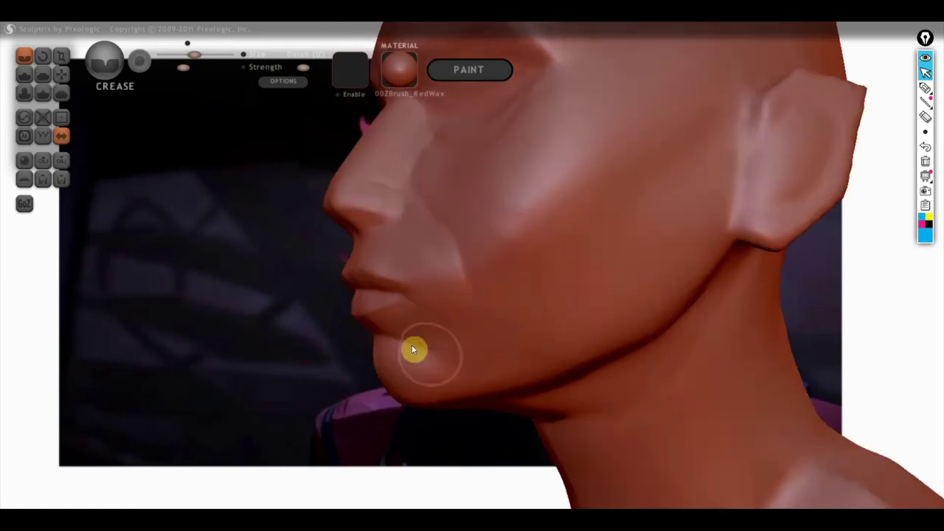
{"action": "mouse_move", "coordinate": [422, 361]}
{"action": "right_mouse_down"}
{"action": "mouse_move", "coordinate": [531, 362]}
{"action": "mouse_move", "coordinate": [457, 369]}
{"action": "mouse_move", "coordinate": [489, 364]}
{"action": "mouse_move", "coordinate": [417, 434]}
{"action": "right_mouse_up"}
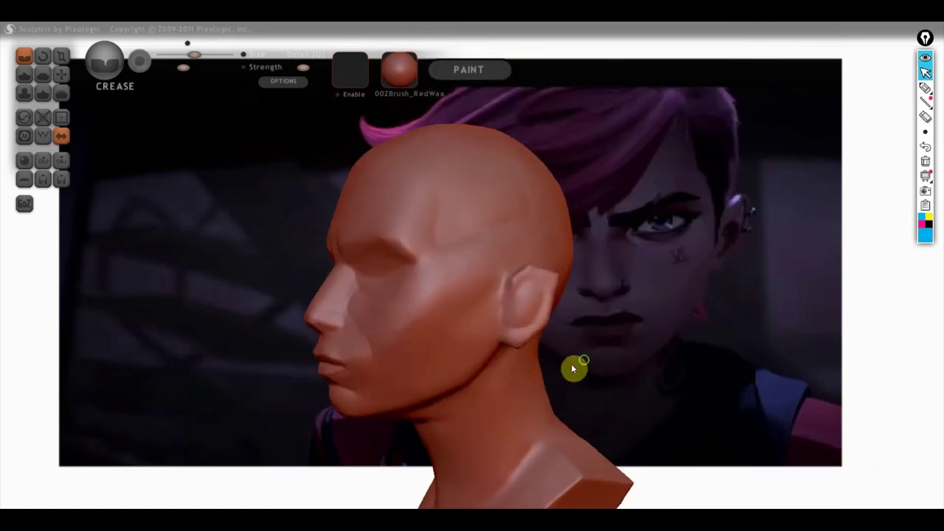
{"action": "left_click_drag", "start_coordinate": [572, 366], "coordinate": [699, 360]}
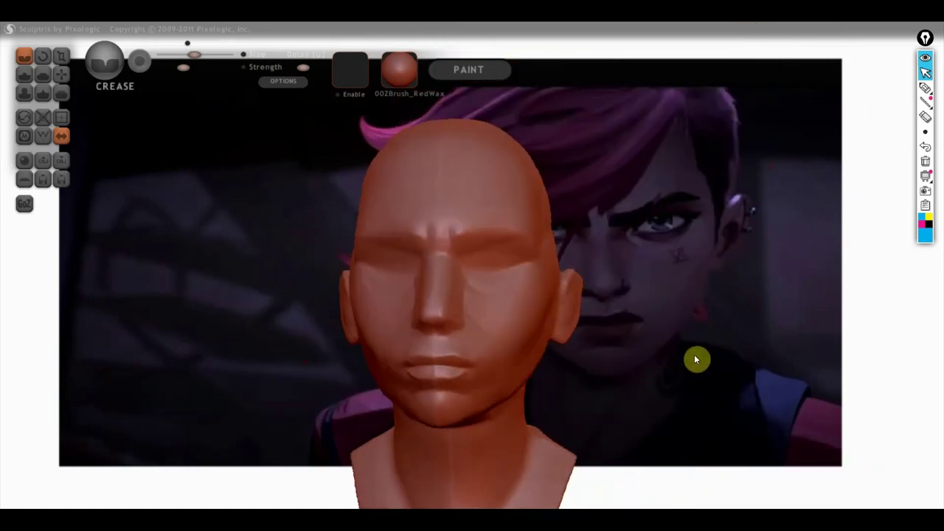
{"action": "mouse_move", "coordinate": [682, 346]}
{"action": "left_mouse_down"}
{"action": "mouse_move", "coordinate": [688, 354]}
{"action": "mouse_move", "coordinate": [672, 332]}
{"action": "left_mouse_up"}
{"action": "scroll", "coordinate": [659, 323], "scroll_direction": "up", "scroll_amount": 2}
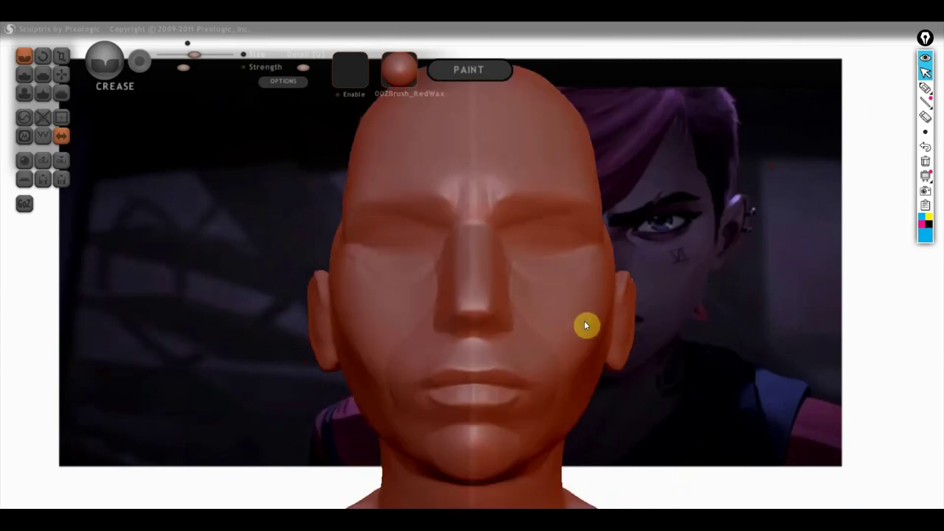
{"action": "left_click", "coordinate": [24, 74]}
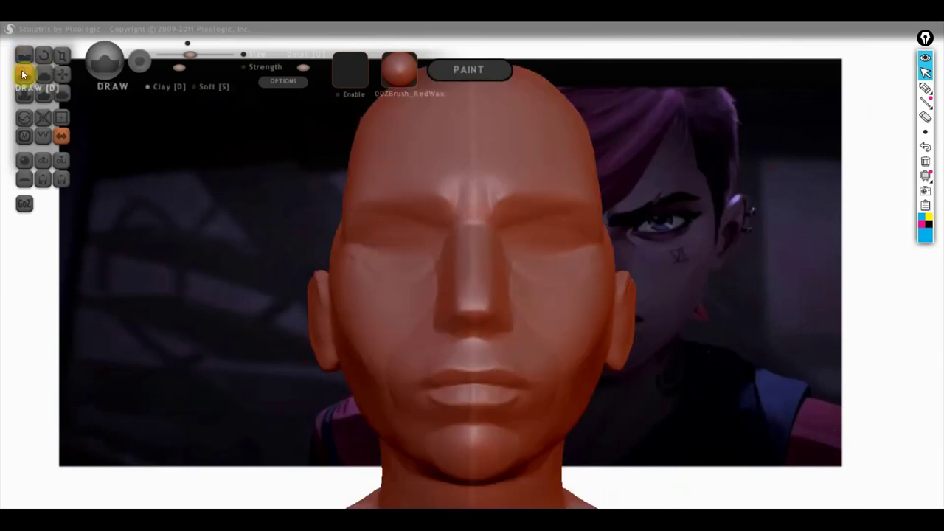
{"action": "left_click", "coordinate": [148, 87]}
{"action": "scroll", "coordinate": [394, 273], "scroll_direction": "up", "scroll_amount": 2}
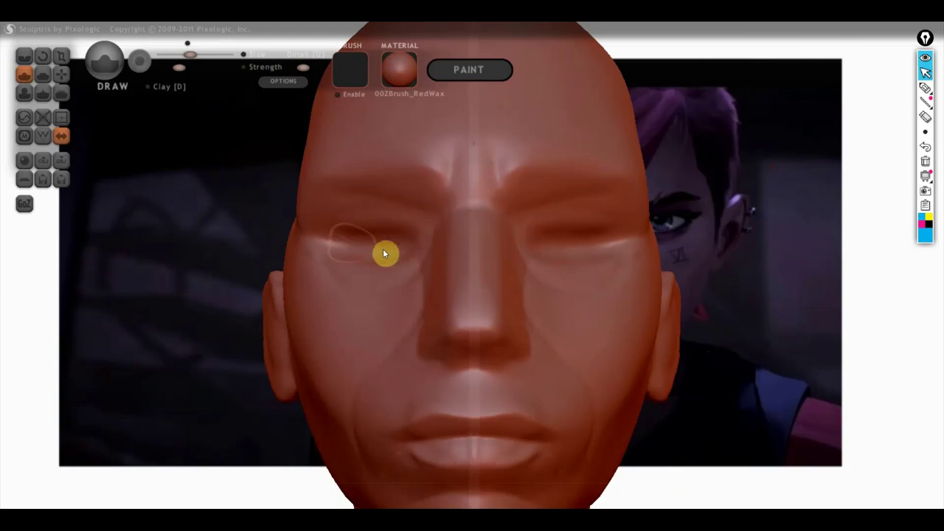
{"action": "right_click_drag", "start_coordinate": [356, 253], "coordinate": [398, 229]}
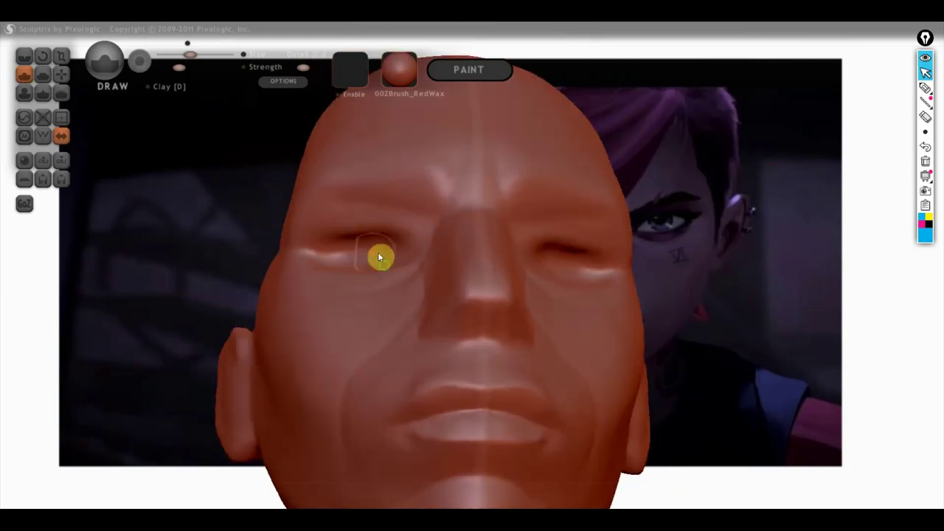
{"action": "right_click_drag", "start_coordinate": [379, 258], "coordinate": [401, 322]}
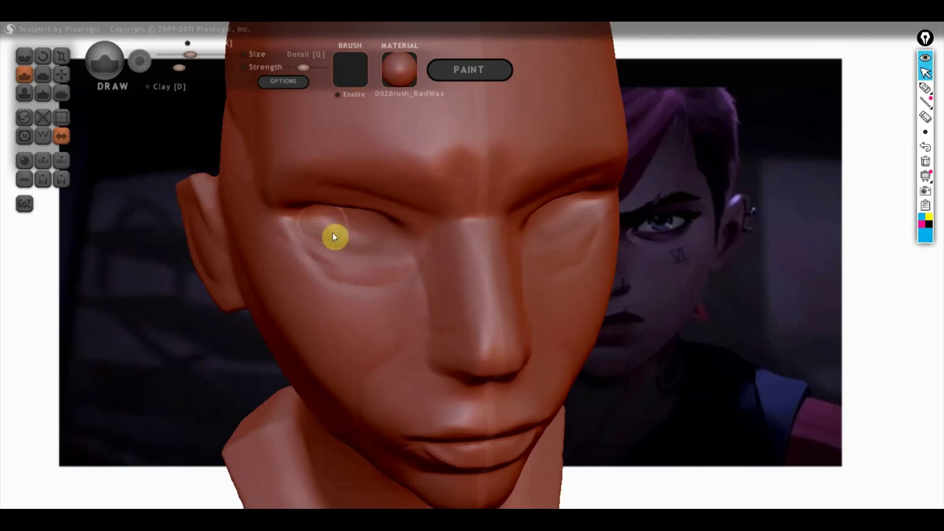
{"action": "right_click_drag", "start_coordinate": [355, 242], "coordinate": [532, 208]}
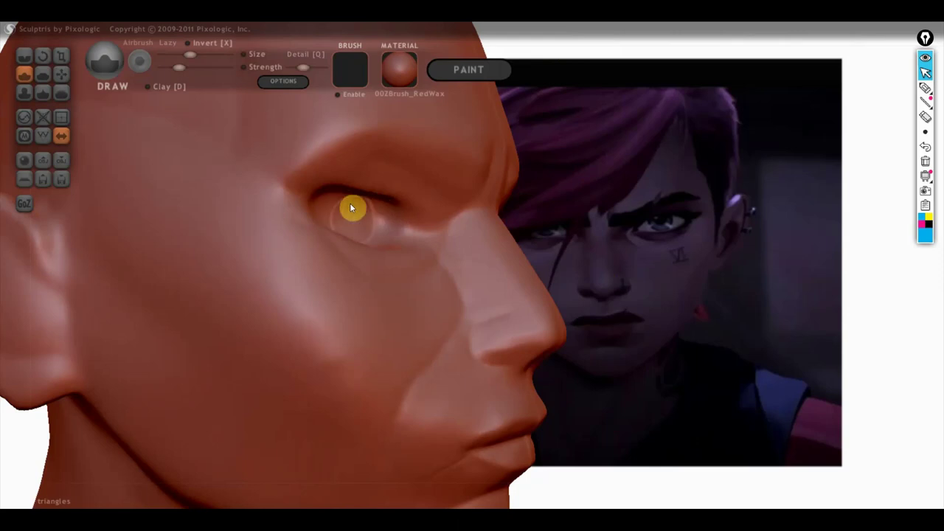
{"action": "right_click_drag", "start_coordinate": [366, 226], "coordinate": [216, 226]}
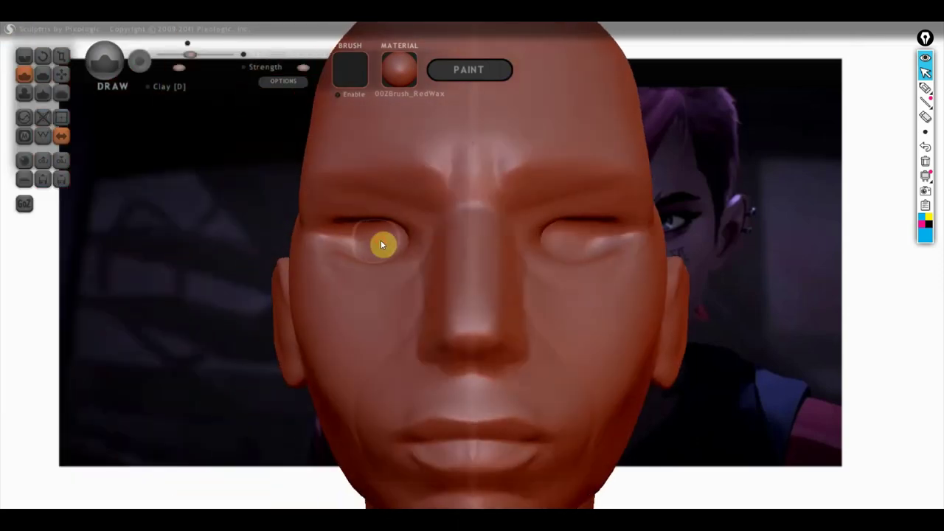
{"action": "mouse_move", "coordinate": [387, 239]}
{"action": "right_mouse_down"}
{"action": "mouse_move", "coordinate": [516, 236]}
{"action": "mouse_move", "coordinate": [487, 200]}
{"action": "mouse_move", "coordinate": [468, 274]}
{"action": "mouse_move", "coordinate": [441, 307]}
{"action": "mouse_move", "coordinate": [378, 227]}
{"action": "mouse_move", "coordinate": [534, 286]}
{"action": "right_mouse_up"}
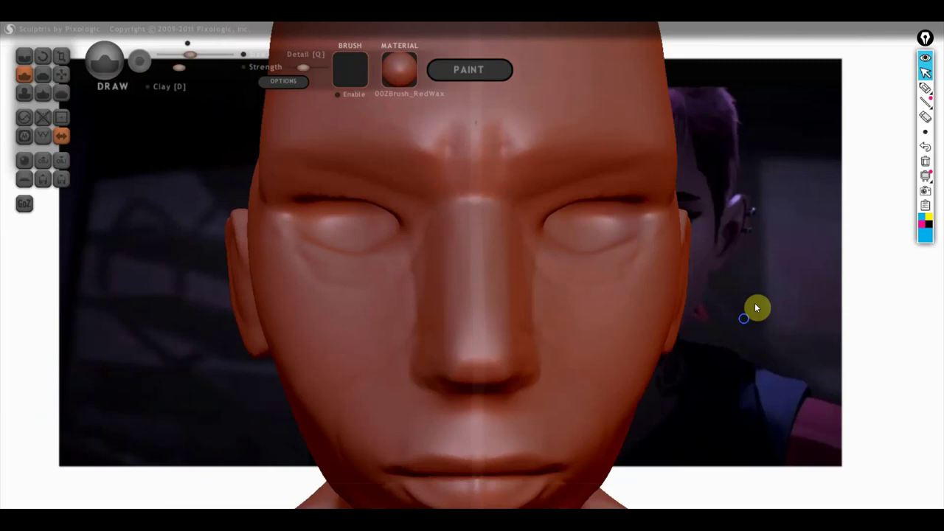
{"action": "scroll", "coordinate": [685, 330], "scroll_direction": "down", "scroll_amount": 5}
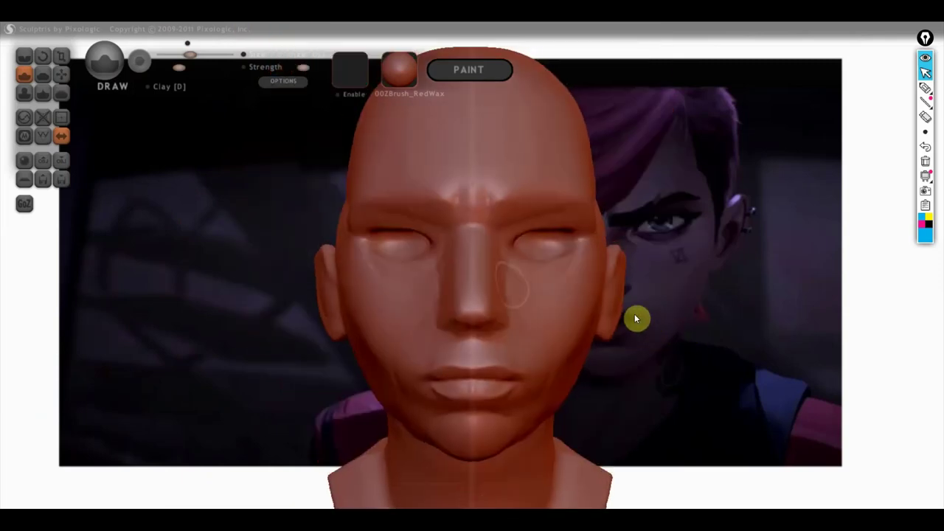
{"action": "scroll", "coordinate": [394, 258], "scroll_direction": "up", "scroll_amount": 3}
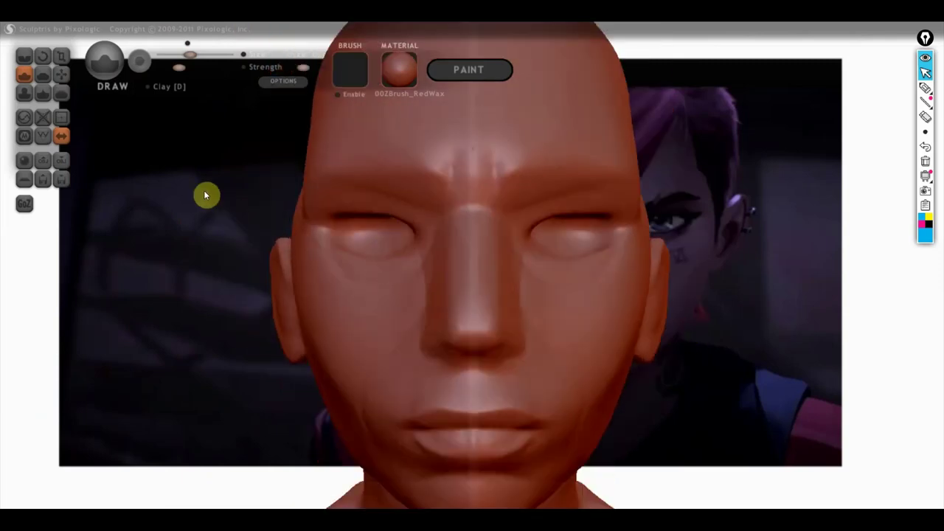
- With a smaller Grab brush, make small mirrored pulls on the upper and lower eyelids
{"action": "left_click", "coordinate": [61, 74]}
{"action": "scroll", "coordinate": [354, 225], "scroll_direction": "up", "scroll_amount": 2}
{"action": "left_click_drag", "start_coordinate": [386, 205], "coordinate": [384, 209]}
{"action": "left_click_drag", "start_coordinate": [351, 256], "coordinate": [377, 256]}
{"action": "left_click_drag", "start_coordinate": [197, 55], "coordinate": [190, 54]}
{"action": "scroll", "coordinate": [342, 213], "scroll_direction": "down", "scroll_amount": 2}
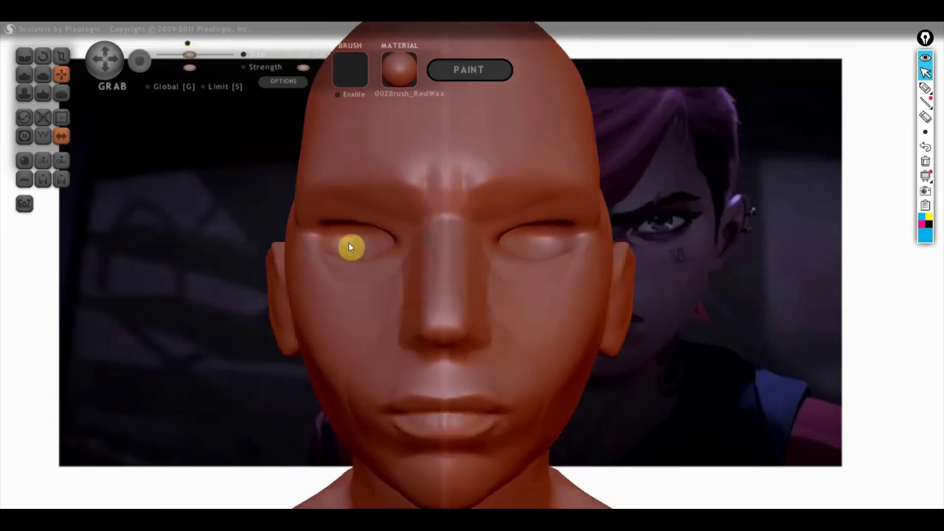
{"action": "right_click_drag", "start_coordinate": [350, 247], "coordinate": [321, 288]}
{"action": "left_click_drag", "start_coordinate": [337, 244], "coordinate": [336, 241]}
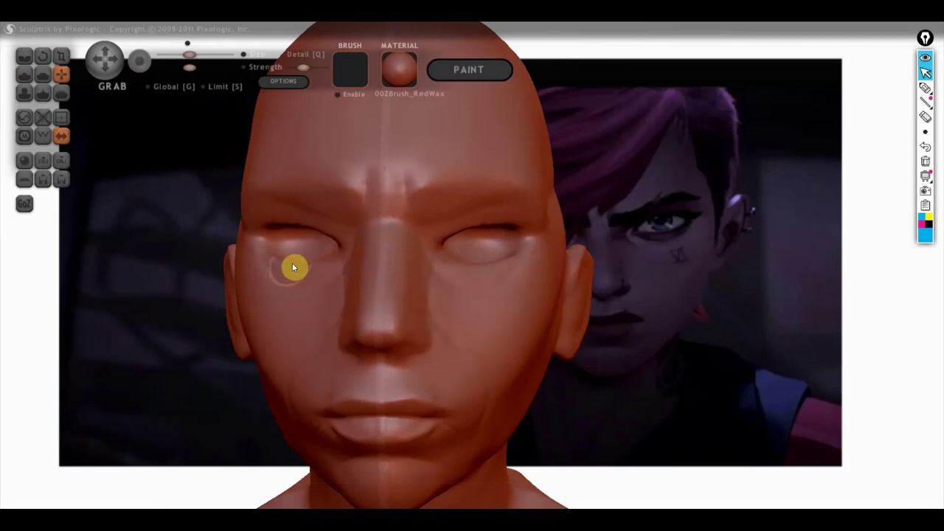
- Orbit around the head, pulling the upper eyelid and outer eye corner slightly down
{"action": "mouse_move", "coordinate": [292, 265]}
{"action": "right_mouse_down"}
{"action": "mouse_move", "coordinate": [310, 310]}
{"action": "mouse_move", "coordinate": [354, 366]}
{"action": "mouse_move", "coordinate": [339, 325]}
{"action": "right_mouse_up"}
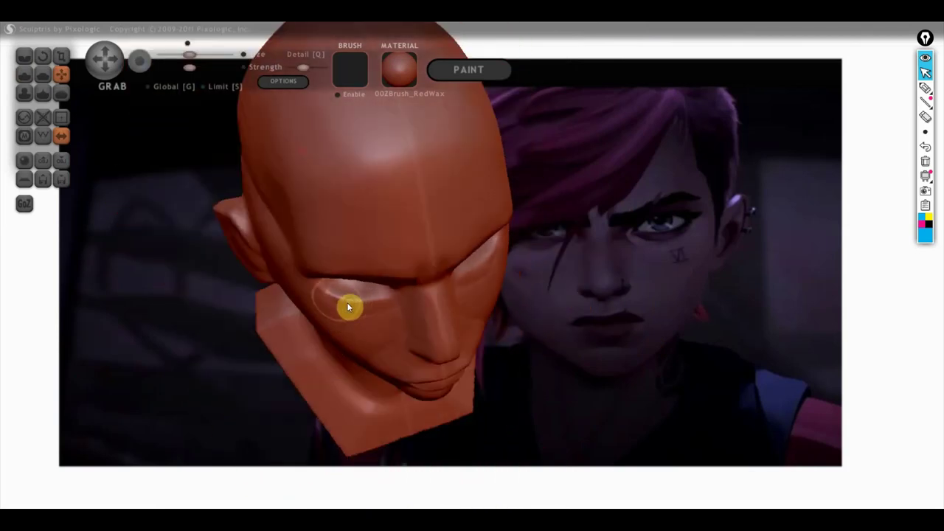
{"action": "mouse_move", "coordinate": [314, 286]}
{"action": "right_mouse_down"}
{"action": "mouse_move", "coordinate": [362, 302]}
{"action": "mouse_move", "coordinate": [445, 305]}
{"action": "mouse_move", "coordinate": [426, 273]}
{"action": "right_mouse_up"}
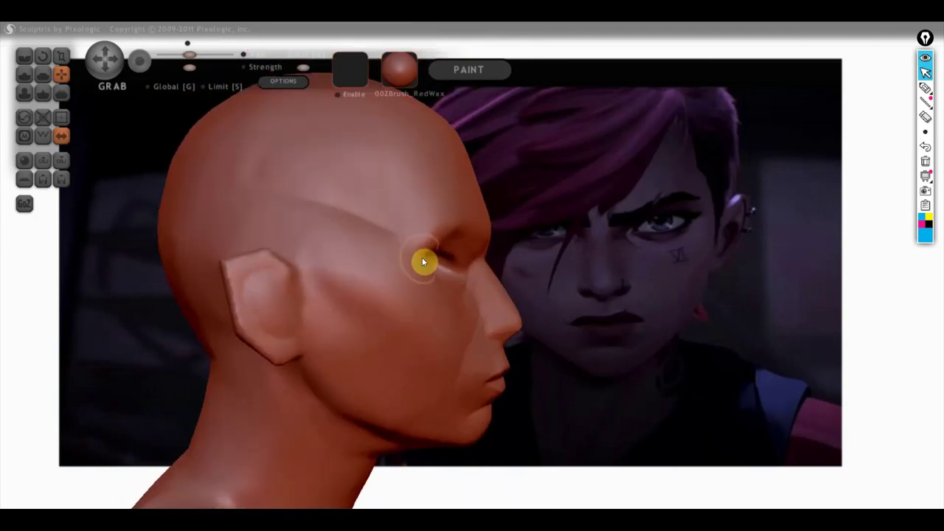
{"action": "mouse_move", "coordinate": [430, 251]}
{"action": "right_mouse_down"}
{"action": "mouse_move", "coordinate": [458, 257]}
{"action": "mouse_move", "coordinate": [273, 337]}
{"action": "right_mouse_up"}
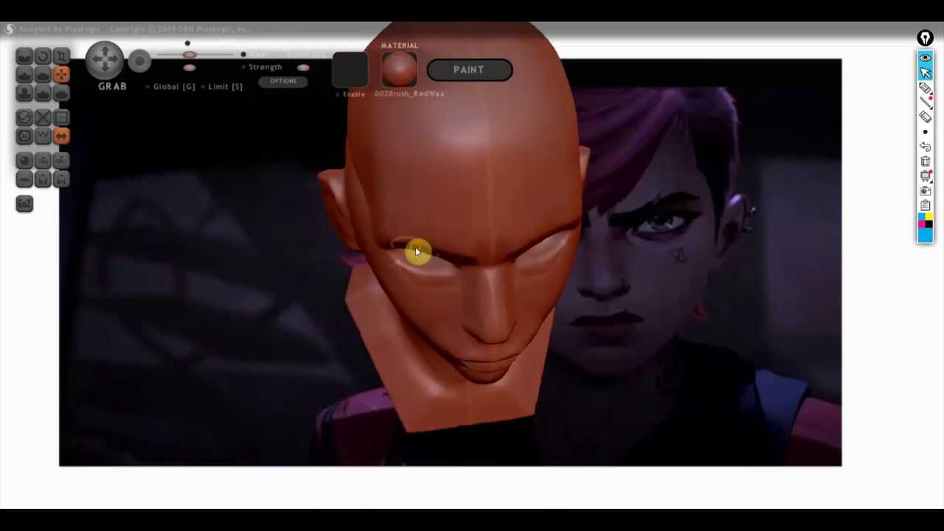
{"action": "right_click_drag", "start_coordinate": [414, 250], "coordinate": [410, 159]}
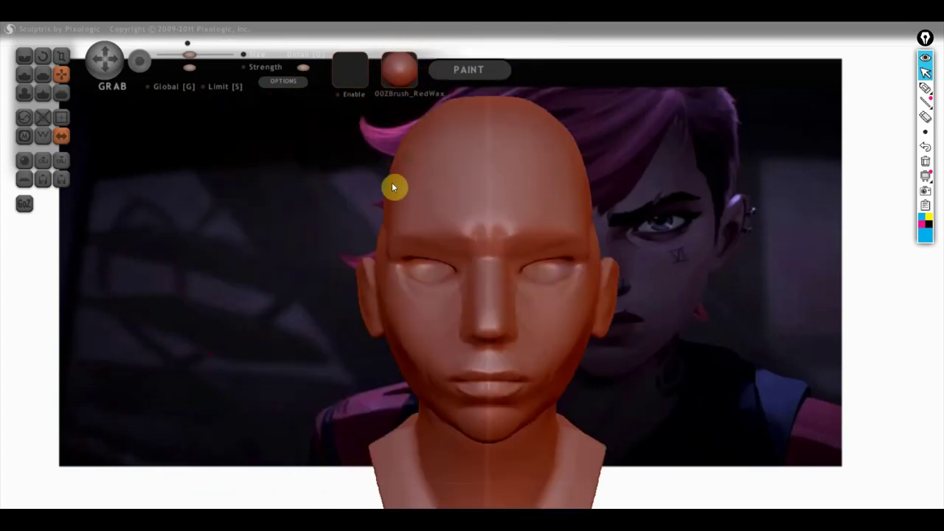
{"action": "scroll", "coordinate": [407, 262], "scroll_direction": "up", "scroll_amount": 3}
{"action": "left_click_drag", "start_coordinate": [370, 256], "coordinate": [348, 272]}
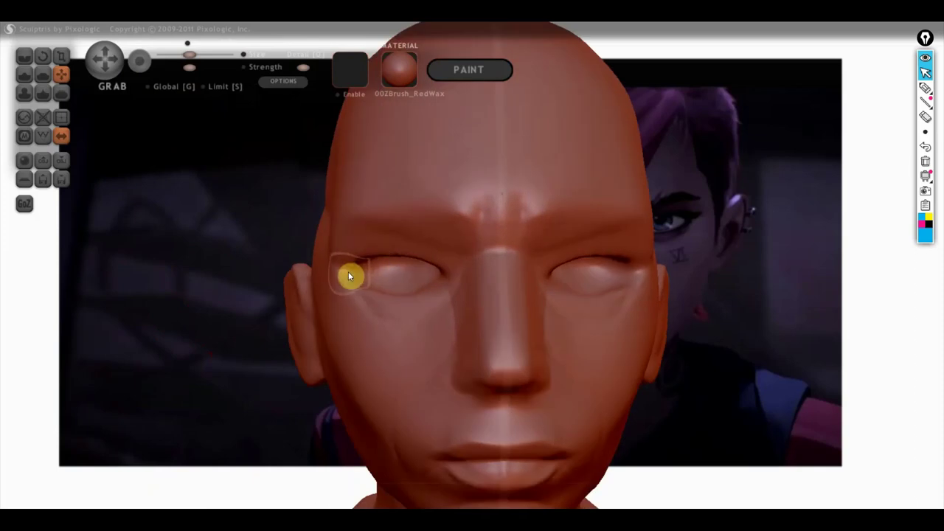
{"action": "right_click_drag", "start_coordinate": [348, 267], "coordinate": [508, 274]}
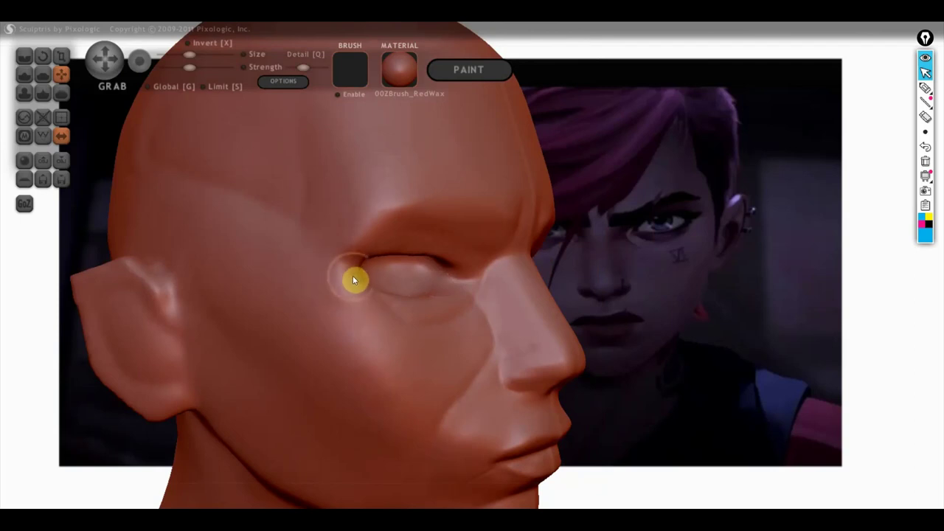
{"action": "left_click_drag", "start_coordinate": [343, 280], "coordinate": [355, 283]}
{"action": "right_click_drag", "start_coordinate": [355, 284], "coordinate": [381, 289]}
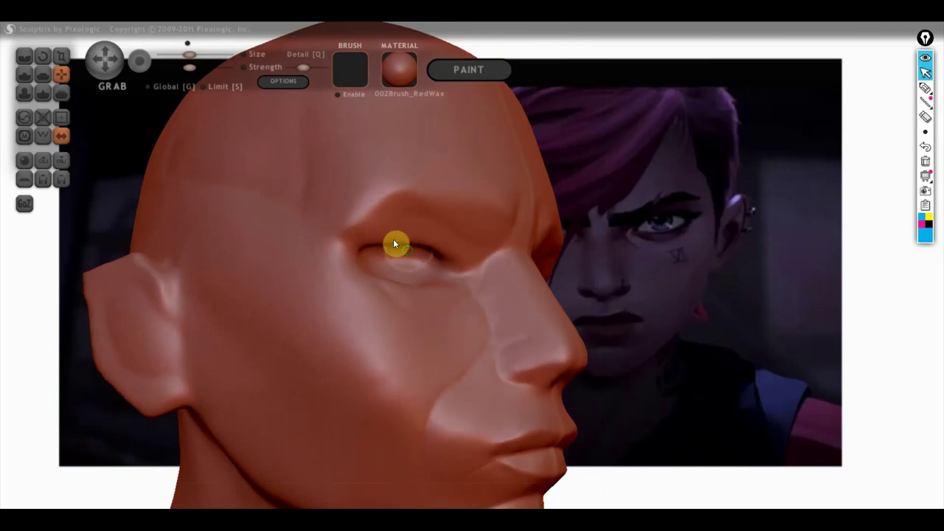
{"action": "right_click_drag", "start_coordinate": [393, 239], "coordinate": [302, 263]}
- Zoom in and lift the brow slightly on both sides, checking it from three-quarter views
{"action": "scroll", "coordinate": [390, 267], "scroll_direction": "down", "scroll_amount": 5}
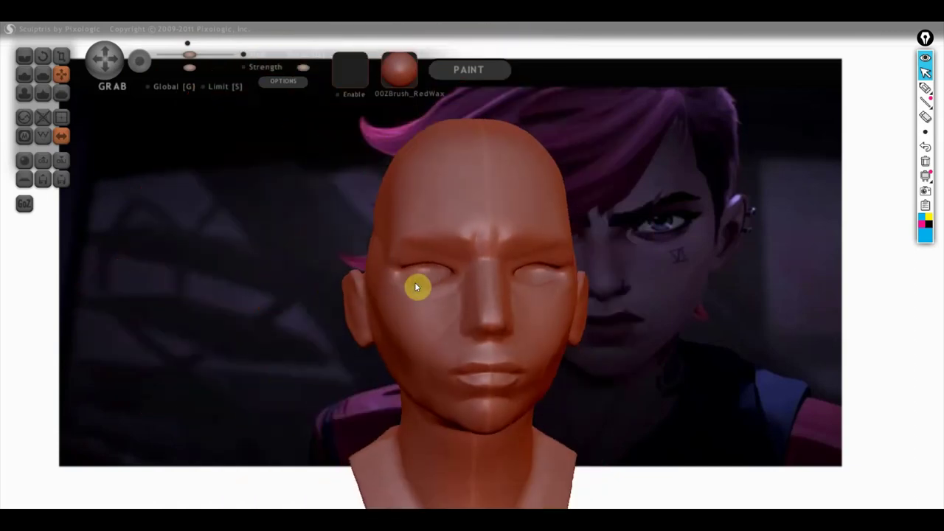
{"action": "right_click_drag", "start_coordinate": [415, 281], "coordinate": [398, 282]}
{"action": "scroll", "coordinate": [417, 282], "scroll_direction": "down", "scroll_amount": 2}
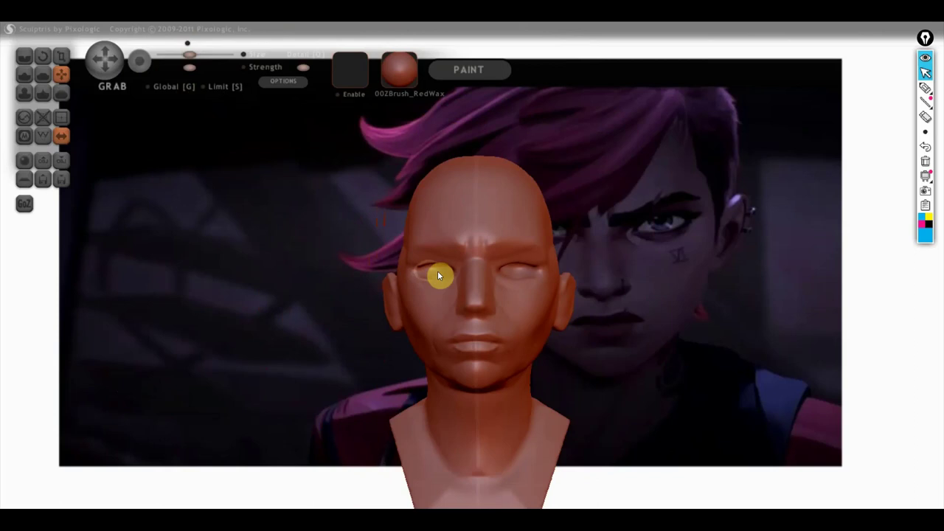
{"action": "scroll", "coordinate": [440, 286], "scroll_direction": "down", "scroll_amount": 2}
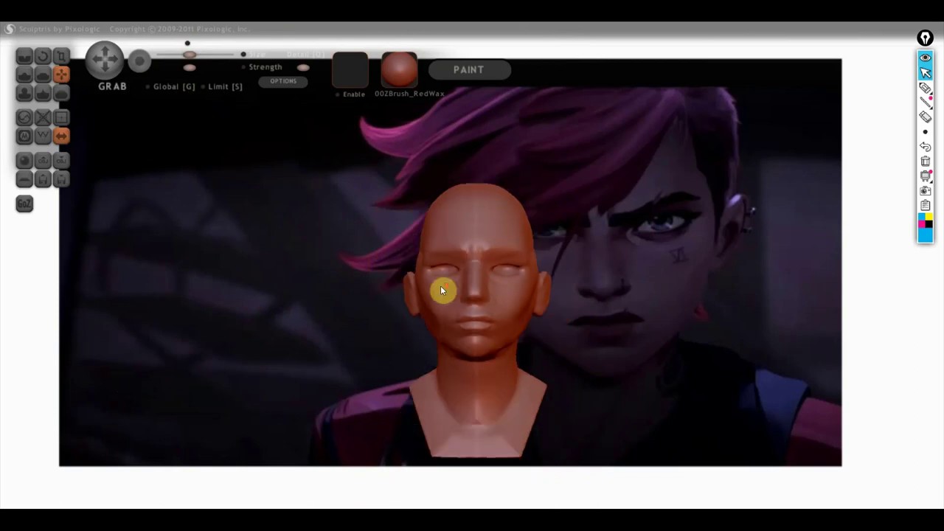
{"action": "left_click_drag", "start_coordinate": [445, 276], "coordinate": [445, 270]}
{"action": "scroll", "coordinate": [541, 252], "scroll_direction": "up", "scroll_amount": 2}
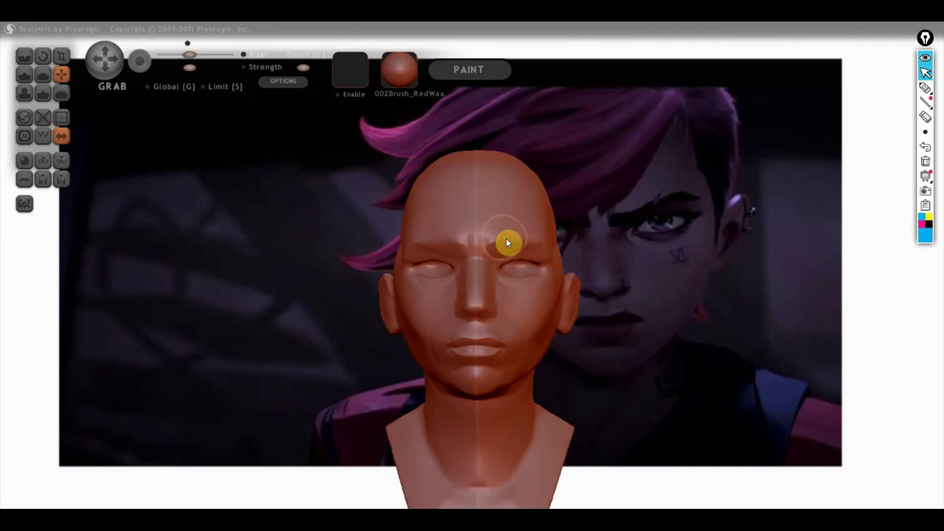
{"action": "left_click_drag", "start_coordinate": [526, 242], "coordinate": [534, 238]}
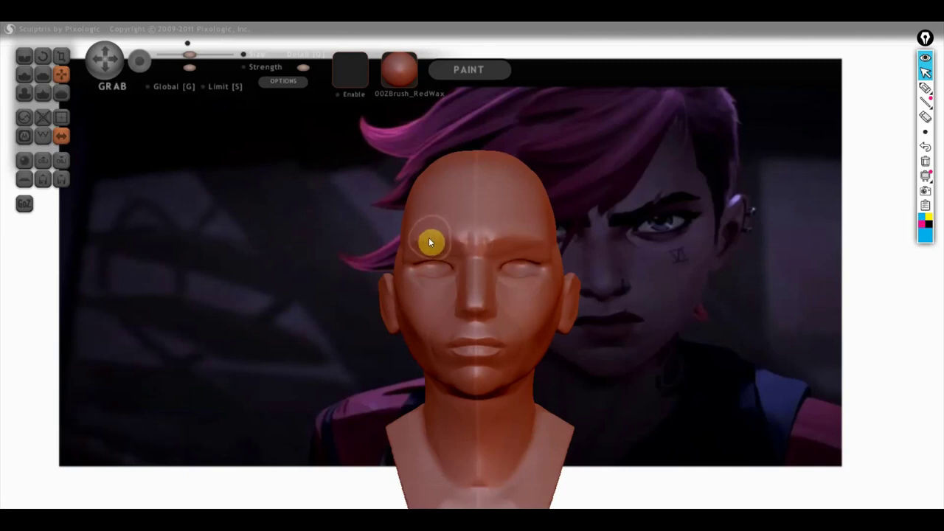
{"action": "right_click_drag", "start_coordinate": [489, 226], "coordinate": [444, 261]}
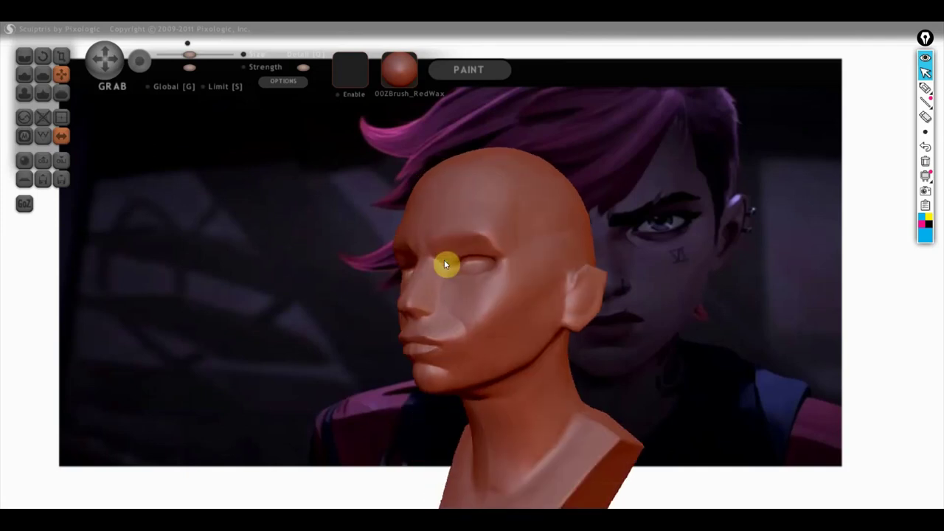
{"action": "scroll", "coordinate": [485, 286], "scroll_direction": "up", "scroll_amount": 3}
{"action": "right_click_drag", "start_coordinate": [484, 285], "coordinate": [469, 301]}
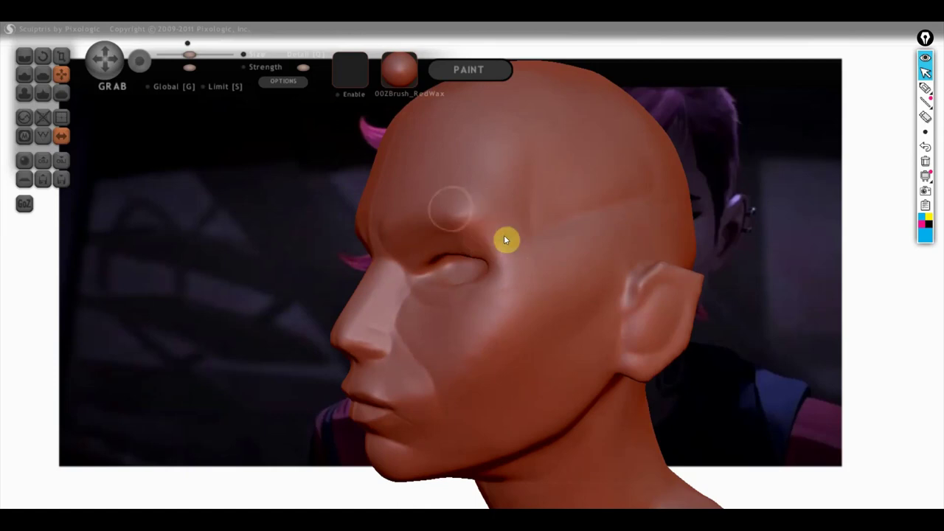
{"action": "right_click_drag", "start_coordinate": [474, 215], "coordinate": [552, 232]}
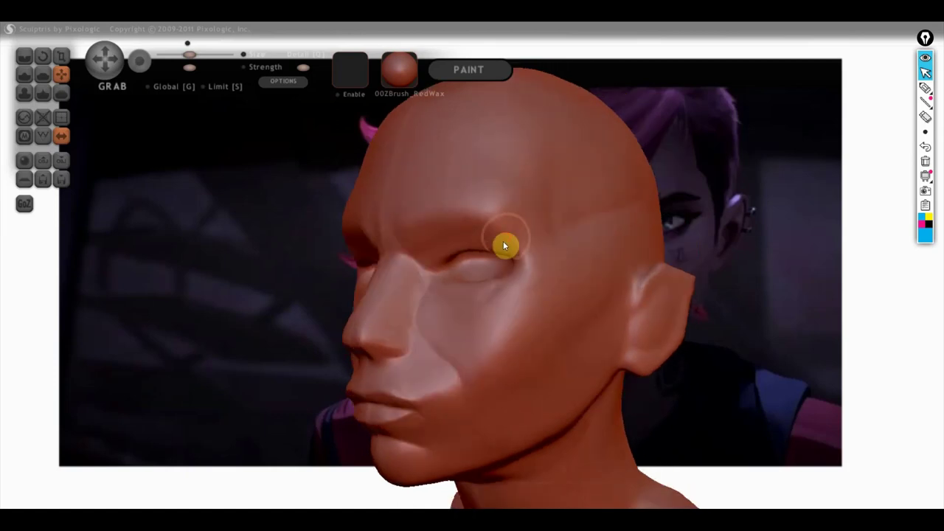
- With the Clay Draw brush, build raised upper eyelid ridges and a defined, higher right brow
{"action": "left_click", "coordinate": [25, 74]}
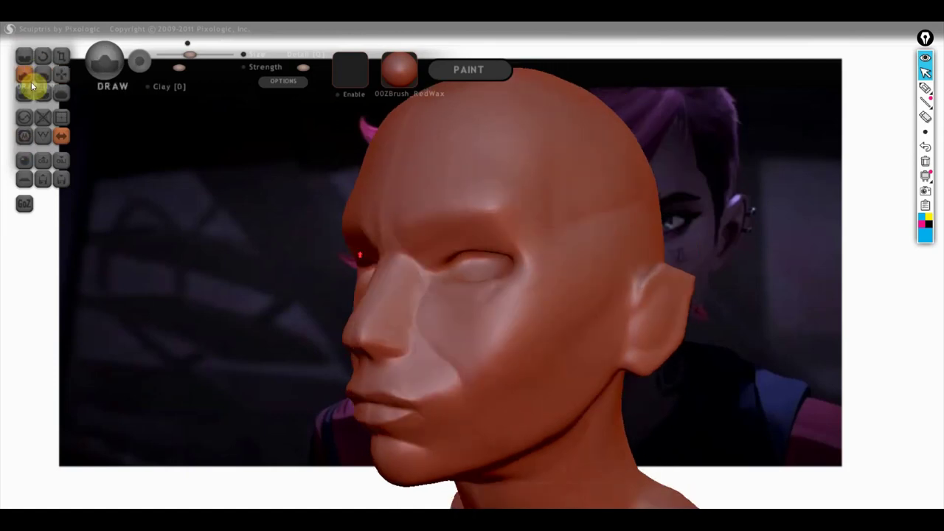
{"action": "scroll", "coordinate": [485, 224], "scroll_direction": "up", "scroll_amount": 3}
{"action": "right_click_drag", "start_coordinate": [493, 225], "coordinate": [524, 222]}
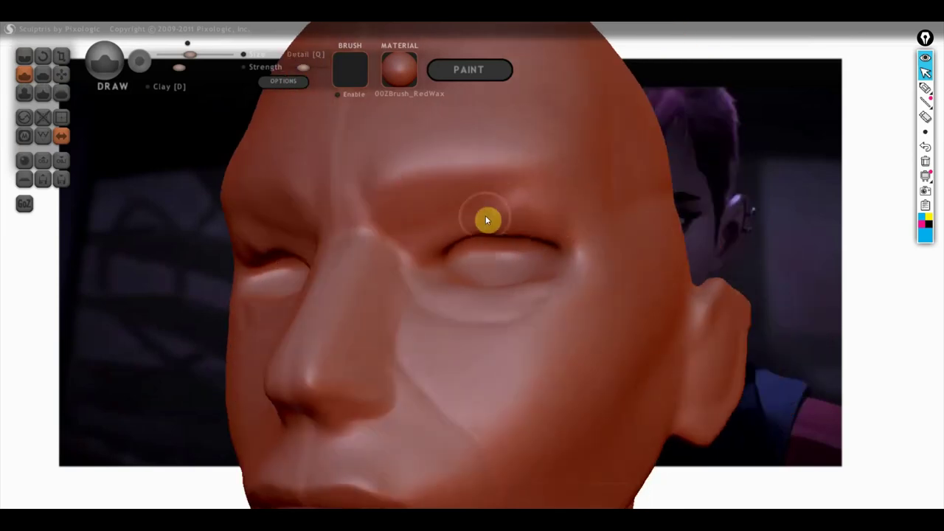
{"action": "left_click_drag", "start_coordinate": [490, 216], "coordinate": [556, 221]}
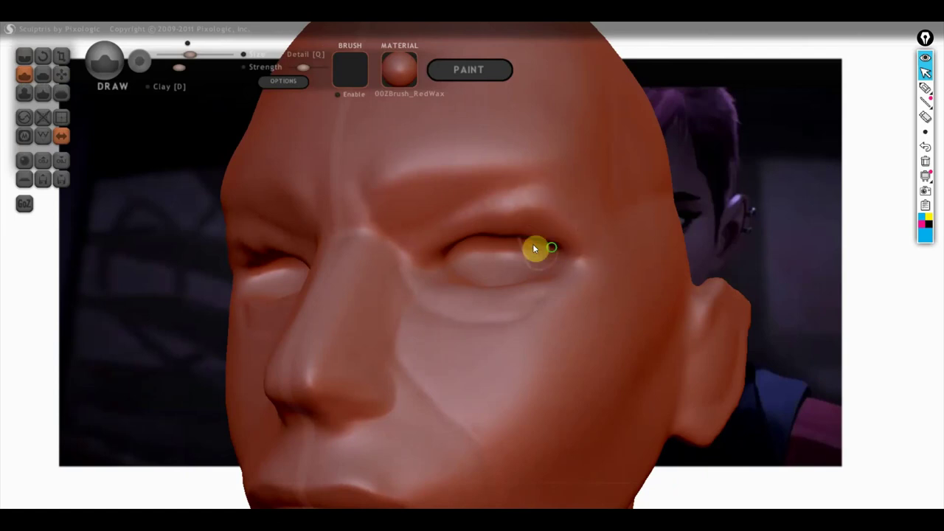
{"action": "right_click_drag", "start_coordinate": [532, 244], "coordinate": [595, 248]}
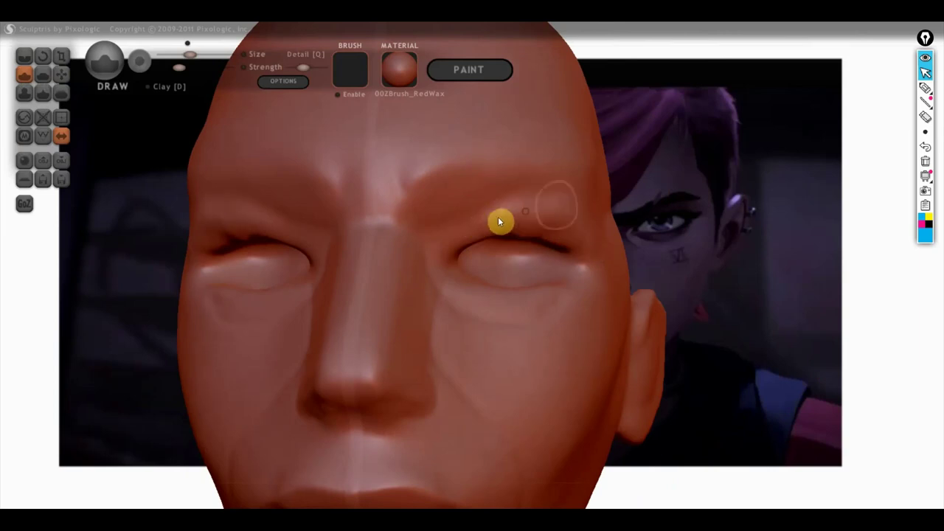
{"action": "left_click_drag", "start_coordinate": [447, 173], "coordinate": [518, 160]}
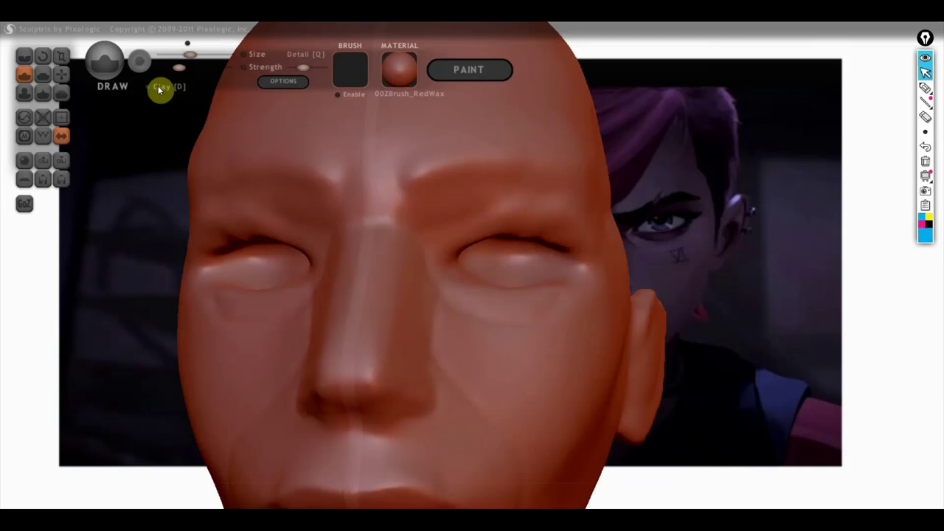
{"action": "mouse_move", "coordinate": [415, 183]}
{"action": "left_mouse_down"}
{"action": "mouse_move", "coordinate": [514, 169]}
{"action": "mouse_move", "coordinate": [406, 185]}
{"action": "mouse_move", "coordinate": [514, 160]}
{"action": "mouse_move", "coordinate": [579, 179]}
{"action": "left_mouse_up"}
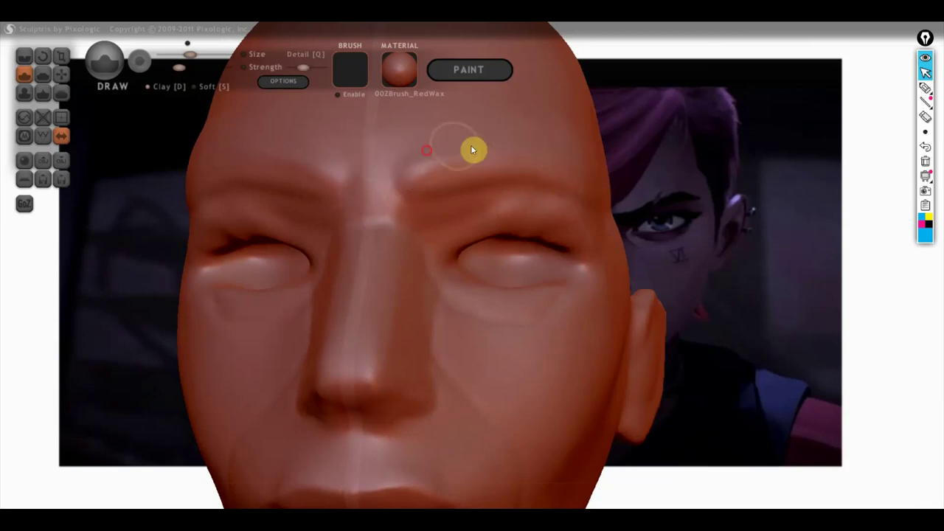
{"action": "right_click_drag", "start_coordinate": [432, 242], "coordinate": [408, 230]}
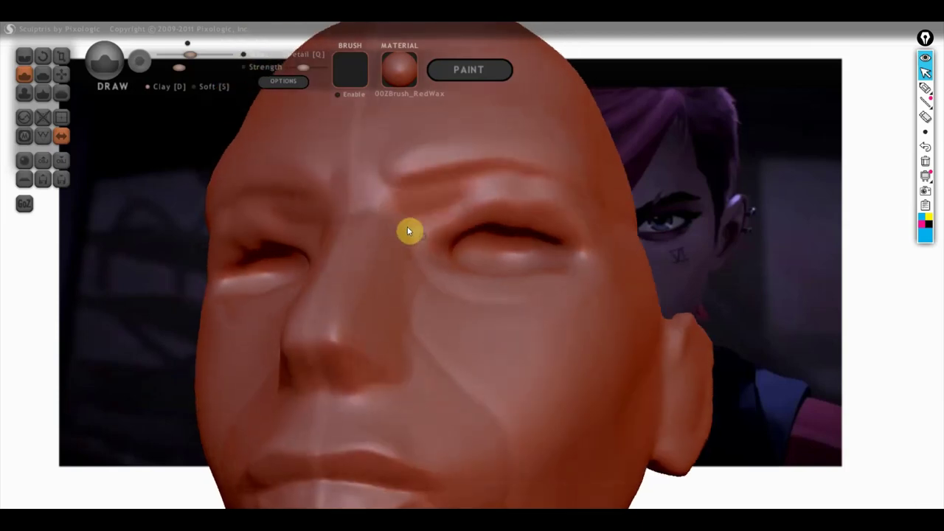
{"action": "left_click", "coordinate": [24, 56]}
{"action": "mouse_move", "coordinate": [393, 199]}
{"action": "left_mouse_down"}
{"action": "mouse_move", "coordinate": [451, 168]}
{"action": "mouse_move", "coordinate": [511, 168]}
{"action": "left_mouse_up"}
{"action": "right_click_drag", "start_coordinate": [592, 208], "coordinate": [545, 237]}
{"action": "mouse_move", "coordinate": [545, 238]}
{"action": "left_mouse_down"}
{"action": "mouse_move", "coordinate": [472, 208]}
{"action": "mouse_move", "coordinate": [523, 243]}
{"action": "mouse_move", "coordinate": [455, 204]}
{"action": "mouse_move", "coordinate": [492, 226]}
{"action": "left_mouse_up"}
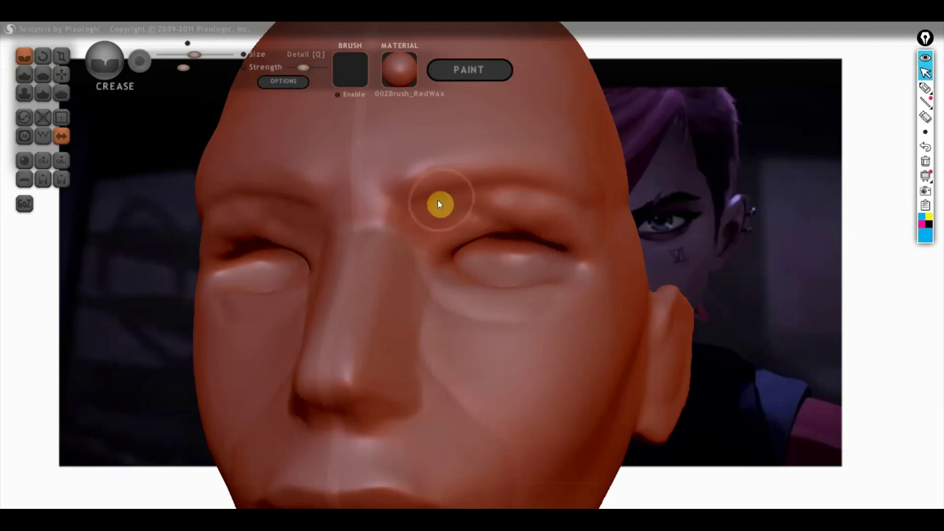
{"action": "right_click_drag", "start_coordinate": [413, 216], "coordinate": [339, 216]}
{"action": "mouse_move", "coordinate": [345, 218]}
{"action": "left_mouse_down"}
{"action": "mouse_move", "coordinate": [364, 270]}
{"action": "mouse_move", "coordinate": [361, 226]}
{"action": "mouse_move", "coordinate": [337, 251]}
{"action": "mouse_move", "coordinate": [361, 214]}
{"action": "mouse_move", "coordinate": [325, 263]}
{"action": "mouse_move", "coordinate": [344, 305]}
{"action": "mouse_move", "coordinate": [442, 323]}
{"action": "left_mouse_up"}
{"action": "mouse_move", "coordinate": [633, 250]}
{"action": "left_mouse_down"}
{"action": "mouse_move", "coordinate": [656, 236]}
{"action": "mouse_move", "coordinate": [678, 247]}
{"action": "left_mouse_up"}
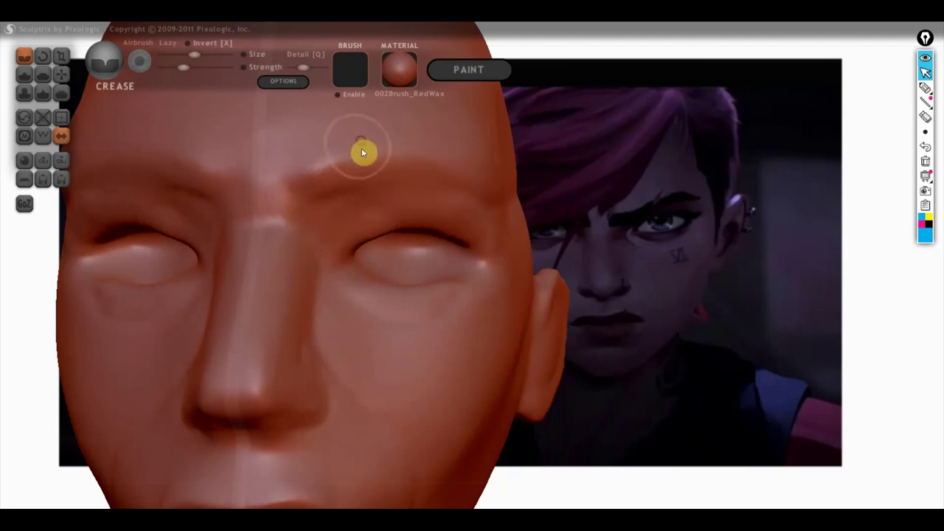
{"action": "scroll", "coordinate": [341, 194], "scroll_direction": "down", "scroll_amount": 5}
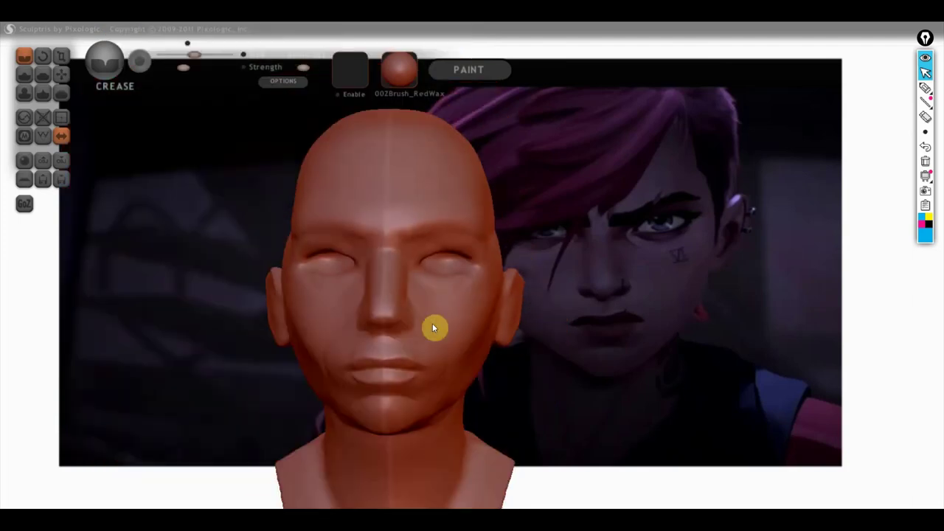
{"action": "left_click_drag", "start_coordinate": [612, 381], "coordinate": [683, 369]}
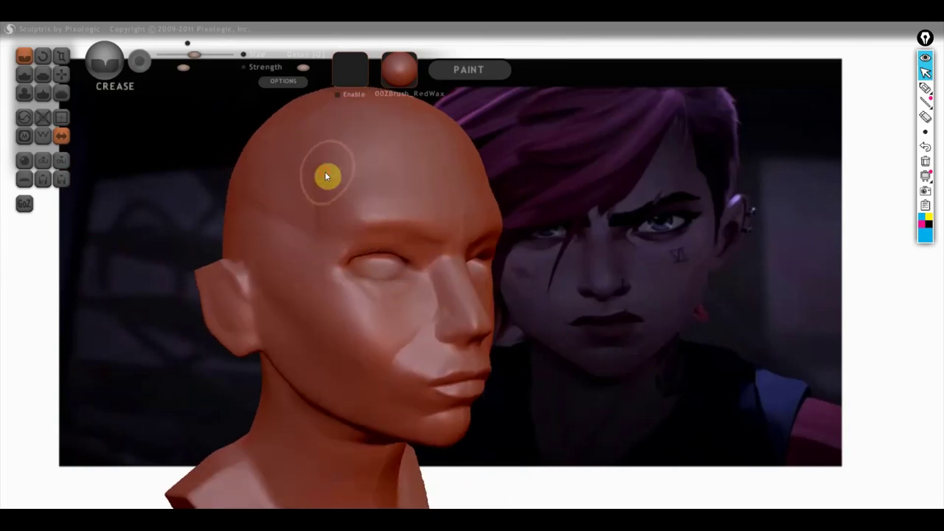
{"action": "right_click_drag", "start_coordinate": [398, 327], "coordinate": [114, 337]}
{"action": "mouse_move", "coordinate": [649, 337]}
{"action": "right_mouse_down"}
{"action": "mouse_move", "coordinate": [779, 293]}
{"action": "mouse_move", "coordinate": [772, 305]}
{"action": "right_mouse_up"}
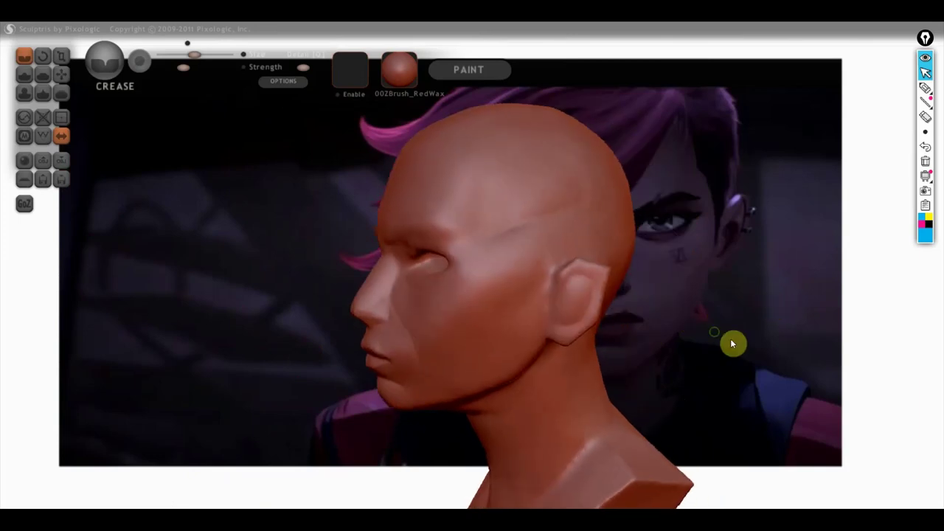
{"action": "scroll", "coordinate": [678, 302], "scroll_direction": "up", "scroll_amount": 2}
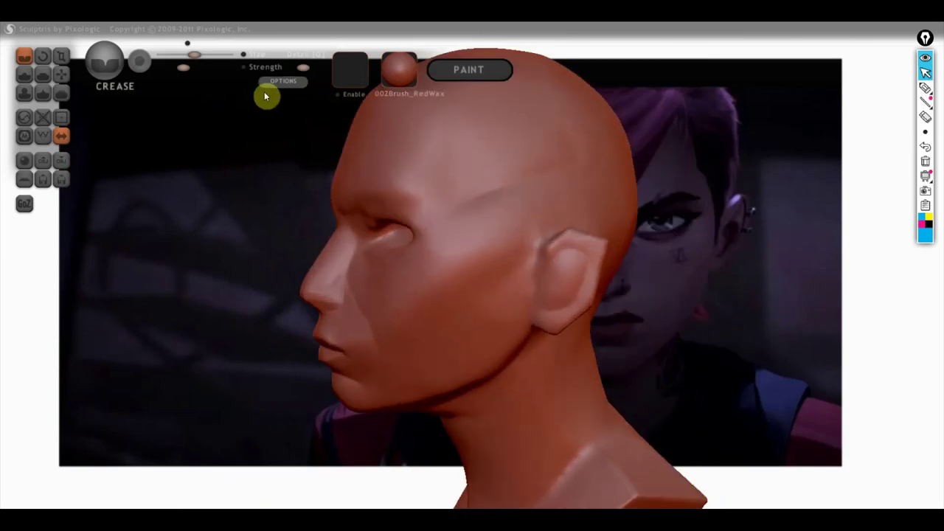
- Load the Vi profile screenshot from the desktop as the viewport background via OPTIONS > BACKGROUND
{"action": "left_click", "coordinate": [283, 81]}
{"action": "left_click", "coordinate": [531, 95]}
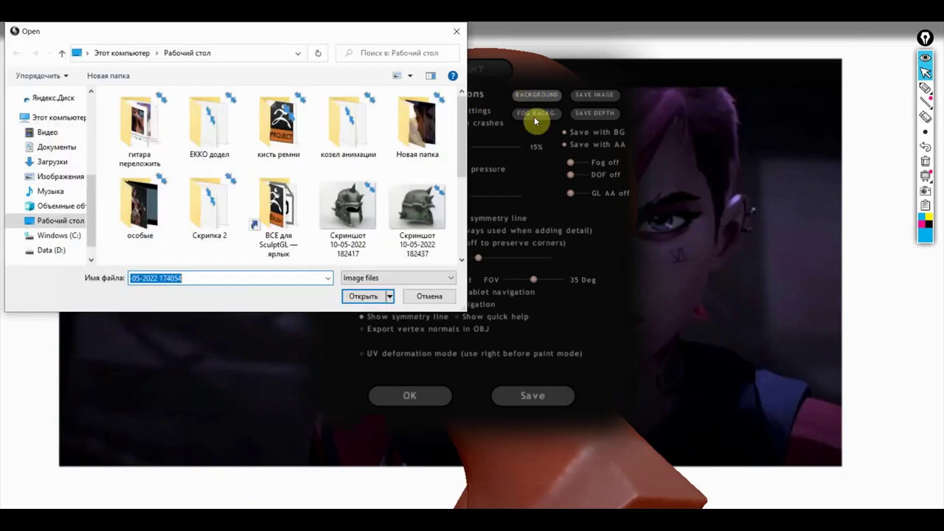
{"action": "left_click", "coordinate": [280, 213]}
{"action": "scroll", "coordinate": [292, 219], "scroll_direction": "down", "scroll_amount": 1}
{"action": "scroll", "coordinate": [293, 220], "scroll_direction": "down", "scroll_amount": 1}
{"action": "left_click", "coordinate": [209, 137]}
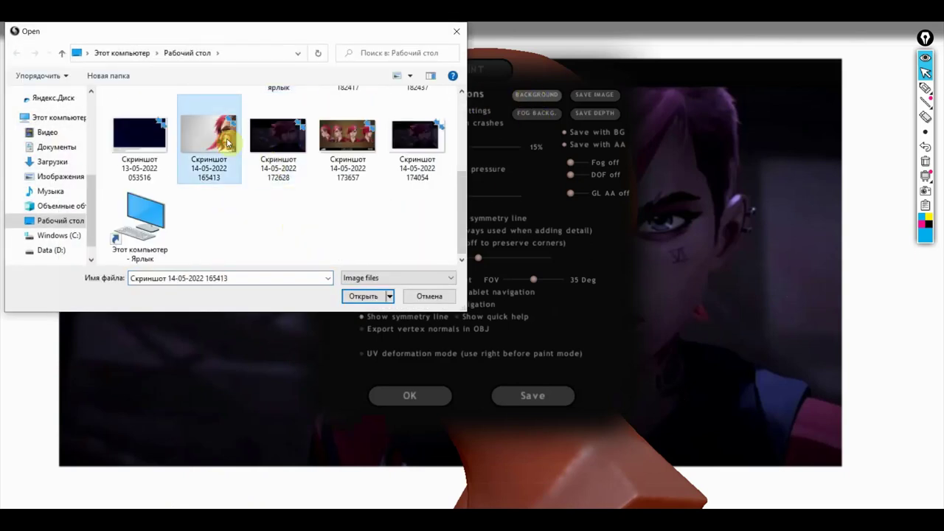
{"action": "left_click", "coordinate": [368, 299]}
{"action": "left_click", "coordinate": [413, 393]}
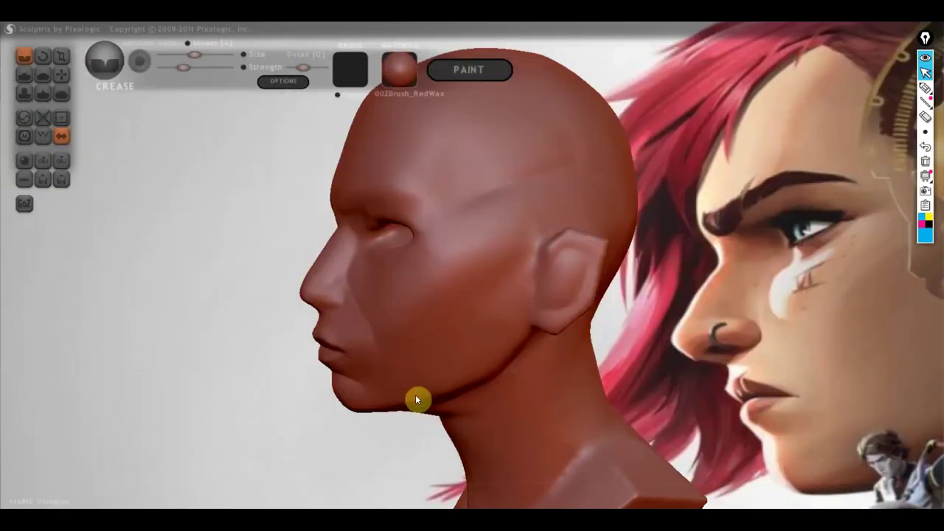
- Orbit the bust through front, three-quarter and left profile views against the reference, zooming in
{"action": "mouse_move", "coordinate": [488, 305]}
{"action": "right_mouse_down"}
{"action": "mouse_move", "coordinate": [706, 327]}
{"action": "mouse_move", "coordinate": [699, 345]}
{"action": "right_mouse_up"}
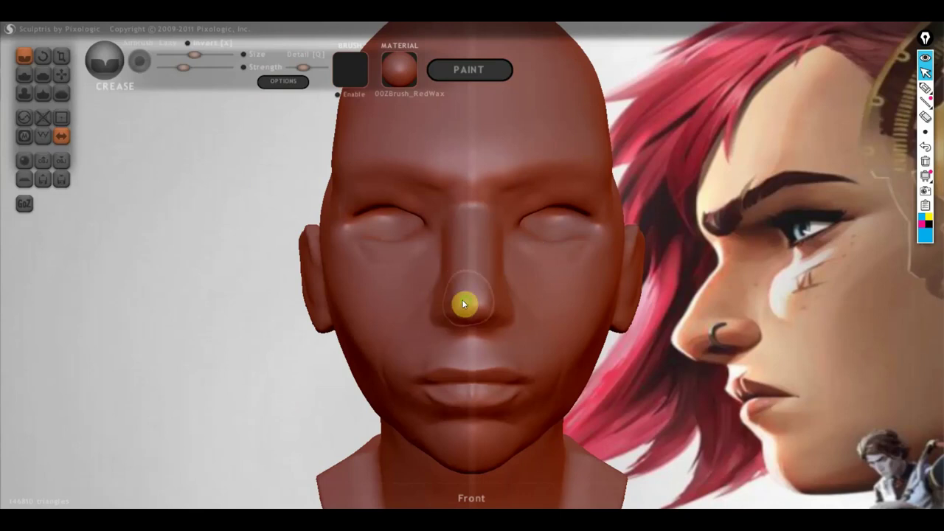
{"action": "right_click_drag", "start_coordinate": [464, 302], "coordinate": [472, 295]}
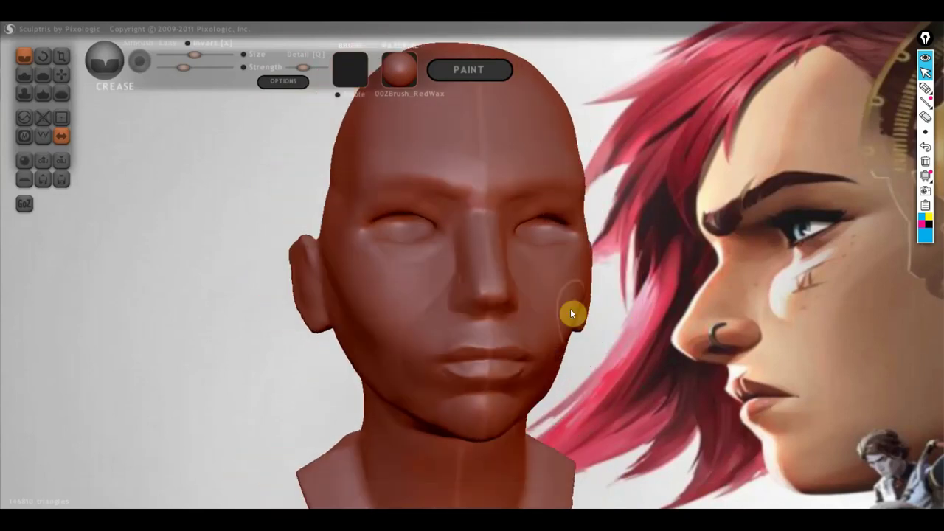
{"action": "right_click_drag", "start_coordinate": [558, 321], "coordinate": [596, 331], "text": "shift"}
{"action": "mouse_move", "coordinate": [693, 388]}
{"action": "right_mouse_down"}
{"action": "mouse_move", "coordinate": [472, 382]}
{"action": "mouse_move", "coordinate": [884, 392]}
{"action": "mouse_move", "coordinate": [843, 388]}
{"action": "mouse_move", "coordinate": [576, 417]}
{"action": "mouse_move", "coordinate": [621, 474]}
{"action": "mouse_move", "coordinate": [611, 457]}
{"action": "mouse_move", "coordinate": [571, 457]}
{"action": "mouse_move", "coordinate": [572, 434]}
{"action": "mouse_move", "coordinate": [541, 416]}
{"action": "right_mouse_up"}
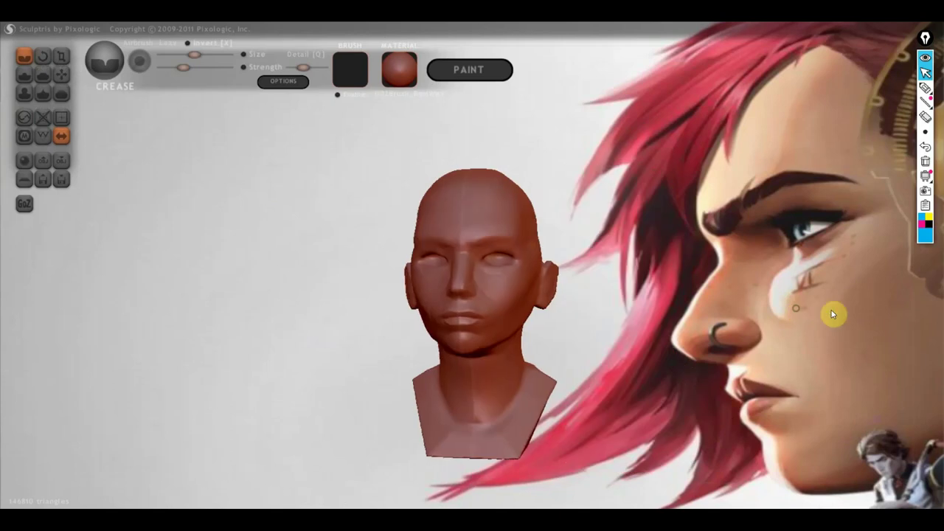
{"action": "scroll", "coordinate": [693, 313], "scroll_direction": "up", "scroll_amount": 2}
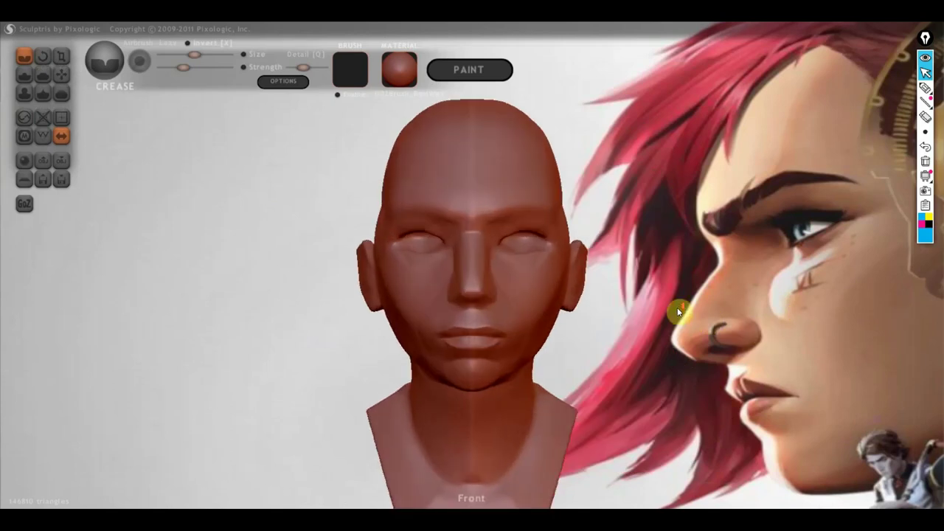
{"action": "left_click_drag", "start_coordinate": [678, 310], "coordinate": [600, 299]}
{"action": "scroll", "coordinate": [718, 295], "scroll_direction": "up", "scroll_amount": 2}
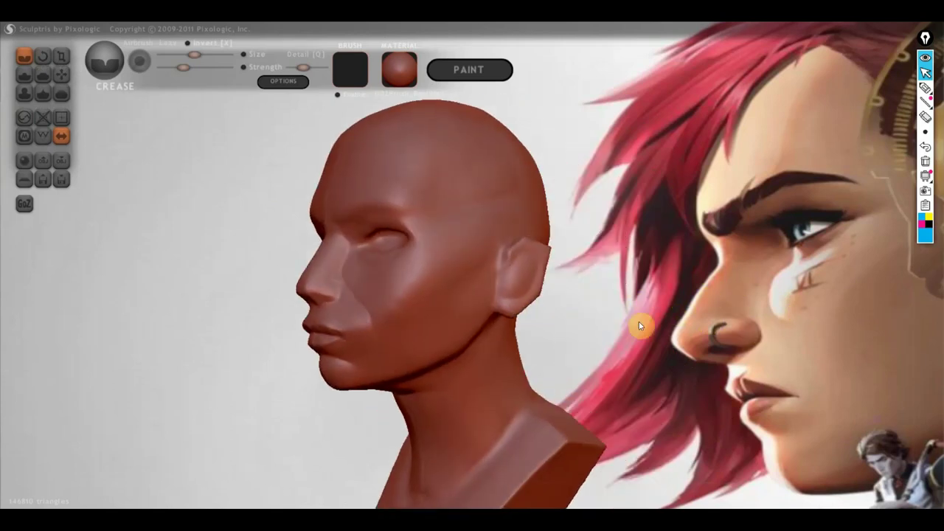
{"action": "left_click_drag", "start_coordinate": [639, 326], "coordinate": [389, 299]}
{"action": "left_click_drag", "start_coordinate": [621, 331], "coordinate": [565, 328]}
{"action": "scroll", "coordinate": [568, 327], "scroll_direction": "up", "scroll_amount": 2}
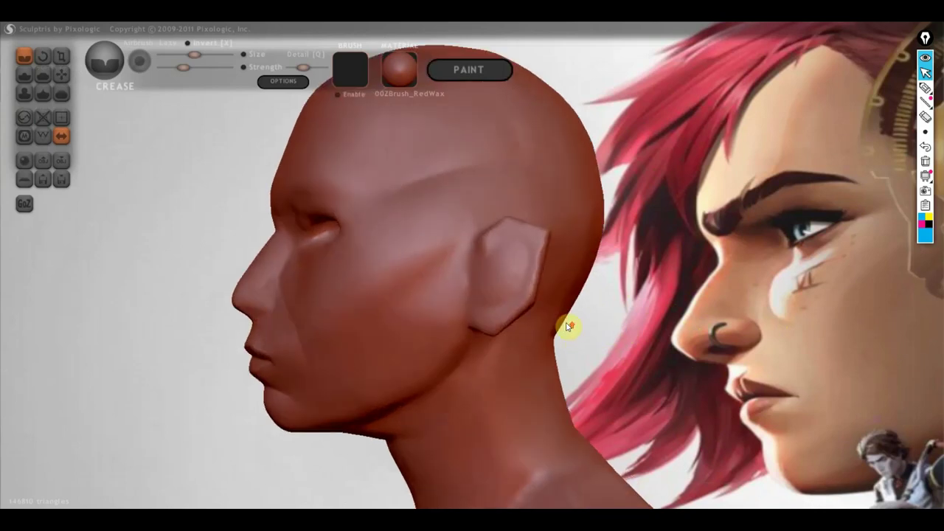
{"action": "scroll", "coordinate": [569, 326], "scroll_direction": "up", "scroll_amount": 2}
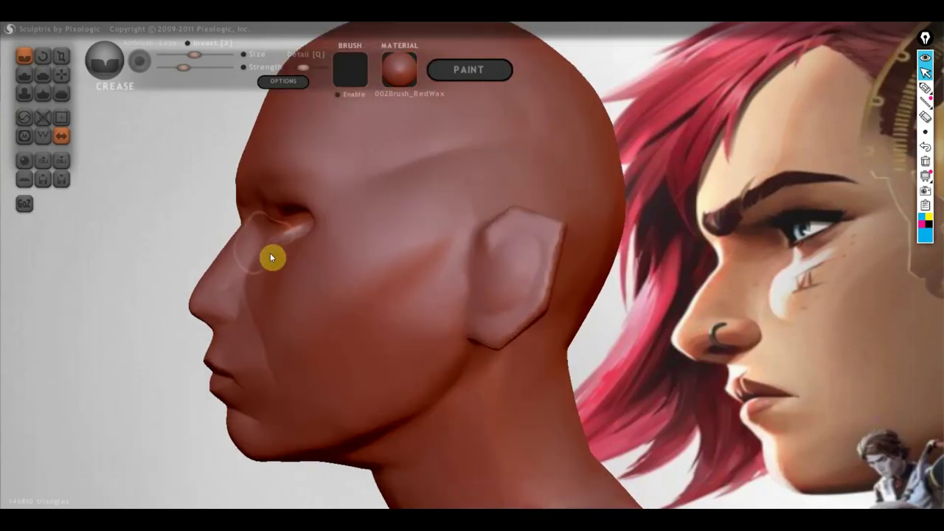
- Switch to the Grab brush and trace the reference's hairline and brow ridge in blue
{"action": "left_click", "coordinate": [62, 76]}
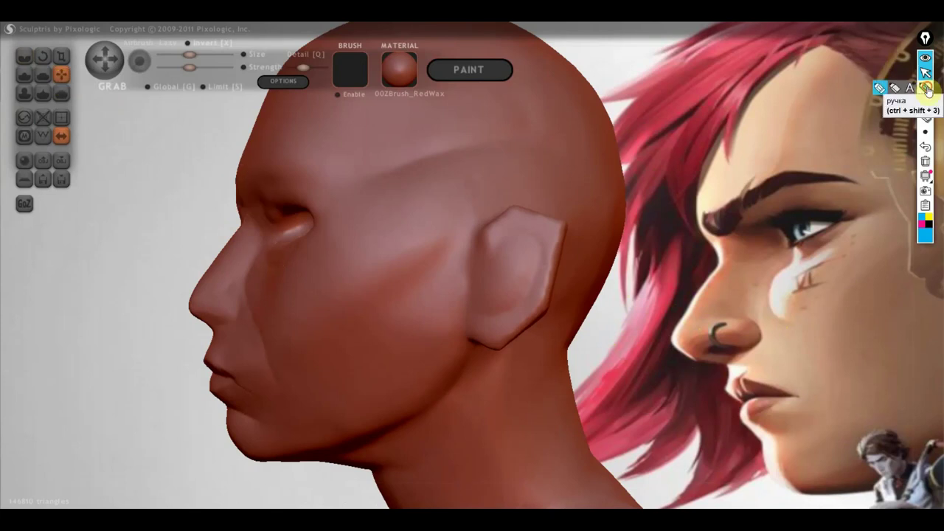
{"action": "left_click", "coordinate": [927, 88]}
{"action": "left_click_drag", "start_coordinate": [700, 229], "coordinate": [717, 270]}
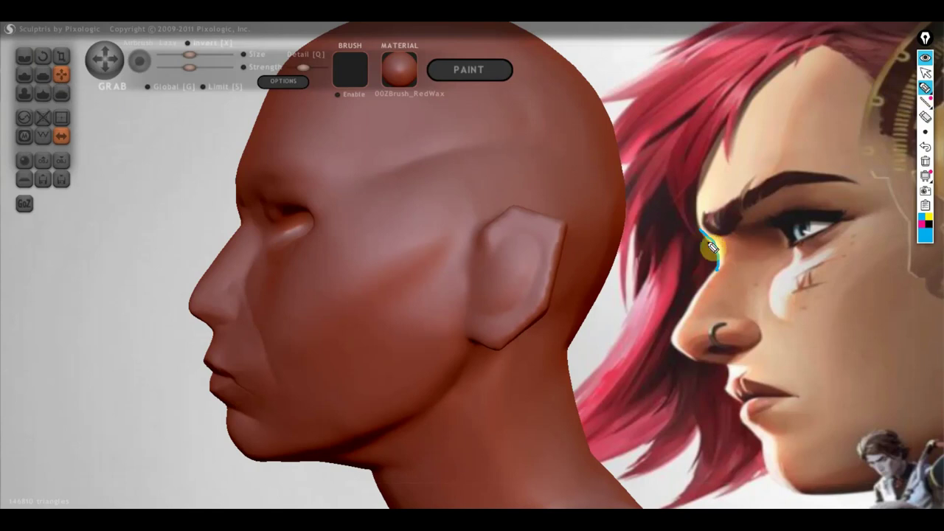
{"action": "left_click_drag", "start_coordinate": [697, 168], "coordinate": [700, 234]}
{"action": "left_click_drag", "start_coordinate": [702, 163], "coordinate": [707, 232]}
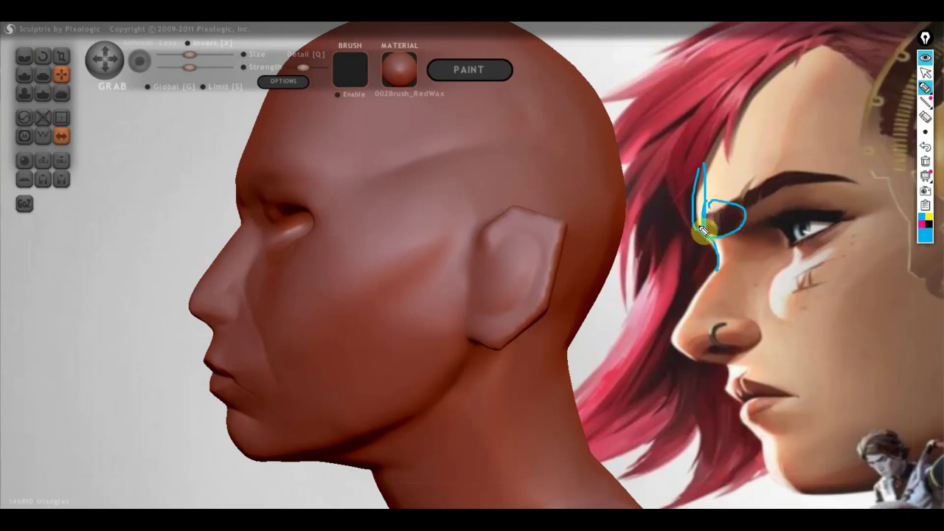
{"action": "left_click_drag", "start_coordinate": [720, 188], "coordinate": [715, 243]}
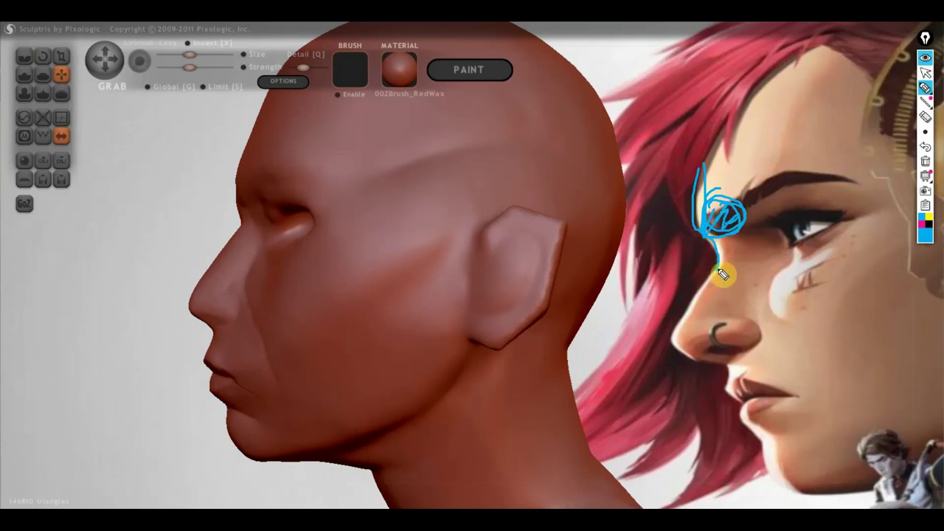
- Trace the reference's nose profile, nose tip underside and upper lip line in blue
{"action": "left_click_drag", "start_coordinate": [714, 281], "coordinate": [693, 318]}
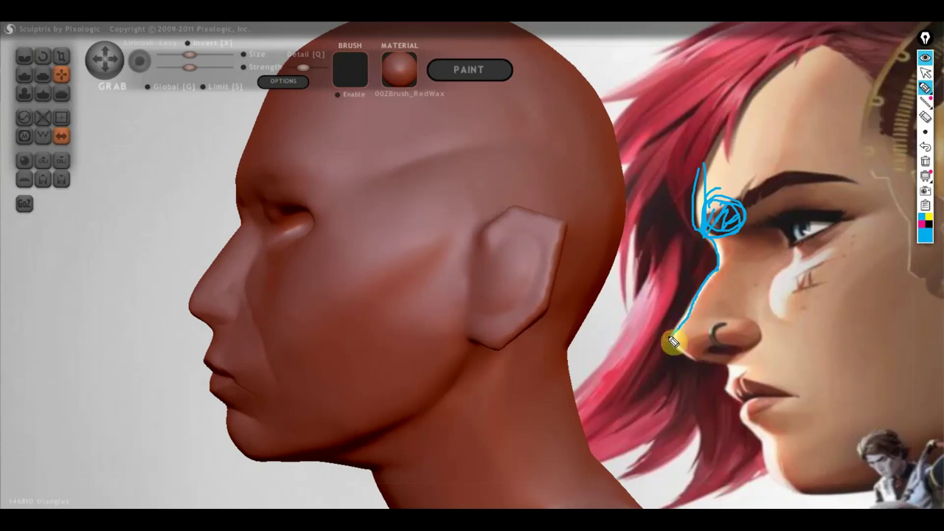
{"action": "left_click_drag", "start_coordinate": [670, 339], "coordinate": [696, 367]}
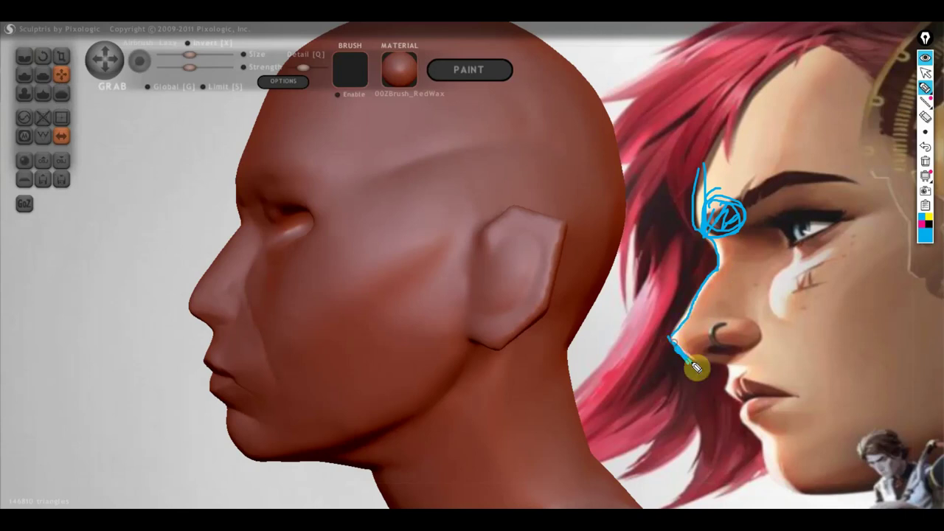
{"action": "mouse_move", "coordinate": [671, 323]}
{"action": "left_mouse_down"}
{"action": "mouse_move", "coordinate": [696, 367]}
{"action": "mouse_move", "coordinate": [762, 332]}
{"action": "mouse_move", "coordinate": [708, 325]}
{"action": "left_mouse_up"}
{"action": "left_click_drag", "start_coordinate": [732, 377], "coordinate": [730, 385]}
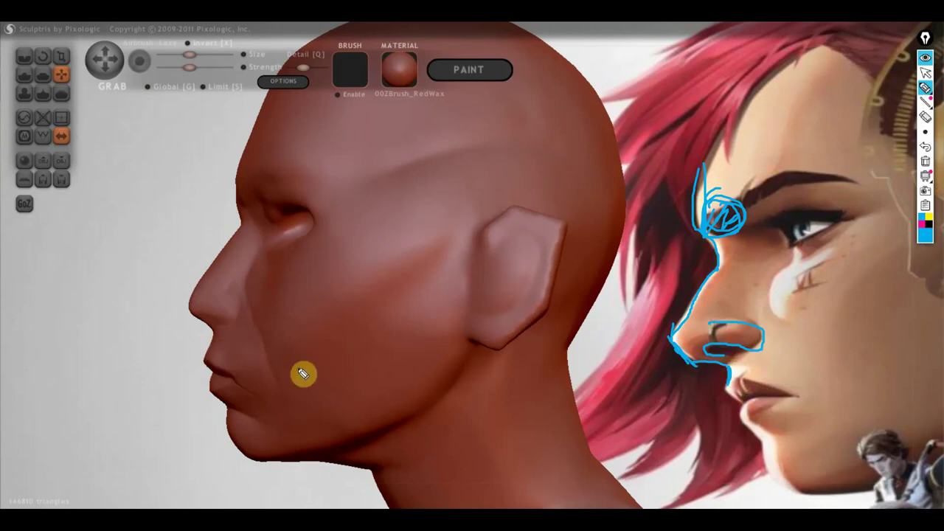
{"action": "mouse_move", "coordinate": [731, 381]}
{"action": "left_mouse_down"}
{"action": "mouse_move", "coordinate": [799, 402]}
{"action": "mouse_move", "coordinate": [741, 432]}
{"action": "mouse_move", "coordinate": [738, 408]}
{"action": "mouse_move", "coordinate": [916, 363]}
{"action": "left_mouse_up"}
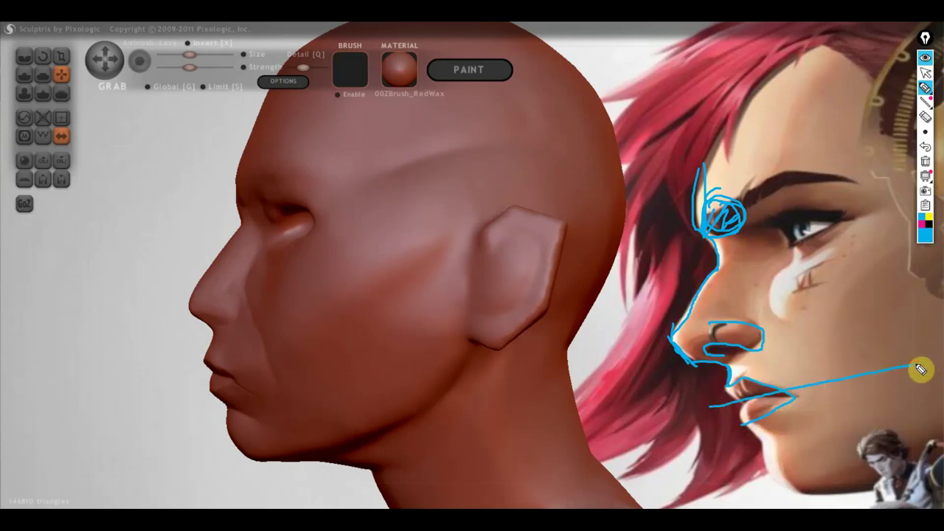
- Mark the reference's cheek, cheekbone and upper eyelid, and loop the sculpt's brow
{"action": "left_click_drag", "start_coordinate": [780, 268], "coordinate": [747, 318]}
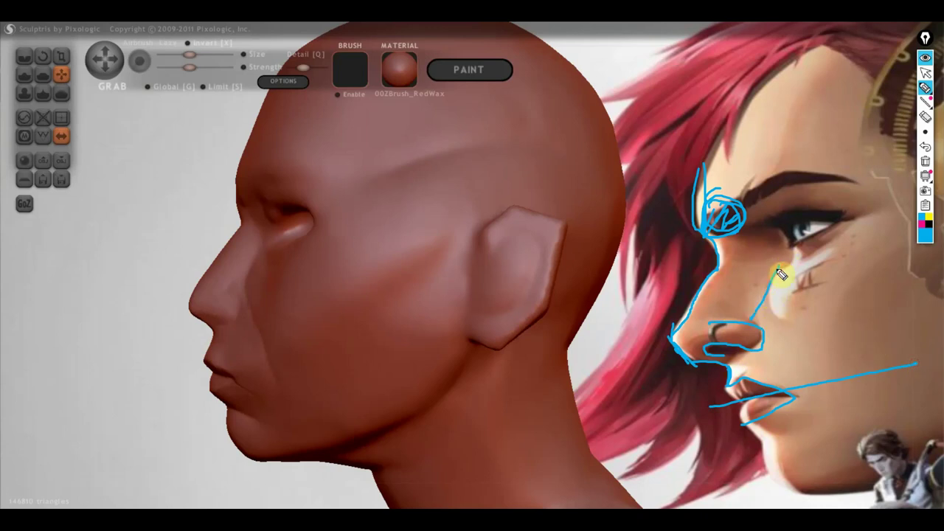
{"action": "mouse_move", "coordinate": [768, 230]}
{"action": "left_mouse_down"}
{"action": "mouse_move", "coordinate": [785, 243]}
{"action": "mouse_move", "coordinate": [780, 271]}
{"action": "left_mouse_up"}
{"action": "mouse_move", "coordinate": [768, 222]}
{"action": "left_mouse_down"}
{"action": "mouse_move", "coordinate": [743, 227]}
{"action": "mouse_move", "coordinate": [755, 278]}
{"action": "left_mouse_up"}
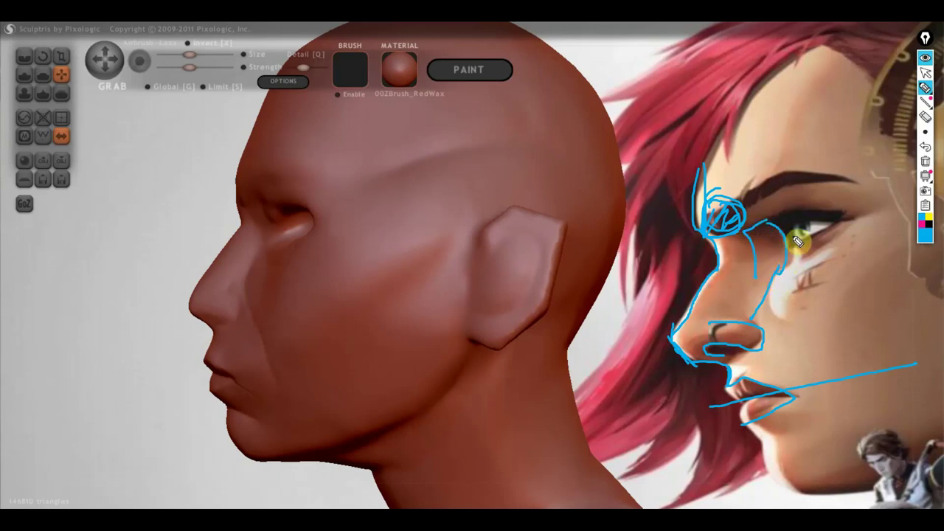
{"action": "mouse_move", "coordinate": [746, 230]}
{"action": "left_mouse_down"}
{"action": "mouse_move", "coordinate": [863, 216]}
{"action": "mouse_move", "coordinate": [739, 221]}
{"action": "mouse_move", "coordinate": [817, 189]}
{"action": "left_mouse_up"}
{"action": "mouse_move", "coordinate": [262, 182]}
{"action": "left_mouse_down"}
{"action": "mouse_move", "coordinate": [332, 211]}
{"action": "mouse_move", "coordinate": [256, 190]}
{"action": "left_mouse_up"}
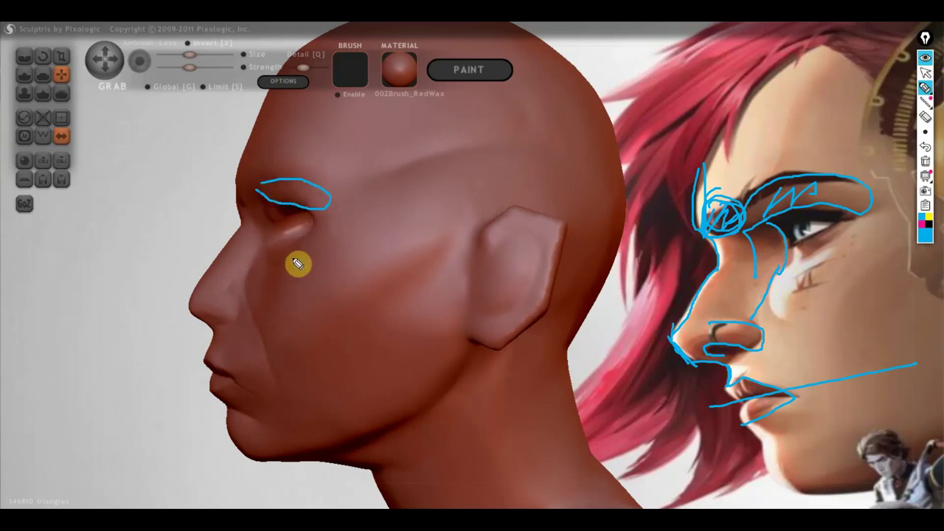
- Sketch the sculpt's nose bridge, nostril, nose side, cheek line, lip edge and jawline in blue
{"action": "left_click_drag", "start_coordinate": [239, 224], "coordinate": [228, 242]}
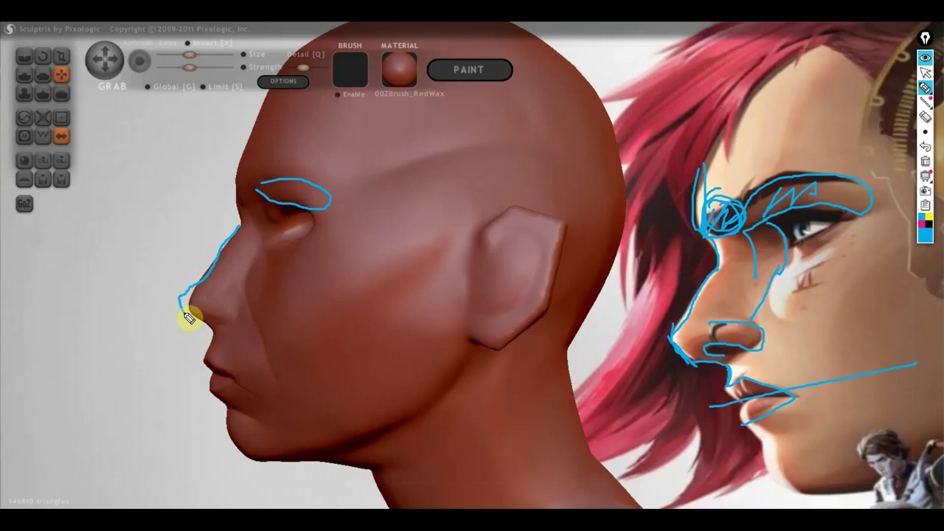
{"action": "left_click_drag", "start_coordinate": [214, 329], "coordinate": [222, 334]}
{"action": "mouse_move", "coordinate": [221, 295]}
{"action": "left_mouse_down"}
{"action": "mouse_move", "coordinate": [248, 299]}
{"action": "mouse_move", "coordinate": [244, 320]}
{"action": "mouse_move", "coordinate": [228, 332]}
{"action": "left_mouse_up"}
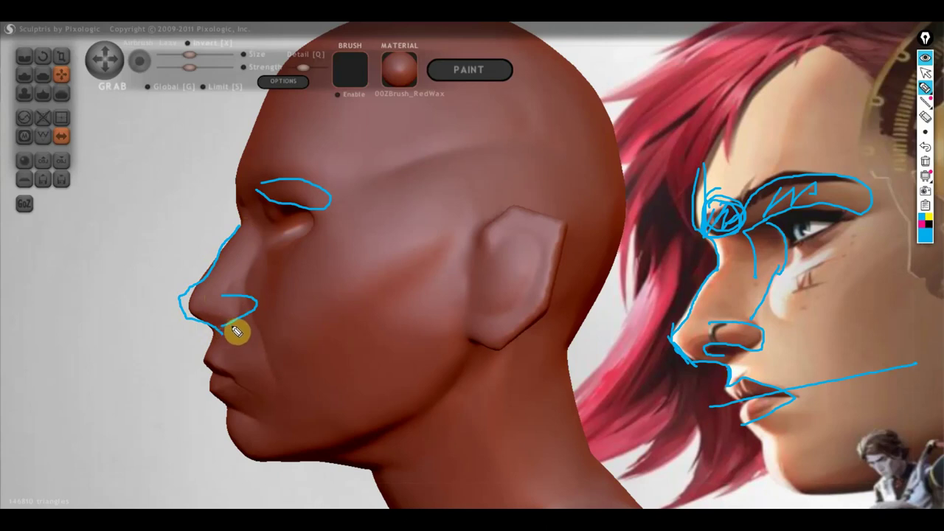
{"action": "left_click_drag", "start_coordinate": [259, 309], "coordinate": [223, 320]}
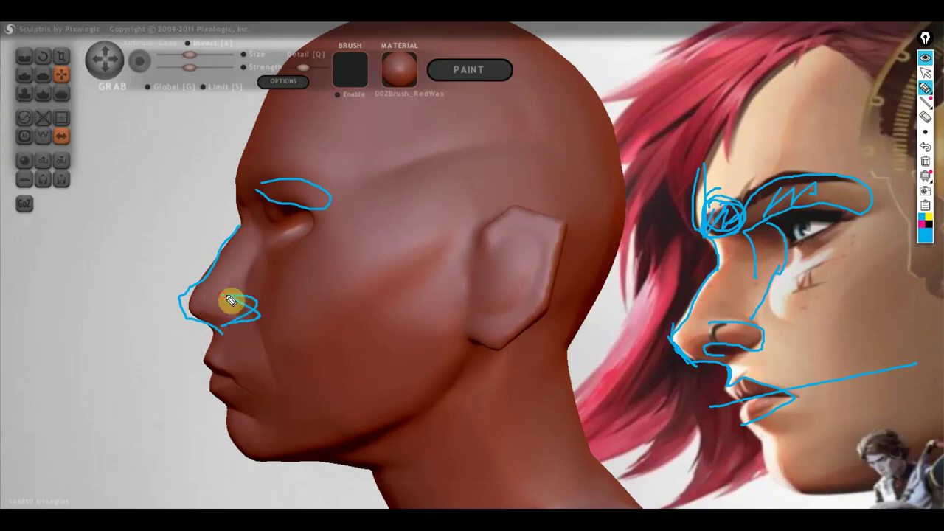
{"action": "left_click_drag", "start_coordinate": [266, 252], "coordinate": [252, 298]}
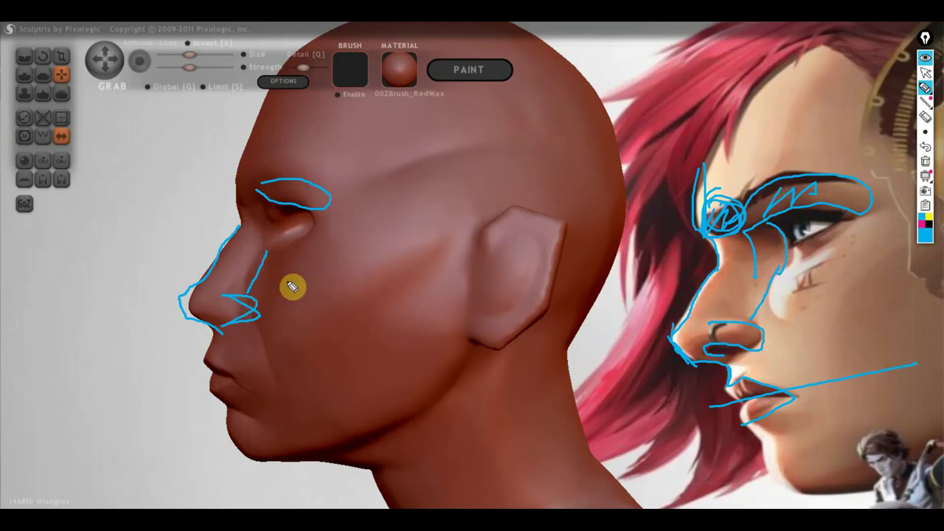
{"action": "left_click_drag", "start_coordinate": [266, 274], "coordinate": [317, 243]}
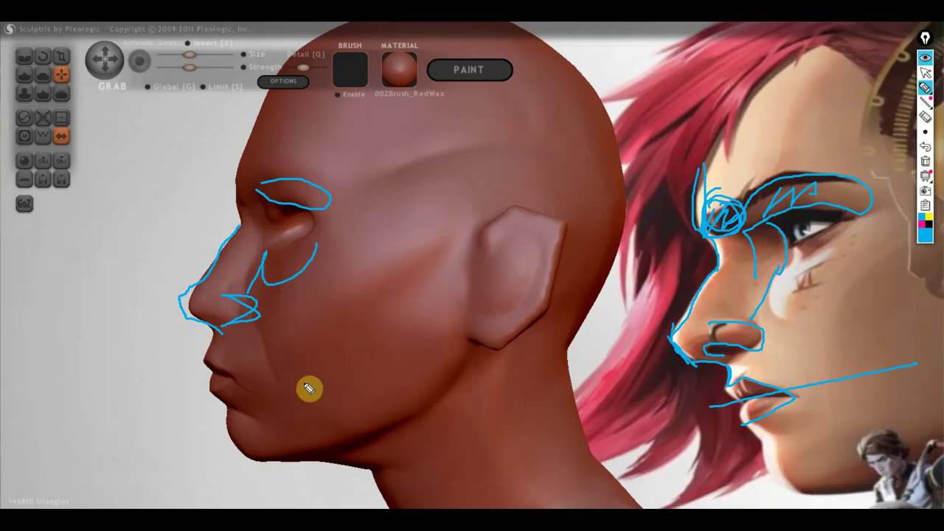
{"action": "mouse_move", "coordinate": [275, 290]}
{"action": "left_mouse_down"}
{"action": "mouse_move", "coordinate": [330, 327]}
{"action": "mouse_move", "coordinate": [332, 382]}
{"action": "mouse_move", "coordinate": [270, 432]}
{"action": "left_mouse_up"}
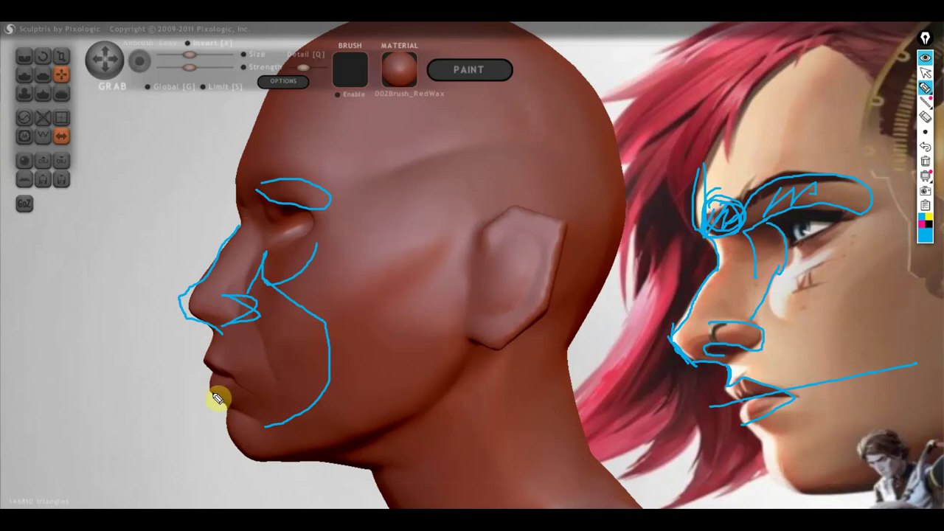
{"action": "left_click_drag", "start_coordinate": [210, 391], "coordinate": [226, 410]}
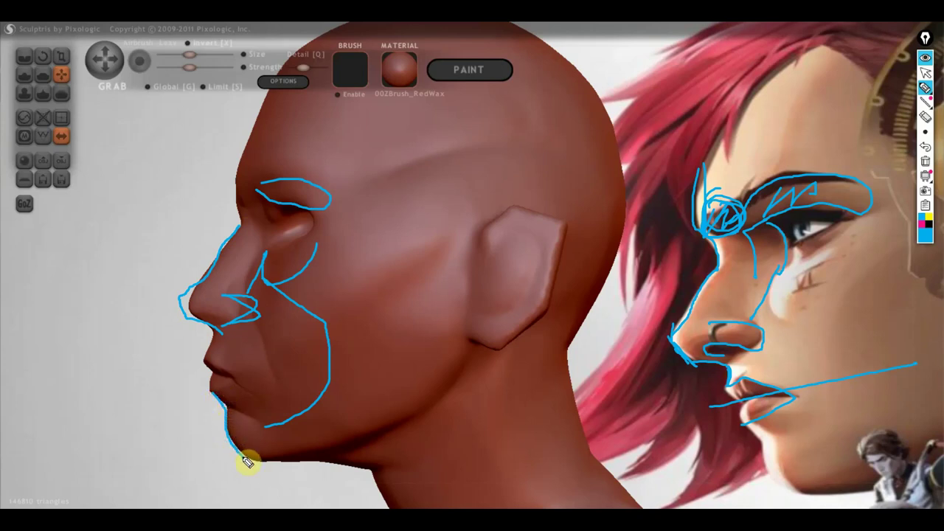
{"action": "left_click_drag", "start_coordinate": [334, 468], "coordinate": [381, 466]}
- Mark the jaw, mouth and nose-to-lip lines on both the reference and the sculpt
{"action": "mouse_move", "coordinate": [795, 480]}
{"action": "left_mouse_down"}
{"action": "mouse_move", "coordinate": [890, 490]}
{"action": "mouse_move", "coordinate": [850, 501]}
{"action": "mouse_move", "coordinate": [742, 422]}
{"action": "left_mouse_up"}
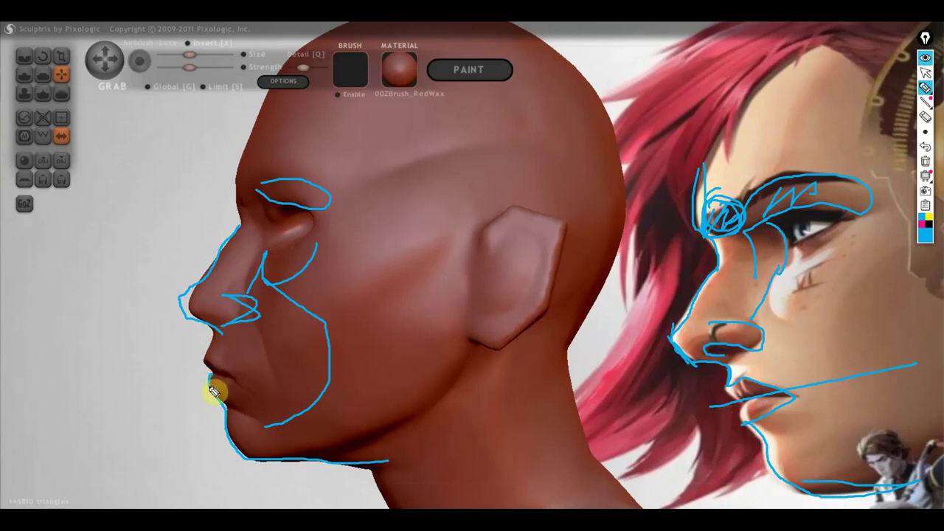
{"action": "mouse_move", "coordinate": [229, 399]}
{"action": "left_mouse_down"}
{"action": "mouse_move", "coordinate": [251, 392]}
{"action": "mouse_move", "coordinate": [252, 382]}
{"action": "mouse_move", "coordinate": [205, 363]}
{"action": "left_mouse_up"}
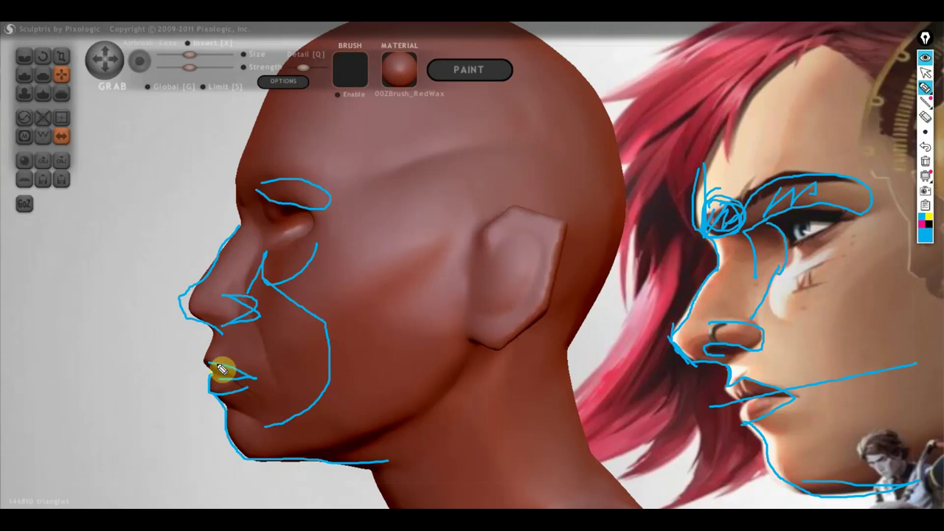
{"action": "left_click_drag", "start_coordinate": [259, 304], "coordinate": [255, 382]}
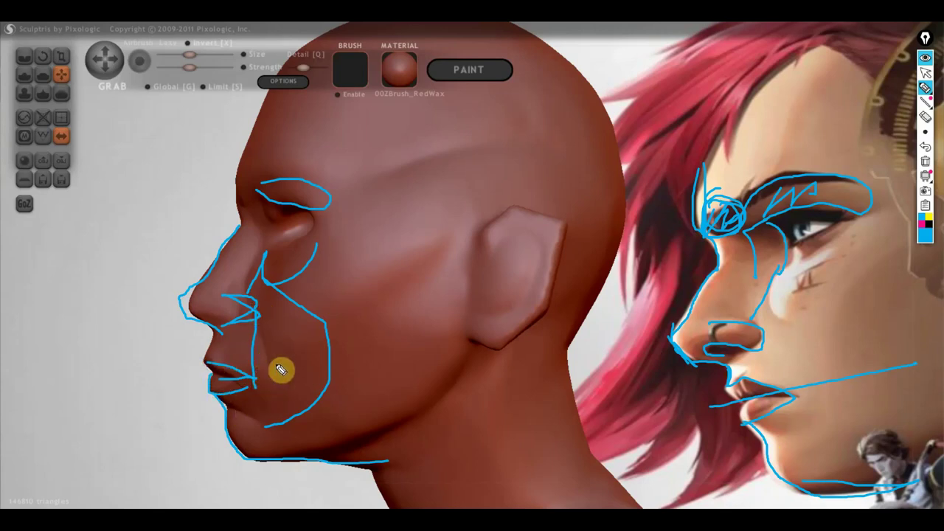
{"action": "left_click_drag", "start_coordinate": [764, 335], "coordinate": [737, 378]}
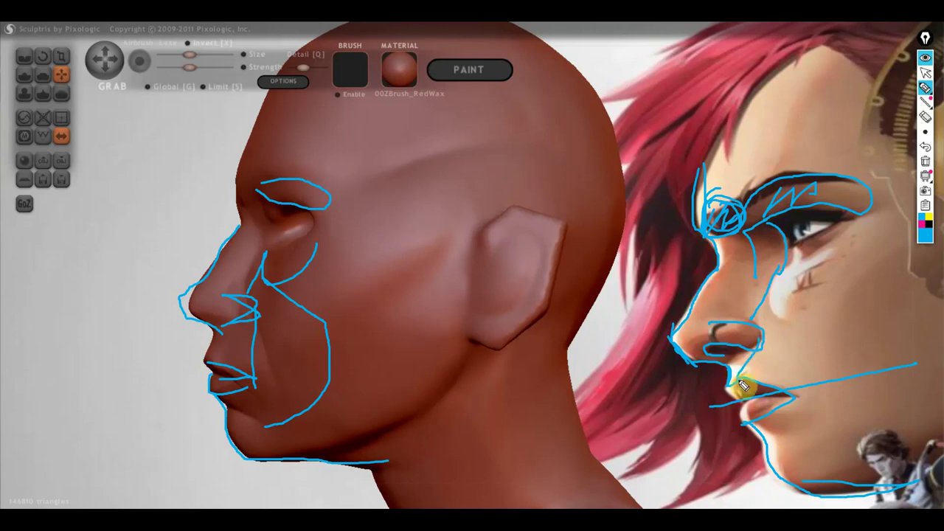
{"action": "left_click_drag", "start_coordinate": [786, 359], "coordinate": [790, 395]}
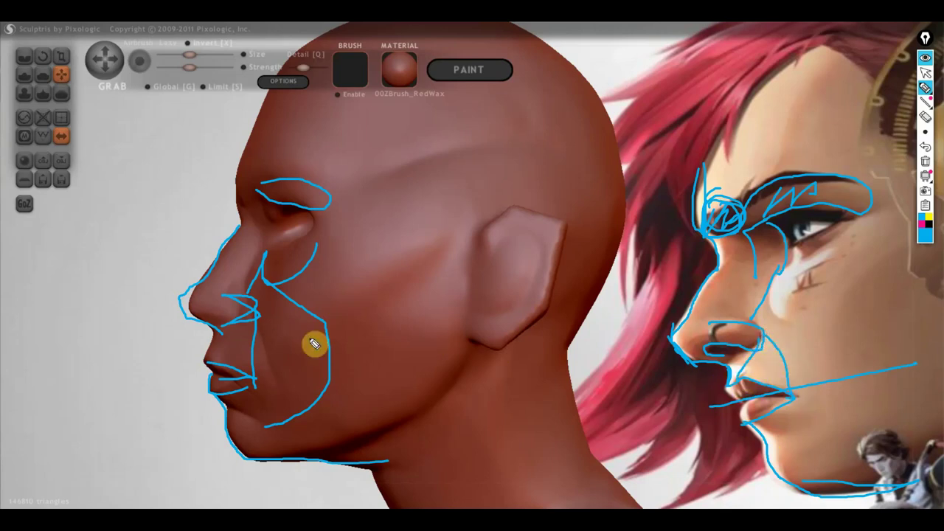
{"action": "left_click_drag", "start_coordinate": [231, 368], "coordinate": [258, 320]}
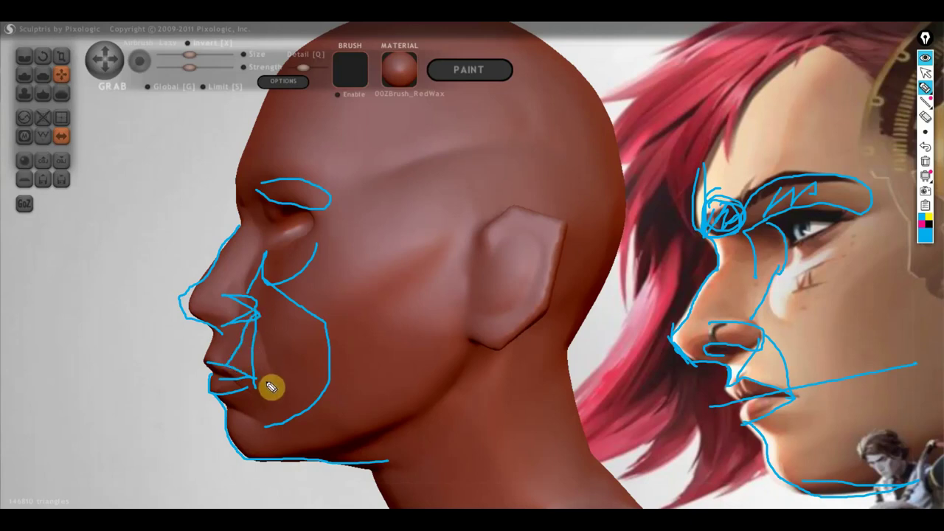
{"action": "left_click_drag", "start_coordinate": [257, 316], "coordinate": [273, 384]}
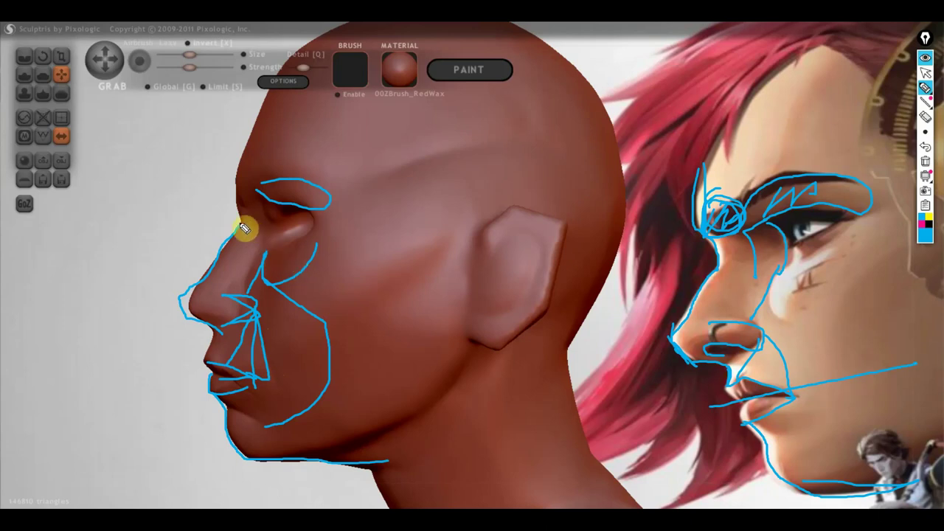
- Add nose bridge, under-eye, temple, cheek and forehead lines, then clear all annotations
{"action": "mouse_move", "coordinate": [242, 201]}
{"action": "left_mouse_down"}
{"action": "mouse_move", "coordinate": [249, 227]}
{"action": "mouse_move", "coordinate": [208, 280]}
{"action": "left_mouse_up"}
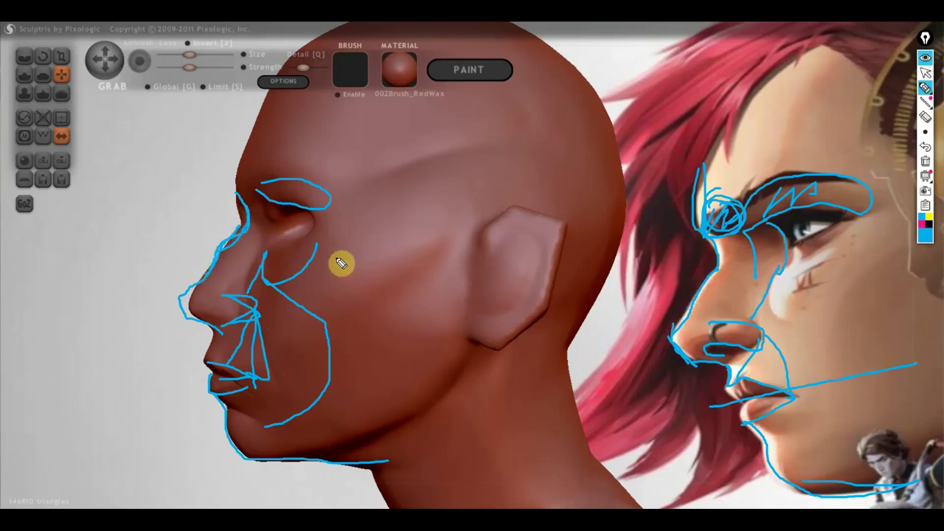
{"action": "mouse_move", "coordinate": [267, 258]}
{"action": "left_mouse_down"}
{"action": "mouse_move", "coordinate": [336, 244]}
{"action": "mouse_move", "coordinate": [288, 254]}
{"action": "mouse_move", "coordinate": [326, 244]}
{"action": "mouse_move", "coordinate": [267, 245]}
{"action": "mouse_move", "coordinate": [329, 229]}
{"action": "left_mouse_up"}
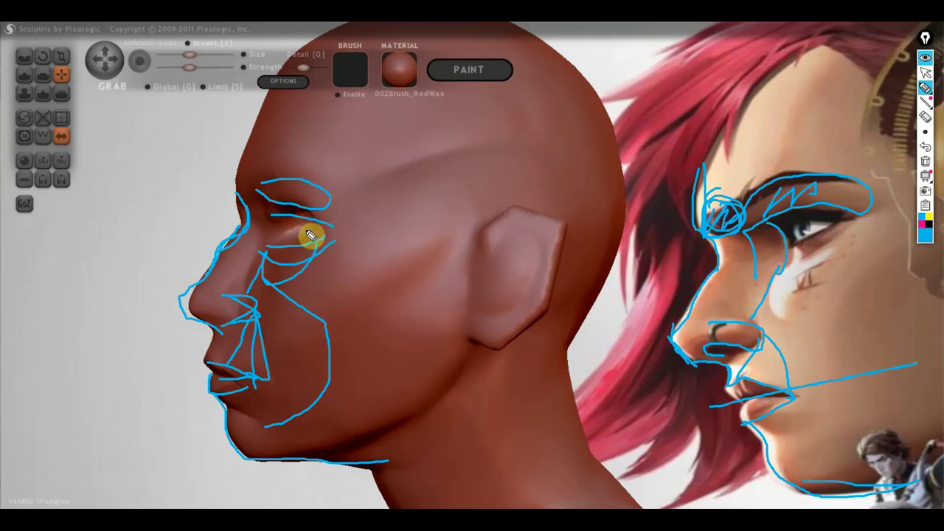
{"action": "left_click_drag", "start_coordinate": [335, 216], "coordinate": [487, 155]}
{"action": "mouse_move", "coordinate": [446, 188]}
{"action": "left_mouse_down"}
{"action": "mouse_move", "coordinate": [376, 323]}
{"action": "mouse_move", "coordinate": [288, 285]}
{"action": "mouse_move", "coordinate": [342, 226]}
{"action": "mouse_move", "coordinate": [401, 270]}
{"action": "mouse_move", "coordinate": [425, 210]}
{"action": "mouse_move", "coordinate": [429, 244]}
{"action": "left_mouse_up"}
{"action": "left_click_drag", "start_coordinate": [323, 267], "coordinate": [320, 305]}
{"action": "mouse_move", "coordinate": [837, 240]}
{"action": "left_mouse_down"}
{"action": "mouse_move", "coordinate": [797, 342]}
{"action": "mouse_move", "coordinate": [930, 321]}
{"action": "mouse_move", "coordinate": [882, 216]}
{"action": "mouse_move", "coordinate": [842, 231]}
{"action": "mouse_move", "coordinate": [837, 302]}
{"action": "mouse_move", "coordinate": [908, 265]}
{"action": "left_mouse_up"}
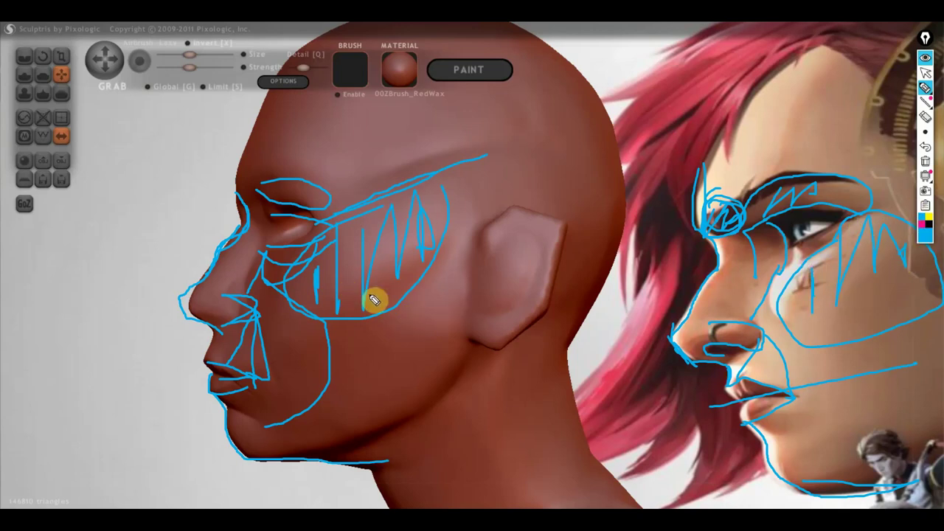
{"action": "left_click_drag", "start_coordinate": [814, 59], "coordinate": [801, 161]}
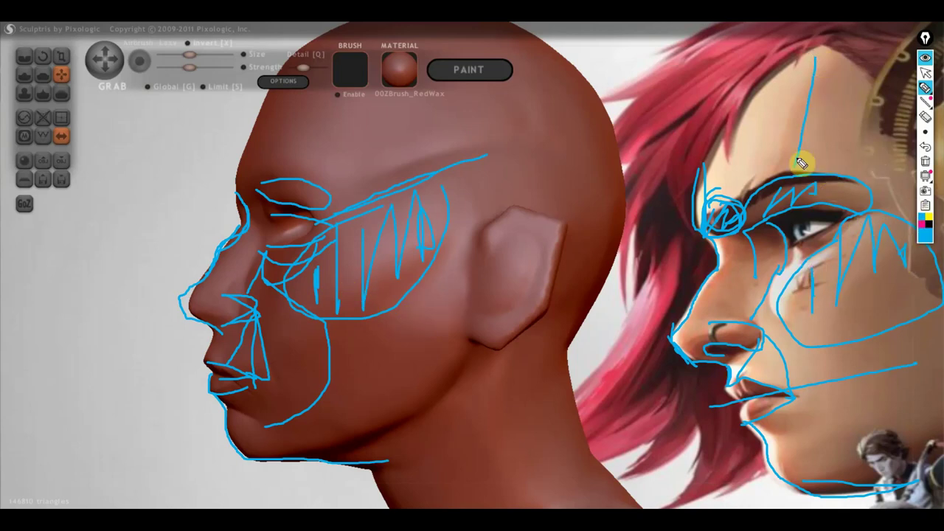
{"action": "left_click_drag", "start_coordinate": [298, 161], "coordinate": [343, 81]}
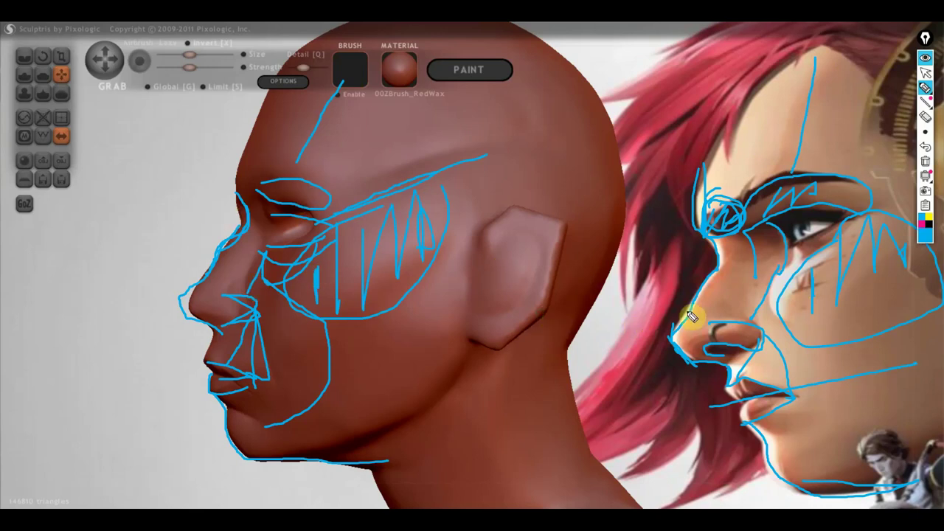
{"action": "left_click", "coordinate": [926, 164]}
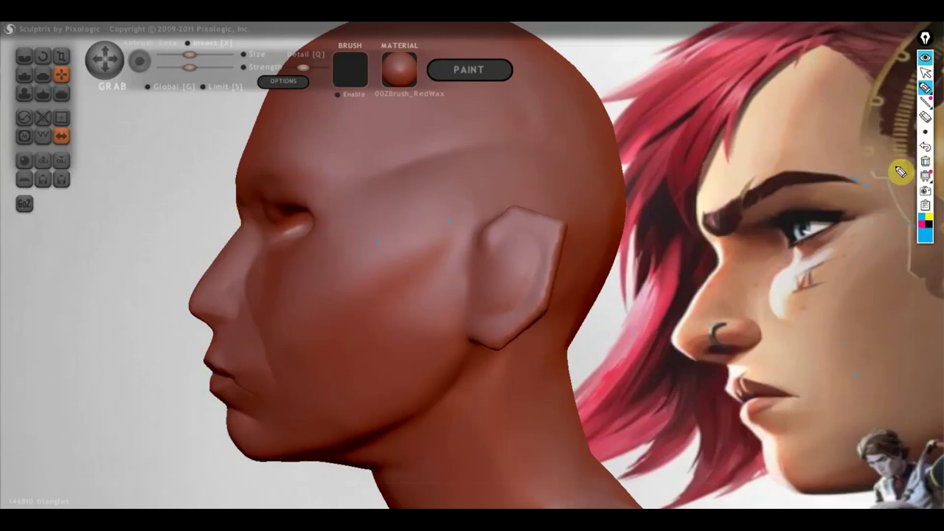
- In side view, smooth and fill out the back of the head with a larger Grab brush
{"action": "left_click", "coordinate": [926, 72]}
{"action": "mouse_move", "coordinate": [733, 201]}
{"action": "left_mouse_down"}
{"action": "mouse_move", "coordinate": [730, 260]}
{"action": "mouse_move", "coordinate": [655, 255]}
{"action": "mouse_move", "coordinate": [656, 269]}
{"action": "left_mouse_up"}
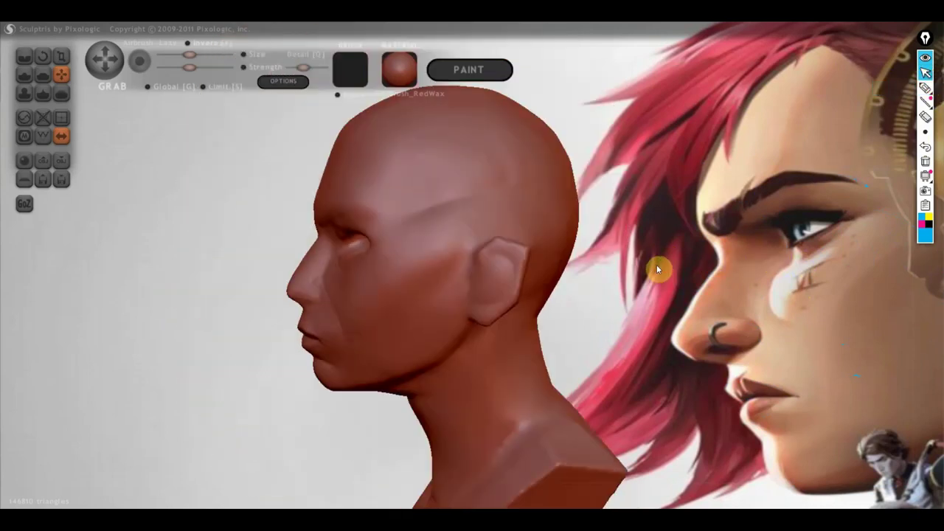
{"action": "left_click_drag", "start_coordinate": [657, 265], "coordinate": [647, 301], "text": "shift"}
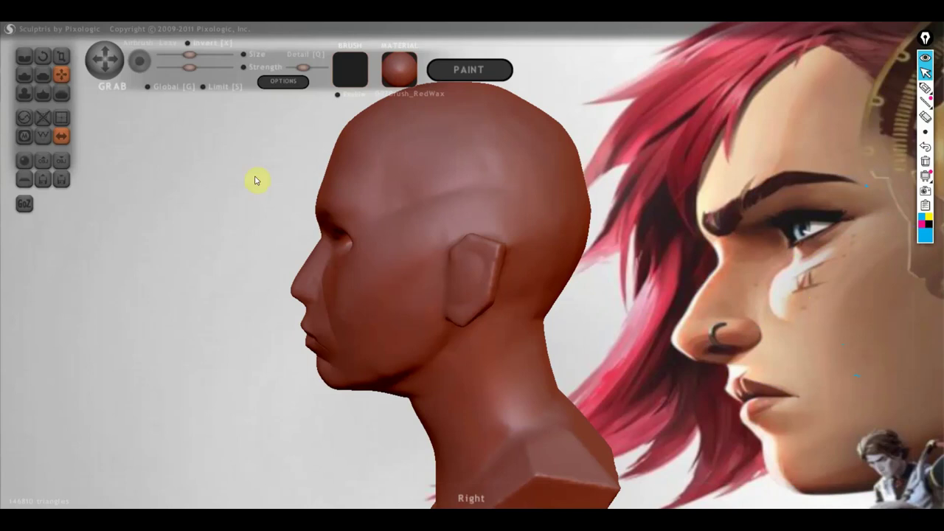
{"action": "left_click_drag", "start_coordinate": [190, 55], "coordinate": [198, 54]}
{"action": "scroll", "coordinate": [352, 151], "scroll_direction": "down", "scroll_amount": 2}
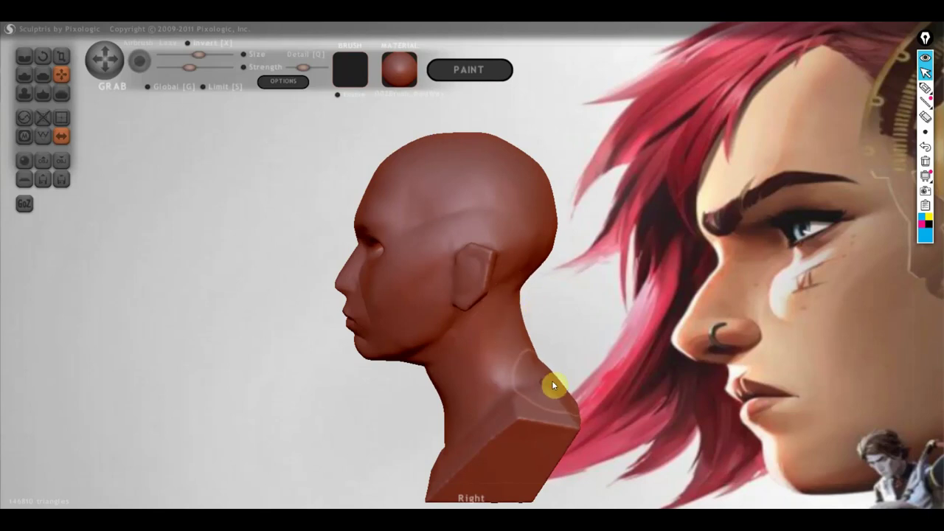
{"action": "left_click_drag", "start_coordinate": [548, 232], "coordinate": [548, 190]}
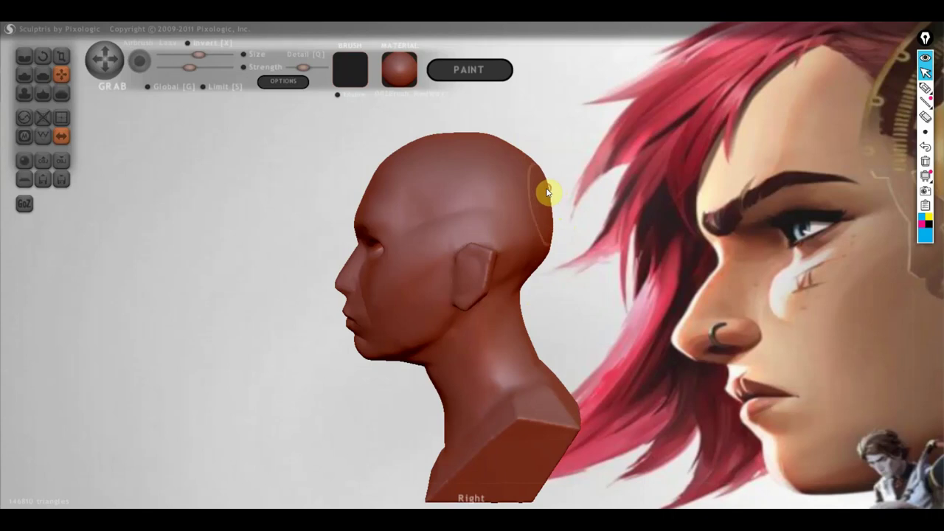
{"action": "mouse_move", "coordinate": [562, 196]}
{"action": "left_mouse_down"}
{"action": "mouse_move", "coordinate": [591, 244]}
{"action": "mouse_move", "coordinate": [777, 239]}
{"action": "mouse_move", "coordinate": [707, 247]}
{"action": "left_mouse_up"}
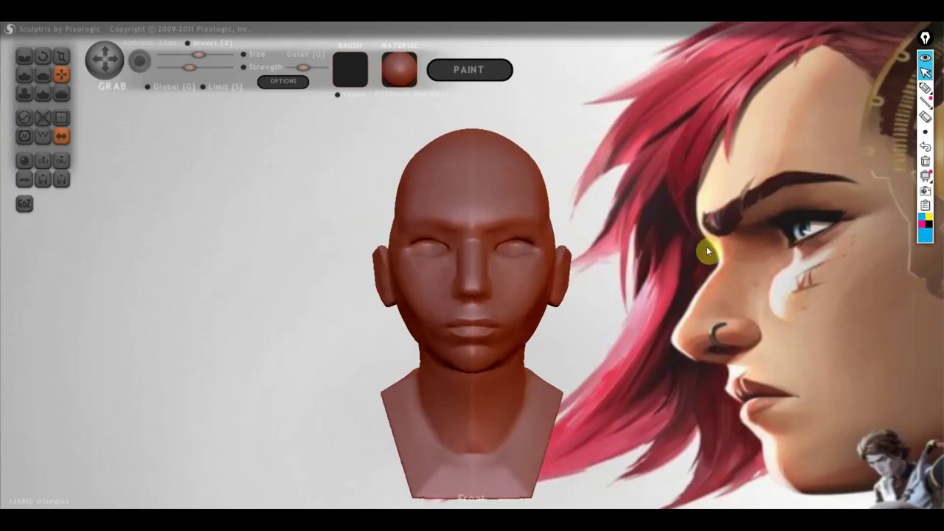
- In side profile, pull the nose tip forward with a smaller Grab brush
{"action": "scroll", "coordinate": [583, 318], "scroll_direction": "up", "scroll_amount": 3}
{"action": "mouse_move", "coordinate": [638, 313]}
{"action": "left_mouse_down"}
{"action": "mouse_move", "coordinate": [653, 319]}
{"action": "mouse_move", "coordinate": [654, 392]}
{"action": "left_mouse_up"}
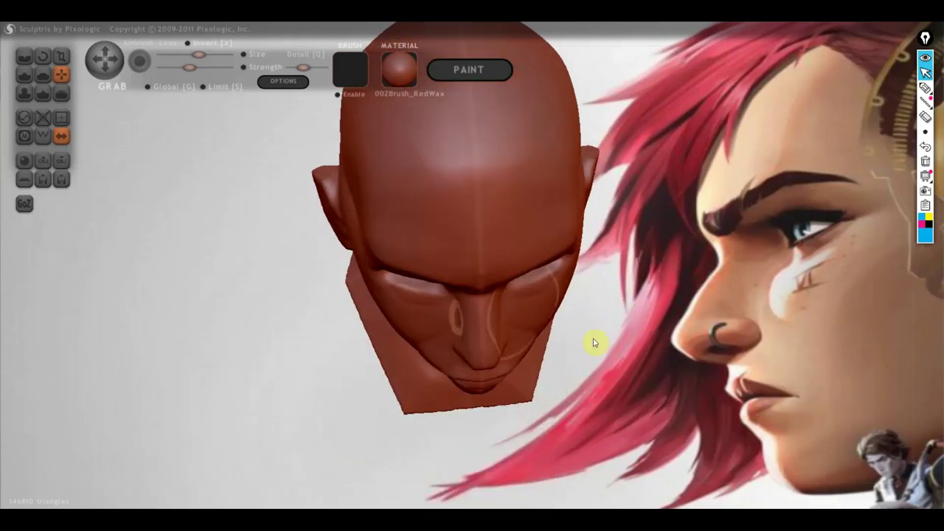
{"action": "mouse_move", "coordinate": [530, 320]}
{"action": "left_mouse_down"}
{"action": "mouse_move", "coordinate": [597, 320]}
{"action": "mouse_move", "coordinate": [456, 290]}
{"action": "mouse_move", "coordinate": [406, 236]}
{"action": "mouse_move", "coordinate": [772, 381]}
{"action": "mouse_move", "coordinate": [752, 359]}
{"action": "mouse_move", "coordinate": [626, 345]}
{"action": "mouse_move", "coordinate": [671, 364]}
{"action": "mouse_move", "coordinate": [702, 345]}
{"action": "left_mouse_up"}
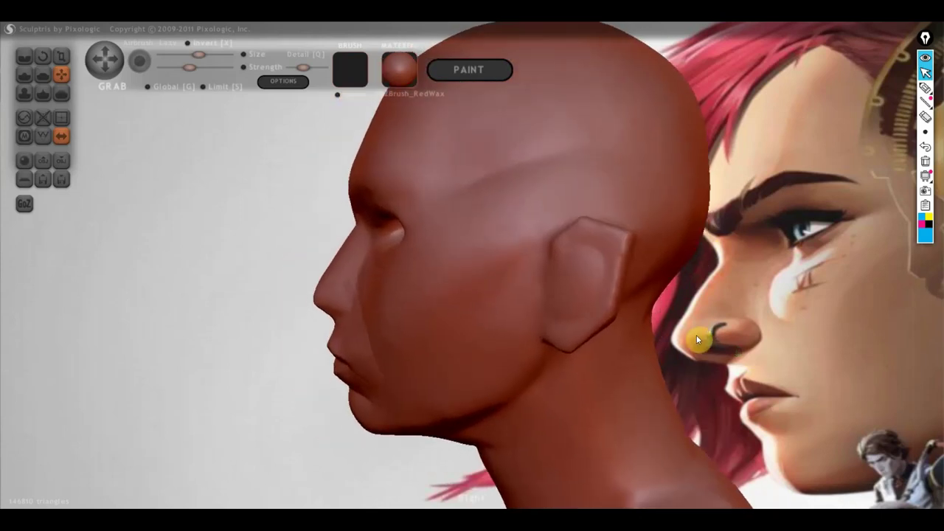
{"action": "mouse_move", "coordinate": [196, 55]}
{"action": "left_mouse_down"}
{"action": "mouse_move", "coordinate": [183, 56]}
{"action": "mouse_move", "coordinate": [194, 56]}
{"action": "left_mouse_up"}
{"action": "scroll", "coordinate": [314, 291], "scroll_direction": "up", "scroll_amount": 3}
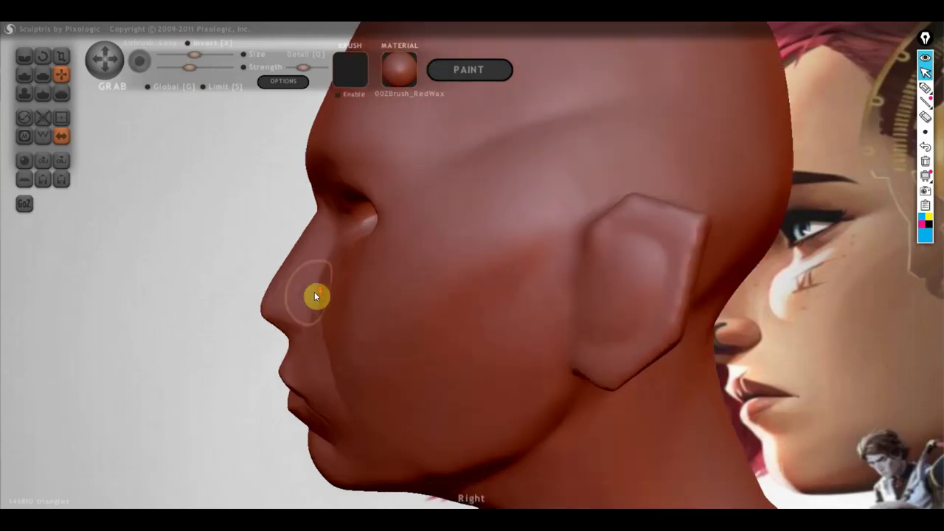
{"action": "left_click_drag", "start_coordinate": [264, 302], "coordinate": [248, 308]}
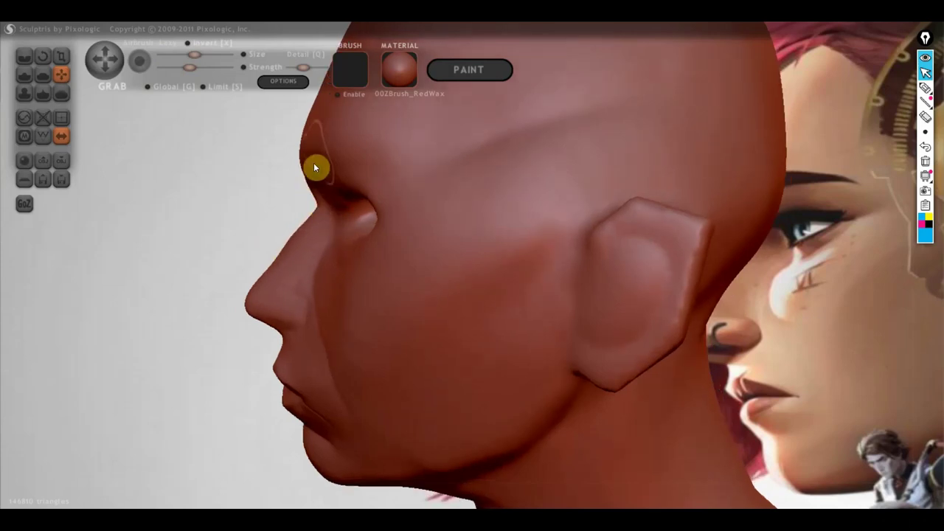
- From a front three-quarter view, reshape and smooth the brow ridge between the eyes
{"action": "mouse_move", "coordinate": [311, 158]}
{"action": "right_mouse_down"}
{"action": "mouse_move", "coordinate": [400, 263]}
{"action": "mouse_move", "coordinate": [436, 287]}
{"action": "mouse_move", "coordinate": [319, 219]}
{"action": "right_mouse_up"}
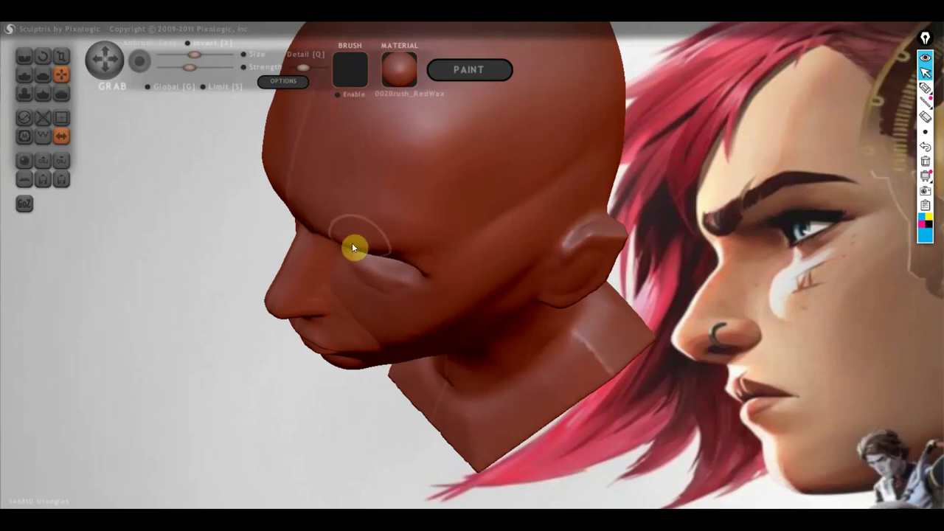
{"action": "mouse_move", "coordinate": [395, 250]}
{"action": "right_mouse_down"}
{"action": "mouse_move", "coordinate": [354, 246]}
{"action": "mouse_move", "coordinate": [457, 238]}
{"action": "right_mouse_up"}
{"action": "scroll", "coordinate": [354, 307], "scroll_direction": "up", "scroll_amount": 3}
{"action": "scroll", "coordinate": [360, 306], "scroll_direction": "up", "scroll_amount": 2}
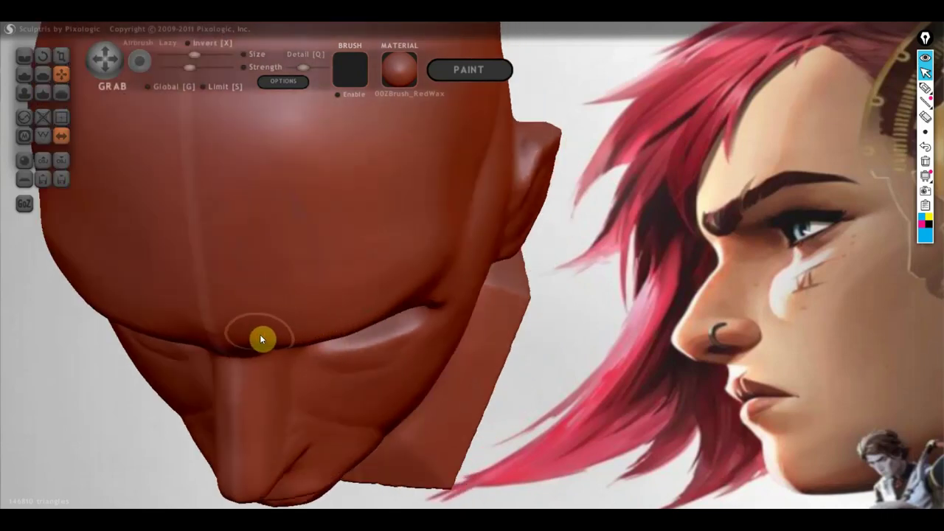
{"action": "mouse_move", "coordinate": [259, 335]}
{"action": "left_mouse_down"}
{"action": "mouse_move", "coordinate": [361, 337]}
{"action": "mouse_move", "coordinate": [361, 317]}
{"action": "left_mouse_up"}
- Circle the brow crease above the nose in blue, clear it, and return to sculpting
{"action": "left_click", "coordinate": [925, 87]}
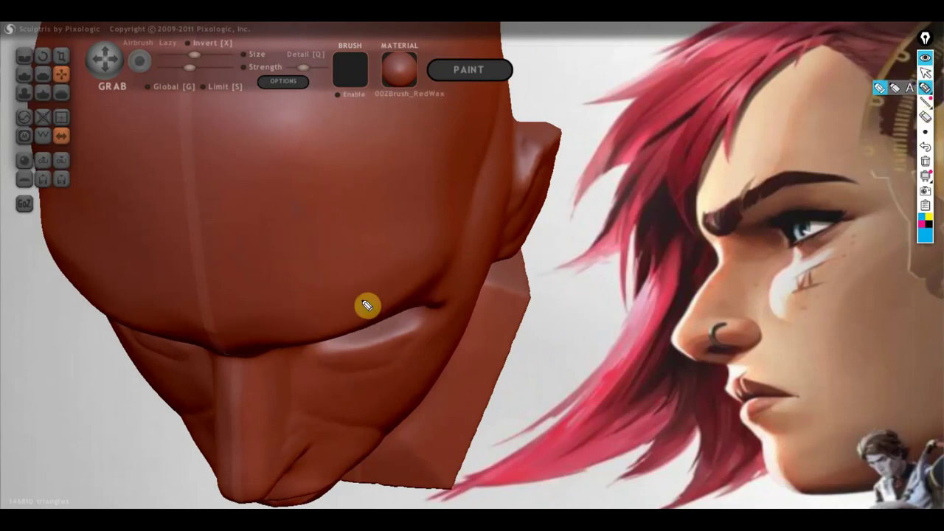
{"action": "left_click_drag", "start_coordinate": [267, 311], "coordinate": [269, 347]}
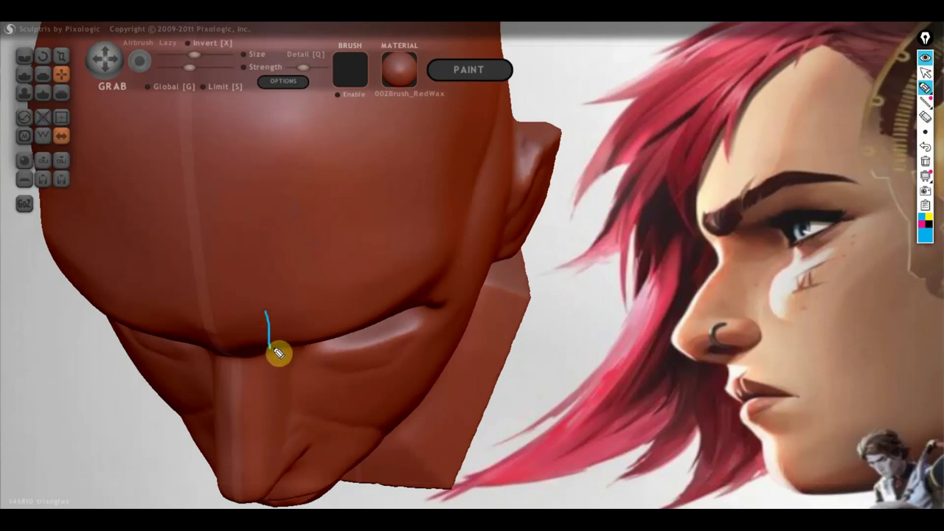
{"action": "mouse_move", "coordinate": [277, 345]}
{"action": "left_mouse_down"}
{"action": "mouse_move", "coordinate": [415, 310]}
{"action": "mouse_move", "coordinate": [440, 261]}
{"action": "left_mouse_up"}
{"action": "mouse_move", "coordinate": [273, 308]}
{"action": "left_mouse_down"}
{"action": "mouse_move", "coordinate": [337, 352]}
{"action": "mouse_move", "coordinate": [268, 327]}
{"action": "mouse_move", "coordinate": [341, 325]}
{"action": "left_mouse_up"}
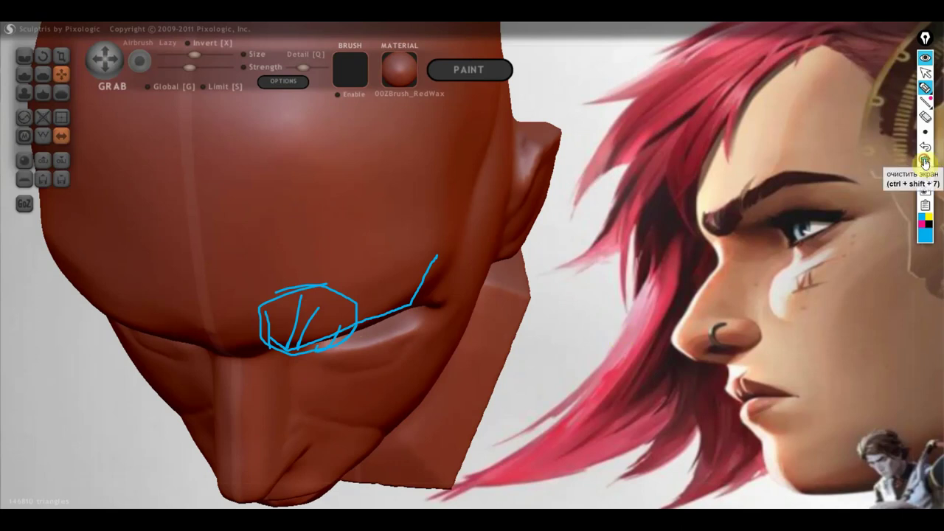
{"action": "left_click", "coordinate": [923, 161]}
{"action": "left_click", "coordinate": [925, 72]}
{"action": "mouse_move", "coordinate": [575, 354]}
{"action": "left_mouse_down"}
{"action": "mouse_move", "coordinate": [543, 333]}
{"action": "mouse_move", "coordinate": [468, 237]}
{"action": "mouse_move", "coordinate": [354, 265]}
{"action": "mouse_move", "coordinate": [354, 281]}
{"action": "mouse_move", "coordinate": [204, 192]}
{"action": "left_mouse_up"}
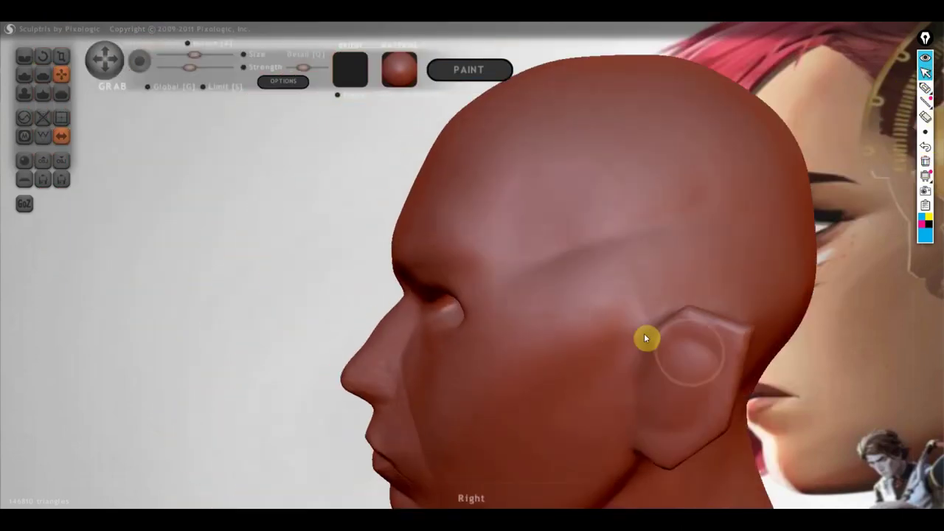
- Try a larger Grab brush on the eye socket, undo the crease, then shrink the brush
{"action": "scroll", "coordinate": [830, 384], "scroll_direction": "down", "scroll_amount": 3}
{"action": "mouse_move", "coordinate": [733, 328]}
{"action": "left_mouse_down"}
{"action": "mouse_move", "coordinate": [667, 268]}
{"action": "mouse_move", "coordinate": [684, 272]}
{"action": "left_mouse_up"}
{"action": "scroll", "coordinate": [668, 268], "scroll_direction": "up", "scroll_amount": 2}
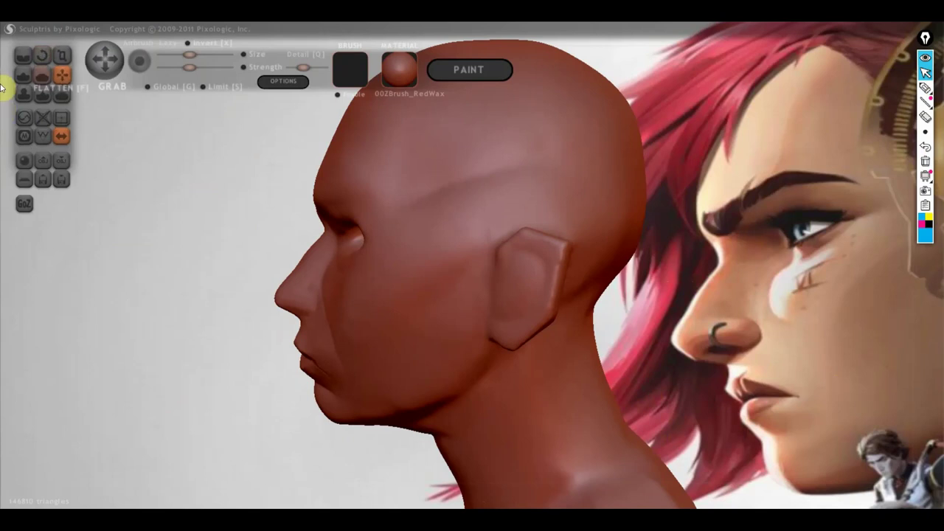
{"action": "left_click_drag", "start_coordinate": [189, 55], "coordinate": [198, 55]}
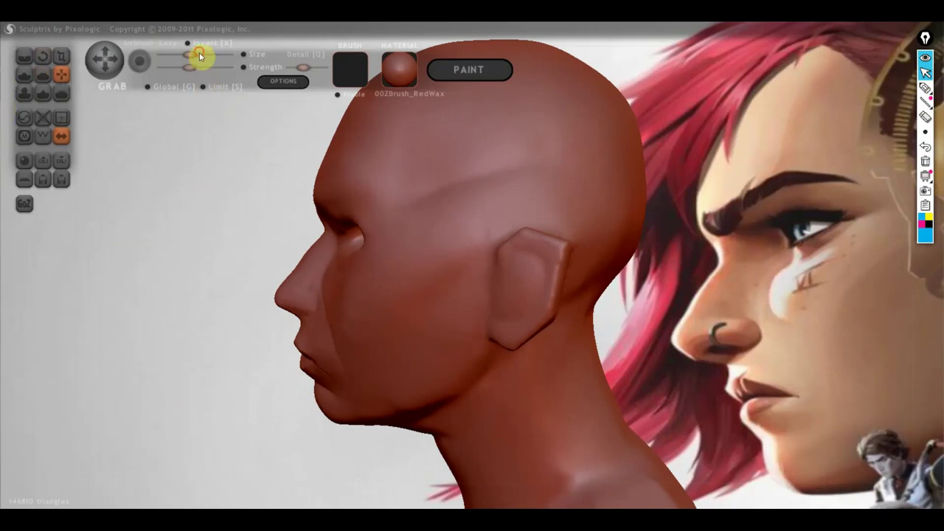
{"action": "scroll", "coordinate": [315, 247], "scroll_direction": "up", "scroll_amount": 2}
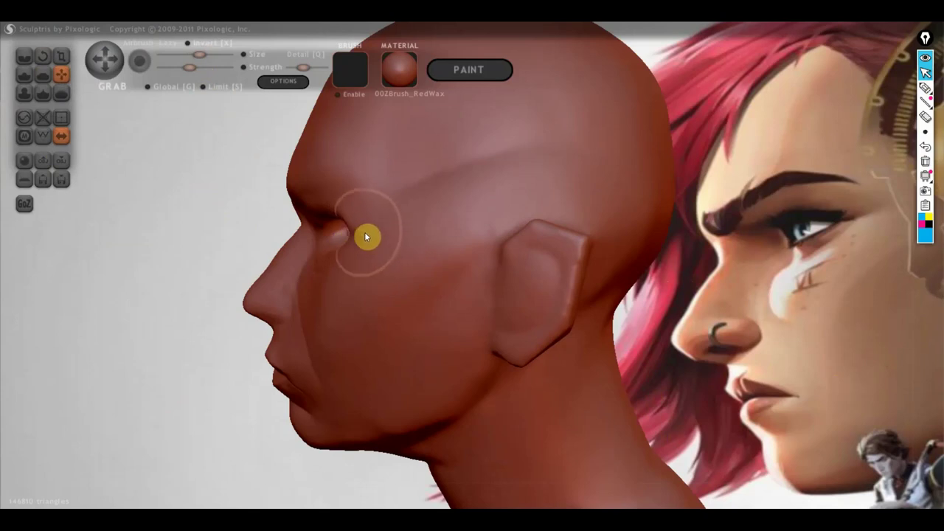
{"action": "mouse_move", "coordinate": [373, 239]}
{"action": "left_mouse_down"}
{"action": "mouse_move", "coordinate": [356, 211]}
{"action": "mouse_move", "coordinate": [384, 228]}
{"action": "left_mouse_up"}
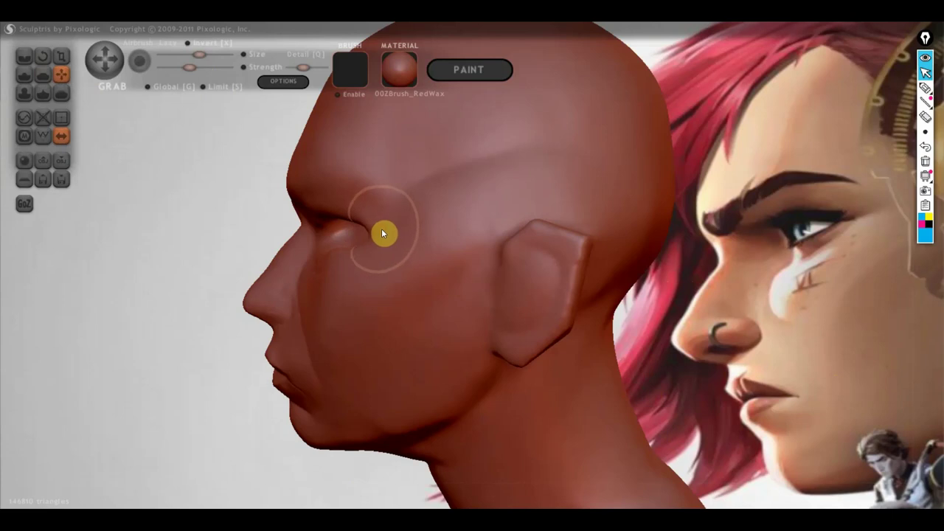
{"action": "left_click_drag", "start_coordinate": [379, 221], "coordinate": [353, 259]}
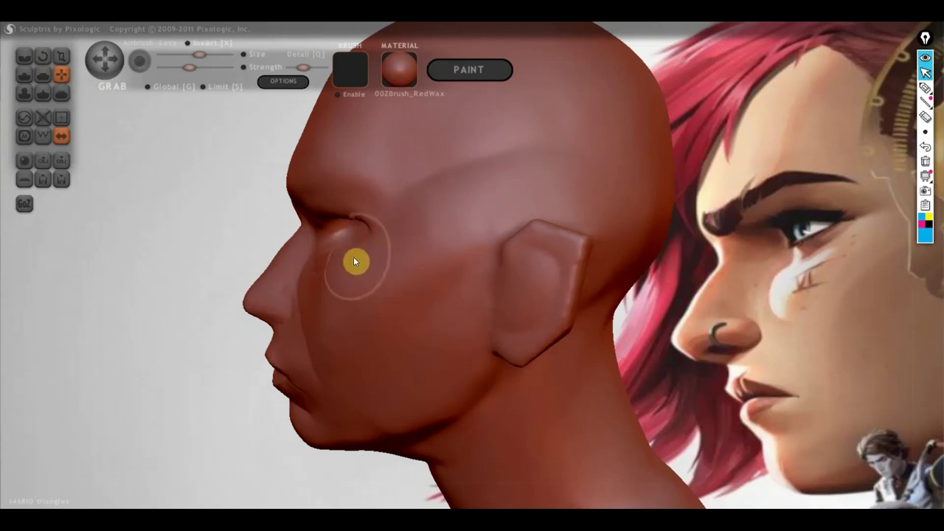
{"action": "key", "text": "ctrl+z"}
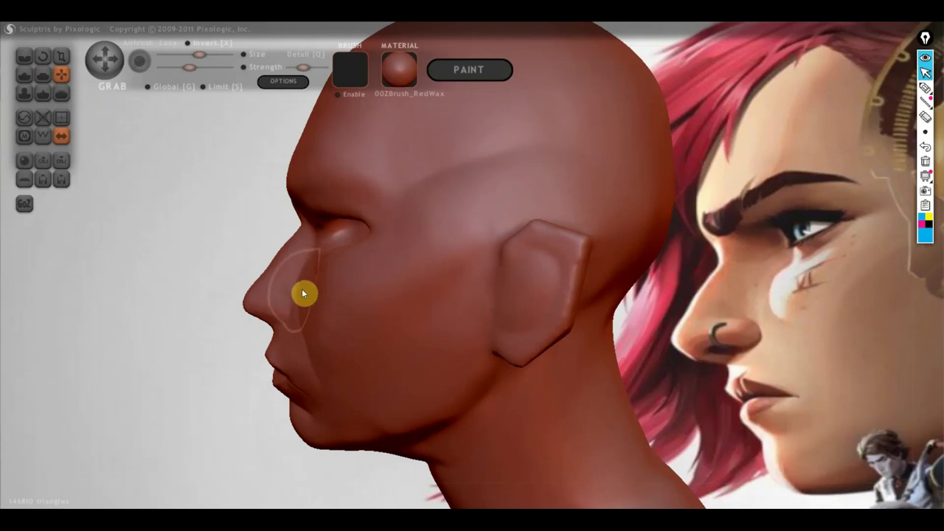
{"action": "left_click_drag", "start_coordinate": [198, 55], "coordinate": [191, 56]}
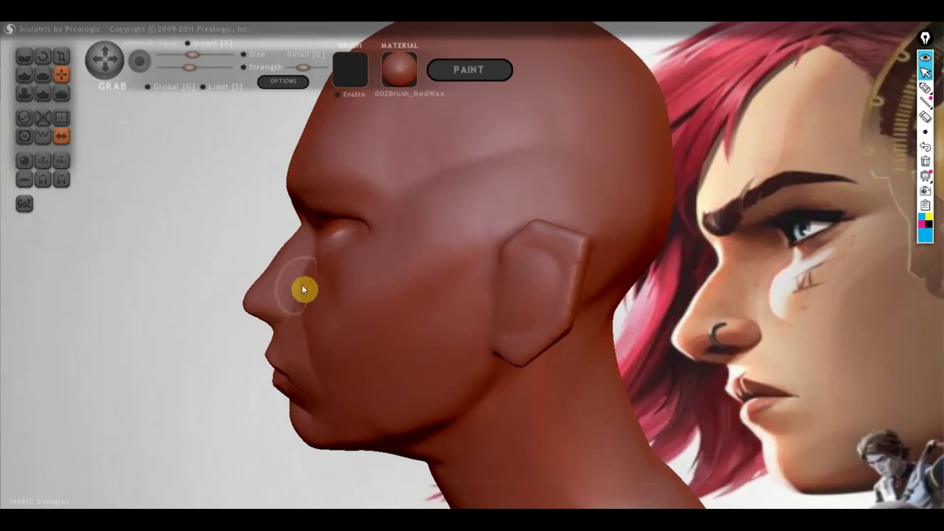
{"action": "scroll", "coordinate": [250, 310], "scroll_direction": "up", "scroll_amount": 2}
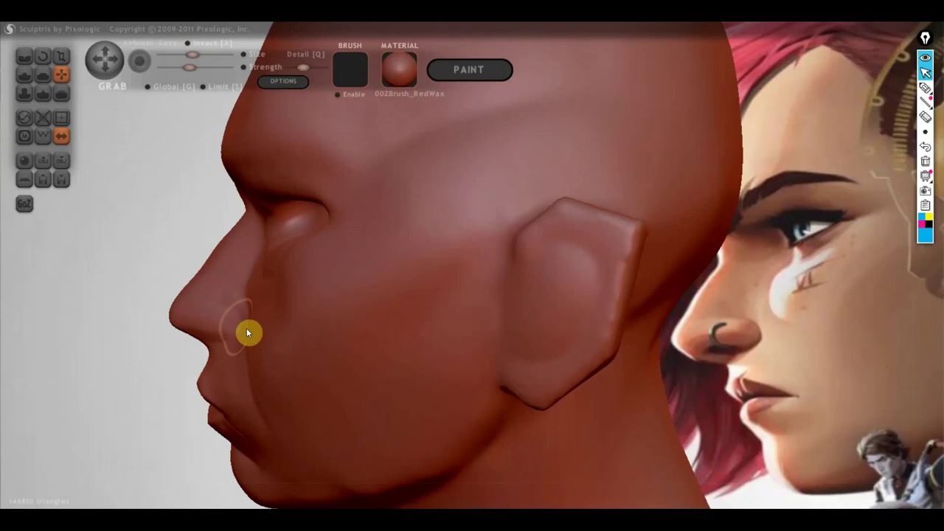
- Pull the cheek beside the nostril with the Grab brush, then turn to three-quarter view
{"action": "mouse_move", "coordinate": [270, 337]}
{"action": "right_mouse_down"}
{"action": "mouse_move", "coordinate": [238, 374]}
{"action": "mouse_move", "coordinate": [221, 373]}
{"action": "right_mouse_up"}
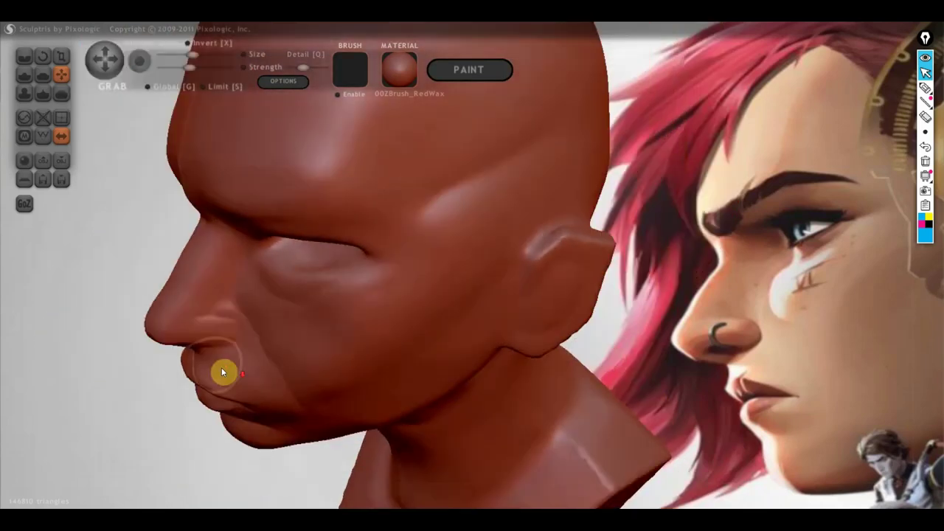
{"action": "mouse_move", "coordinate": [263, 347]}
{"action": "left_mouse_down"}
{"action": "mouse_move", "coordinate": [258, 322]}
{"action": "mouse_move", "coordinate": [309, 325]}
{"action": "left_mouse_up"}
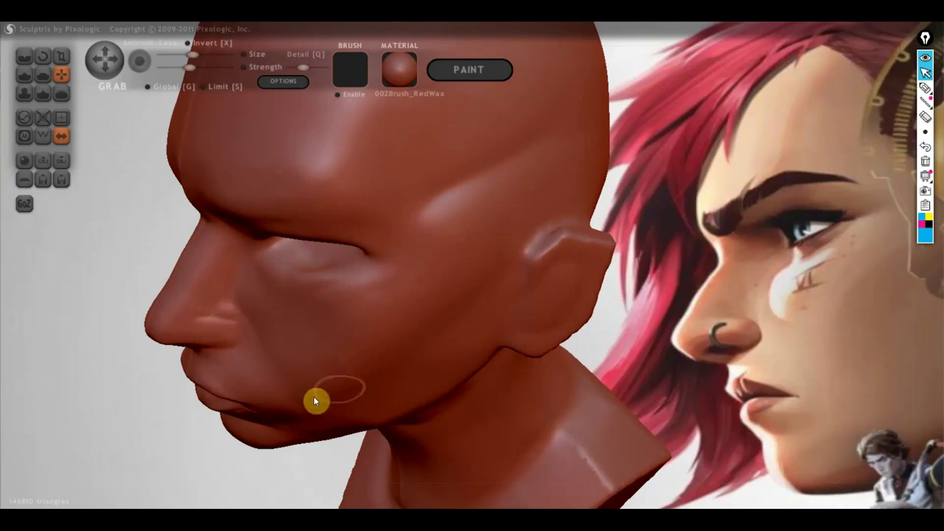
{"action": "mouse_move", "coordinate": [356, 359]}
{"action": "right_mouse_down"}
{"action": "mouse_move", "coordinate": [506, 327]}
{"action": "mouse_move", "coordinate": [501, 309]}
{"action": "mouse_move", "coordinate": [476, 332]}
{"action": "mouse_move", "coordinate": [414, 346]}
{"action": "mouse_move", "coordinate": [381, 332]}
{"action": "mouse_move", "coordinate": [446, 305]}
{"action": "mouse_move", "coordinate": [406, 310]}
{"action": "mouse_move", "coordinate": [444, 295]}
{"action": "right_mouse_up"}
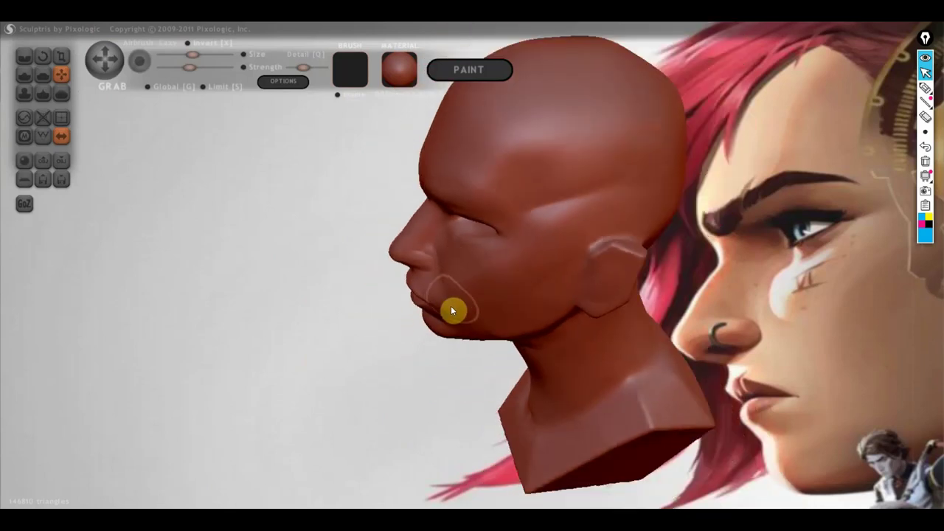
{"action": "scroll", "coordinate": [433, 305], "scroll_direction": "up", "scroll_amount": 2}
{"action": "scroll", "coordinate": [433, 305], "scroll_direction": "up", "scroll_amount": 3}
- Nudge the upper lip shape, then check the face from above and the front
{"action": "mouse_move", "coordinate": [433, 305]}
{"action": "right_mouse_down"}
{"action": "mouse_move", "coordinate": [447, 228]}
{"action": "mouse_move", "coordinate": [407, 317]}
{"action": "right_mouse_up"}
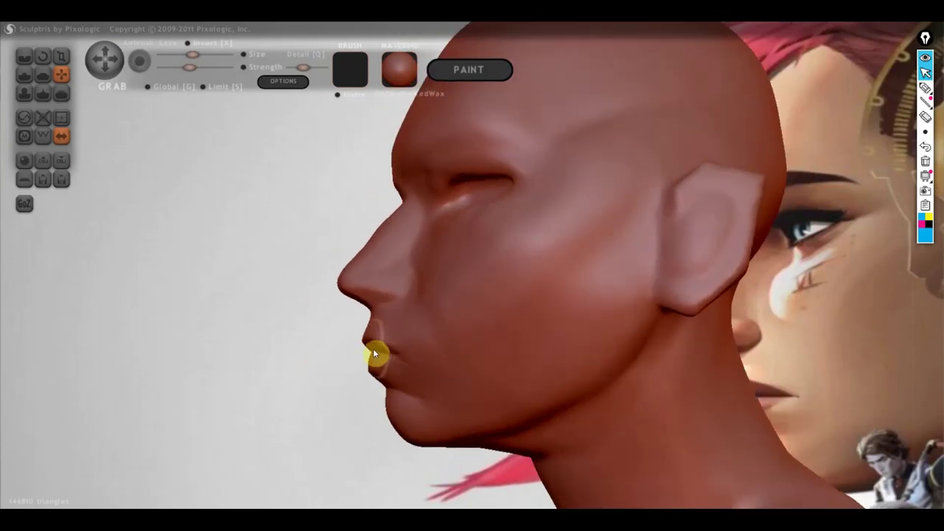
{"action": "scroll", "coordinate": [372, 347], "scroll_direction": "down", "scroll_amount": 2}
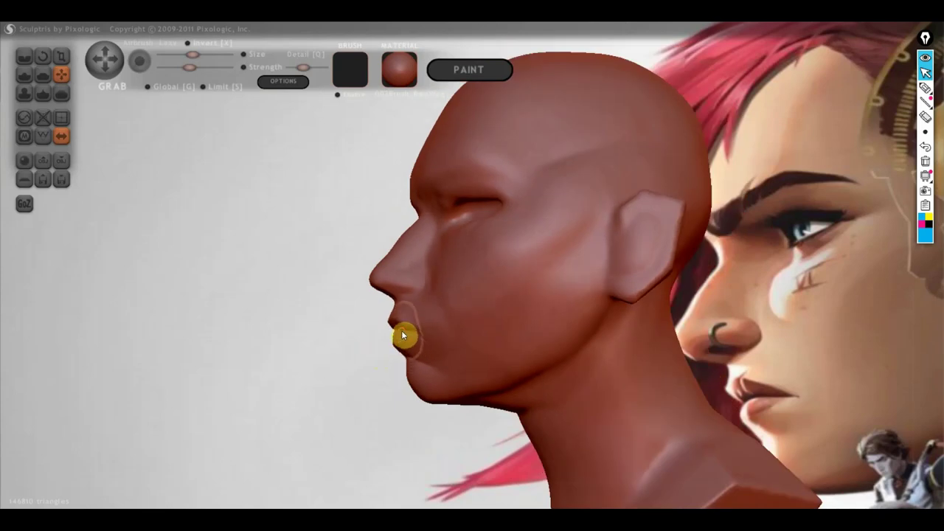
{"action": "scroll", "coordinate": [402, 336], "scroll_direction": "up", "scroll_amount": 2}
{"action": "left_click_drag", "start_coordinate": [367, 337], "coordinate": [367, 338]}
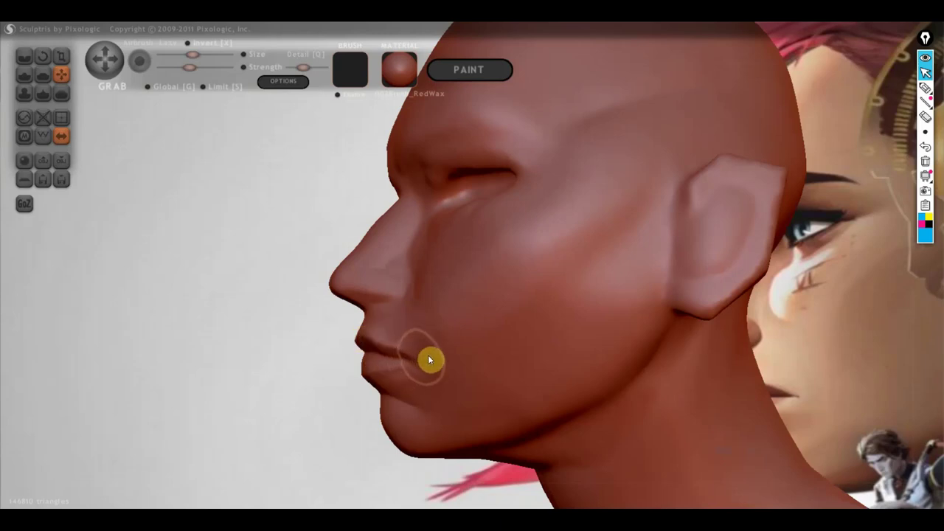
{"action": "mouse_move", "coordinate": [424, 356]}
{"action": "right_mouse_down"}
{"action": "mouse_move", "coordinate": [522, 433]}
{"action": "mouse_move", "coordinate": [491, 393]}
{"action": "right_mouse_up"}
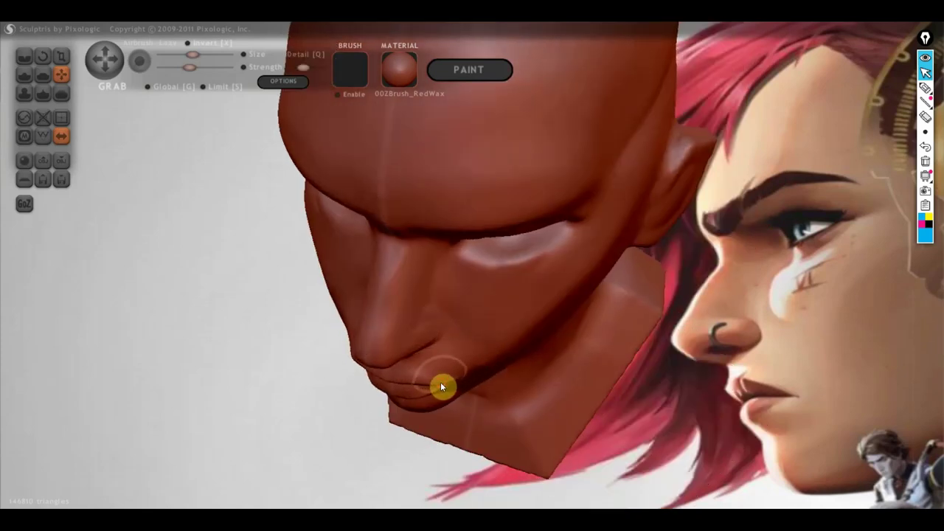
{"action": "right_click_drag", "start_coordinate": [472, 377], "coordinate": [443, 322]}
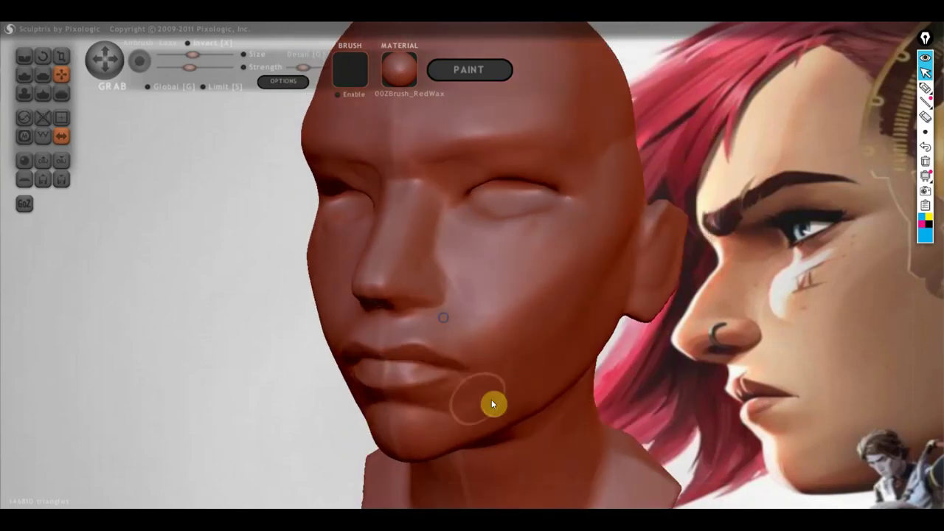
{"action": "mouse_move", "coordinate": [541, 367]}
{"action": "right_mouse_down"}
{"action": "mouse_move", "coordinate": [450, 369]}
{"action": "mouse_move", "coordinate": [413, 359]}
{"action": "right_mouse_up"}
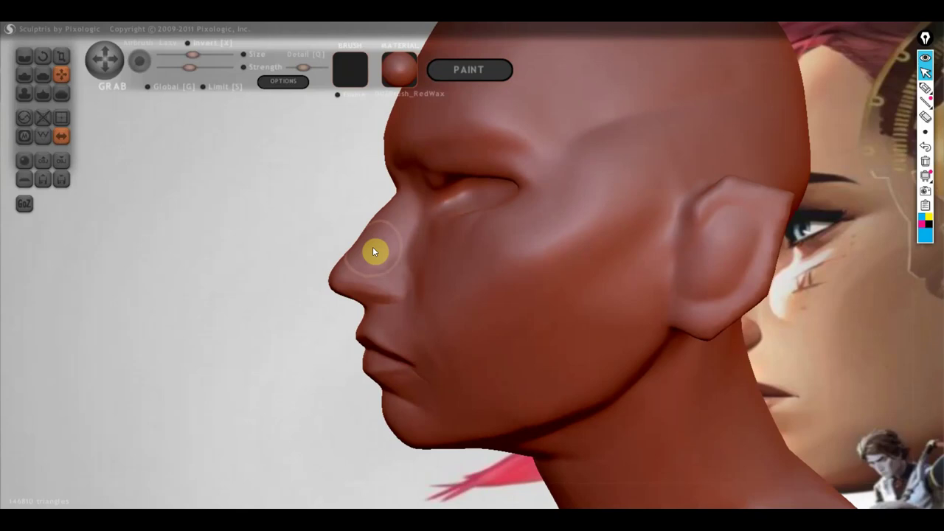
- Orbit and zoom around the head to review the face from profile and front
{"action": "scroll", "coordinate": [373, 255], "scroll_direction": "up", "scroll_amount": 2}
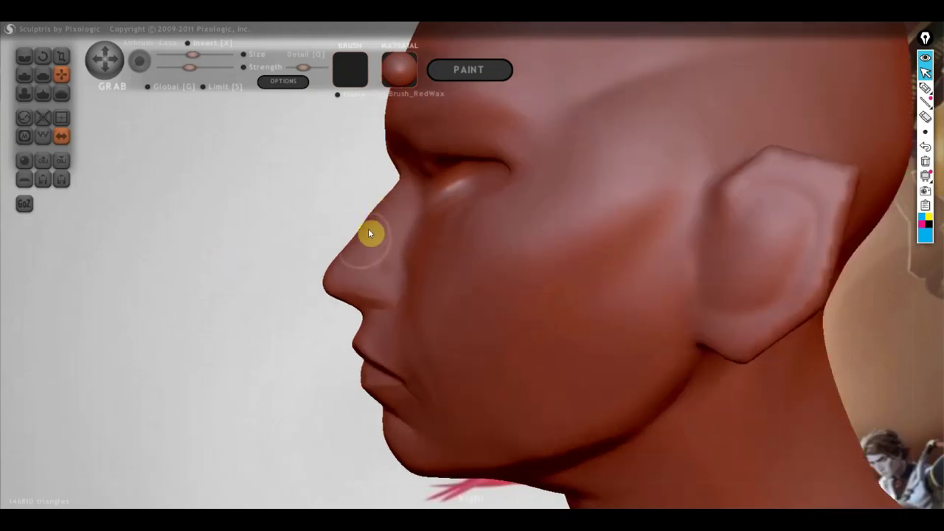
{"action": "scroll", "coordinate": [391, 198], "scroll_direction": "up", "scroll_amount": 2}
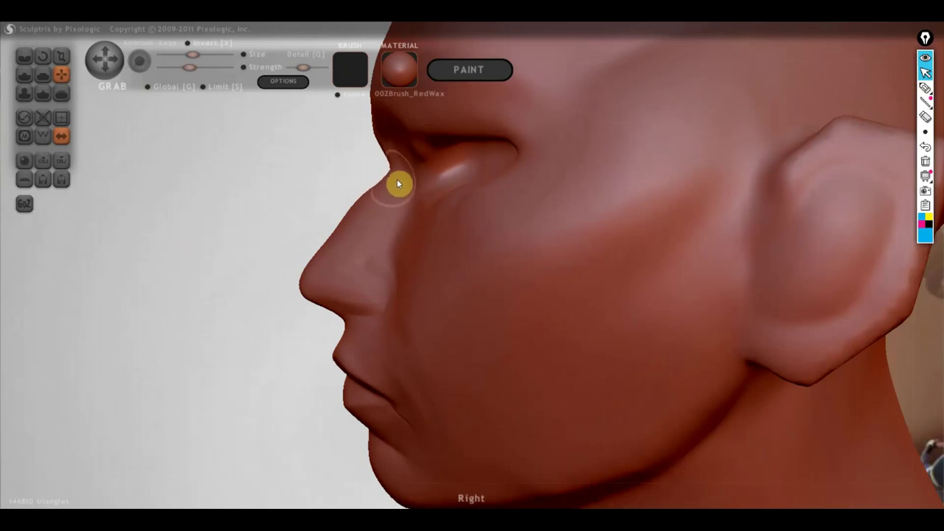
{"action": "scroll", "coordinate": [390, 163], "scroll_direction": "down", "scroll_amount": 4}
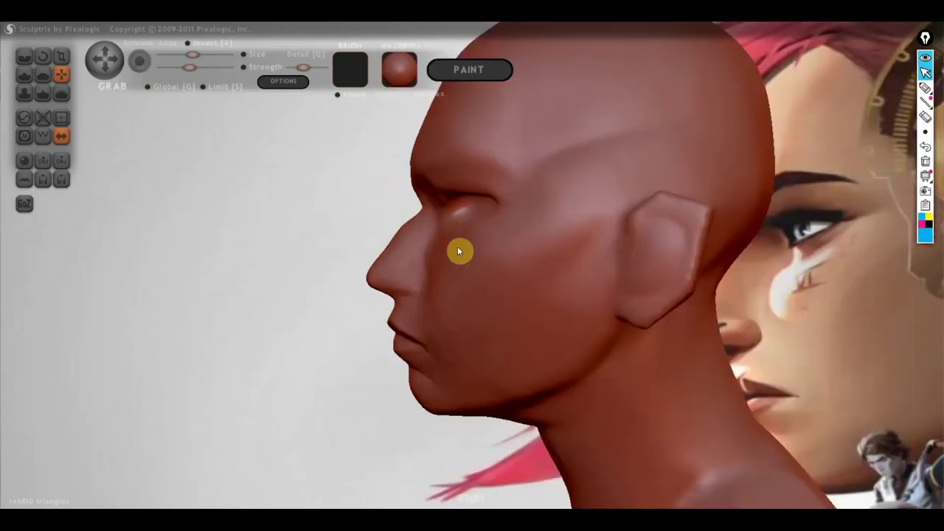
{"action": "scroll", "coordinate": [398, 236], "scroll_direction": "down", "scroll_amount": 3}
{"action": "left_click_drag", "start_coordinate": [369, 200], "coordinate": [273, 232]}
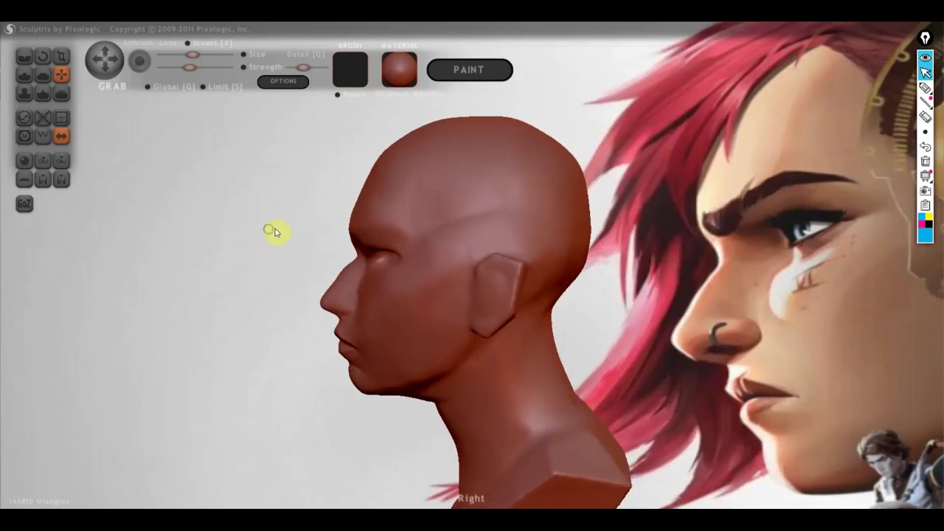
{"action": "scroll", "coordinate": [297, 241], "scroll_direction": "up", "scroll_amount": 2}
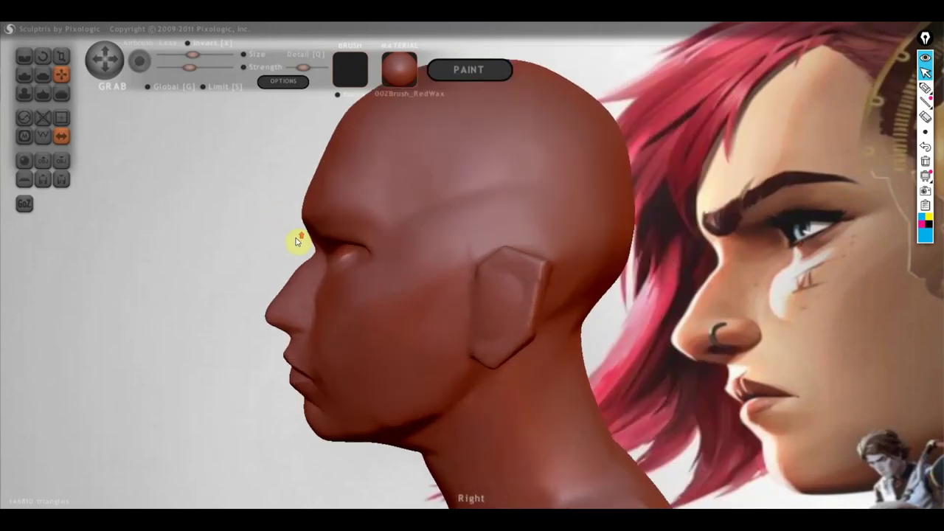
{"action": "scroll", "coordinate": [292, 238], "scroll_direction": "up", "scroll_amount": 1}
{"action": "left_click_drag", "start_coordinate": [175, 234], "coordinate": [393, 231]}
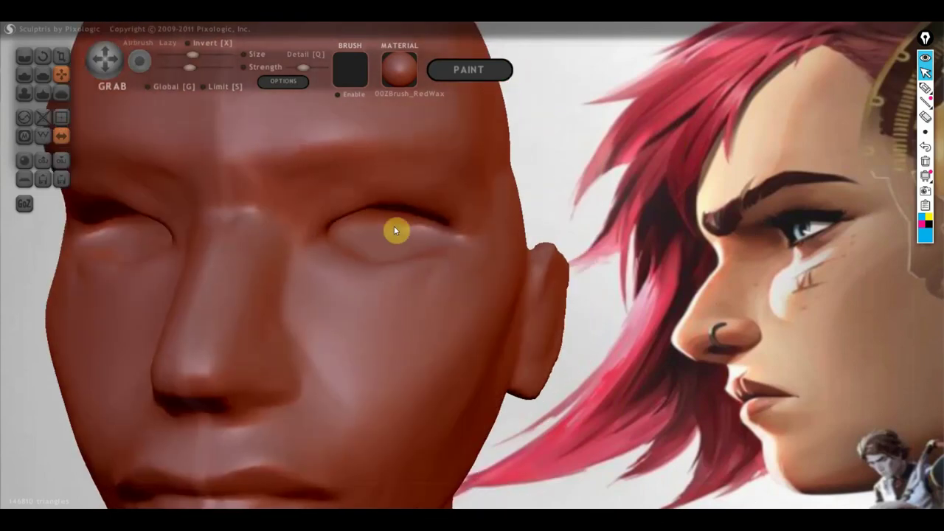
{"action": "scroll", "coordinate": [398, 244], "scroll_direction": "down", "scroll_amount": 2}
{"action": "scroll", "coordinate": [347, 314], "scroll_direction": "down", "scroll_amount": 1}
- With the Flatten brush, plane the nose bridge, the cheek under the right eye and the lower cheek
{"action": "left_click", "coordinate": [42, 75]}
{"action": "right_click_drag", "start_coordinate": [371, 332], "coordinate": [399, 292]}
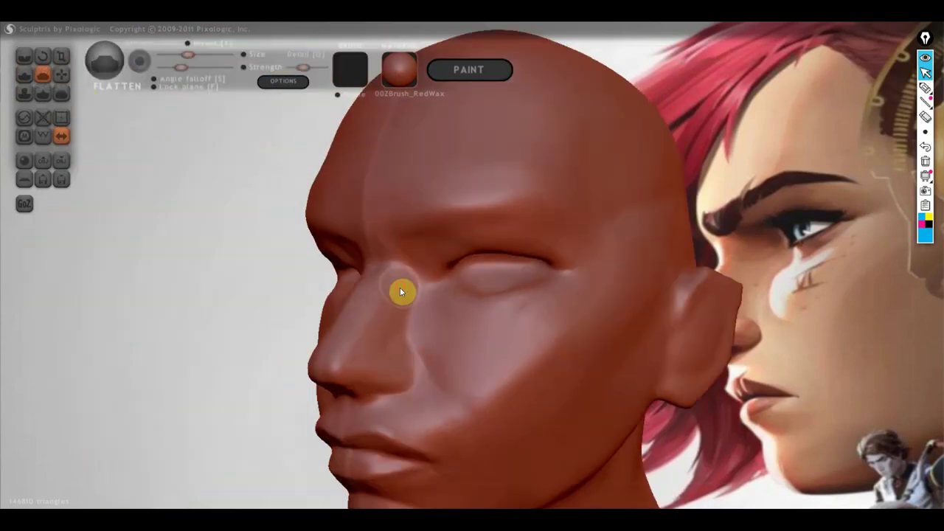
{"action": "left_click_drag", "start_coordinate": [401, 291], "coordinate": [386, 324]}
{"action": "mouse_move", "coordinate": [393, 319]}
{"action": "right_mouse_down"}
{"action": "mouse_move", "coordinate": [453, 347]}
{"action": "mouse_move", "coordinate": [428, 322]}
{"action": "right_mouse_up"}
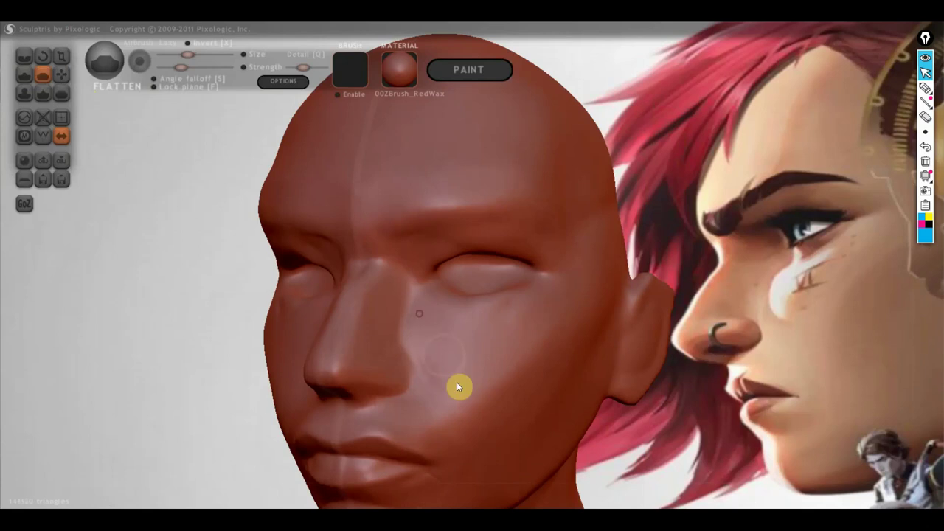
{"action": "mouse_move", "coordinate": [463, 345]}
{"action": "left_mouse_down"}
{"action": "mouse_move", "coordinate": [434, 331]}
{"action": "mouse_move", "coordinate": [493, 312]}
{"action": "mouse_move", "coordinate": [430, 297]}
{"action": "mouse_move", "coordinate": [469, 310]}
{"action": "mouse_move", "coordinate": [524, 303]}
{"action": "mouse_move", "coordinate": [517, 332]}
{"action": "left_mouse_up"}
{"action": "mouse_move", "coordinate": [463, 398]}
{"action": "left_mouse_down"}
{"action": "mouse_move", "coordinate": [501, 379]}
{"action": "mouse_move", "coordinate": [480, 421]}
{"action": "mouse_move", "coordinate": [474, 381]}
{"action": "mouse_move", "coordinate": [451, 399]}
{"action": "left_mouse_up"}
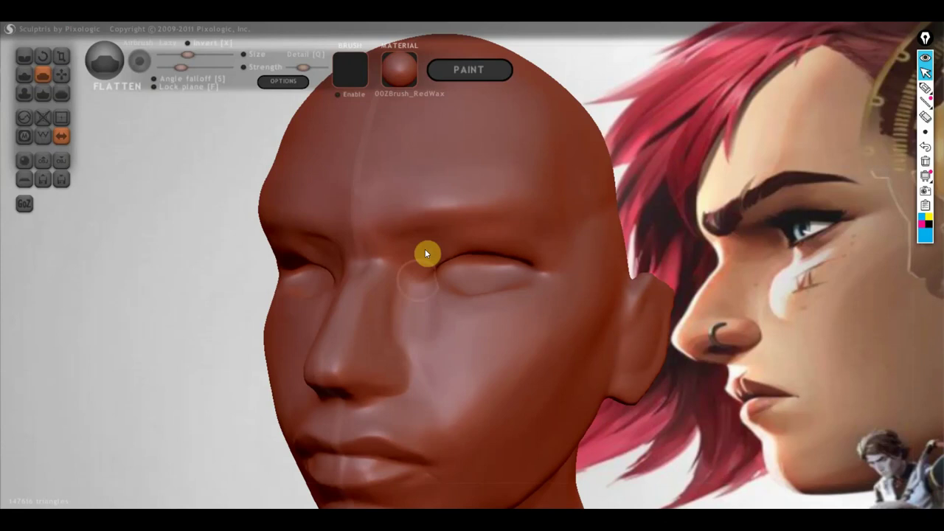
- Check the forms from several angles, then flatten the nose tip and bridge near the inner eye
{"action": "mouse_move", "coordinate": [421, 275]}
{"action": "right_mouse_down"}
{"action": "mouse_move", "coordinate": [421, 342]}
{"action": "mouse_move", "coordinate": [432, 320]}
{"action": "mouse_move", "coordinate": [481, 355]}
{"action": "mouse_move", "coordinate": [448, 298]}
{"action": "right_mouse_up"}
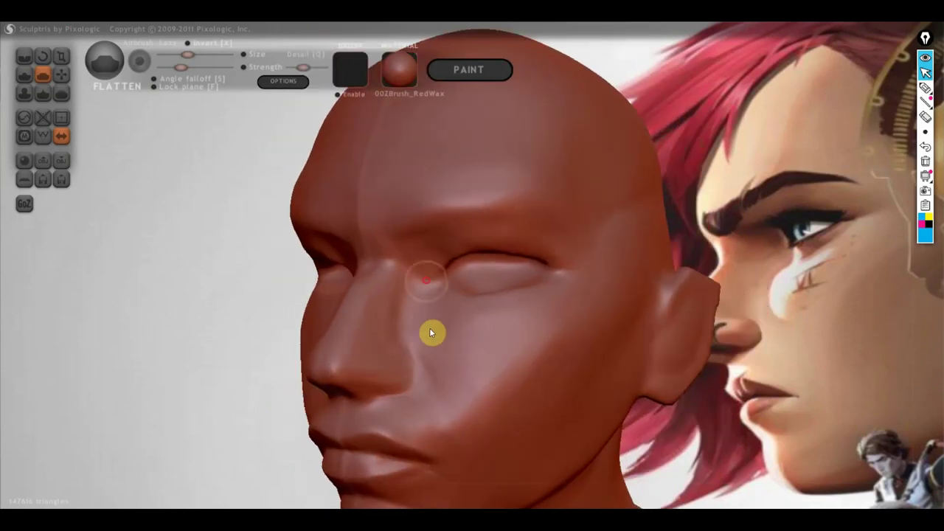
{"action": "right_click_drag", "start_coordinate": [442, 268], "coordinate": [400, 320]}
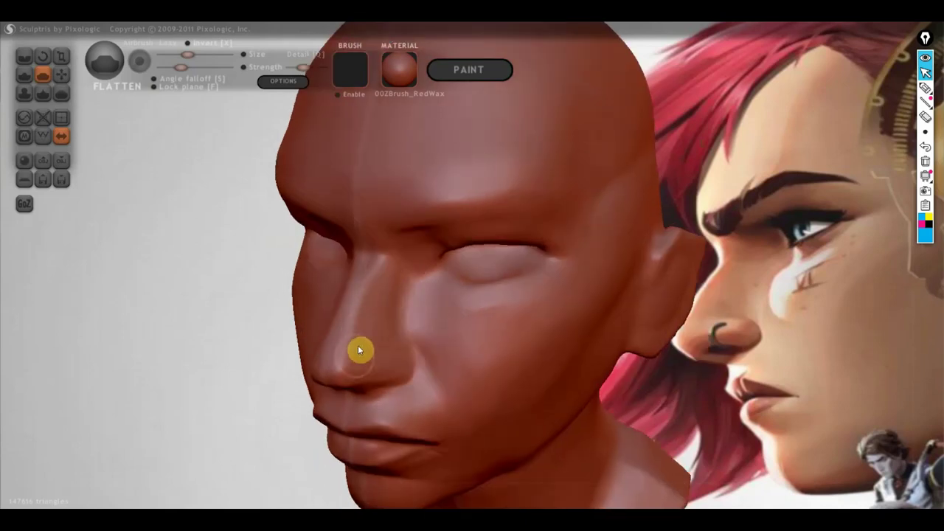
{"action": "right_click_drag", "start_coordinate": [381, 272], "coordinate": [470, 297]}
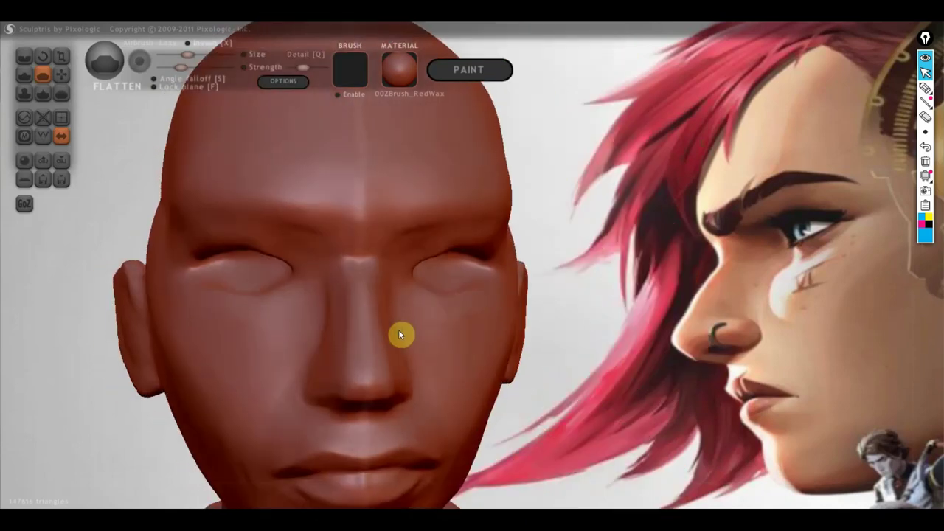
{"action": "right_click_drag", "start_coordinate": [367, 354], "coordinate": [426, 359]}
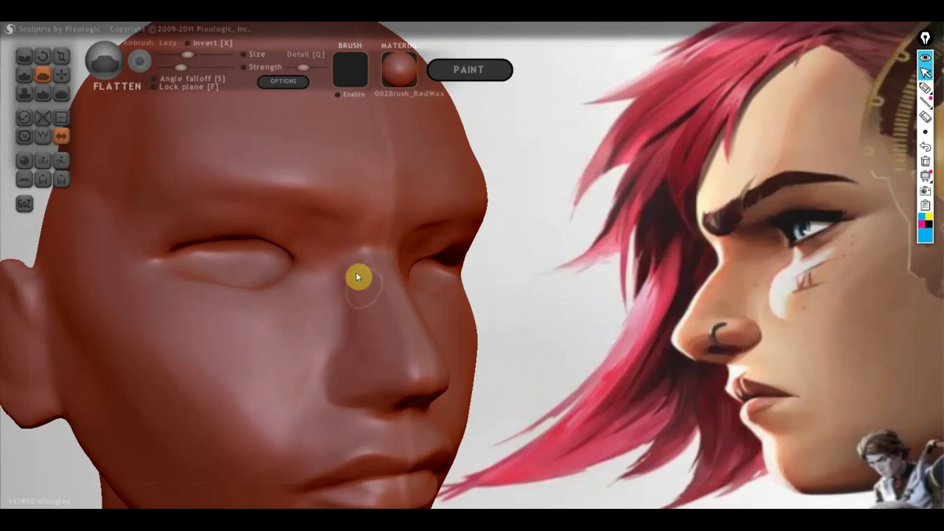
{"action": "right_click_drag", "start_coordinate": [356, 272], "coordinate": [411, 373]}
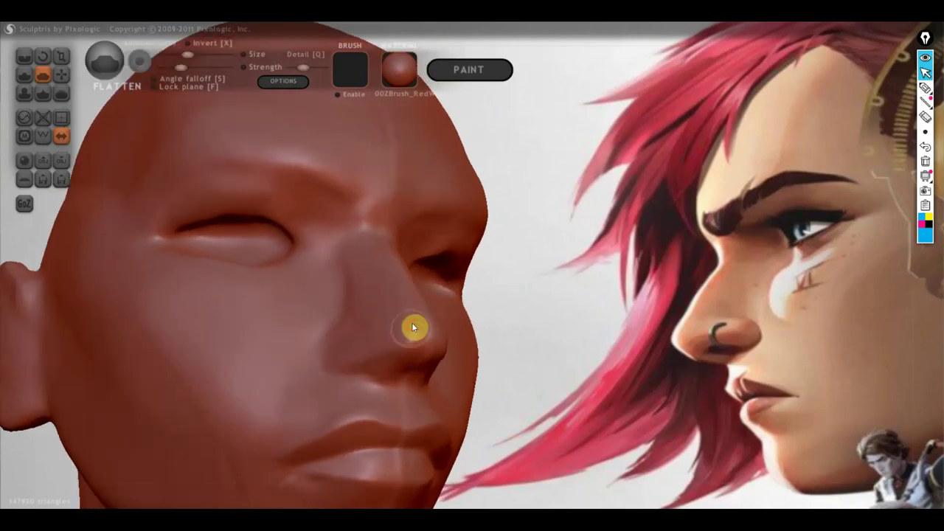
{"action": "mouse_move", "coordinate": [427, 348]}
{"action": "right_mouse_down"}
{"action": "mouse_move", "coordinate": [432, 356]}
{"action": "mouse_move", "coordinate": [417, 314]}
{"action": "mouse_move", "coordinate": [449, 325]}
{"action": "mouse_move", "coordinate": [476, 359]}
{"action": "right_mouse_up"}
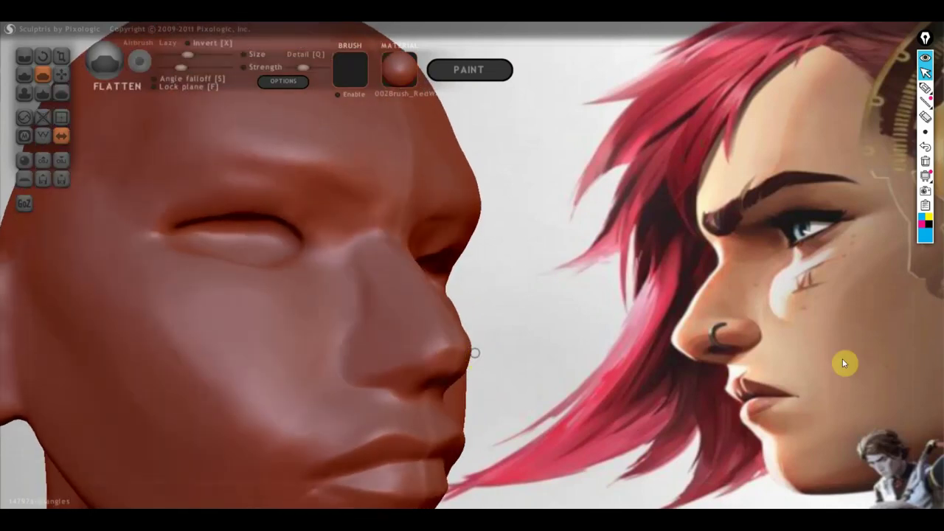
{"action": "right_click_drag", "start_coordinate": [549, 332], "coordinate": [508, 373]}
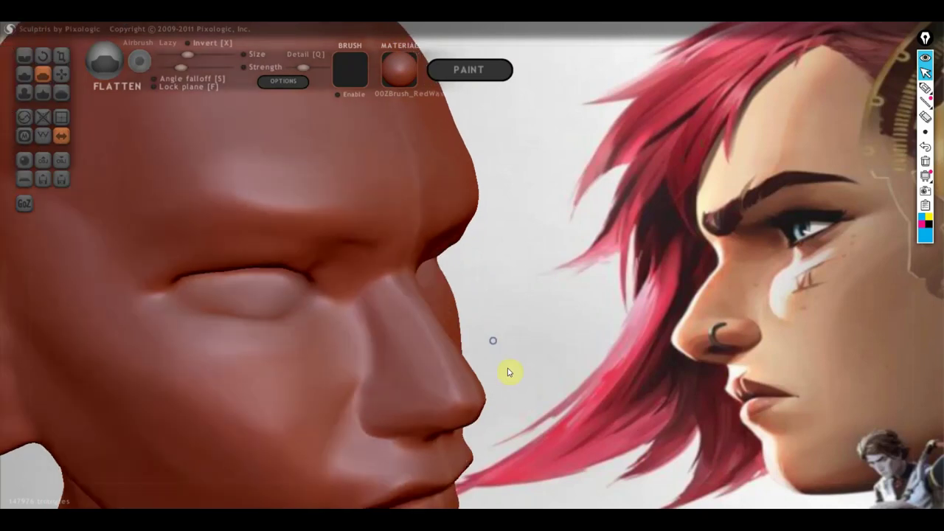
{"action": "left_click_drag", "start_coordinate": [447, 372], "coordinate": [446, 378]}
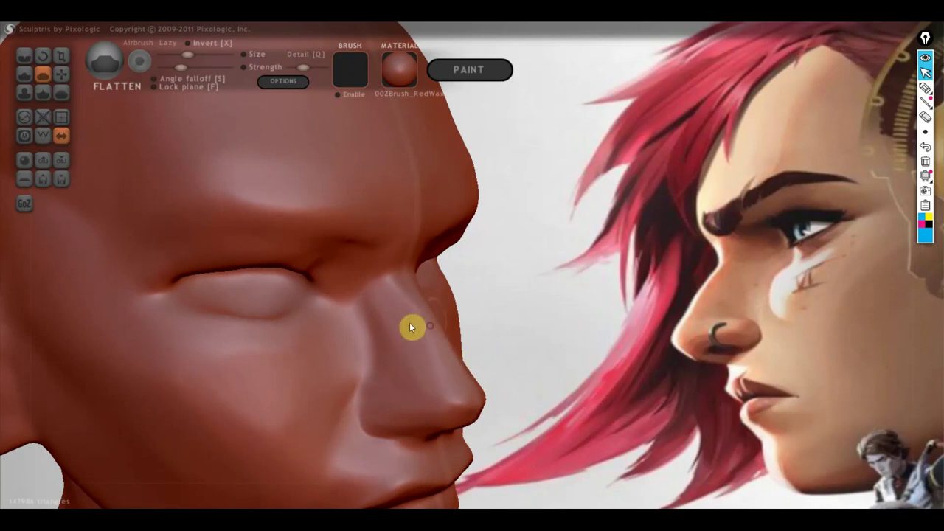
{"action": "left_click_drag", "start_coordinate": [418, 310], "coordinate": [375, 313]}
- With the Crease brush, carve crease lines on the nose, under the nostril and along its sides
{"action": "left_click", "coordinate": [24, 56]}
{"action": "right_click_drag", "start_coordinate": [373, 331], "coordinate": [395, 341]}
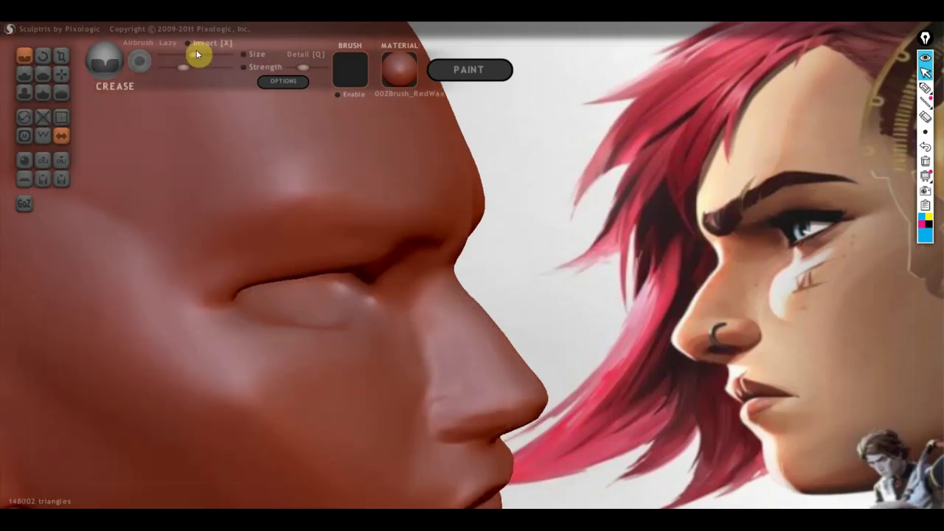
{"action": "left_click_drag", "start_coordinate": [478, 390], "coordinate": [449, 394]}
{"action": "left_click_drag", "start_coordinate": [432, 439], "coordinate": [464, 428]}
{"action": "left_click_drag", "start_coordinate": [467, 370], "coordinate": [421, 358]}
{"action": "left_click_drag", "start_coordinate": [436, 392], "coordinate": [438, 379]}
{"action": "mouse_move", "coordinate": [442, 368]}
{"action": "right_mouse_down"}
{"action": "mouse_move", "coordinate": [362, 379]}
{"action": "mouse_move", "coordinate": [358, 356]}
{"action": "right_mouse_up"}
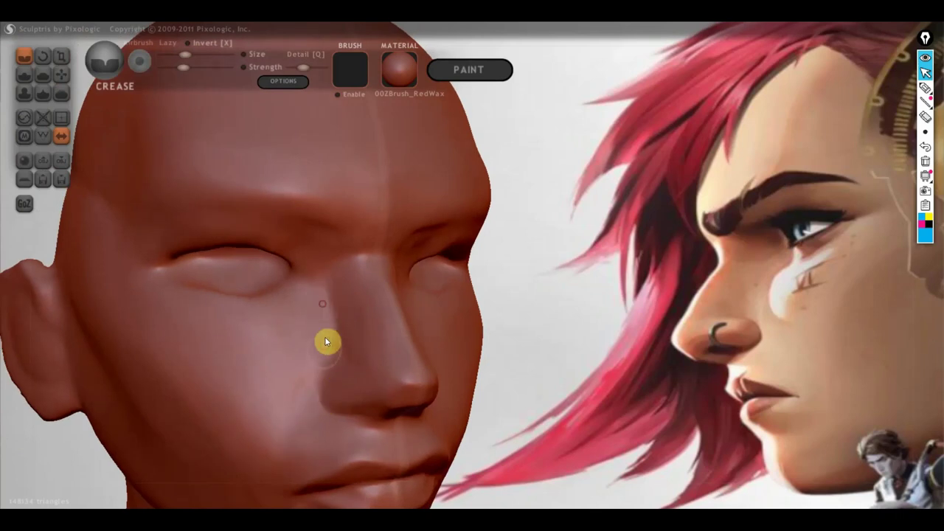
- Deepen the crease along the brow, then orbit the head to check it from several angles
{"action": "right_click_drag", "start_coordinate": [334, 248], "coordinate": [330, 238]}
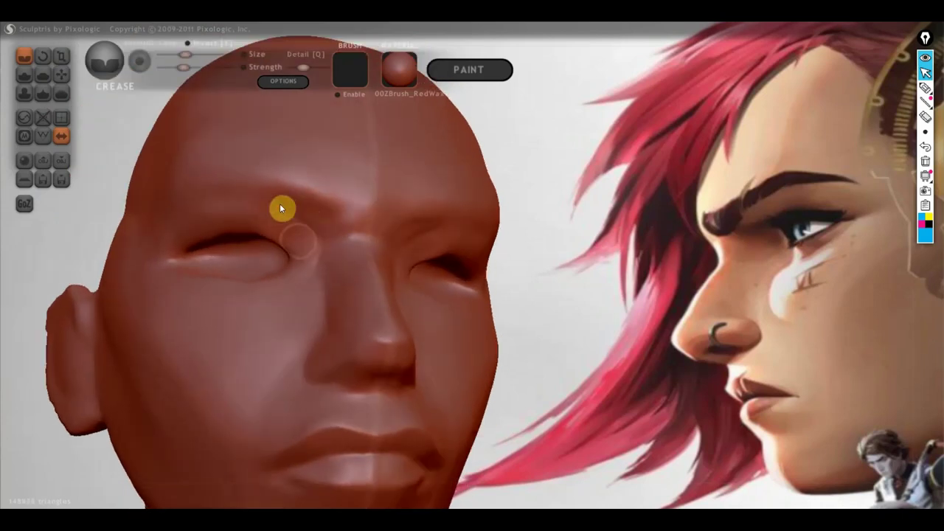
{"action": "right_click_drag", "start_coordinate": [280, 207], "coordinate": [362, 273]}
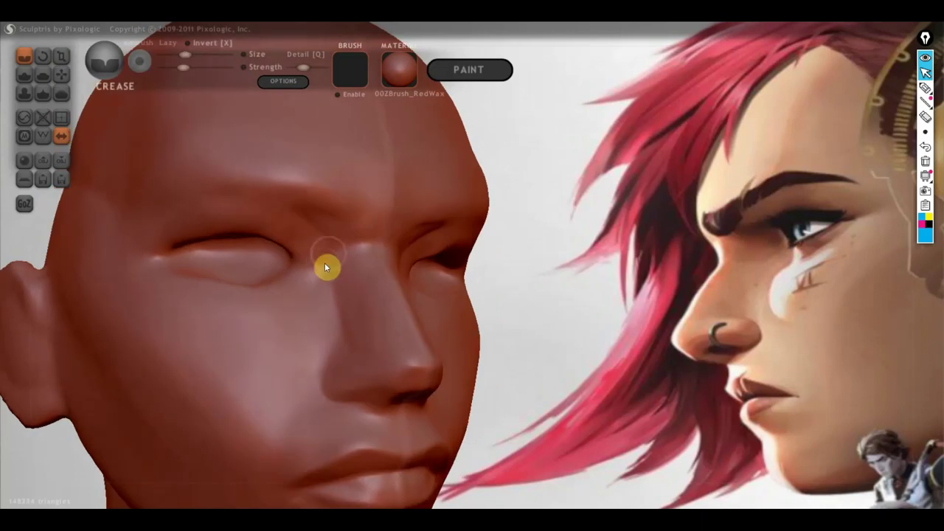
{"action": "left_click_drag", "start_coordinate": [339, 217], "coordinate": [354, 213]}
{"action": "mouse_move", "coordinate": [305, 262]}
{"action": "right_mouse_down"}
{"action": "mouse_move", "coordinate": [379, 276]}
{"action": "mouse_move", "coordinate": [318, 287]}
{"action": "mouse_move", "coordinate": [310, 308]}
{"action": "mouse_move", "coordinate": [297, 252]}
{"action": "right_mouse_up"}
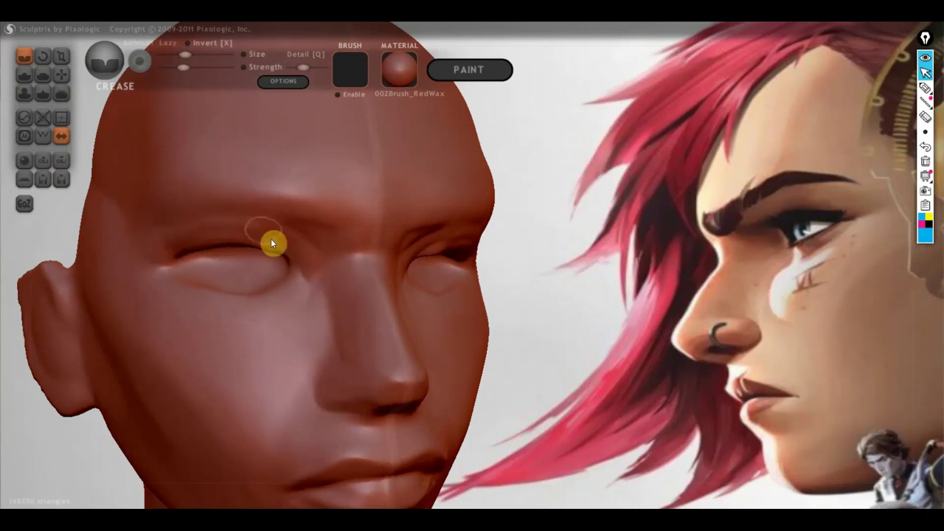
{"action": "mouse_move", "coordinate": [260, 230]}
{"action": "right_mouse_down"}
{"action": "mouse_move", "coordinate": [208, 255]}
{"action": "mouse_move", "coordinate": [225, 250]}
{"action": "right_mouse_up"}
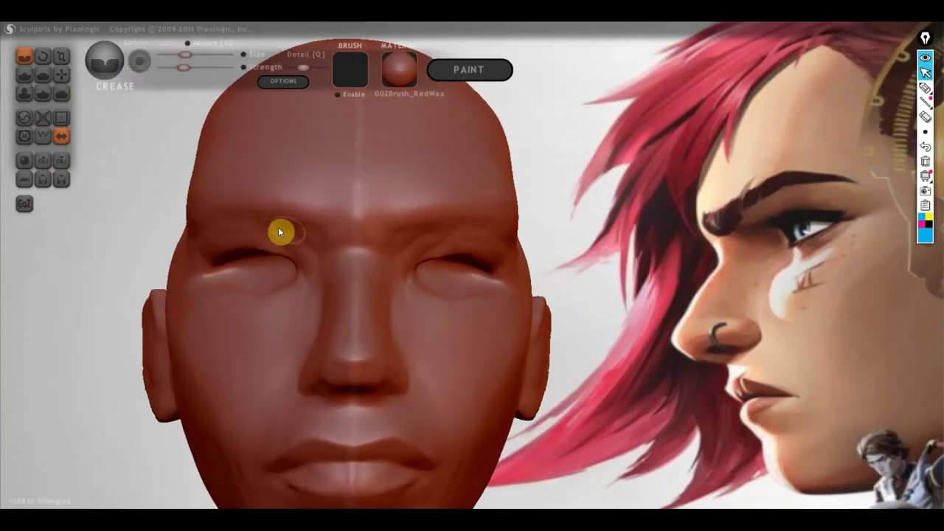
{"action": "mouse_move", "coordinate": [258, 228]}
{"action": "right_mouse_down"}
{"action": "mouse_move", "coordinate": [284, 251]}
{"action": "mouse_move", "coordinate": [333, 210]}
{"action": "right_mouse_up"}
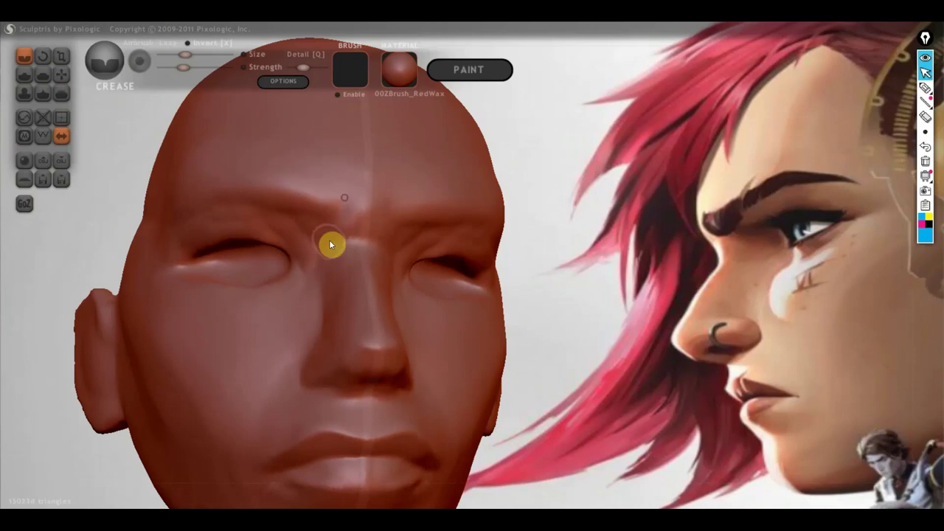
{"action": "mouse_move", "coordinate": [321, 255]}
{"action": "right_mouse_down"}
{"action": "mouse_move", "coordinate": [298, 328]}
{"action": "mouse_move", "coordinate": [322, 274]}
{"action": "mouse_move", "coordinate": [527, 357]}
{"action": "mouse_move", "coordinate": [522, 289]}
{"action": "mouse_move", "coordinate": [492, 301]}
{"action": "mouse_move", "coordinate": [462, 296]}
{"action": "right_mouse_up"}
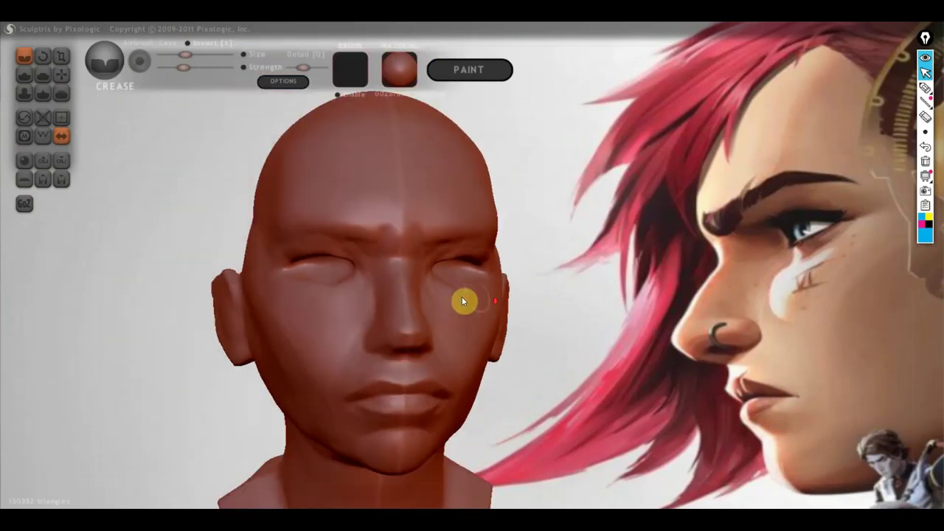
{"action": "right_click_drag", "start_coordinate": [263, 213], "coordinate": [335, 251]}
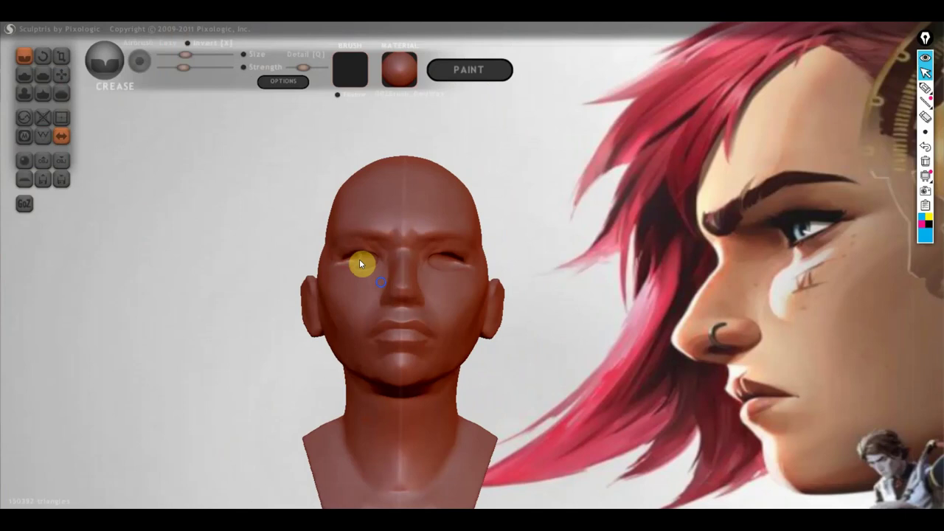
{"action": "scroll", "coordinate": [359, 262], "scroll_direction": "up", "scroll_amount": 3}
{"action": "scroll", "coordinate": [377, 260], "scroll_direction": "up", "scroll_amount": 1}
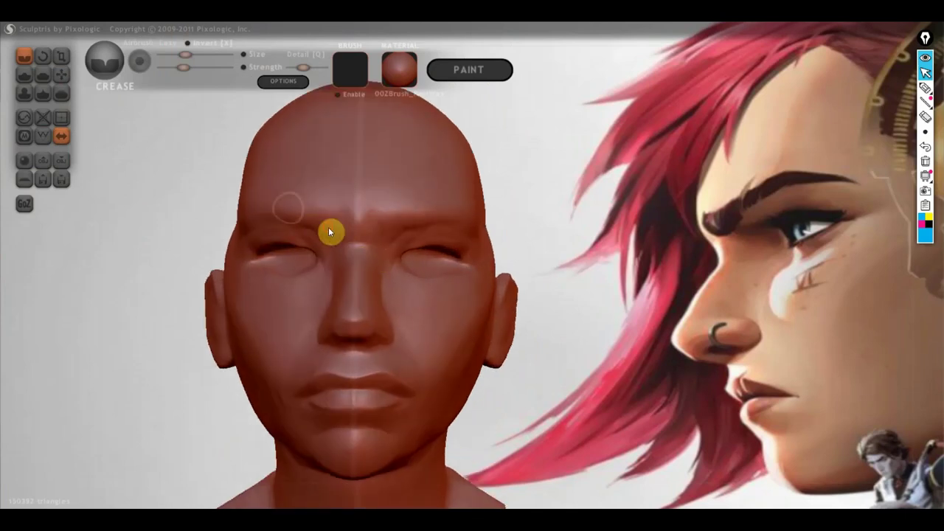
{"action": "mouse_move", "coordinate": [258, 218]}
{"action": "right_mouse_down"}
{"action": "mouse_move", "coordinate": [359, 246]}
{"action": "mouse_move", "coordinate": [368, 295]}
{"action": "mouse_move", "coordinate": [426, 345]}
{"action": "mouse_move", "coordinate": [460, 344]}
{"action": "right_mouse_up"}
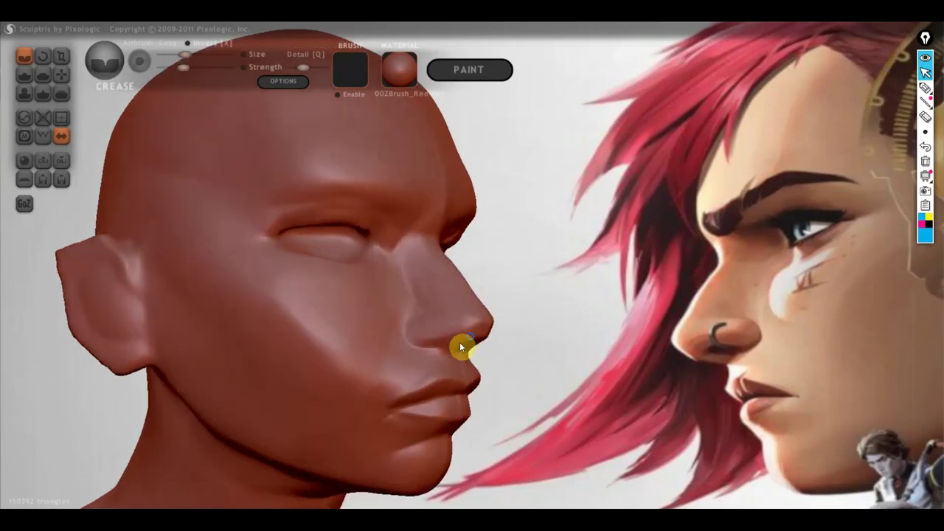
- Build up the nostril under the nose tip with the Clay draw brush, then soften it into a ridge
{"action": "left_click", "coordinate": [25, 75]}
{"action": "right_click_drag", "start_coordinate": [208, 206], "coordinate": [527, 337]}
{"action": "scroll", "coordinate": [526, 337], "scroll_direction": "up", "scroll_amount": 2}
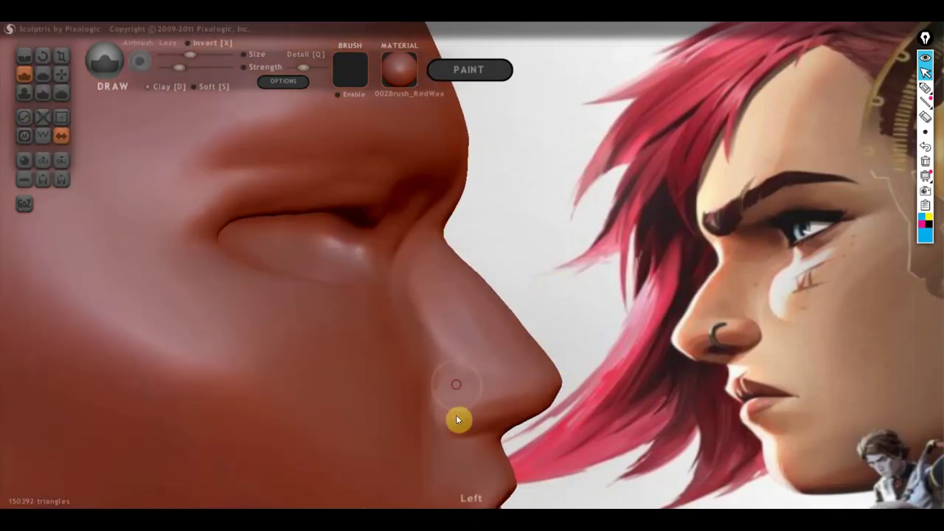
{"action": "left_click_drag", "start_coordinate": [456, 417], "coordinate": [478, 411]}
{"action": "left_click", "coordinate": [148, 88]}
{"action": "left_click_drag", "start_coordinate": [445, 402], "coordinate": [499, 400], "text": "shift"}
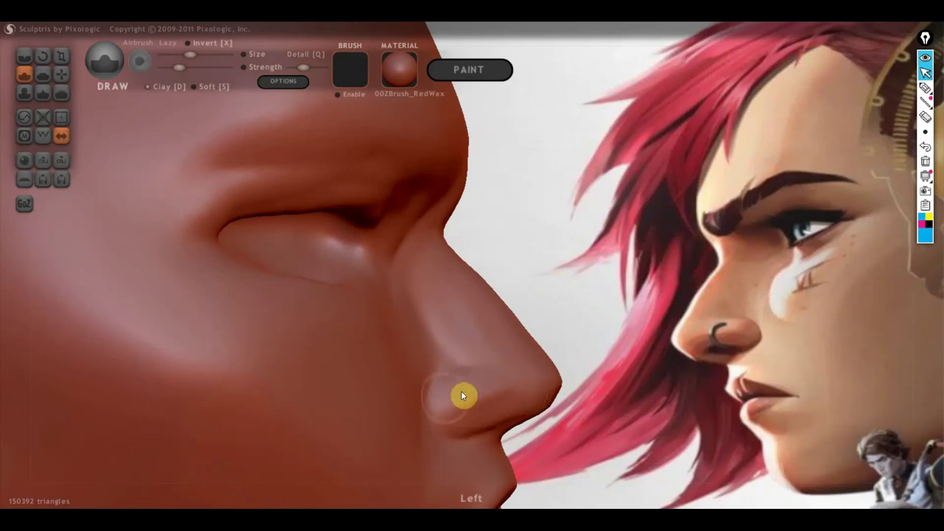
- Crease above the upper lip and along the nose side, and reshape the bridge near the eye
{"action": "mouse_move", "coordinate": [552, 364]}
{"action": "left_mouse_down"}
{"action": "mouse_move", "coordinate": [560, 391]}
{"action": "mouse_move", "coordinate": [448, 390]}
{"action": "mouse_move", "coordinate": [420, 453]}
{"action": "mouse_move", "coordinate": [369, 472]}
{"action": "left_mouse_up"}
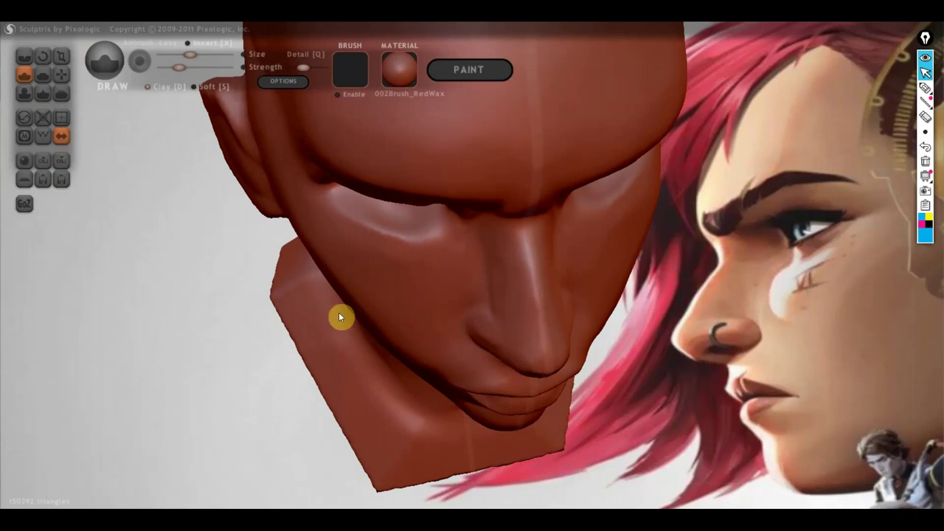
{"action": "left_click", "coordinate": [23, 56]}
{"action": "left_click_drag", "start_coordinate": [492, 350], "coordinate": [504, 345]}
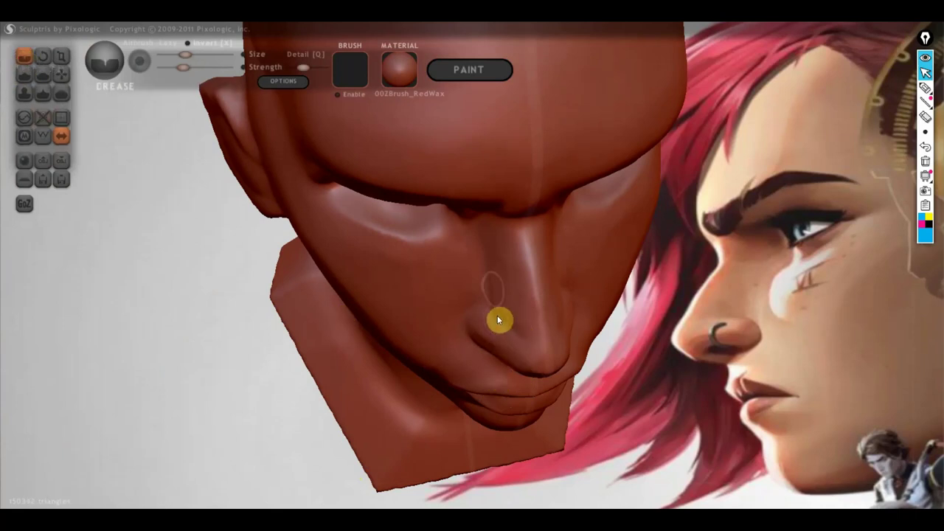
{"action": "mouse_move", "coordinate": [486, 288]}
{"action": "left_mouse_down"}
{"action": "mouse_move", "coordinate": [506, 321]}
{"action": "mouse_move", "coordinate": [525, 332]}
{"action": "left_mouse_up"}
{"action": "right_click_drag", "start_coordinate": [501, 293], "coordinate": [516, 302]}
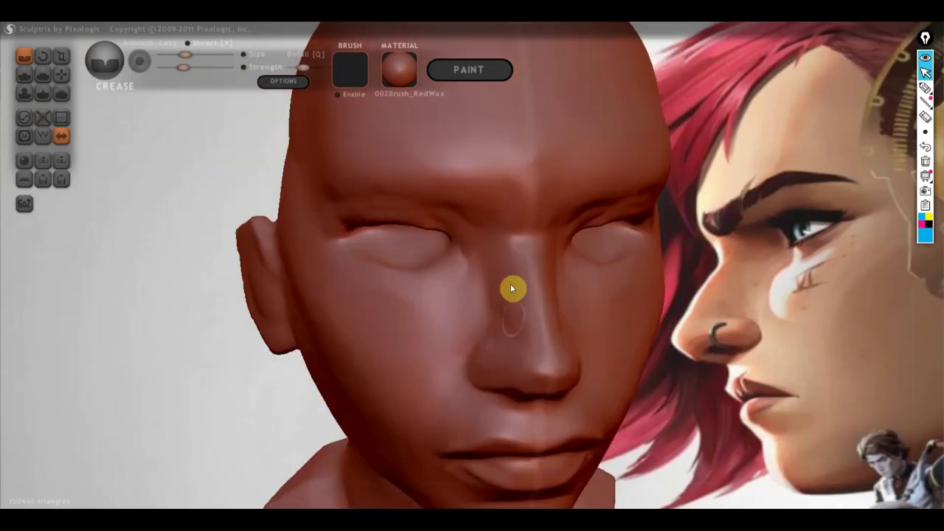
{"action": "mouse_move", "coordinate": [535, 347]}
{"action": "right_mouse_down"}
{"action": "mouse_move", "coordinate": [583, 341]}
{"action": "mouse_move", "coordinate": [529, 269]}
{"action": "right_mouse_up"}
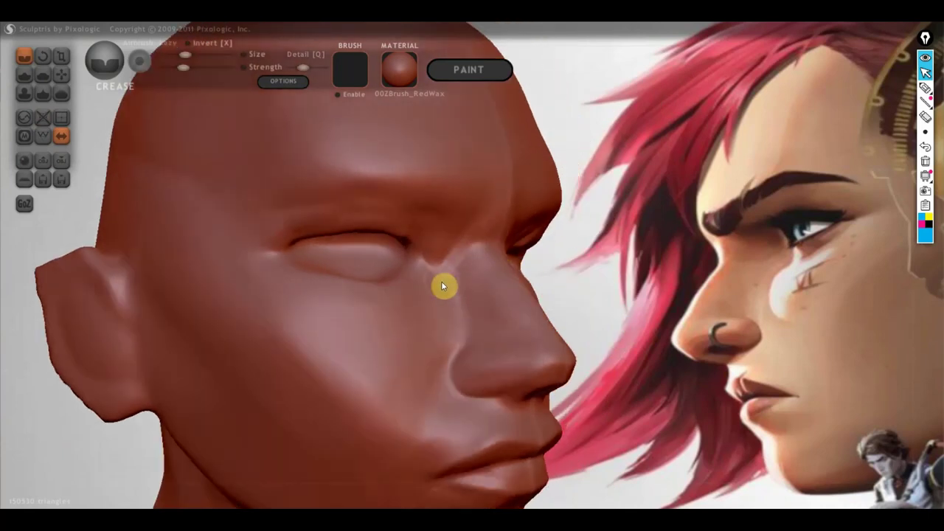
{"action": "left_click_drag", "start_coordinate": [448, 270], "coordinate": [464, 307]}
{"action": "mouse_move", "coordinate": [465, 306]}
{"action": "right_mouse_down"}
{"action": "mouse_move", "coordinate": [517, 321]}
{"action": "mouse_move", "coordinate": [568, 305]}
{"action": "right_mouse_up"}
- Pull the nose tip outward and up with the Grab brush, checking it from several angles
{"action": "left_click", "coordinate": [62, 73]}
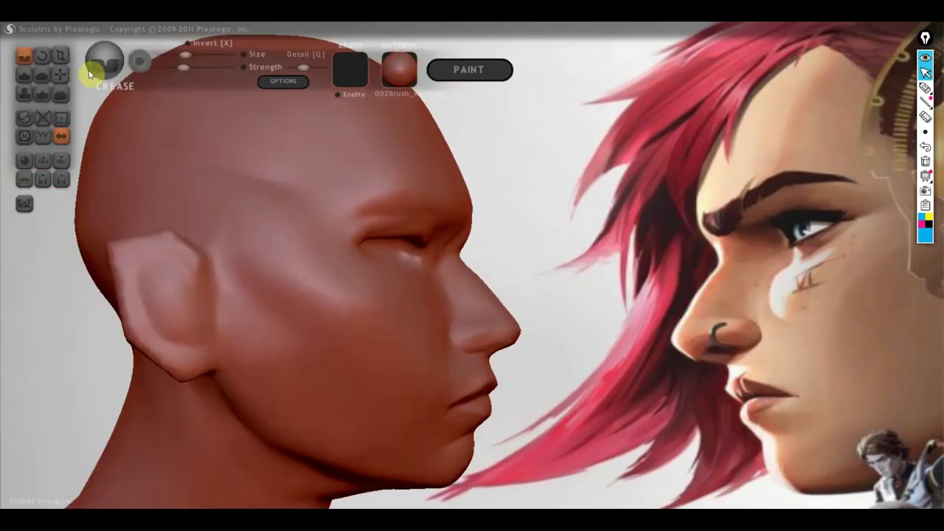
{"action": "scroll", "coordinate": [450, 269], "scroll_direction": "up", "scroll_amount": 3}
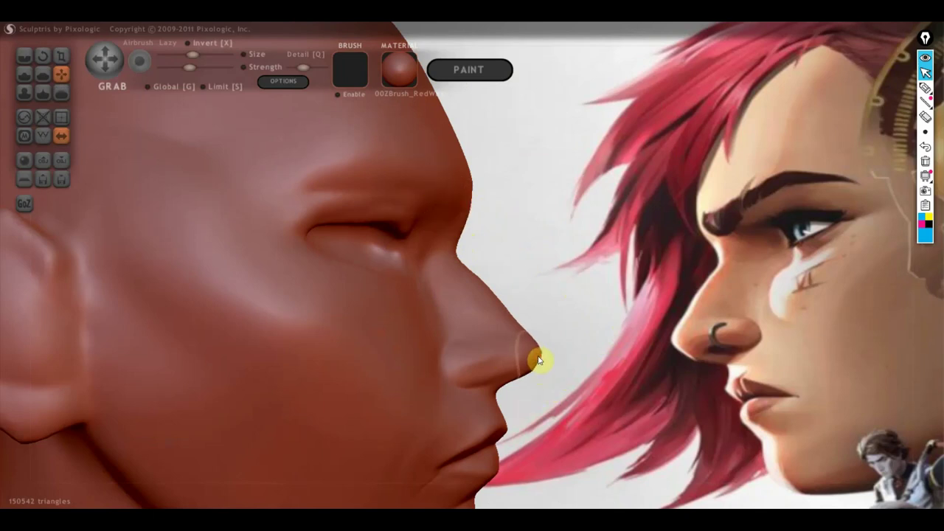
{"action": "left_click_drag", "start_coordinate": [537, 360], "coordinate": [547, 355]}
{"action": "scroll", "coordinate": [518, 389], "scroll_direction": "up", "scroll_amount": 2}
{"action": "scroll", "coordinate": [520, 402], "scroll_direction": "up", "scroll_amount": 2}
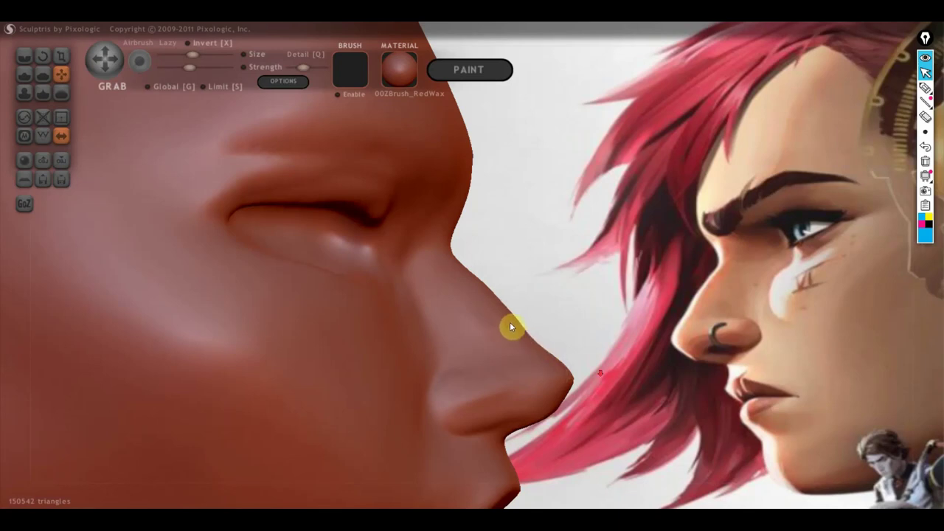
{"action": "scroll", "coordinate": [510, 321], "scroll_direction": "down", "scroll_amount": 5}
{"action": "right_click_drag", "start_coordinate": [575, 406], "coordinate": [258, 390]}
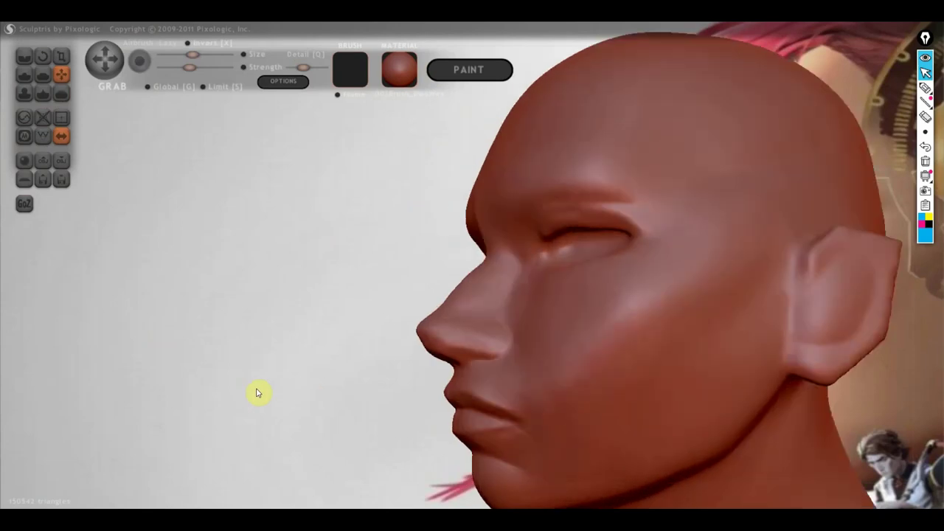
{"action": "scroll", "coordinate": [421, 396], "scroll_direction": "up", "scroll_amount": 2}
{"action": "scroll", "coordinate": [384, 338], "scroll_direction": "up", "scroll_amount": 2}
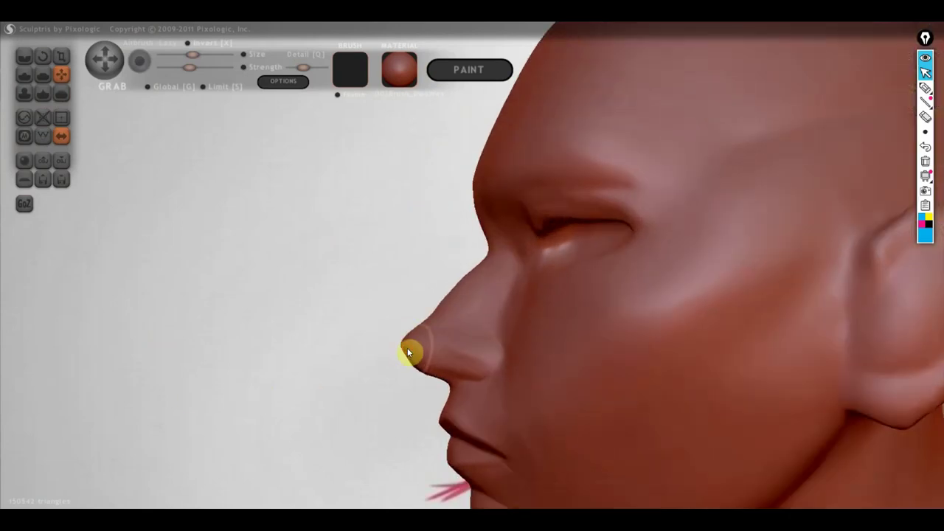
{"action": "left_click_drag", "start_coordinate": [388, 337], "coordinate": [368, 399]}
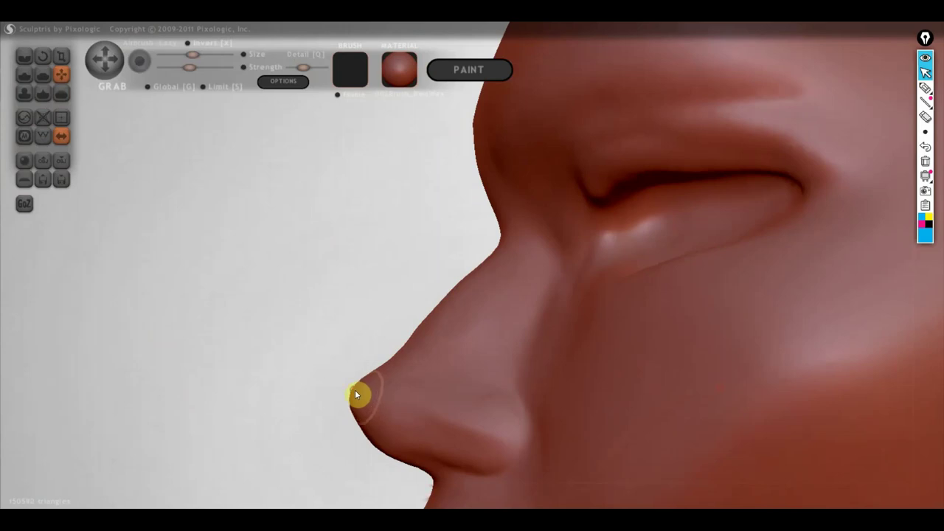
{"action": "scroll", "coordinate": [355, 389], "scroll_direction": "down", "scroll_amount": 5}
{"action": "scroll", "coordinate": [420, 352], "scroll_direction": "up", "scroll_amount": 5}
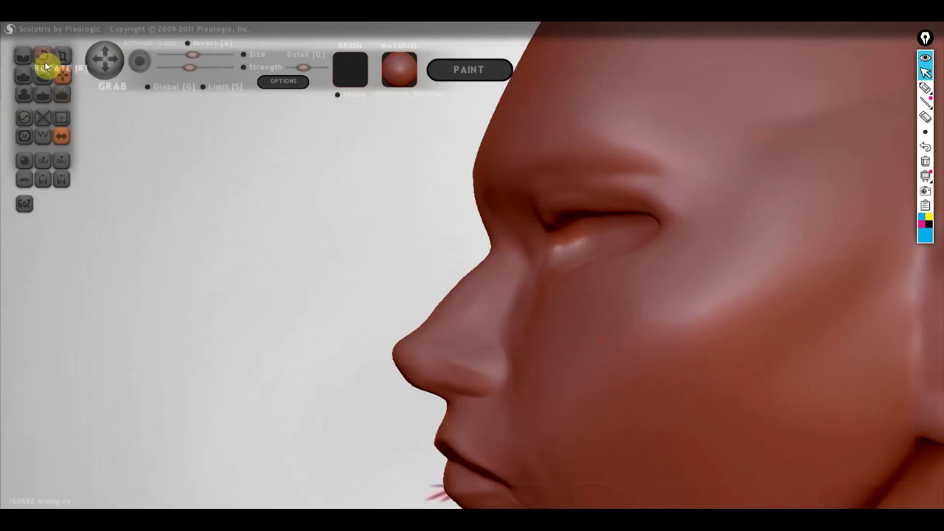
- Return to the Draw brush and tilt the head to view under the nose
{"action": "left_click", "coordinate": [21, 76]}
{"action": "mouse_move", "coordinate": [187, 172]}
{"action": "left_mouse_down"}
{"action": "mouse_move", "coordinate": [241, 155]}
{"action": "mouse_move", "coordinate": [149, 84]}
{"action": "mouse_move", "coordinate": [219, 160]}
{"action": "left_mouse_up"}
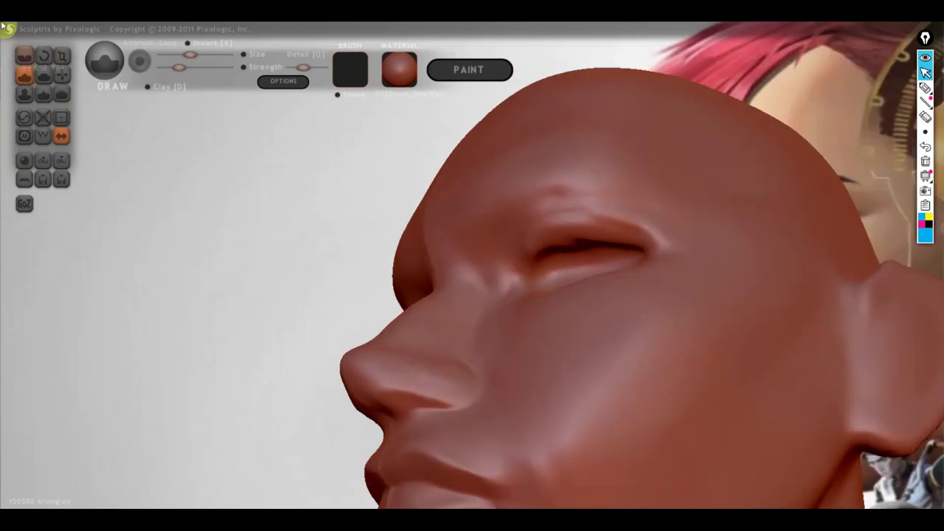
{"action": "right_click_drag", "start_coordinate": [417, 299], "coordinate": [420, 390]}
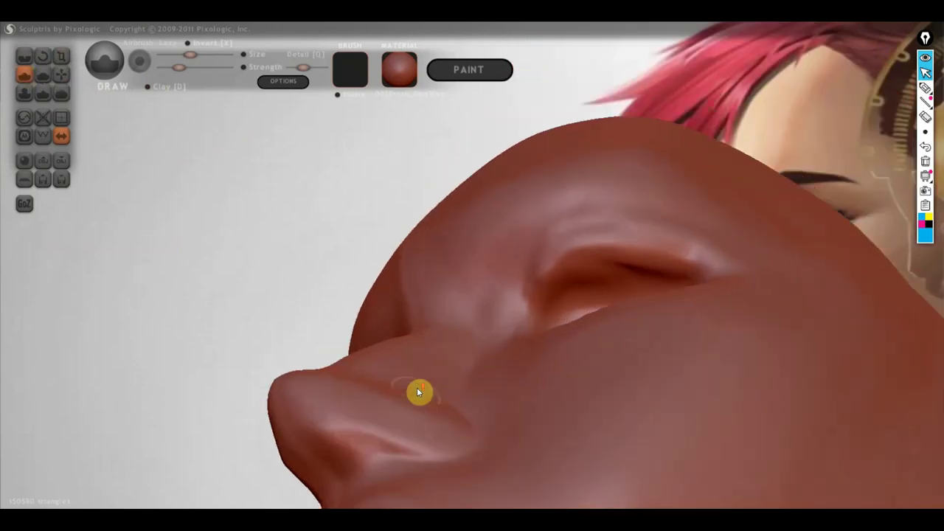
- Deepen the nostril opening beneath the nose tip with Draw-brush strokes, checked from the front
{"action": "mouse_move", "coordinate": [284, 174]}
{"action": "left_mouse_down"}
{"action": "mouse_move", "coordinate": [302, 252]}
{"action": "mouse_move", "coordinate": [411, 284]}
{"action": "left_mouse_up"}
{"action": "mouse_move", "coordinate": [412, 283]}
{"action": "right_mouse_down"}
{"action": "mouse_move", "coordinate": [185, 234]}
{"action": "mouse_move", "coordinate": [10, 101]}
{"action": "right_mouse_up"}
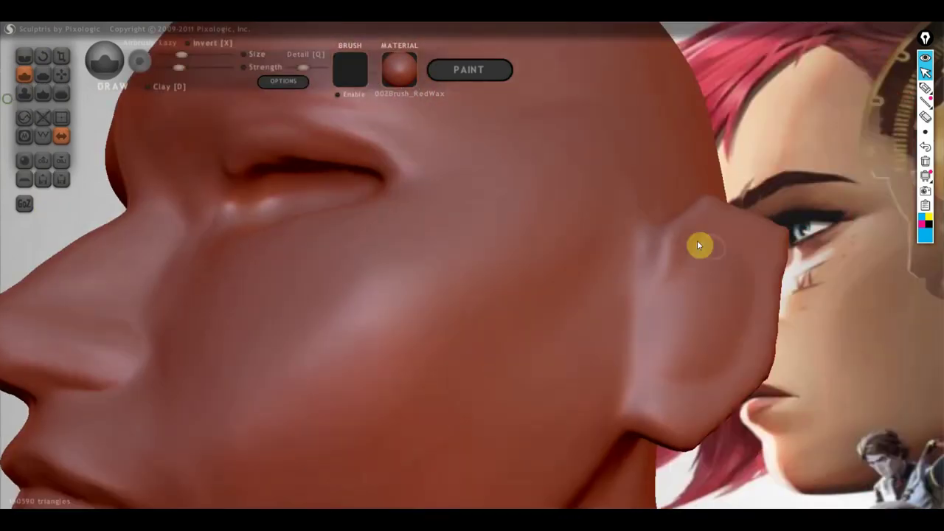
{"action": "scroll", "coordinate": [737, 265], "scroll_direction": "down", "scroll_amount": 3}
{"action": "scroll", "coordinate": [708, 291], "scroll_direction": "up", "scroll_amount": 3}
{"action": "scroll", "coordinate": [708, 295], "scroll_direction": "up", "scroll_amount": 3}
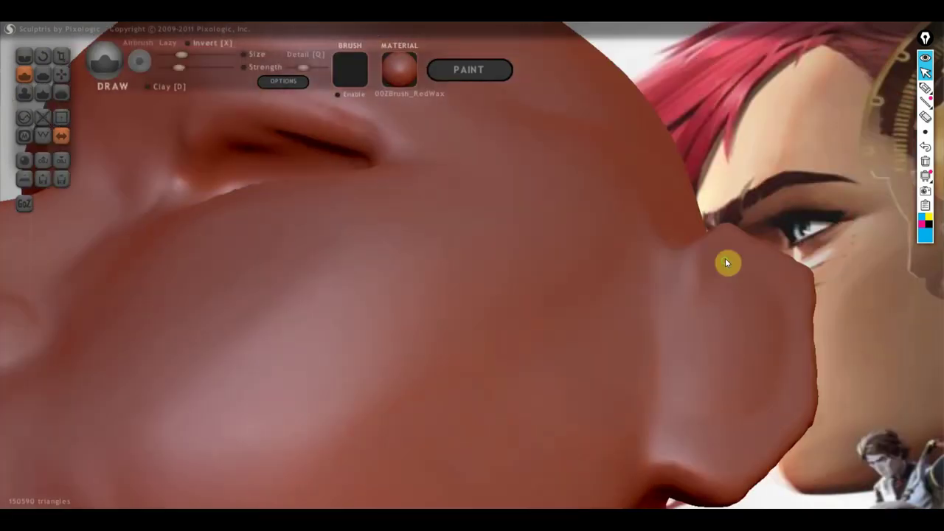
{"action": "scroll", "coordinate": [727, 263], "scroll_direction": "down", "scroll_amount": 1}
{"action": "mouse_move", "coordinate": [635, 305]}
{"action": "right_mouse_down"}
{"action": "mouse_move", "coordinate": [796, 264]}
{"action": "mouse_move", "coordinate": [594, 276]}
{"action": "right_mouse_up"}
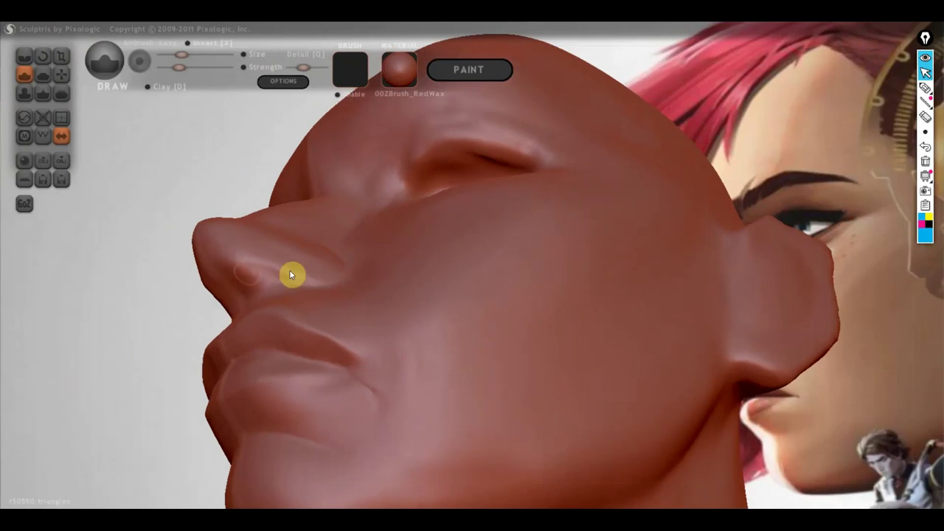
{"action": "mouse_move", "coordinate": [270, 272]}
{"action": "left_mouse_down"}
{"action": "mouse_move", "coordinate": [253, 264]}
{"action": "mouse_move", "coordinate": [286, 277]}
{"action": "mouse_move", "coordinate": [246, 269]}
{"action": "mouse_move", "coordinate": [258, 286]}
{"action": "left_mouse_up"}
{"action": "mouse_move", "coordinate": [261, 264]}
{"action": "right_mouse_down"}
{"action": "mouse_move", "coordinate": [410, 333]}
{"action": "mouse_move", "coordinate": [460, 340]}
{"action": "mouse_move", "coordinate": [458, 329]}
{"action": "right_mouse_up"}
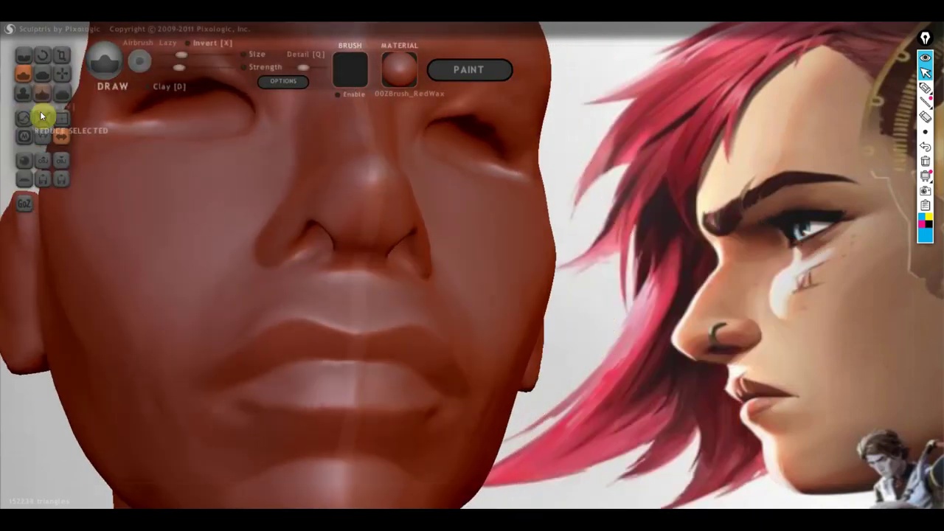
- Pull the nose and upper lip slightly down with the Grab brush
{"action": "left_click", "coordinate": [60, 75]}
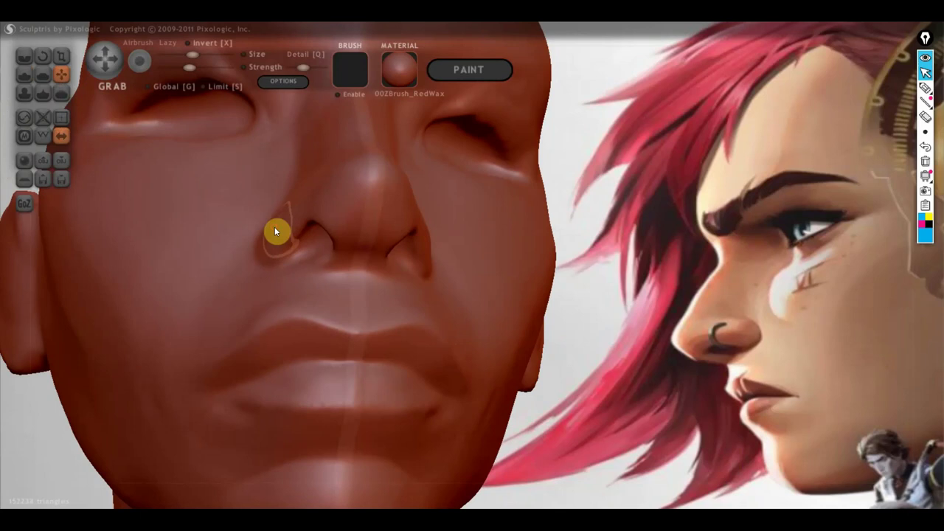
{"action": "left_click_drag", "start_coordinate": [274, 227], "coordinate": [299, 267]}
{"action": "right_click_drag", "start_coordinate": [299, 267], "coordinate": [292, 261]}
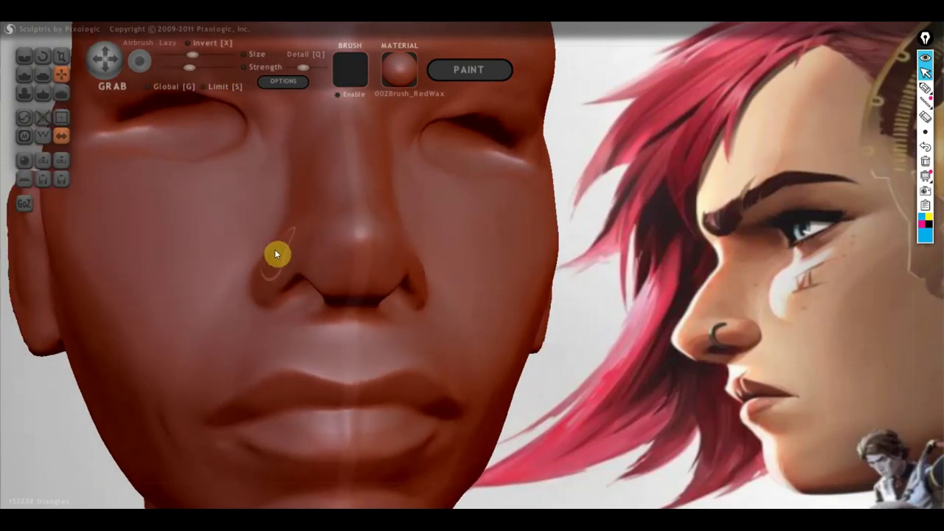
- Inspect the nose from above and below, then zoom out to a front view shifted left
{"action": "mouse_move", "coordinate": [261, 267]}
{"action": "right_mouse_down"}
{"action": "mouse_move", "coordinate": [408, 282]}
{"action": "mouse_move", "coordinate": [369, 282]}
{"action": "mouse_move", "coordinate": [330, 258]}
{"action": "right_mouse_up"}
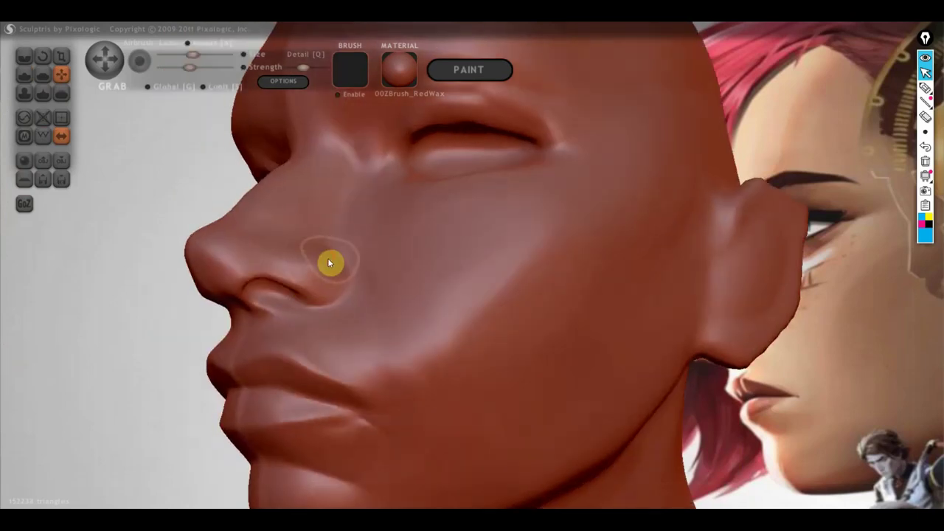
{"action": "mouse_move", "coordinate": [273, 269]}
{"action": "right_mouse_down"}
{"action": "mouse_move", "coordinate": [278, 345]}
{"action": "mouse_move", "coordinate": [268, 290]}
{"action": "mouse_move", "coordinate": [287, 361]}
{"action": "mouse_move", "coordinate": [274, 311]}
{"action": "right_mouse_up"}
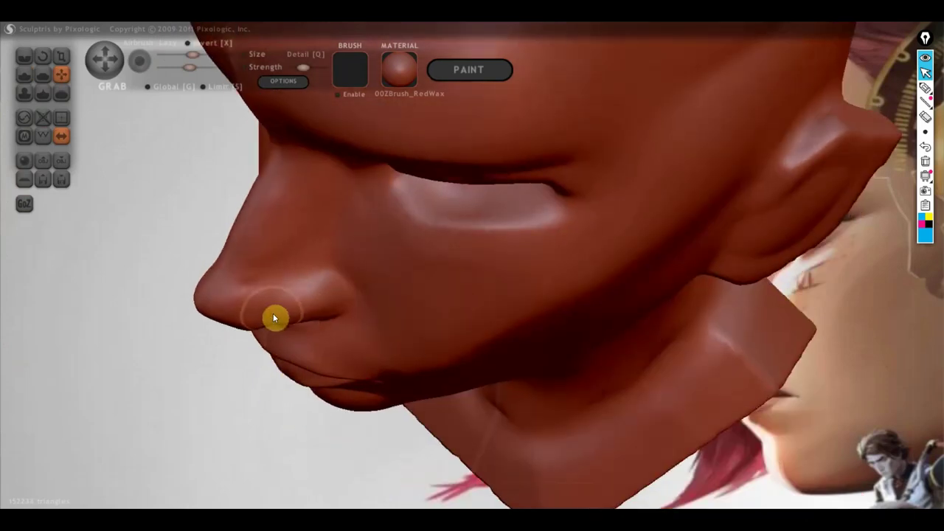
{"action": "right_click_drag", "start_coordinate": [322, 312], "coordinate": [455, 332]}
{"action": "mouse_move", "coordinate": [362, 447]}
{"action": "right_mouse_down"}
{"action": "mouse_move", "coordinate": [385, 398]}
{"action": "mouse_move", "coordinate": [388, 364]}
{"action": "right_mouse_up"}
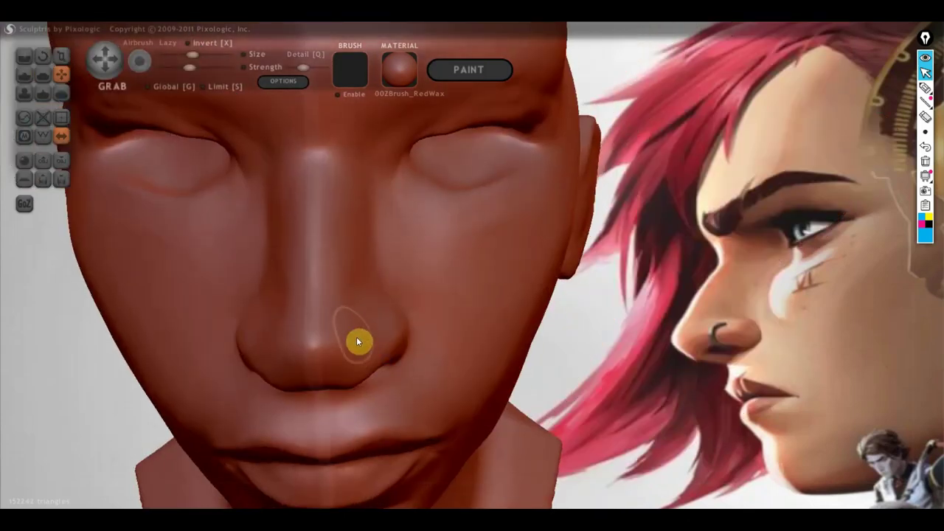
{"action": "right_click_drag", "start_coordinate": [384, 325], "coordinate": [363, 394]}
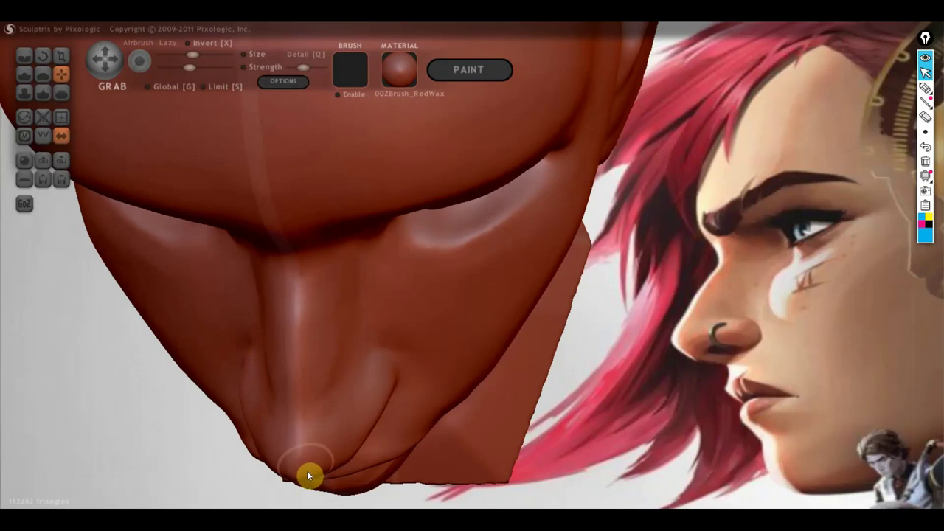
{"action": "mouse_move", "coordinate": [329, 465]}
{"action": "right_mouse_down"}
{"action": "mouse_move", "coordinate": [398, 322]}
{"action": "mouse_move", "coordinate": [552, 348]}
{"action": "right_mouse_up"}
{"action": "scroll", "coordinate": [398, 347], "scroll_direction": "down", "scroll_amount": 2}
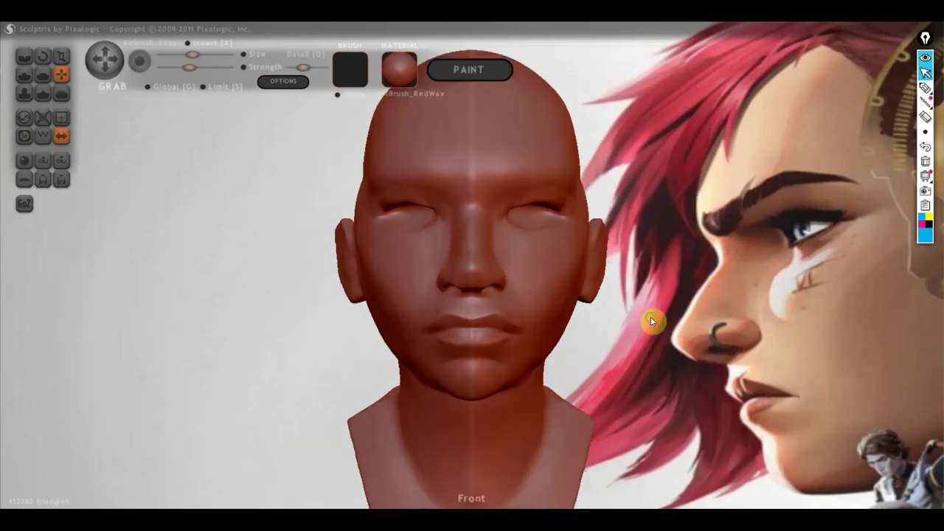
{"action": "right_click_drag", "start_coordinate": [650, 320], "coordinate": [523, 318], "text": "alt"}
{"action": "mouse_move", "coordinate": [512, 357]}
{"action": "right_mouse_down"}
{"action": "mouse_move", "coordinate": [419, 358]}
{"action": "mouse_move", "coordinate": [472, 214]}
{"action": "mouse_move", "coordinate": [457, 177]}
{"action": "right_mouse_up"}
- Plane the side of the face and temple with the Flatten brush (hotkey 5), then turn to profile
{"action": "key", "text": "5"}
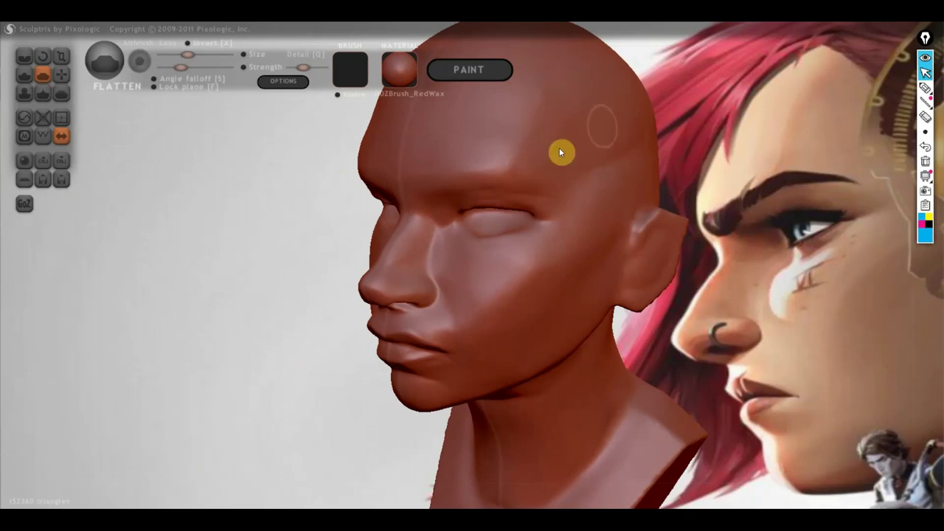
{"action": "mouse_move", "coordinate": [579, 174]}
{"action": "left_mouse_down", "text": "alt"}
{"action": "mouse_move", "coordinate": [623, 155]}
{"action": "mouse_move", "coordinate": [549, 247]}
{"action": "left_mouse_up", "text": "alt"}
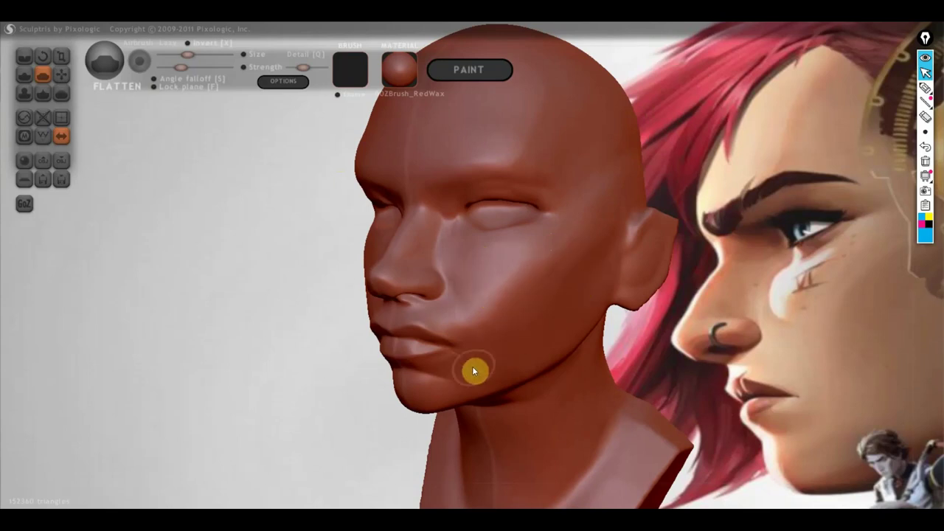
{"action": "mouse_move", "coordinate": [486, 369]}
{"action": "right_mouse_down"}
{"action": "mouse_move", "coordinate": [583, 347]}
{"action": "mouse_move", "coordinate": [578, 364]}
{"action": "mouse_move", "coordinate": [471, 358]}
{"action": "right_mouse_up"}
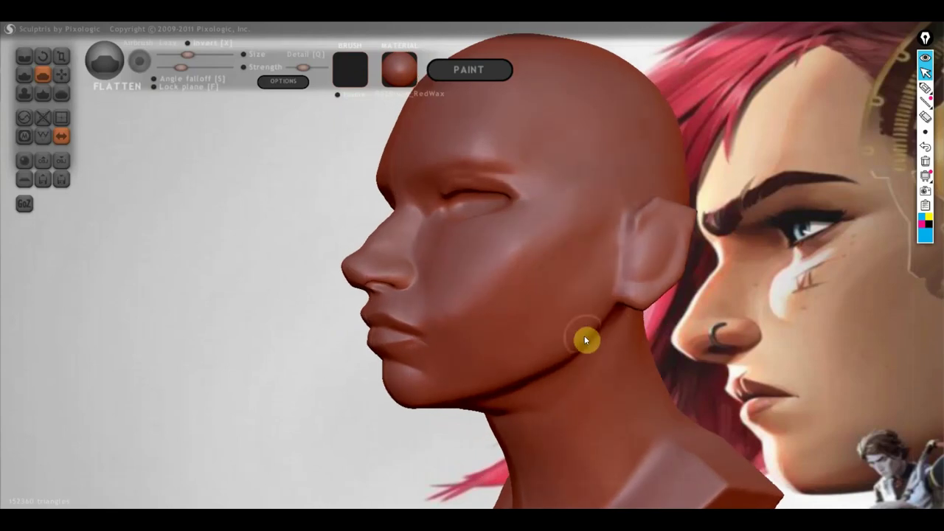
{"action": "right_click_drag", "start_coordinate": [581, 300], "coordinate": [539, 316]}
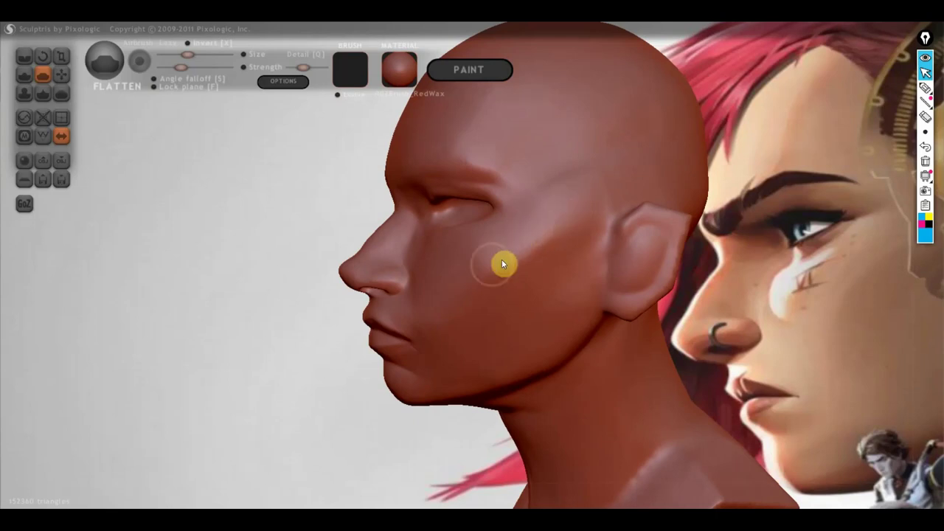
{"action": "scroll", "coordinate": [617, 253], "scroll_direction": "down", "scroll_amount": 3}
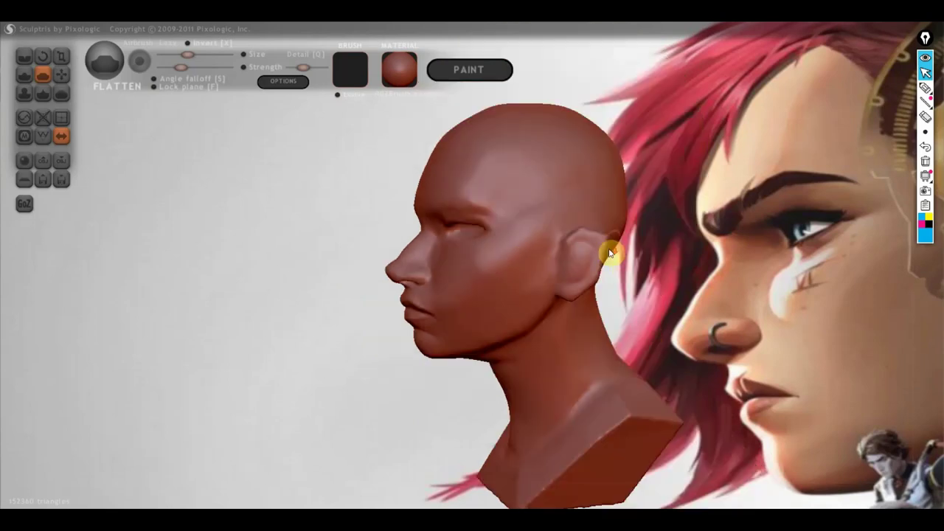
{"action": "right_click_drag", "start_coordinate": [611, 248], "coordinate": [623, 270]}
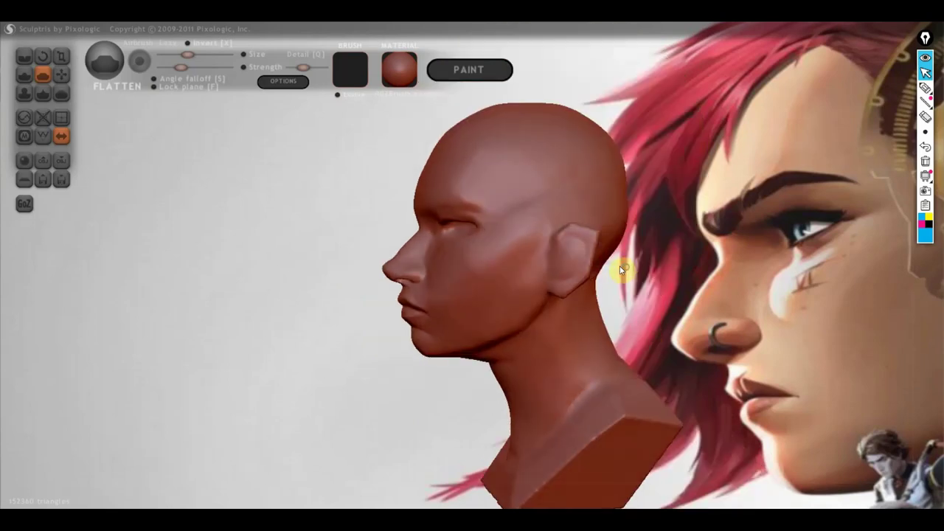
- Pull the sagging chin up into the jawline with the Grab brush in left profile
{"action": "left_click", "coordinate": [62, 75]}
{"action": "scroll", "coordinate": [590, 270], "scroll_direction": "down", "scroll_amount": 2}
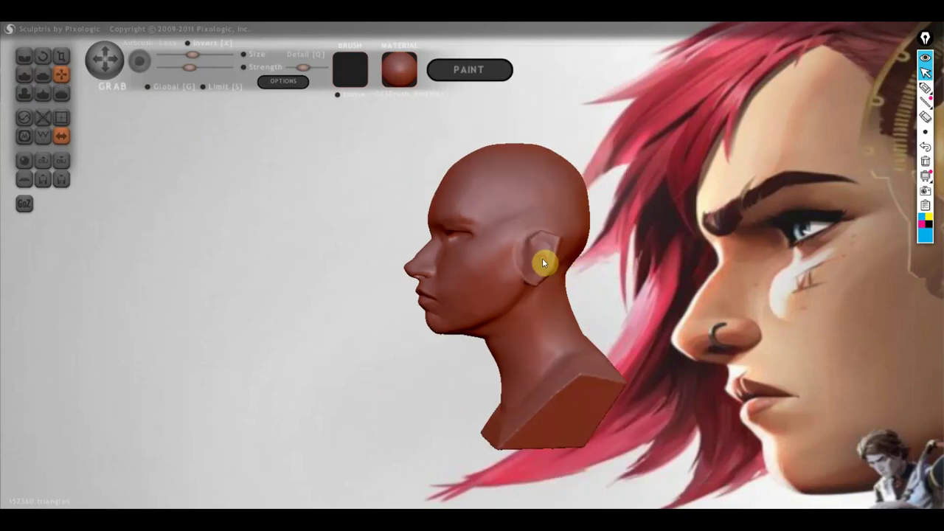
{"action": "mouse_move", "coordinate": [541, 252]}
{"action": "right_mouse_down"}
{"action": "mouse_move", "coordinate": [565, 274]}
{"action": "mouse_move", "coordinate": [681, 279]}
{"action": "mouse_move", "coordinate": [584, 411]}
{"action": "mouse_move", "coordinate": [532, 377]}
{"action": "right_mouse_up"}
{"action": "scroll", "coordinate": [536, 362], "scroll_direction": "up", "scroll_amount": 2}
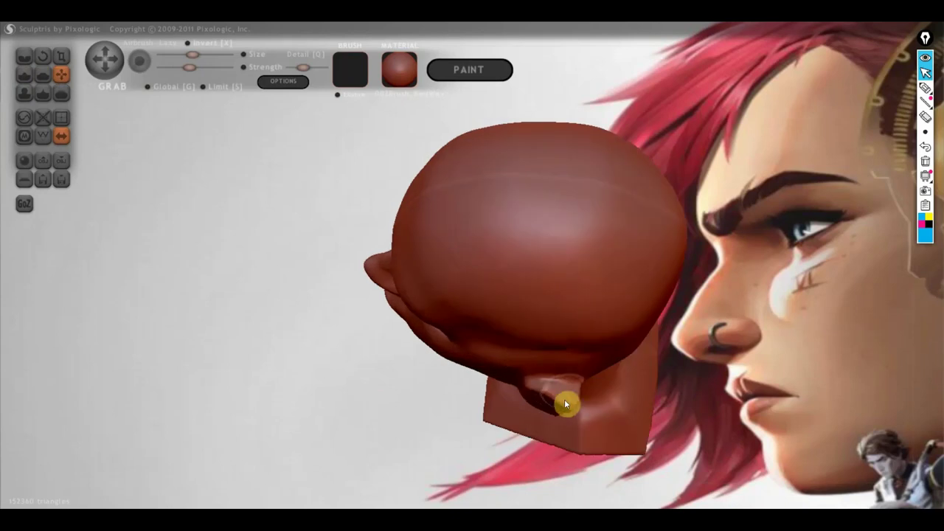
{"action": "mouse_move", "coordinate": [551, 416]}
{"action": "right_mouse_down"}
{"action": "mouse_move", "coordinate": [563, 416]}
{"action": "mouse_move", "coordinate": [551, 356]}
{"action": "right_mouse_up"}
{"action": "mouse_move", "coordinate": [575, 432]}
{"action": "right_mouse_down"}
{"action": "mouse_move", "coordinate": [661, 403]}
{"action": "mouse_move", "coordinate": [804, 379]}
{"action": "mouse_move", "coordinate": [680, 381]}
{"action": "right_mouse_up"}
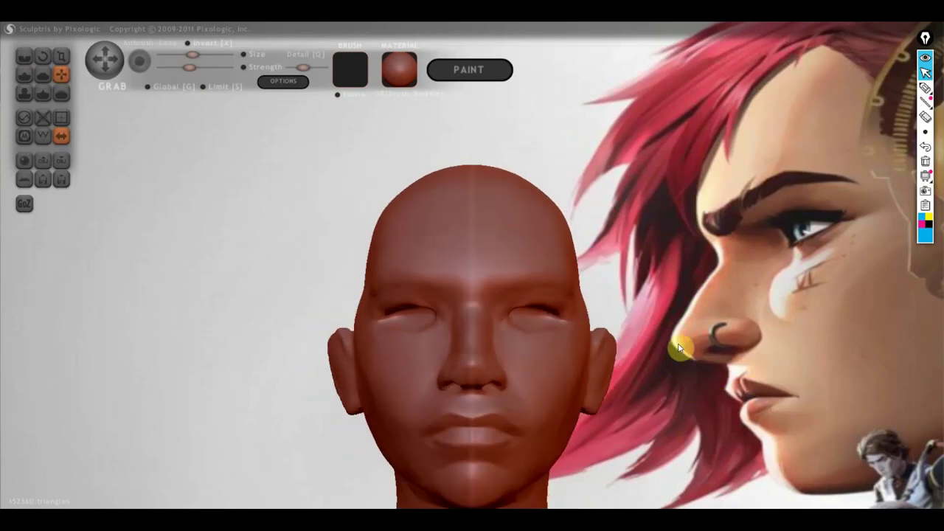
{"action": "mouse_move", "coordinate": [630, 314]}
{"action": "right_mouse_down"}
{"action": "mouse_move", "coordinate": [562, 194]}
{"action": "mouse_move", "coordinate": [557, 273]}
{"action": "mouse_move", "coordinate": [347, 278]}
{"action": "right_mouse_up"}
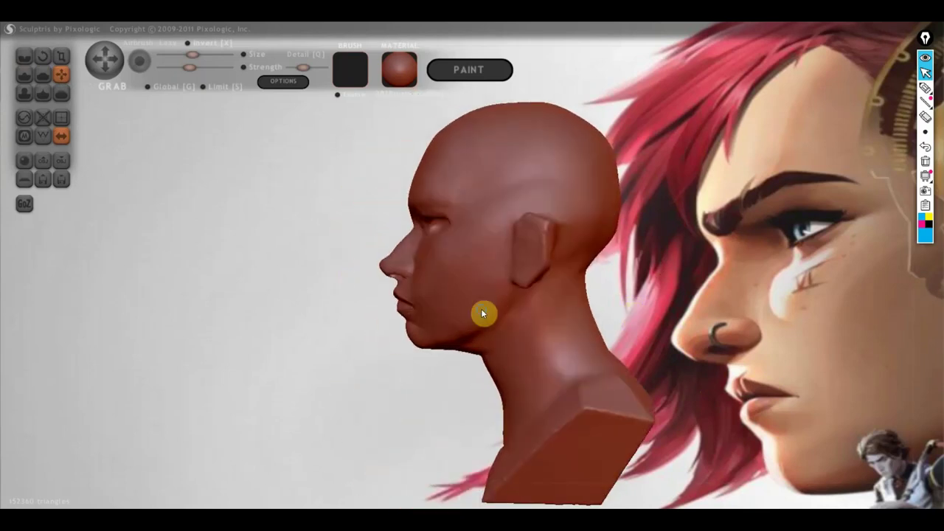
{"action": "right_click_drag", "start_coordinate": [483, 314], "coordinate": [506, 310]}
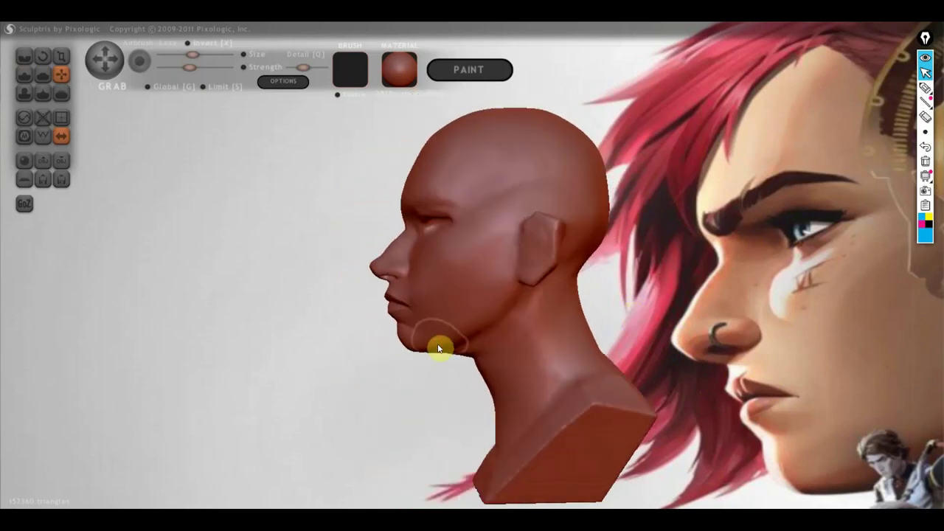
{"action": "left_click_drag", "start_coordinate": [437, 342], "coordinate": [476, 324]}
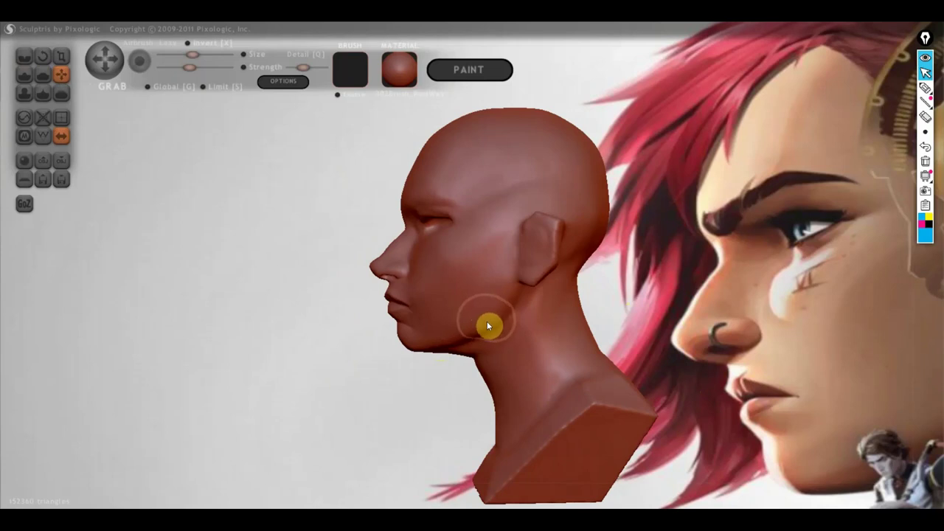
- Nudge the right corner of the mouth after checking the skull from above
{"action": "right_click_drag", "start_coordinate": [455, 266], "coordinate": [639, 349]}
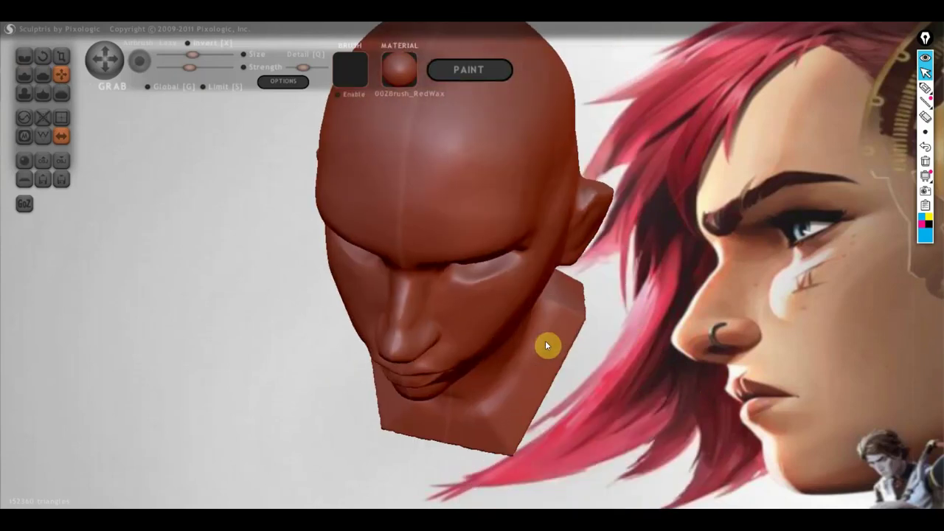
{"action": "scroll", "coordinate": [518, 300], "scroll_direction": "down", "scroll_amount": 2}
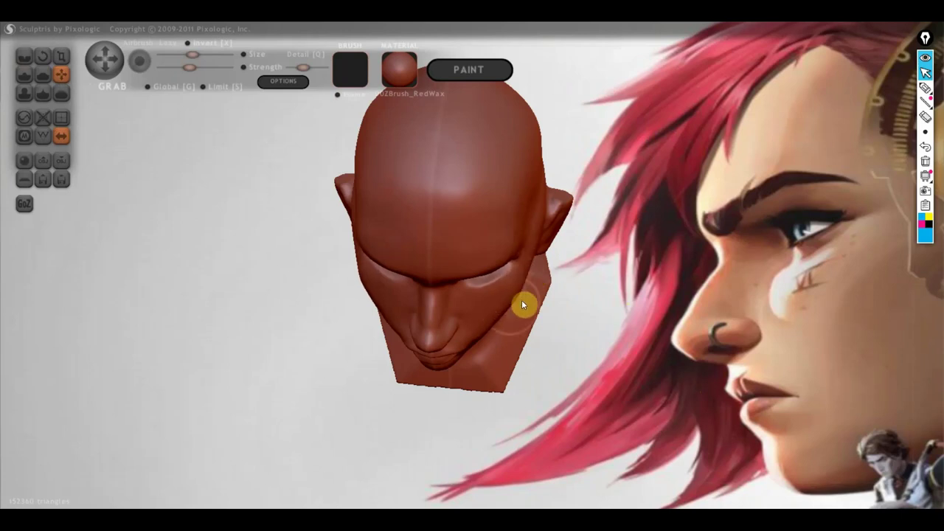
{"action": "right_click_drag", "start_coordinate": [506, 317], "coordinate": [535, 230]}
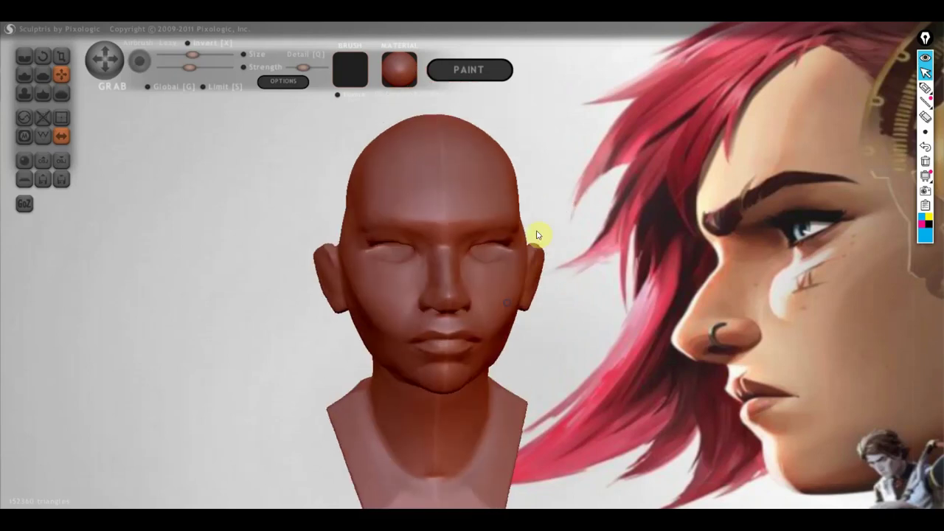
{"action": "mouse_move", "coordinate": [358, 304]}
{"action": "right_mouse_down"}
{"action": "mouse_move", "coordinate": [398, 370]}
{"action": "mouse_move", "coordinate": [375, 381]}
{"action": "right_mouse_up"}
{"action": "mouse_move", "coordinate": [479, 342]}
{"action": "right_mouse_down"}
{"action": "mouse_move", "coordinate": [498, 356]}
{"action": "mouse_move", "coordinate": [499, 344]}
{"action": "mouse_move", "coordinate": [501, 356]}
{"action": "mouse_move", "coordinate": [485, 330]}
{"action": "mouse_move", "coordinate": [504, 400]}
{"action": "right_mouse_up"}
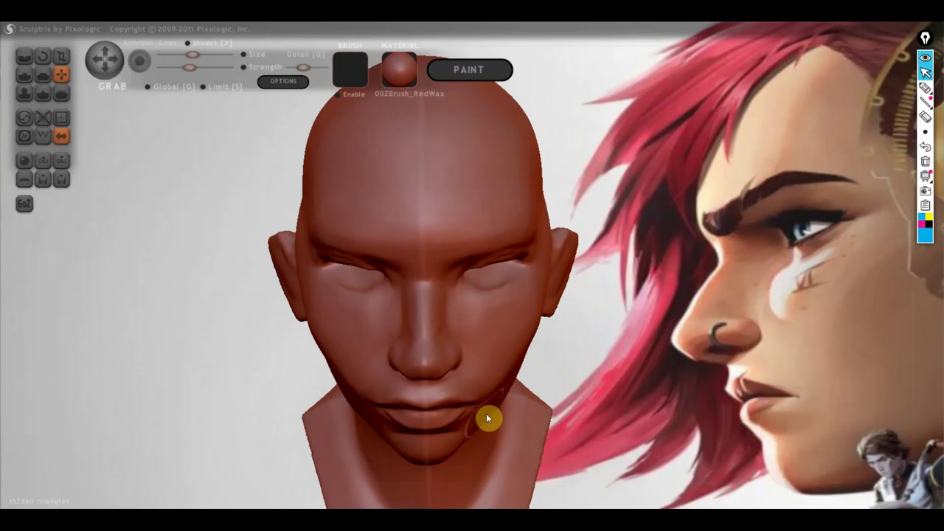
{"action": "left_click_drag", "start_coordinate": [490, 413], "coordinate": [487, 410]}
{"action": "mouse_move", "coordinate": [490, 413]}
{"action": "right_mouse_down"}
{"action": "mouse_move", "coordinate": [516, 415]}
{"action": "mouse_move", "coordinate": [558, 390]}
{"action": "mouse_move", "coordinate": [590, 310]}
{"action": "right_mouse_up"}
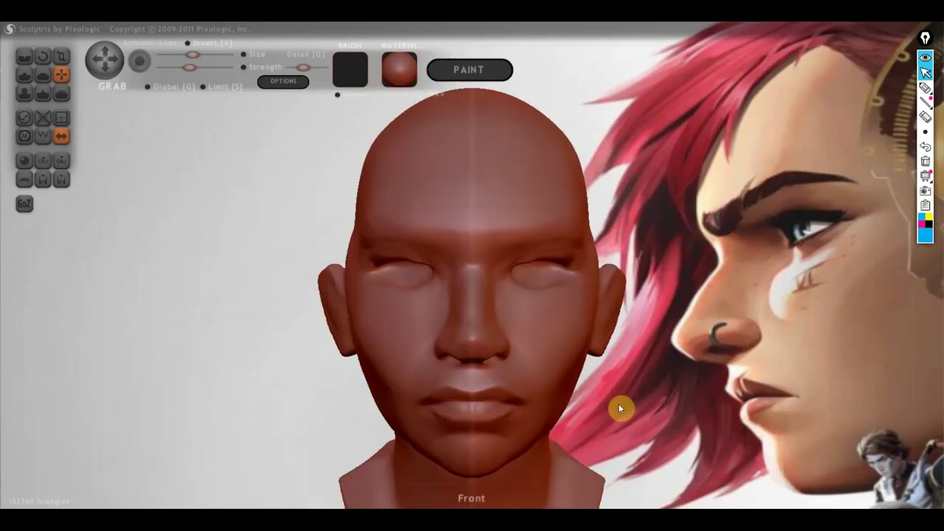
- Smooth the nose tip and fill out the bridge in side profile, then check it from the front
{"action": "scroll", "coordinate": [619, 406], "scroll_direction": "down", "scroll_amount": 3}
{"action": "mouse_move", "coordinate": [587, 362]}
{"action": "right_mouse_down"}
{"action": "mouse_move", "coordinate": [588, 326]}
{"action": "mouse_move", "coordinate": [546, 312]}
{"action": "mouse_move", "coordinate": [364, 312]}
{"action": "right_mouse_up"}
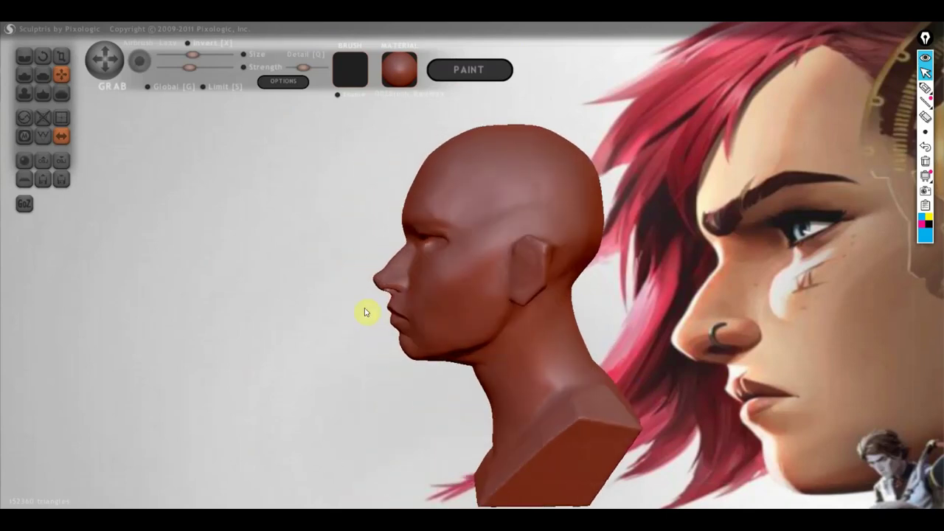
{"action": "scroll", "coordinate": [389, 298], "scroll_direction": "up", "scroll_amount": 2}
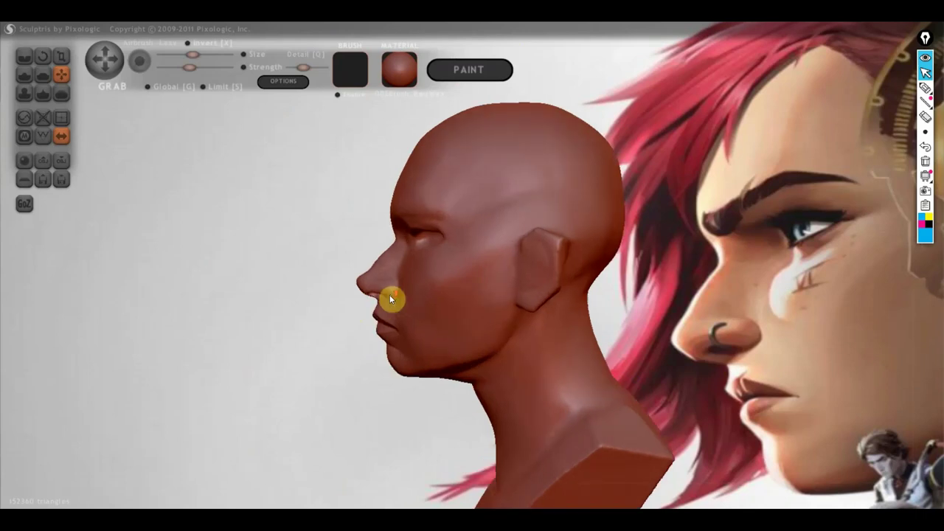
{"action": "left_click_drag", "start_coordinate": [365, 283], "coordinate": [398, 255]}
{"action": "left_click_drag", "start_coordinate": [367, 288], "coordinate": [369, 290]}
{"action": "mouse_move", "coordinate": [610, 269]}
{"action": "left_mouse_down"}
{"action": "mouse_move", "coordinate": [684, 262]}
{"action": "mouse_move", "coordinate": [687, 350]}
{"action": "mouse_move", "coordinate": [572, 352]}
{"action": "mouse_move", "coordinate": [605, 354]}
{"action": "left_mouse_up"}
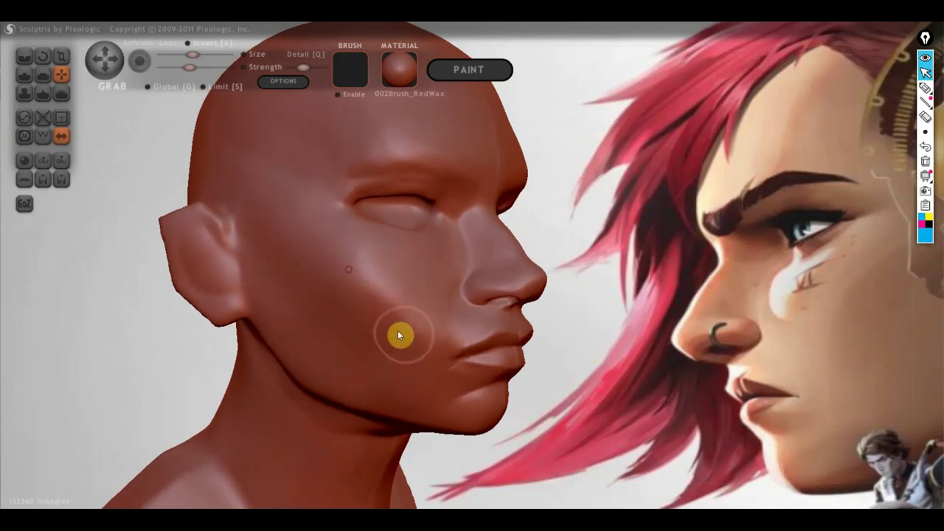
{"action": "mouse_move", "coordinate": [417, 318]}
{"action": "right_mouse_down"}
{"action": "mouse_move", "coordinate": [392, 323]}
{"action": "mouse_move", "coordinate": [352, 293]}
{"action": "right_mouse_up"}
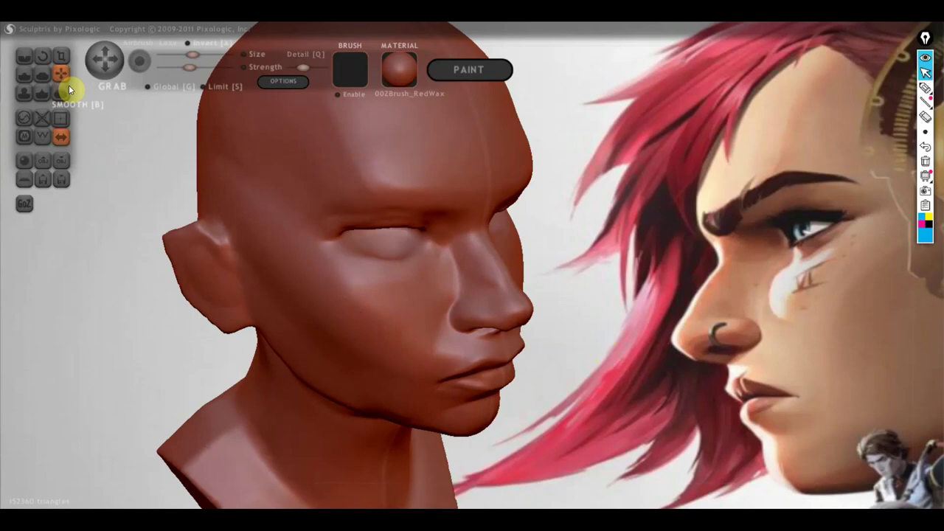
- Select Crease, pick the Epic Pen drawing pen, and trace the reference eye and cheek plane in blue
{"action": "left_click", "coordinate": [24, 56]}
{"action": "scroll", "coordinate": [339, 265], "scroll_direction": "up", "scroll_amount": 2}
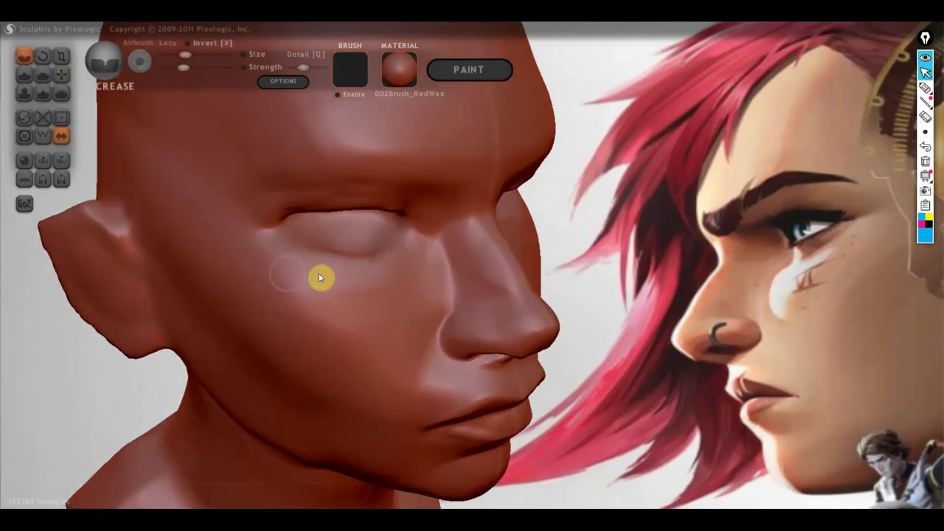
{"action": "left_click", "coordinate": [925, 88]}
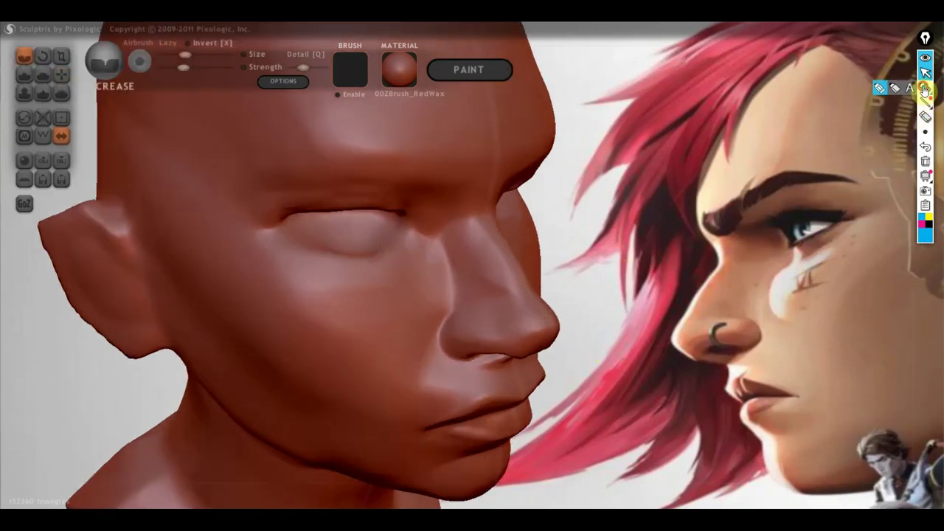
{"action": "left_click", "coordinate": [924, 87]}
{"action": "mouse_move", "coordinate": [791, 246]}
{"action": "left_mouse_down"}
{"action": "mouse_move", "coordinate": [796, 261]}
{"action": "mouse_move", "coordinate": [855, 220]}
{"action": "mouse_move", "coordinate": [773, 289]}
{"action": "mouse_move", "coordinate": [760, 321]}
{"action": "left_mouse_up"}
{"action": "mouse_move", "coordinate": [773, 280]}
{"action": "left_mouse_down"}
{"action": "mouse_move", "coordinate": [765, 270]}
{"action": "mouse_move", "coordinate": [761, 311]}
{"action": "mouse_move", "coordinate": [819, 322]}
{"action": "mouse_move", "coordinate": [868, 267]}
{"action": "mouse_move", "coordinate": [832, 274]}
{"action": "mouse_move", "coordinate": [792, 242]}
{"action": "mouse_move", "coordinate": [801, 221]}
{"action": "mouse_move", "coordinate": [836, 224]}
{"action": "mouse_move", "coordinate": [770, 236]}
{"action": "mouse_move", "coordinate": [789, 216]}
{"action": "mouse_move", "coordinate": [853, 227]}
{"action": "mouse_move", "coordinate": [855, 217]}
{"action": "mouse_move", "coordinate": [737, 221]}
{"action": "mouse_move", "coordinate": [830, 190]}
{"action": "mouse_move", "coordinate": [875, 216]}
{"action": "mouse_move", "coordinate": [843, 190]}
{"action": "left_mouse_up"}
- Trace the reference's eyebrow, nose profile from lips to bridge, and jawline up to the lips
{"action": "mouse_move", "coordinate": [814, 205]}
{"action": "left_mouse_down"}
{"action": "mouse_move", "coordinate": [796, 207]}
{"action": "mouse_move", "coordinate": [860, 204]}
{"action": "mouse_move", "coordinate": [837, 221]}
{"action": "left_mouse_up"}
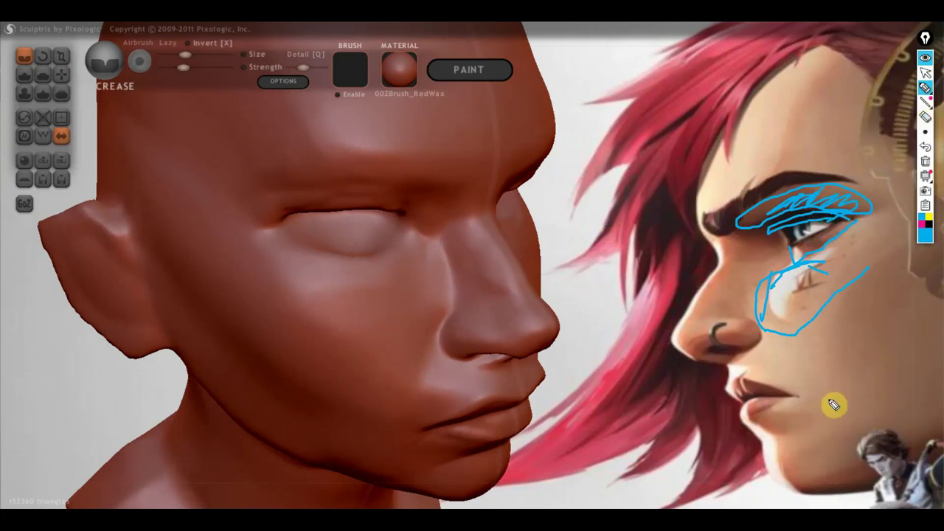
{"action": "mouse_move", "coordinate": [726, 374]}
{"action": "left_mouse_down"}
{"action": "mouse_move", "coordinate": [674, 347]}
{"action": "mouse_move", "coordinate": [720, 262]}
{"action": "mouse_move", "coordinate": [692, 221]}
{"action": "mouse_move", "coordinate": [732, 78]}
{"action": "mouse_move", "coordinate": [768, 31]}
{"action": "mouse_move", "coordinate": [695, 190]}
{"action": "mouse_move", "coordinate": [696, 215]}
{"action": "mouse_move", "coordinate": [742, 69]}
{"action": "mouse_move", "coordinate": [766, 33]}
{"action": "left_mouse_up"}
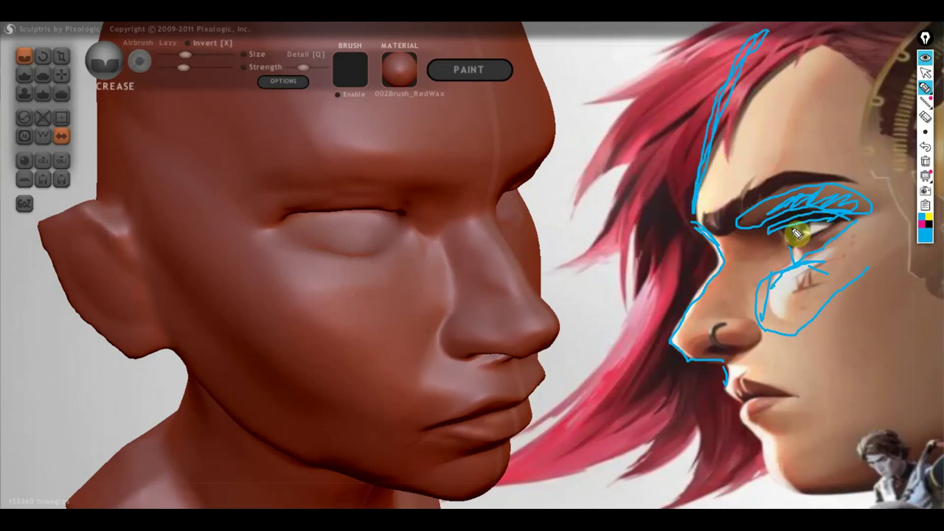
{"action": "mouse_move", "coordinate": [743, 426]}
{"action": "left_mouse_down"}
{"action": "mouse_move", "coordinate": [765, 472]}
{"action": "mouse_move", "coordinate": [825, 491]}
{"action": "mouse_move", "coordinate": [876, 486]}
{"action": "left_mouse_up"}
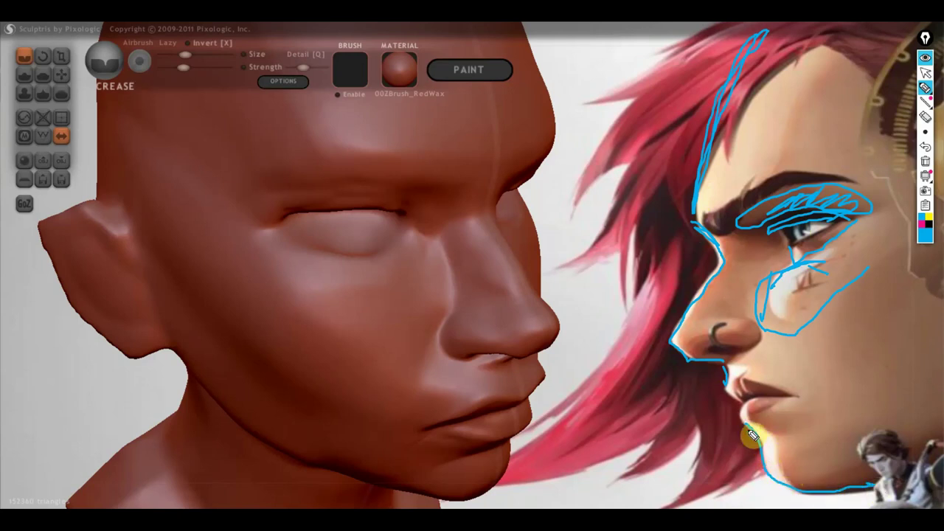
{"action": "mouse_move", "coordinate": [745, 416]}
{"action": "left_mouse_down"}
{"action": "mouse_move", "coordinate": [726, 388]}
{"action": "mouse_move", "coordinate": [796, 398]}
{"action": "mouse_move", "coordinate": [742, 417]}
{"action": "mouse_move", "coordinate": [856, 444]}
{"action": "left_mouse_up"}
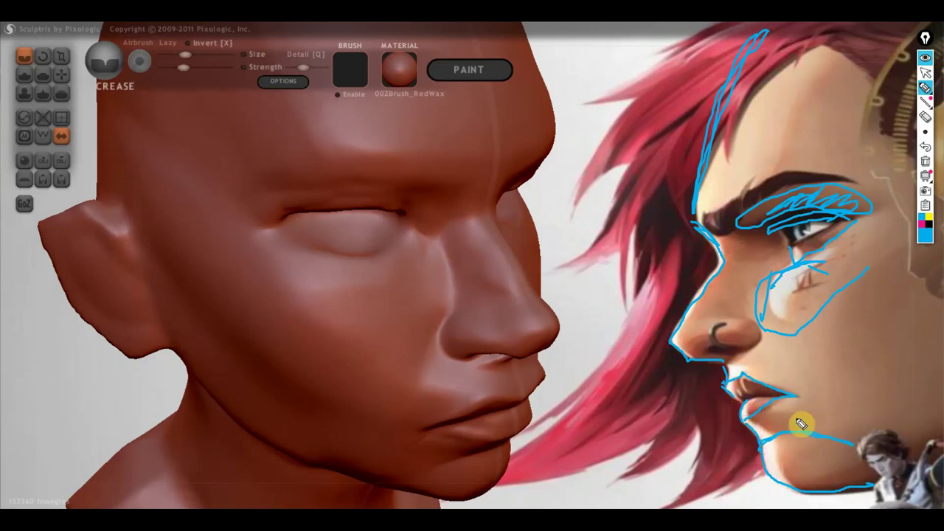
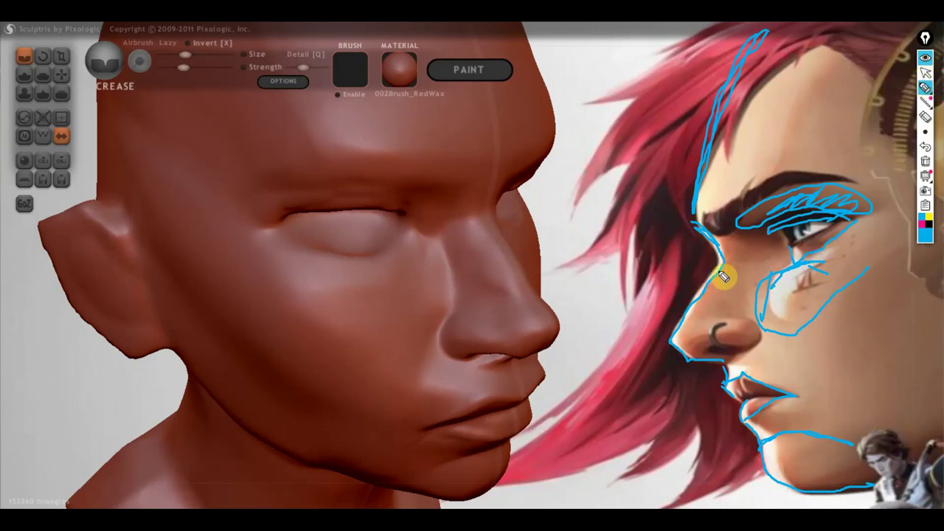
- Sketch a guide stroke down the portrait's cheek, then erase all annotation lines and exit pen mode
{"action": "mouse_move", "coordinate": [740, 236]}
{"action": "left_mouse_down"}
{"action": "mouse_move", "coordinate": [771, 282]}
{"action": "mouse_move", "coordinate": [752, 326]}
{"action": "mouse_move", "coordinate": [704, 320]}
{"action": "left_mouse_up"}
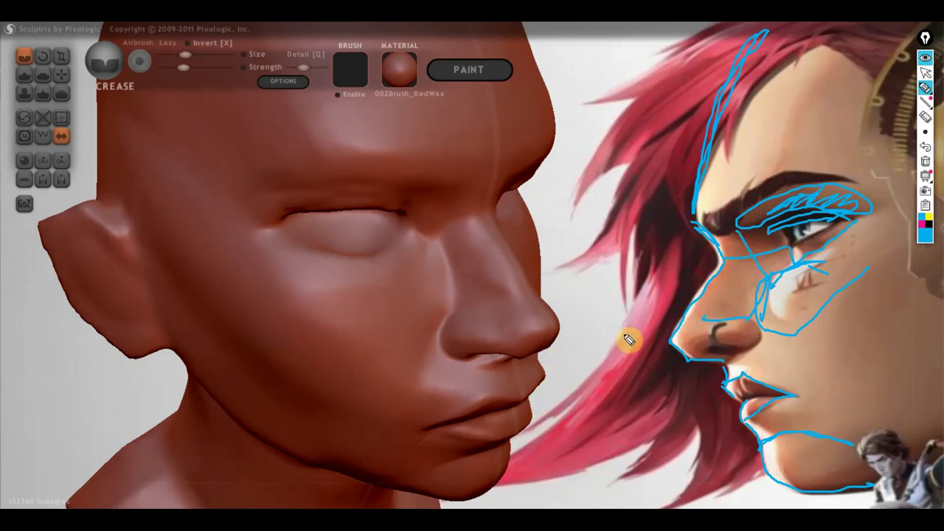
{"action": "left_click", "coordinate": [924, 161]}
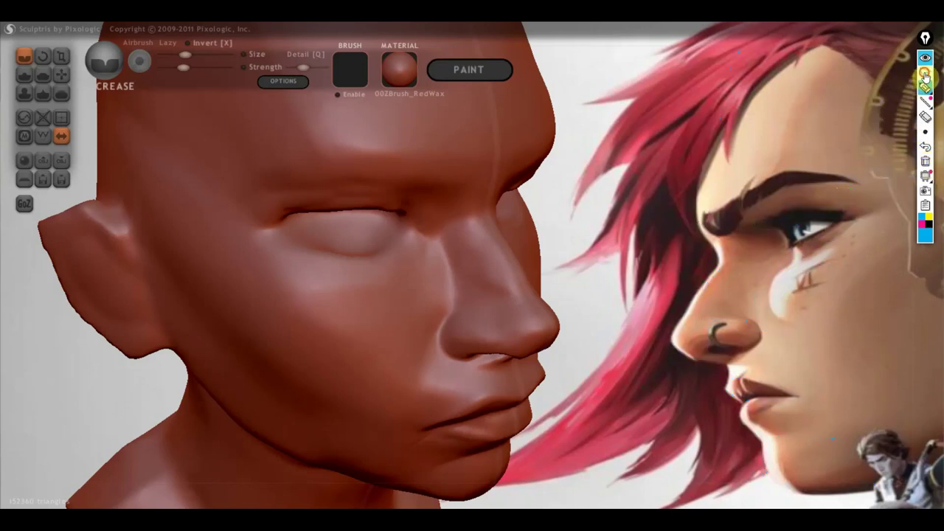
{"action": "left_click", "coordinate": [924, 76]}
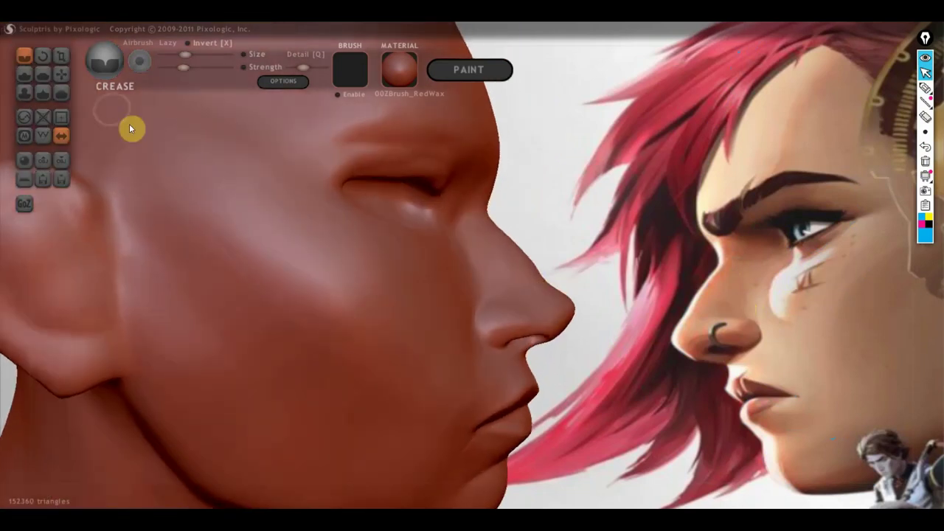
- With the Grab brush, pull one eye socket into a rounded lid from a three-quarter view
{"action": "left_click", "coordinate": [61, 74]}
{"action": "scroll", "coordinate": [412, 258], "scroll_direction": "down", "scroll_amount": 3}
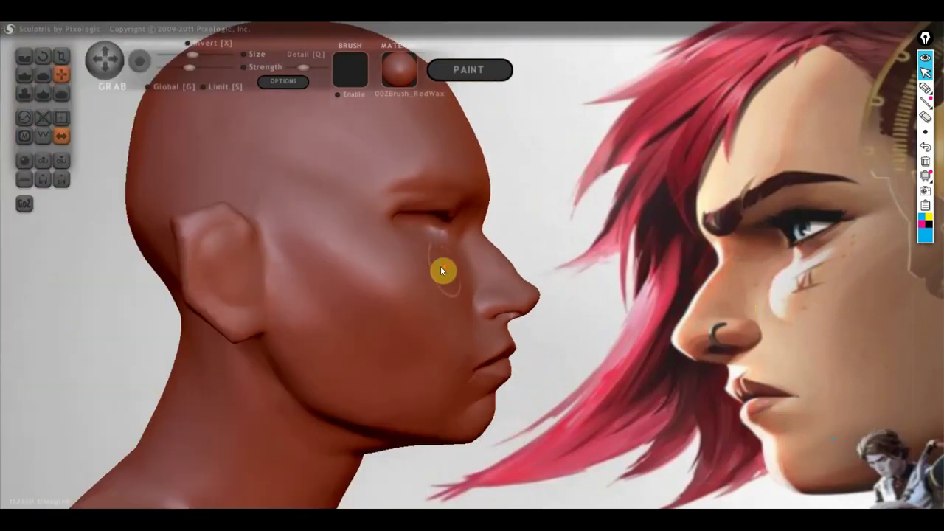
{"action": "scroll", "coordinate": [440, 266], "scroll_direction": "down", "scroll_amount": 3}
{"action": "scroll", "coordinate": [460, 267], "scroll_direction": "up", "scroll_amount": 2}
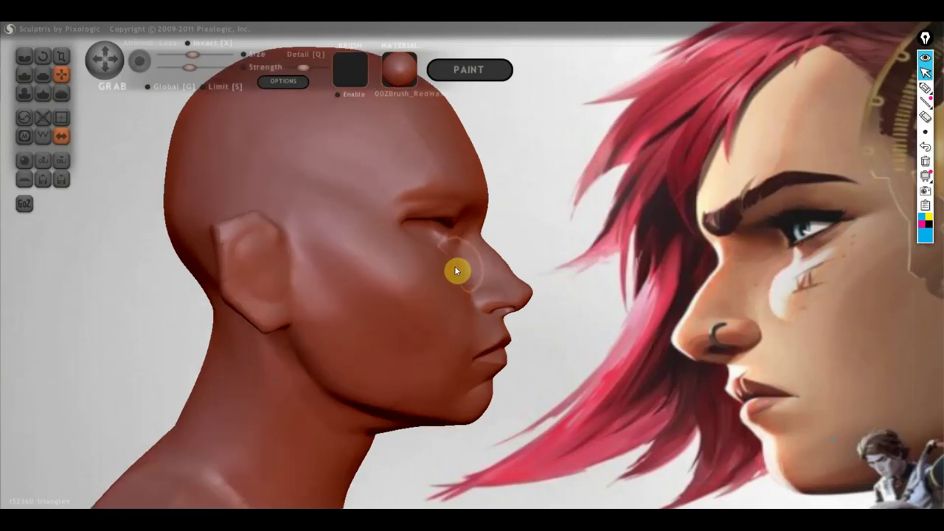
{"action": "mouse_move", "coordinate": [456, 288]}
{"action": "right_mouse_down"}
{"action": "mouse_move", "coordinate": [448, 313]}
{"action": "mouse_move", "coordinate": [472, 310]}
{"action": "mouse_move", "coordinate": [457, 277]}
{"action": "mouse_move", "coordinate": [445, 285]}
{"action": "mouse_move", "coordinate": [454, 310]}
{"action": "right_mouse_up"}
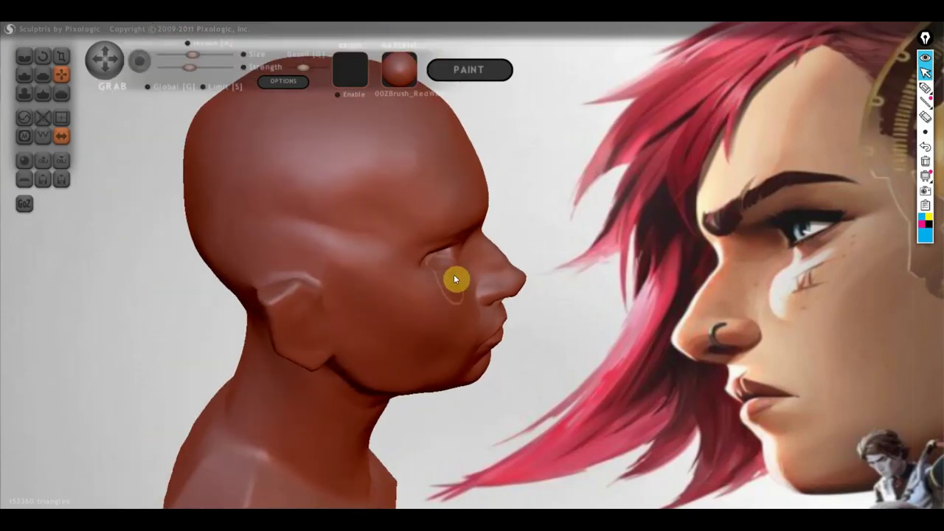
{"action": "mouse_move", "coordinate": [449, 275]}
{"action": "right_mouse_down"}
{"action": "mouse_move", "coordinate": [470, 284]}
{"action": "mouse_move", "coordinate": [474, 243]}
{"action": "right_mouse_up"}
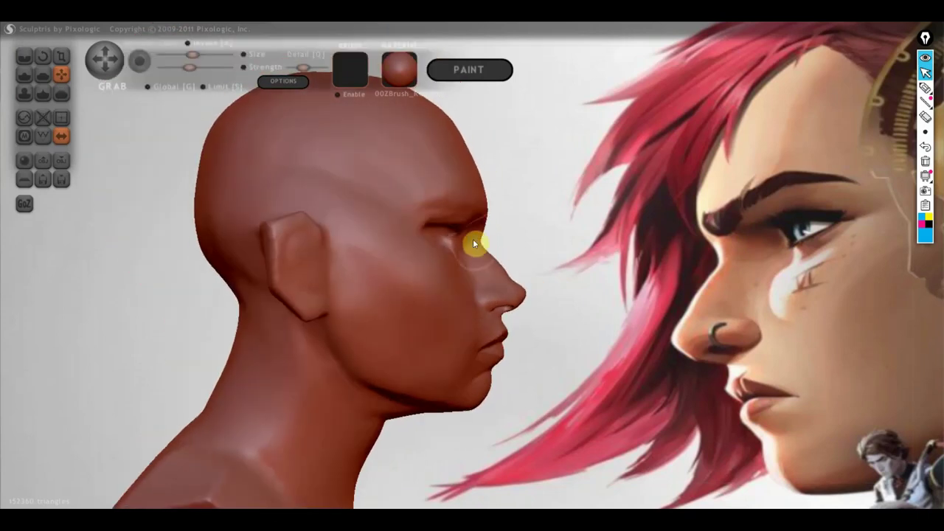
{"action": "left_click_drag", "start_coordinate": [418, 227], "coordinate": [435, 251]}
- From a front view, nudge the eyelid down and up and reshape the eye area
{"action": "right_click_drag", "start_coordinate": [455, 263], "coordinate": [278, 270]}
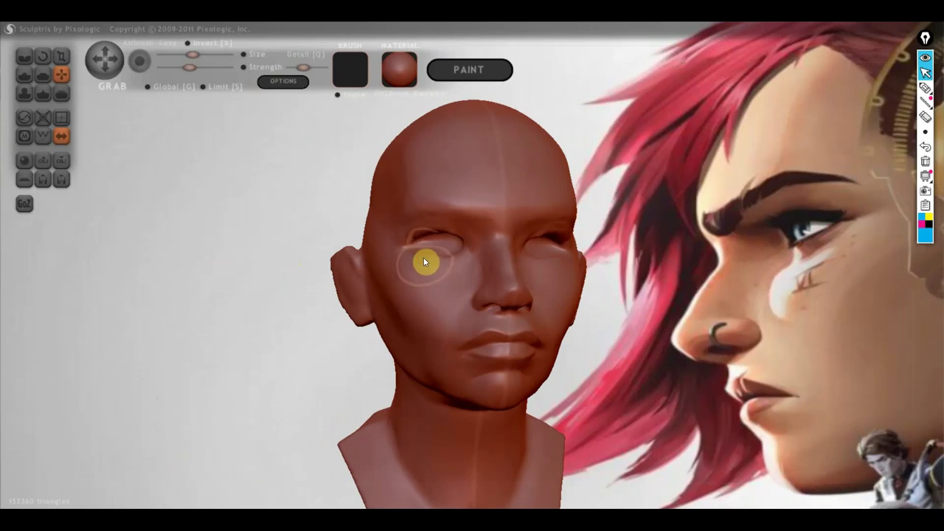
{"action": "scroll", "coordinate": [457, 244], "scroll_direction": "up", "scroll_amount": 2}
{"action": "left_click_drag", "start_coordinate": [467, 233], "coordinate": [468, 247]}
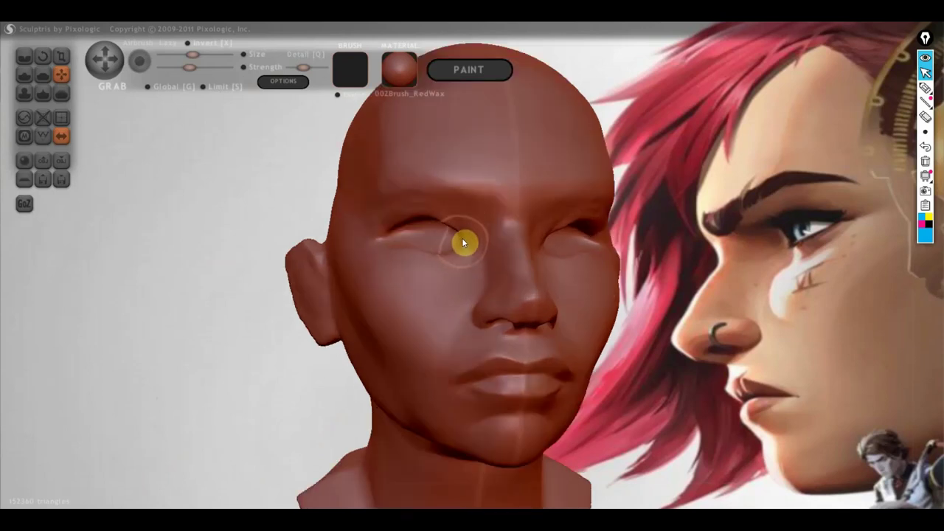
{"action": "mouse_move", "coordinate": [451, 230]}
{"action": "left_mouse_down"}
{"action": "mouse_move", "coordinate": [460, 224]}
{"action": "mouse_move", "coordinate": [426, 219]}
{"action": "left_mouse_up"}
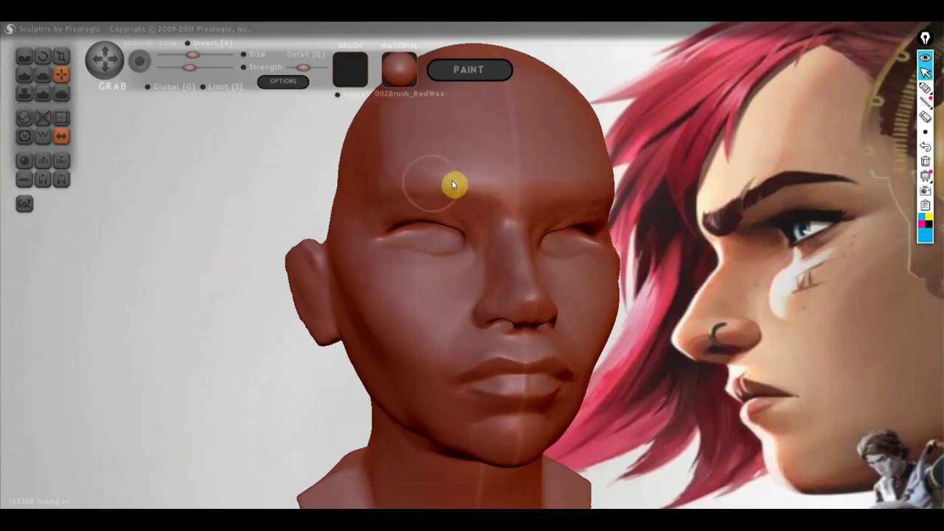
{"action": "right_click_drag", "start_coordinate": [386, 211], "coordinate": [377, 223]}
{"action": "left_click_drag", "start_coordinate": [507, 205], "coordinate": [556, 234]}
- Orbit through left, three-quarter and right profiles to compare both eye sockets
{"action": "mouse_move", "coordinate": [556, 234]}
{"action": "right_mouse_down"}
{"action": "mouse_move", "coordinate": [396, 233]}
{"action": "mouse_move", "coordinate": [378, 246]}
{"action": "mouse_move", "coordinate": [388, 244]}
{"action": "right_mouse_up"}
{"action": "right_click_drag", "start_coordinate": [430, 200], "coordinate": [521, 245]}
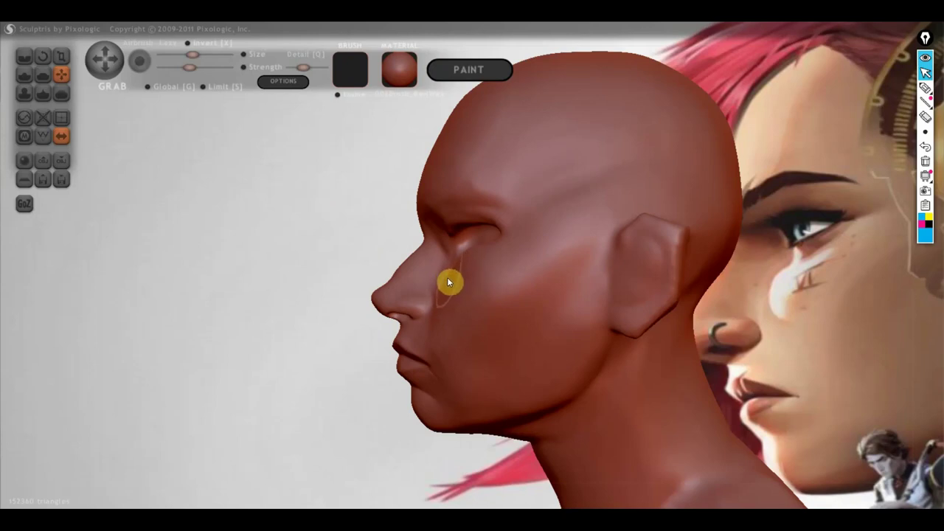
{"action": "mouse_move", "coordinate": [456, 312]}
{"action": "right_mouse_down"}
{"action": "mouse_move", "coordinate": [579, 338]}
{"action": "mouse_move", "coordinate": [549, 336]}
{"action": "mouse_move", "coordinate": [560, 367]}
{"action": "mouse_move", "coordinate": [605, 371]}
{"action": "mouse_move", "coordinate": [595, 337]}
{"action": "mouse_move", "coordinate": [590, 394]}
{"action": "mouse_move", "coordinate": [619, 326]}
{"action": "mouse_move", "coordinate": [659, 326]}
{"action": "mouse_move", "coordinate": [614, 346]}
{"action": "right_mouse_up"}
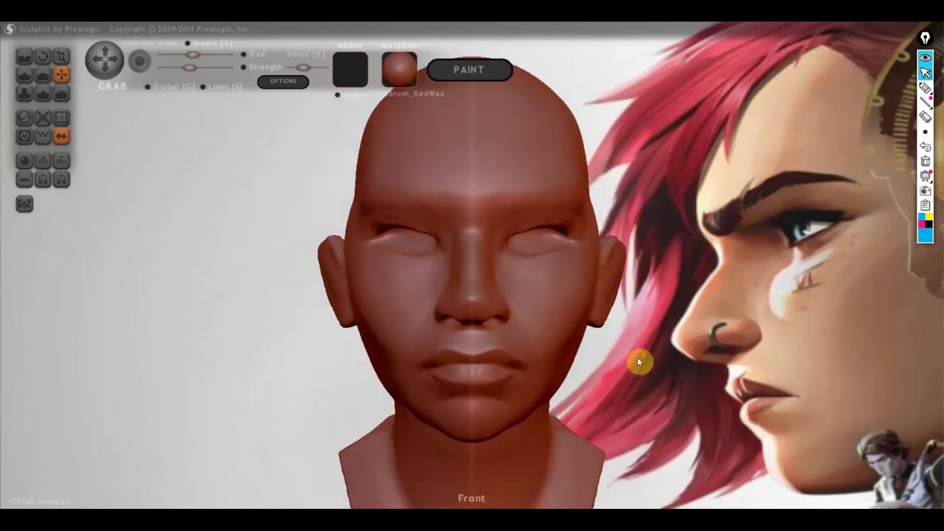
{"action": "scroll", "coordinate": [637, 356], "scroll_direction": "down", "scroll_amount": 2}
{"action": "scroll", "coordinate": [469, 246], "scroll_direction": "up", "scroll_amount": 4}
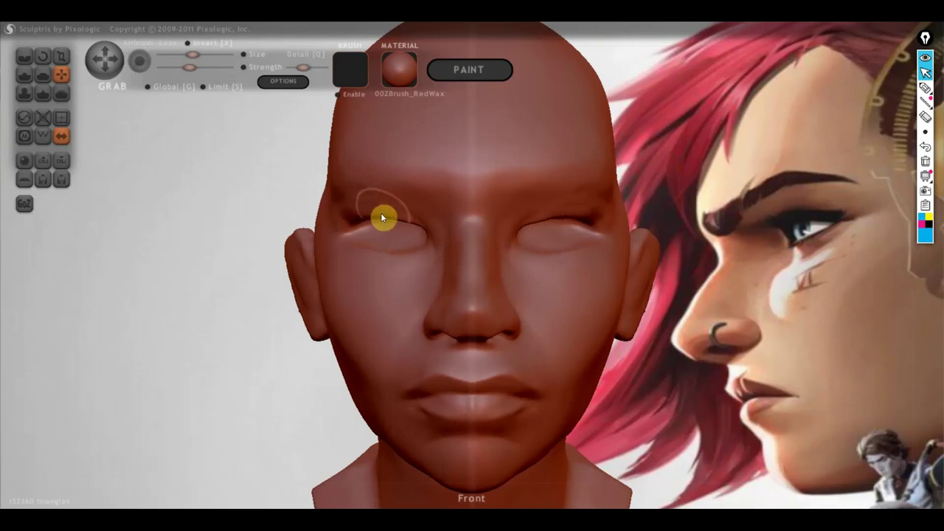
{"action": "scroll", "coordinate": [347, 188], "scroll_direction": "down", "scroll_amount": 2}
{"action": "scroll", "coordinate": [370, 183], "scroll_direction": "down", "scroll_amount": 2}
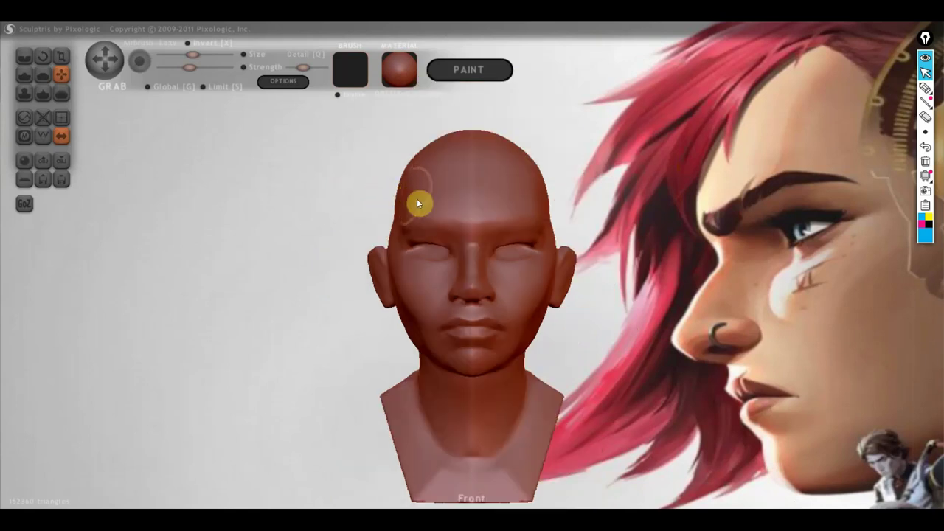
{"action": "left_click_drag", "start_coordinate": [582, 232], "coordinate": [755, 228]}
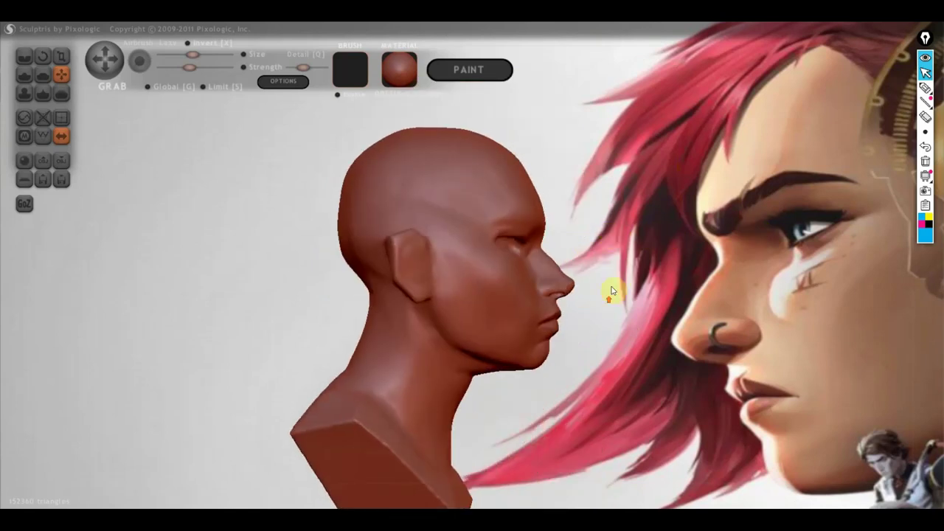
{"action": "scroll", "coordinate": [598, 289], "scroll_direction": "up", "scroll_amount": 2}
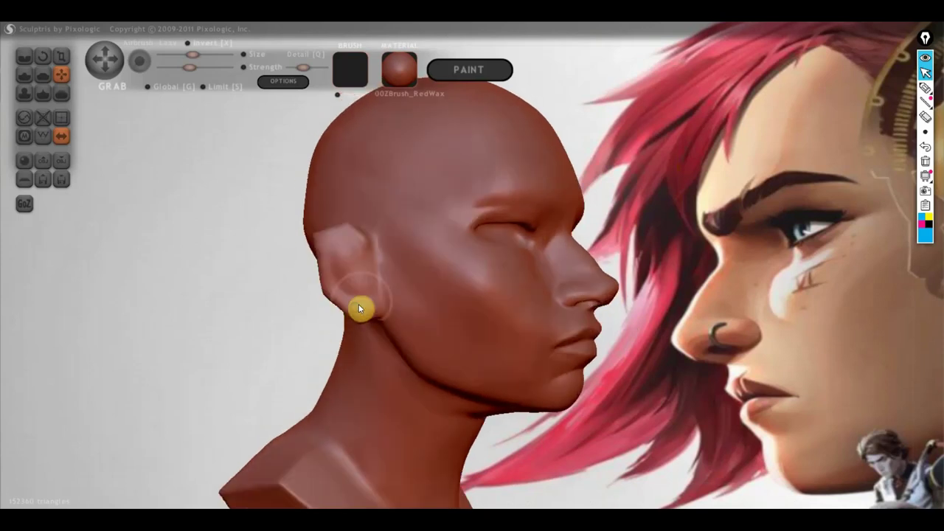
{"action": "scroll", "coordinate": [358, 308], "scroll_direction": "up", "scroll_amount": 2}
- With an enlarged Draw brush, sculpt the ear's curved rim, hollow and top edge
{"action": "left_click", "coordinate": [24, 74]}
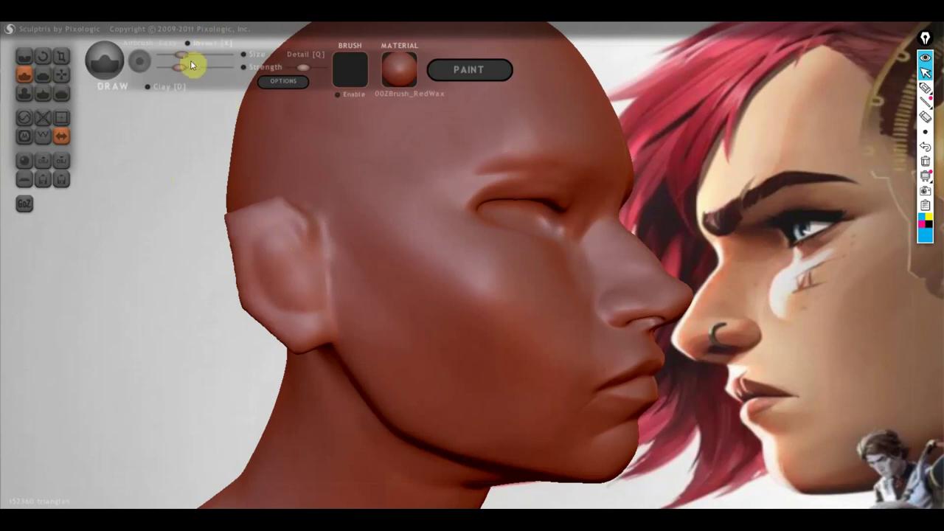
{"action": "left_click_drag", "start_coordinate": [190, 57], "coordinate": [193, 57]}
{"action": "scroll", "coordinate": [266, 247], "scroll_direction": "up", "scroll_amount": 2}
{"action": "mouse_move", "coordinate": [231, 271]}
{"action": "left_mouse_down"}
{"action": "mouse_move", "coordinate": [243, 266]}
{"action": "mouse_move", "coordinate": [245, 238]}
{"action": "mouse_move", "coordinate": [212, 223]}
{"action": "mouse_move", "coordinate": [233, 274]}
{"action": "mouse_move", "coordinate": [253, 289]}
{"action": "mouse_move", "coordinate": [266, 278]}
{"action": "mouse_move", "coordinate": [234, 281]}
{"action": "mouse_move", "coordinate": [224, 232]}
{"action": "mouse_move", "coordinate": [265, 295]}
{"action": "mouse_move", "coordinate": [288, 301]}
{"action": "left_mouse_up"}
{"action": "left_click_drag", "start_coordinate": [179, 218], "coordinate": [176, 211]}
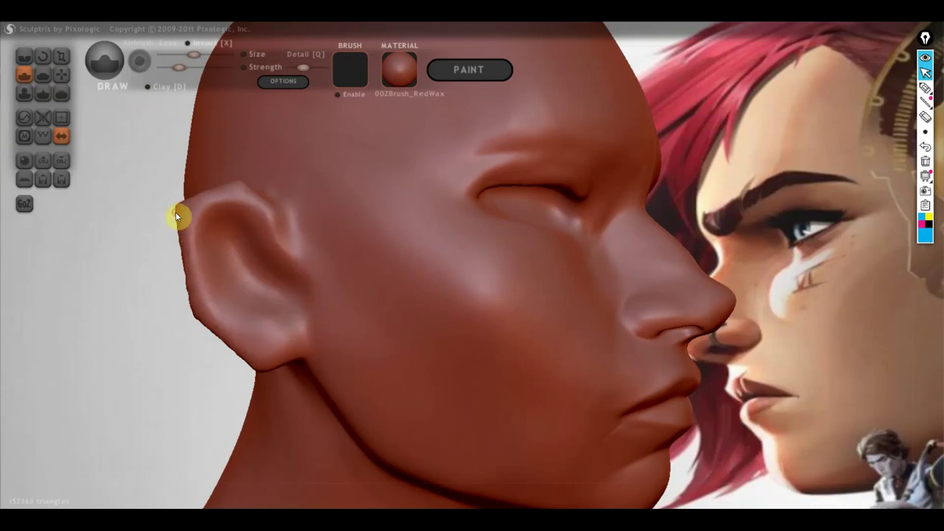
- Flatten the ear, then use Grab to pull its outer rim up and back
{"action": "left_click", "coordinate": [46, 77]}
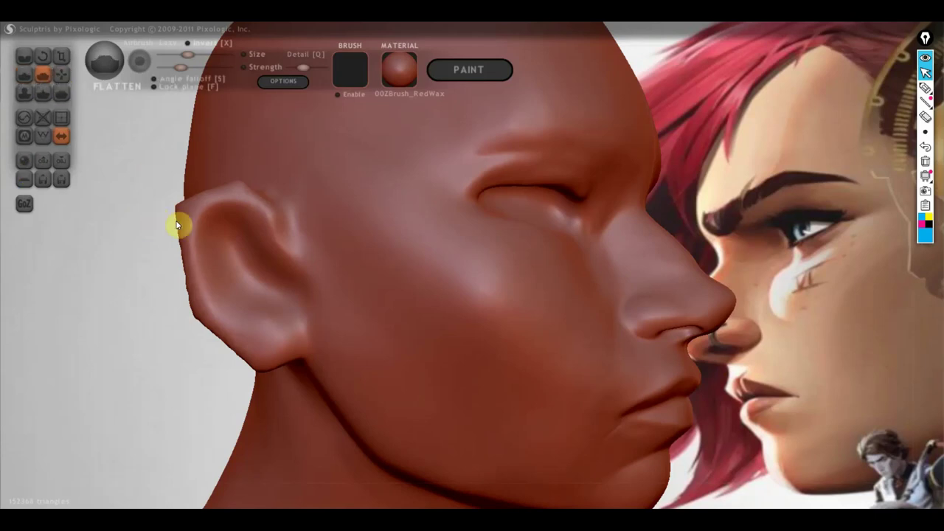
{"action": "scroll", "coordinate": [181, 244], "scroll_direction": "down", "scroll_amount": 3}
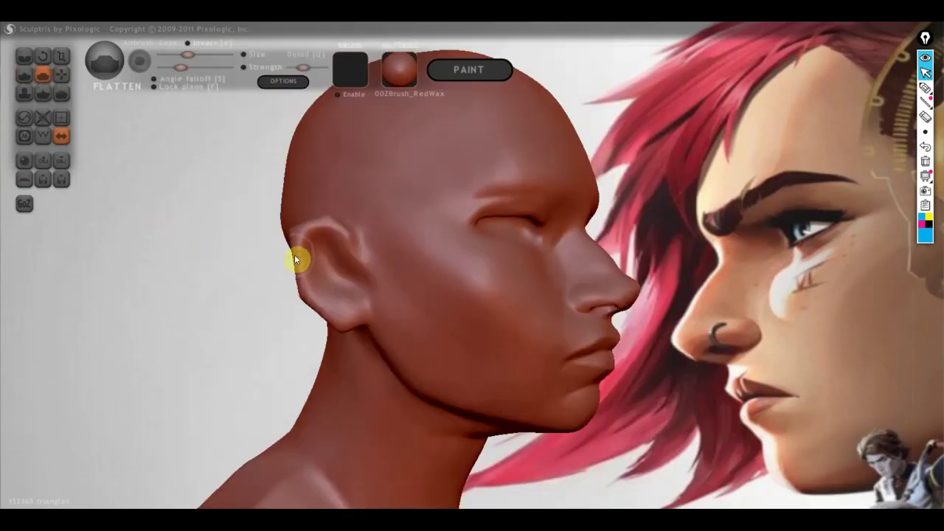
{"action": "left_click", "coordinate": [61, 74]}
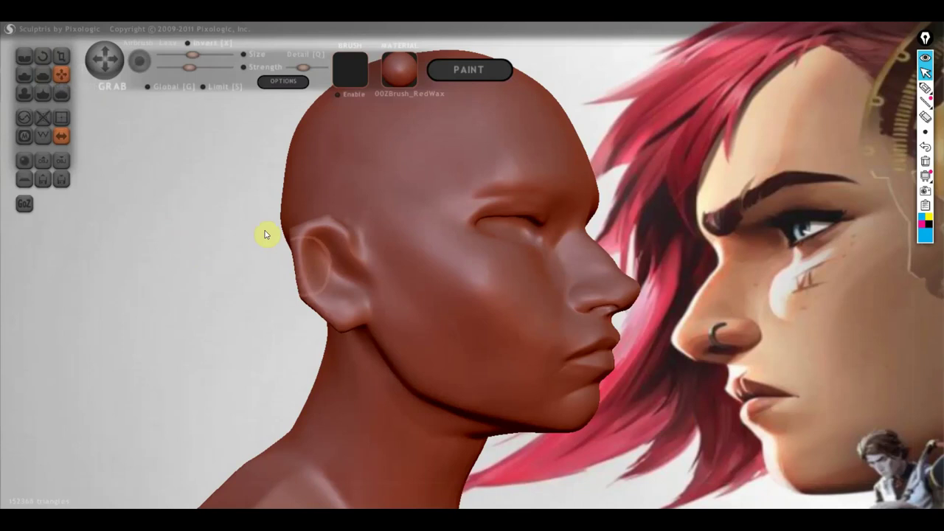
{"action": "scroll", "coordinate": [298, 251], "scroll_direction": "up", "scroll_amount": 2}
{"action": "mouse_move", "coordinate": [305, 247]}
{"action": "left_mouse_down"}
{"action": "mouse_move", "coordinate": [226, 205]}
{"action": "mouse_move", "coordinate": [207, 218]}
{"action": "left_mouse_up"}
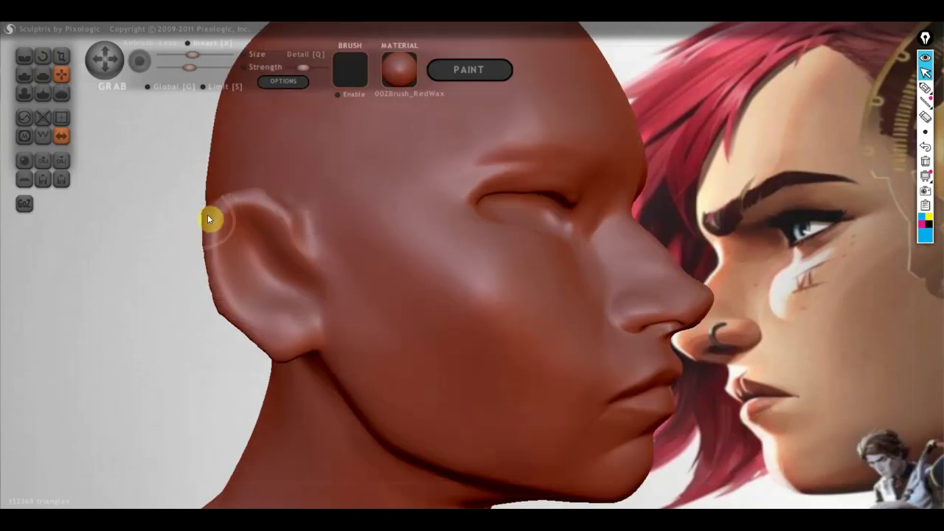
- Carve a crease groove down the ear with the Crease brush from a rear three-quarter view
{"action": "mouse_move", "coordinate": [253, 228]}
{"action": "right_mouse_down"}
{"action": "mouse_move", "coordinate": [489, 231]}
{"action": "mouse_move", "coordinate": [514, 240]}
{"action": "right_mouse_up"}
{"action": "left_click", "coordinate": [24, 56]}
{"action": "mouse_move", "coordinate": [546, 197]}
{"action": "left_mouse_down"}
{"action": "mouse_move", "coordinate": [540, 260]}
{"action": "mouse_move", "coordinate": [519, 303]}
{"action": "left_mouse_up"}
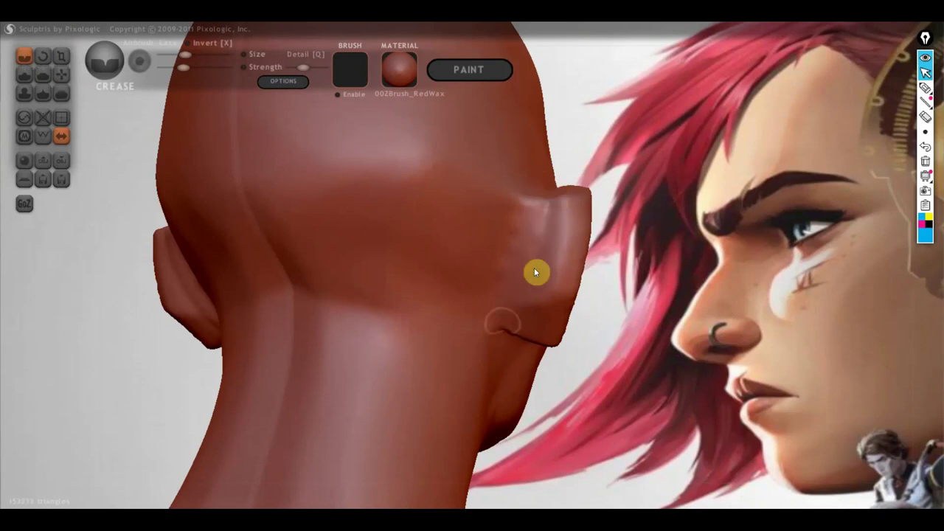
- Build up a fold in the right ear with the Draw brush, viewed from behind
{"action": "right_click_drag", "start_coordinate": [506, 322], "coordinate": [519, 294]}
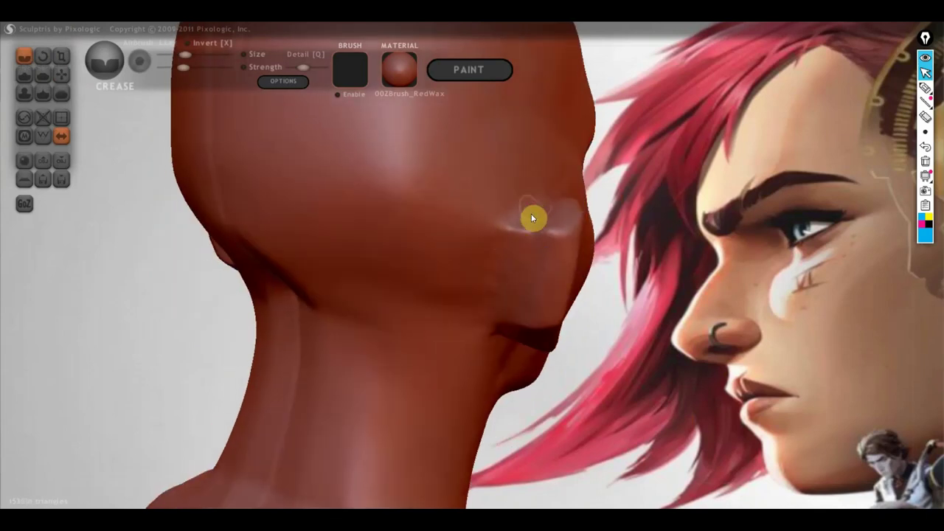
{"action": "right_click_drag", "start_coordinate": [488, 252], "coordinate": [432, 199]}
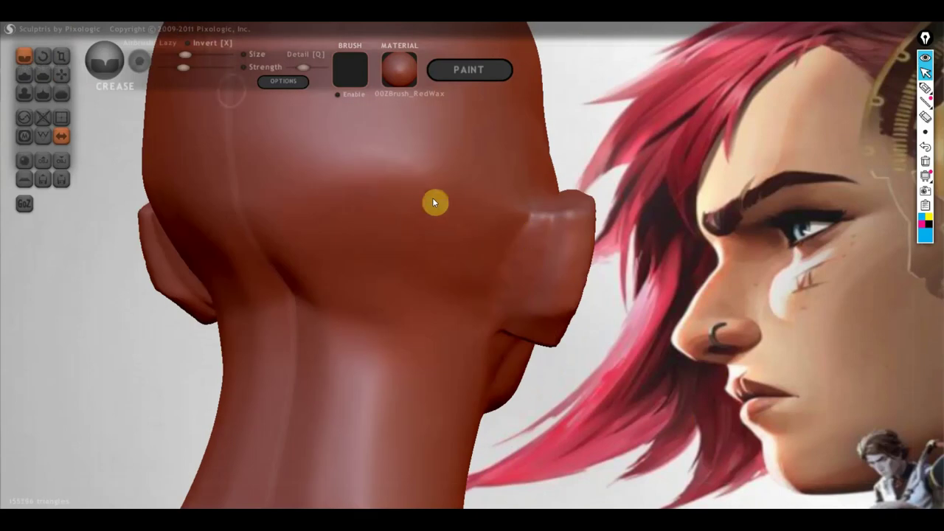
{"action": "left_click", "coordinate": [30, 77]}
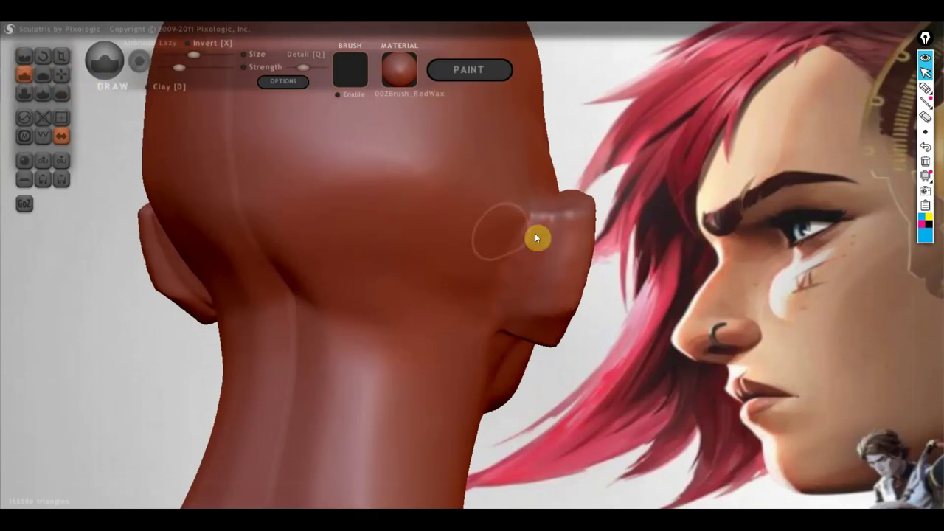
{"action": "mouse_move", "coordinate": [537, 227]}
{"action": "left_mouse_down"}
{"action": "mouse_move", "coordinate": [552, 194]}
{"action": "mouse_move", "coordinate": [519, 266]}
{"action": "left_mouse_up"}
{"action": "mouse_move", "coordinate": [519, 265]}
{"action": "right_mouse_down"}
{"action": "mouse_move", "coordinate": [515, 295]}
{"action": "mouse_move", "coordinate": [366, 339]}
{"action": "mouse_move", "coordinate": [493, 320]}
{"action": "right_mouse_up"}
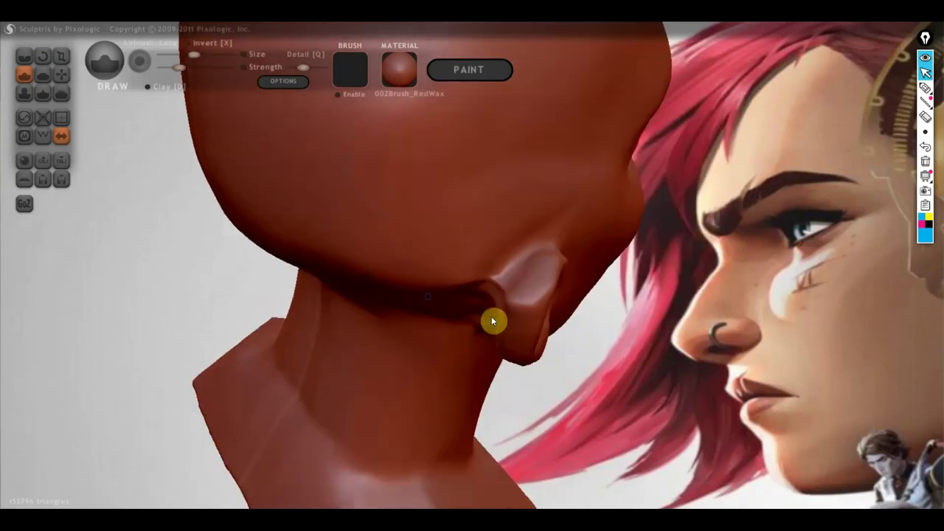
{"action": "mouse_move", "coordinate": [495, 277]}
{"action": "right_mouse_down"}
{"action": "mouse_move", "coordinate": [538, 278]}
{"action": "mouse_move", "coordinate": [548, 238]}
{"action": "right_mouse_up"}
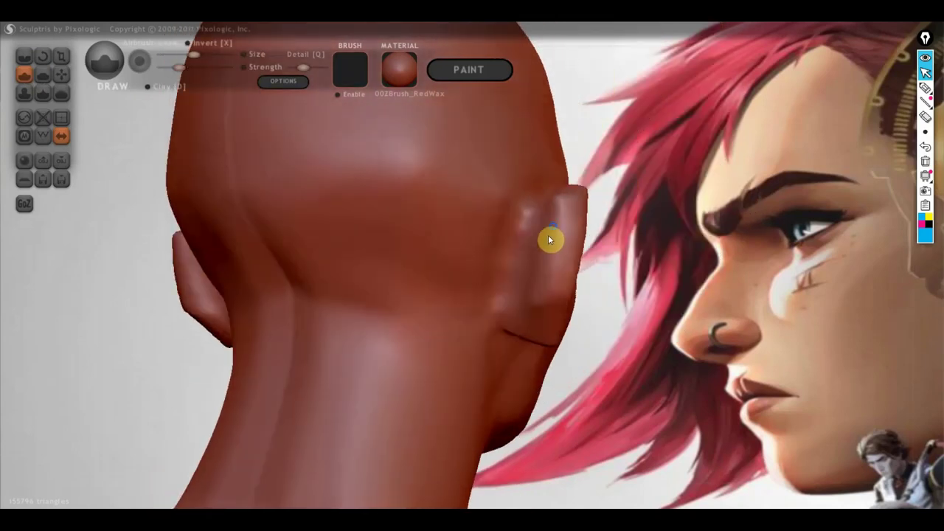
- With the Crease brush, crease the ear's front edge and carve a horizontal groove across the neck's back
{"action": "left_click", "coordinate": [23, 56]}
{"action": "right_click_drag", "start_coordinate": [169, 147], "coordinate": [417, 236]}
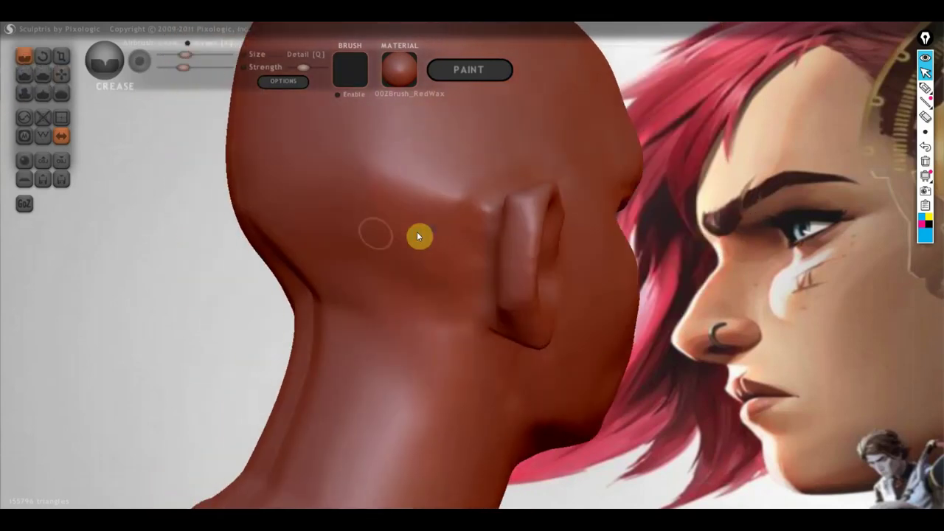
{"action": "left_click_drag", "start_coordinate": [506, 183], "coordinate": [467, 253]}
{"action": "mouse_move", "coordinate": [485, 321]}
{"action": "right_mouse_down"}
{"action": "mouse_move", "coordinate": [547, 331]}
{"action": "mouse_move", "coordinate": [561, 267]}
{"action": "right_mouse_up"}
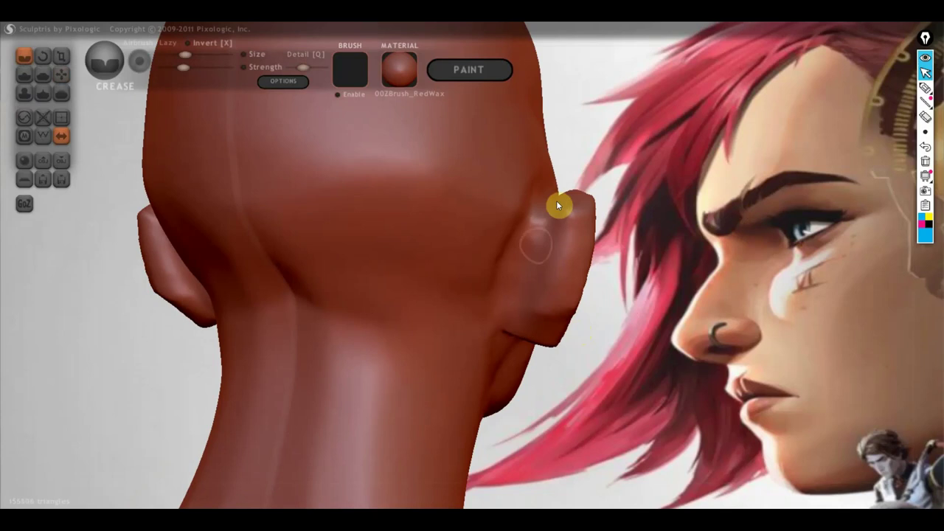
{"action": "mouse_move", "coordinate": [506, 333]}
{"action": "right_mouse_down"}
{"action": "mouse_move", "coordinate": [518, 295]}
{"action": "mouse_move", "coordinate": [509, 295]}
{"action": "mouse_move", "coordinate": [503, 246]}
{"action": "right_mouse_up"}
{"action": "mouse_move", "coordinate": [429, 301]}
{"action": "left_mouse_down"}
{"action": "mouse_move", "coordinate": [337, 318]}
{"action": "mouse_move", "coordinate": [419, 297]}
{"action": "left_mouse_up"}
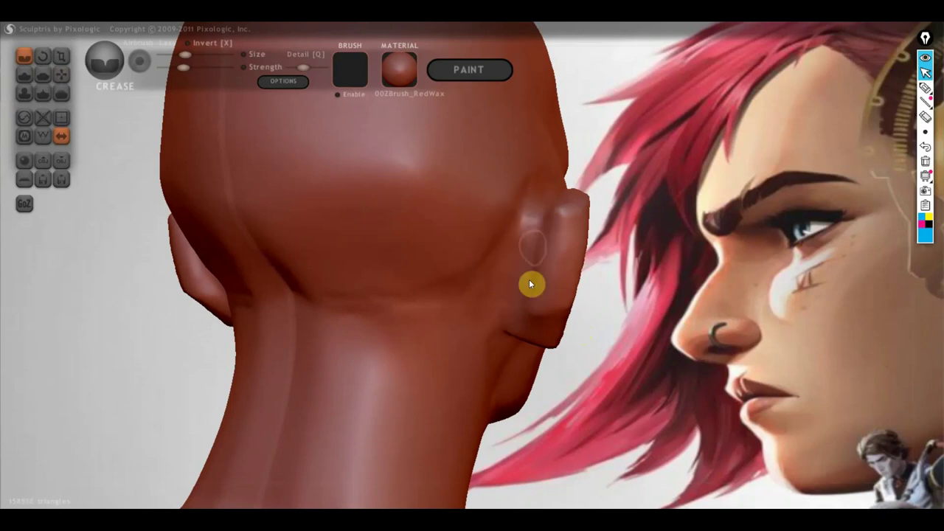
{"action": "right_click_drag", "start_coordinate": [515, 336], "coordinate": [464, 387]}
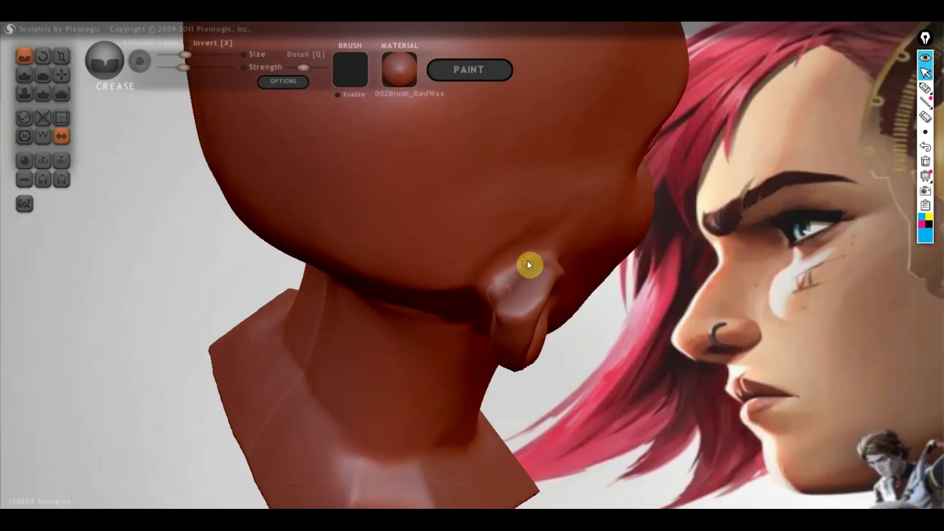
{"action": "mouse_move", "coordinate": [554, 258]}
{"action": "right_mouse_down"}
{"action": "mouse_move", "coordinate": [531, 262]}
{"action": "mouse_move", "coordinate": [273, 183]}
{"action": "right_mouse_up"}
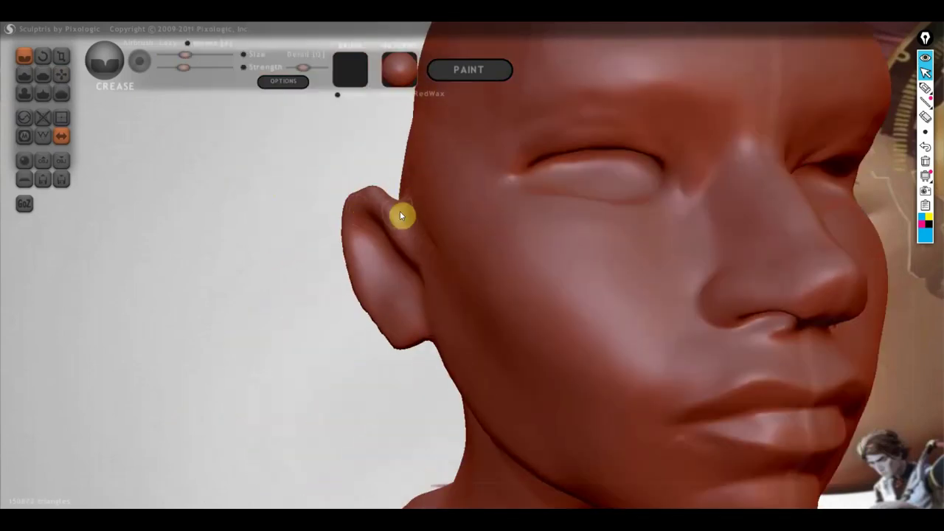
- Sharpen the crease on the ear's front rim, then flatten the ear surface and upper rim
{"action": "mouse_move", "coordinate": [416, 240]}
{"action": "right_mouse_down"}
{"action": "mouse_move", "coordinate": [504, 261]}
{"action": "mouse_move", "coordinate": [489, 270]}
{"action": "right_mouse_up"}
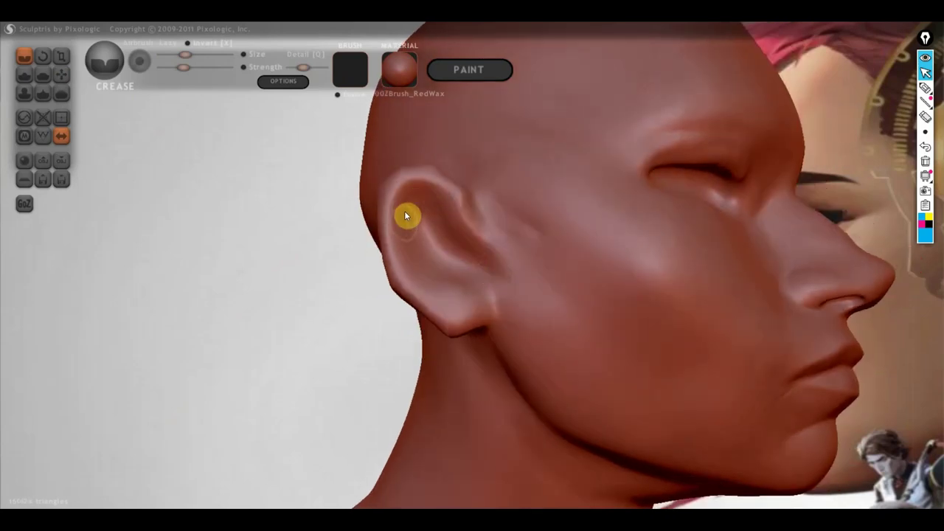
{"action": "mouse_move", "coordinate": [479, 288]}
{"action": "left_mouse_down"}
{"action": "mouse_move", "coordinate": [403, 255]}
{"action": "mouse_move", "coordinate": [432, 191]}
{"action": "mouse_move", "coordinate": [398, 211]}
{"action": "mouse_move", "coordinate": [435, 181]}
{"action": "left_mouse_up"}
{"action": "mouse_move", "coordinate": [416, 167]}
{"action": "right_mouse_down"}
{"action": "mouse_move", "coordinate": [450, 268]}
{"action": "mouse_move", "coordinate": [369, 258]}
{"action": "mouse_move", "coordinate": [545, 261]}
{"action": "mouse_move", "coordinate": [390, 234]}
{"action": "mouse_move", "coordinate": [559, 266]}
{"action": "mouse_move", "coordinate": [589, 204]}
{"action": "right_mouse_up"}
{"action": "left_click", "coordinate": [43, 74]}
{"action": "mouse_move", "coordinate": [596, 227]}
{"action": "left_mouse_down"}
{"action": "mouse_move", "coordinate": [605, 228]}
{"action": "mouse_move", "coordinate": [587, 233]}
{"action": "left_mouse_up"}
{"action": "mouse_move", "coordinate": [609, 252]}
{"action": "right_mouse_down"}
{"action": "mouse_move", "coordinate": [621, 219]}
{"action": "mouse_move", "coordinate": [507, 274]}
{"action": "right_mouse_up"}
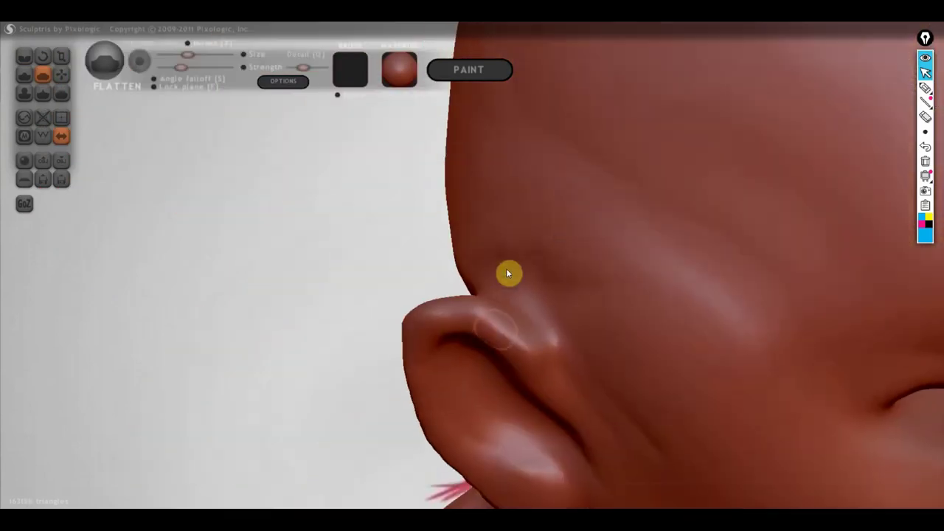
{"action": "left_click_drag", "start_coordinate": [517, 333], "coordinate": [457, 321]}
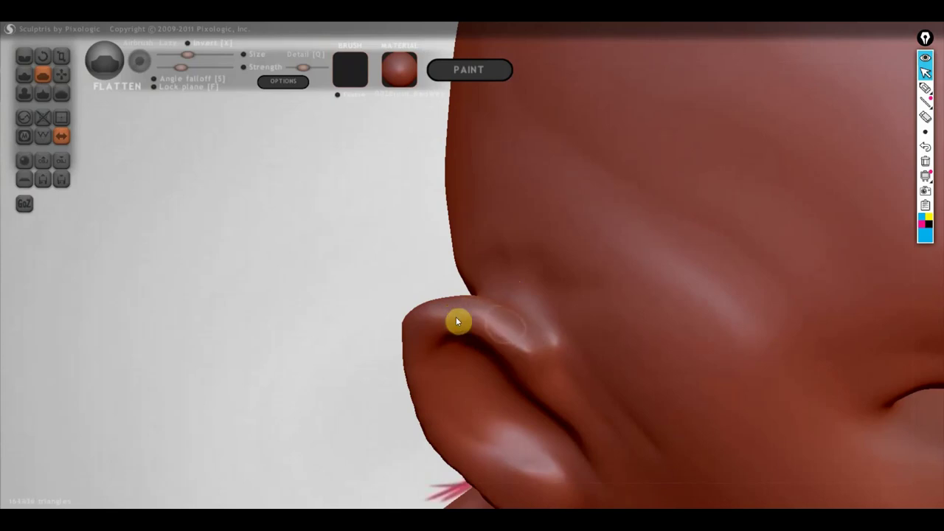
{"action": "mouse_move", "coordinate": [391, 317]}
{"action": "right_mouse_down"}
{"action": "mouse_move", "coordinate": [637, 244]}
{"action": "mouse_move", "coordinate": [590, 330]}
{"action": "mouse_move", "coordinate": [536, 276]}
{"action": "right_mouse_up"}
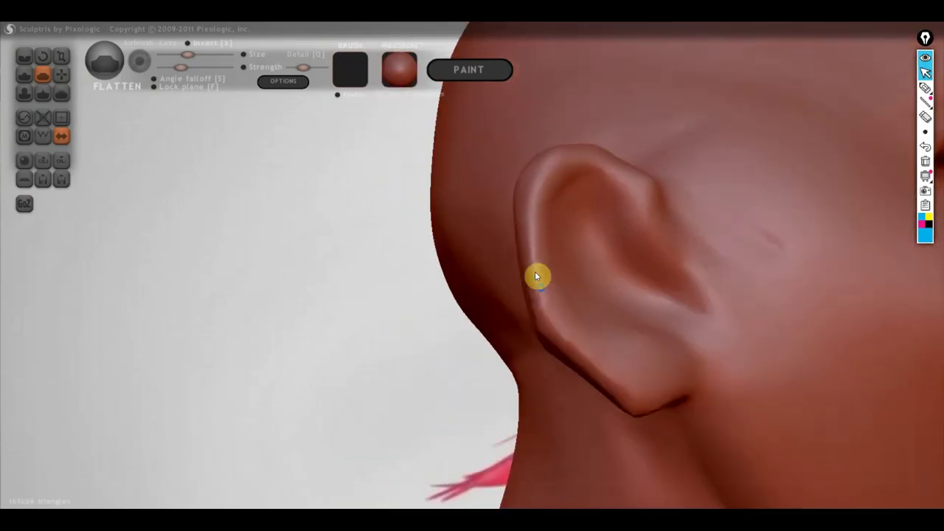
{"action": "scroll", "coordinate": [536, 276], "scroll_direction": "down", "scroll_amount": 5}
- Press a small dent inside the ear with the standard Draw brush
{"action": "left_click", "coordinate": [21, 74]}
{"action": "scroll", "coordinate": [567, 275], "scroll_direction": "up", "scroll_amount": 2}
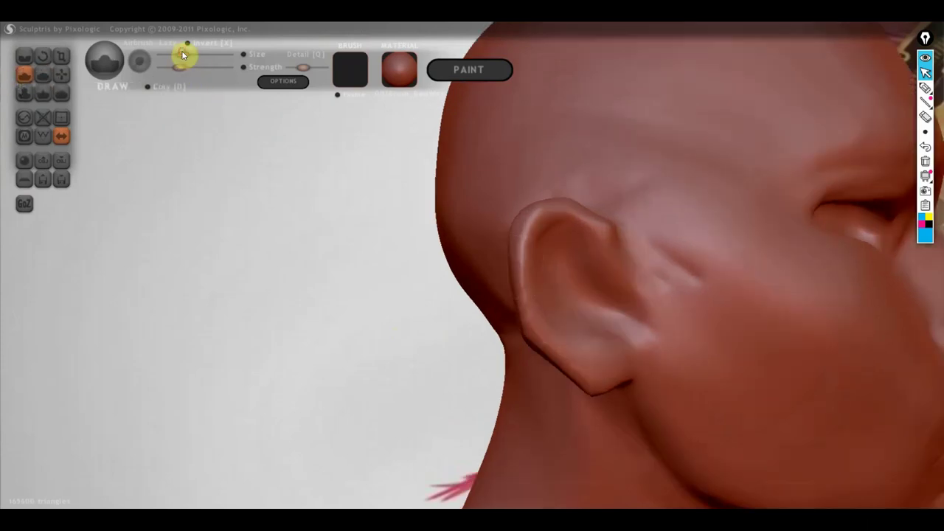
{"action": "scroll", "coordinate": [622, 306], "scroll_direction": "down", "scroll_amount": 2}
{"action": "scroll", "coordinate": [617, 315], "scroll_direction": "down", "scroll_amount": 2}
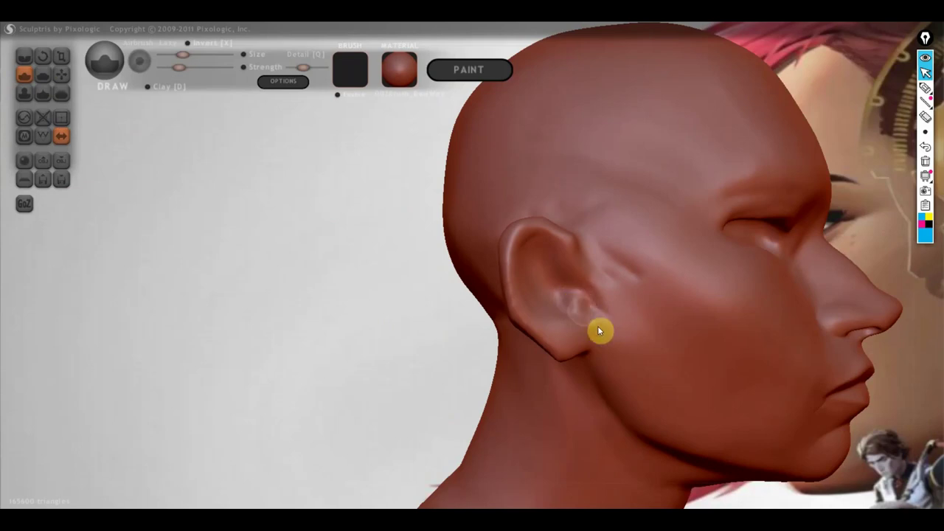
{"action": "left_click", "coordinate": [571, 304]}
{"action": "mouse_move", "coordinate": [569, 309]}
{"action": "right_mouse_down"}
{"action": "mouse_move", "coordinate": [624, 327]}
{"action": "mouse_move", "coordinate": [591, 324]}
{"action": "right_mouse_up"}
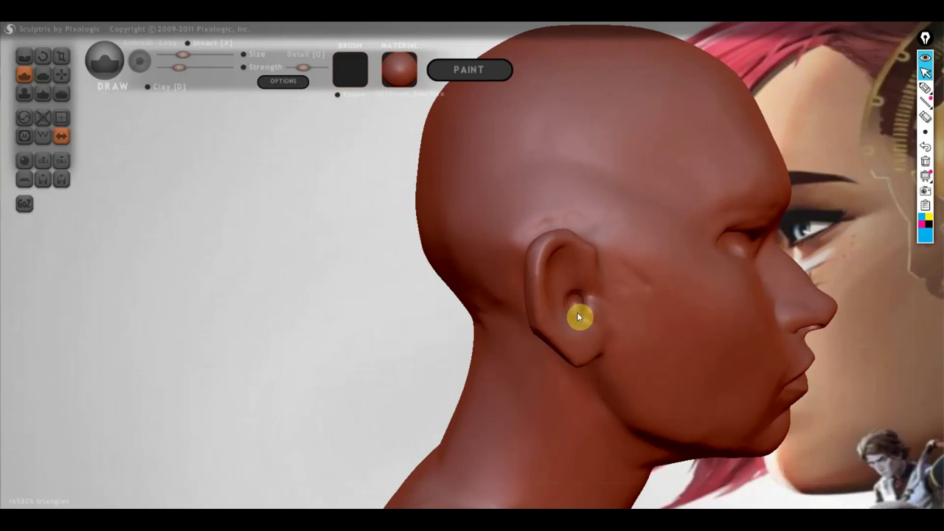
{"action": "right_click_drag", "start_coordinate": [572, 309], "coordinate": [556, 305]}
{"action": "scroll", "coordinate": [571, 295], "scroll_direction": "up", "scroll_amount": 5}
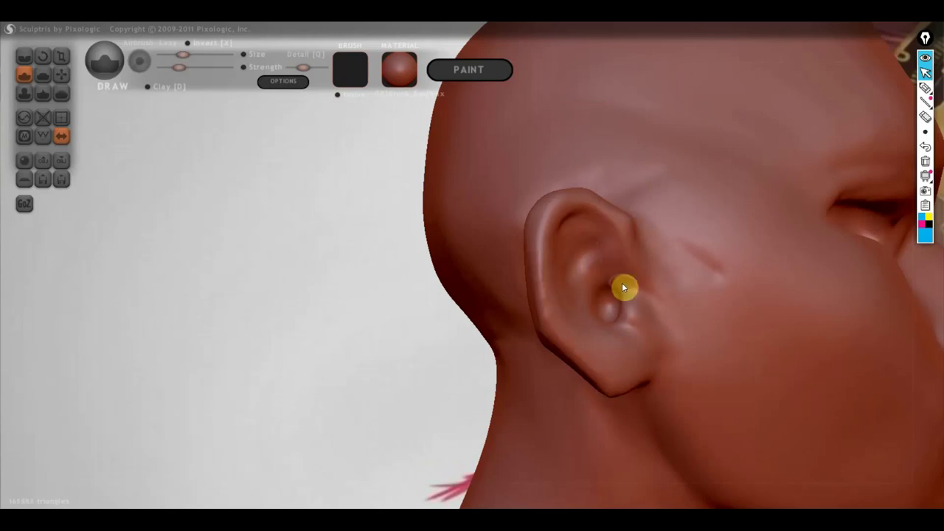
- Reshape the inner ear, deepen its dent and shape the earlobe's lower edge
{"action": "middle_click_drag", "start_coordinate": [609, 276], "coordinate": [575, 288]}
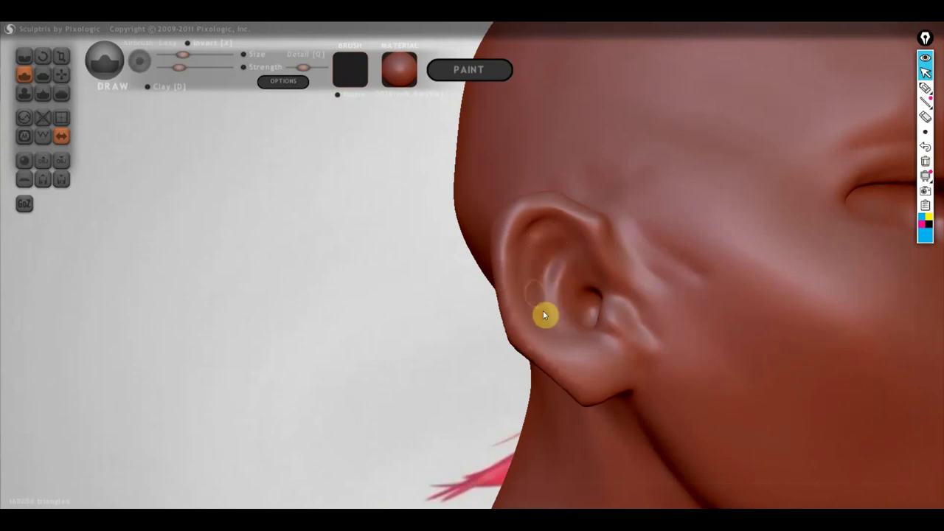
{"action": "left_click_drag", "start_coordinate": [537, 250], "coordinate": [553, 307]}
{"action": "mouse_move", "coordinate": [556, 301]}
{"action": "left_mouse_down"}
{"action": "mouse_move", "coordinate": [568, 246]}
{"action": "mouse_move", "coordinate": [539, 297]}
{"action": "left_mouse_up"}
{"action": "scroll", "coordinate": [577, 312], "scroll_direction": "down", "scroll_amount": 3}
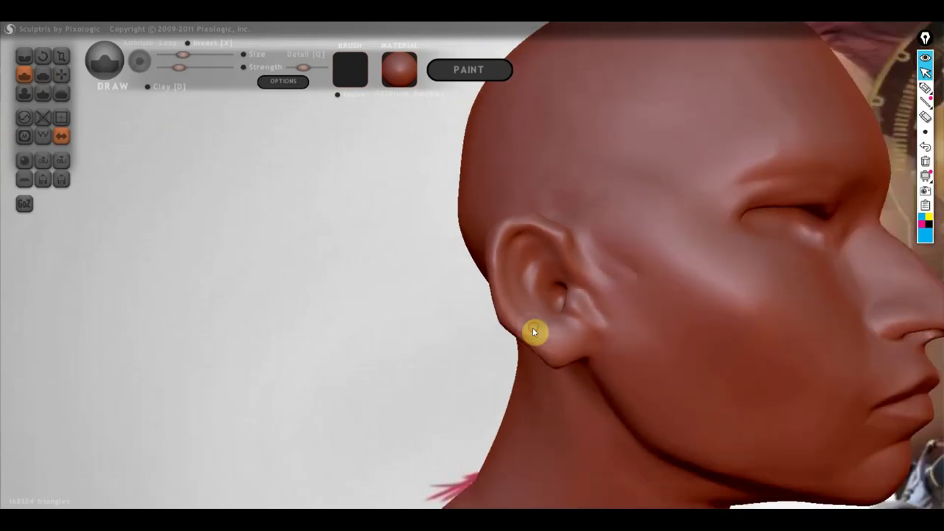
{"action": "left_click_drag", "start_coordinate": [554, 340], "coordinate": [537, 347]}
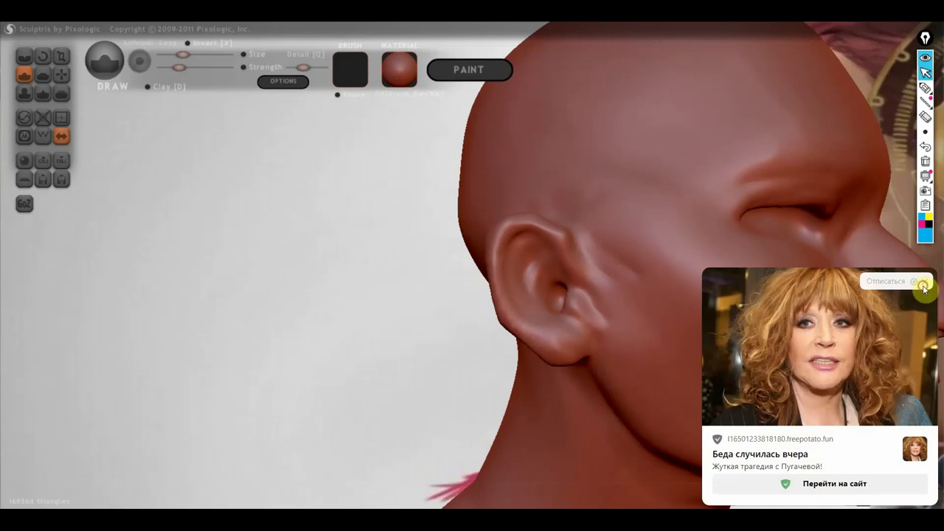
{"action": "left_click", "coordinate": [922, 284]}
{"action": "mouse_move", "coordinate": [498, 317]}
{"action": "left_mouse_down"}
{"action": "mouse_move", "coordinate": [646, 337]}
{"action": "mouse_move", "coordinate": [563, 317]}
{"action": "mouse_move", "coordinate": [575, 336]}
{"action": "mouse_move", "coordinate": [725, 334]}
{"action": "mouse_move", "coordinate": [699, 362]}
{"action": "left_mouse_up"}
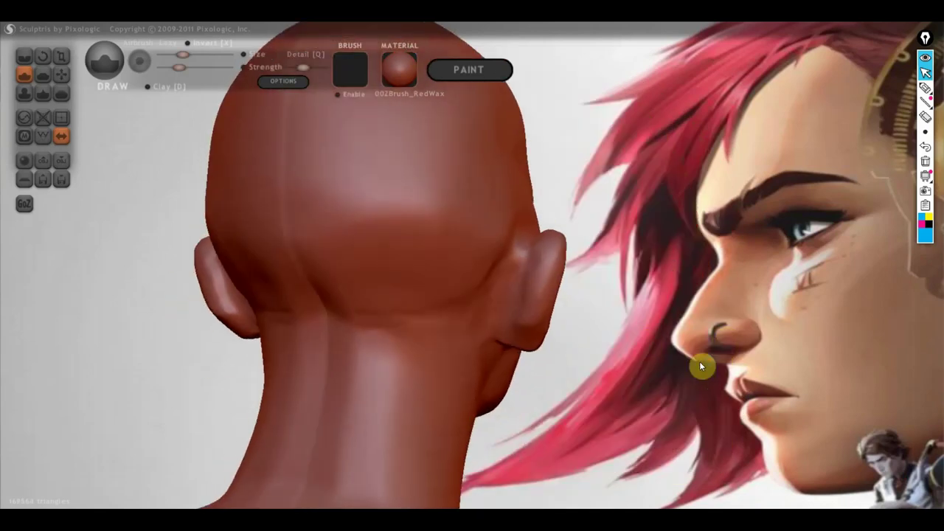
- Orbit and zoom between front and three-quarter views of the face to compare with the reference
{"action": "scroll", "coordinate": [642, 355], "scroll_direction": "down", "scroll_amount": 2}
{"action": "mouse_move", "coordinate": [641, 354]}
{"action": "left_mouse_down"}
{"action": "mouse_move", "coordinate": [691, 366]}
{"action": "mouse_move", "coordinate": [369, 348]}
{"action": "mouse_move", "coordinate": [272, 354]}
{"action": "left_mouse_up"}
{"action": "left_click_drag", "start_coordinate": [639, 373], "coordinate": [638, 365]}
{"action": "scroll", "coordinate": [634, 364], "scroll_direction": "up", "scroll_amount": 1}
{"action": "scroll", "coordinate": [516, 347], "scroll_direction": "up", "scroll_amount": 1}
{"action": "scroll", "coordinate": [596, 297], "scroll_direction": "up", "scroll_amount": 1}
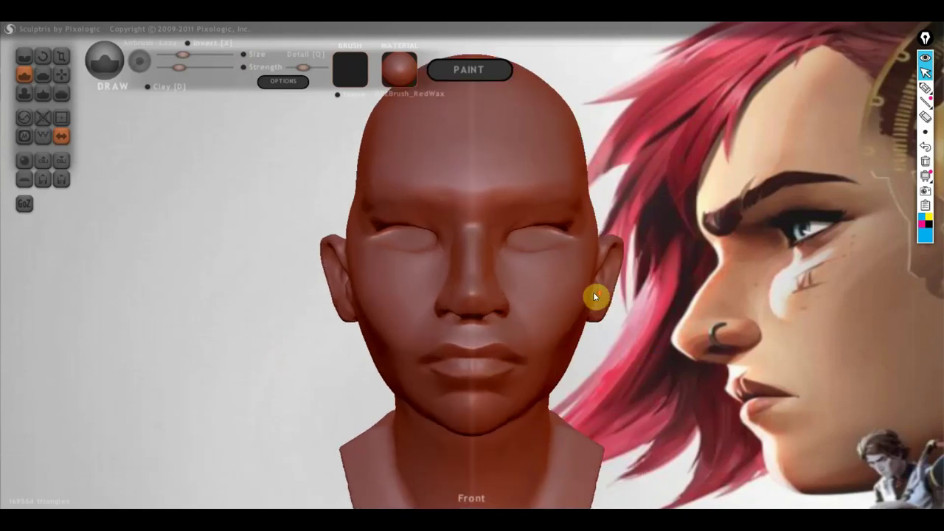
{"action": "scroll", "coordinate": [594, 295], "scroll_direction": "up", "scroll_amount": 2}
{"action": "scroll", "coordinate": [572, 290], "scroll_direction": "down", "scroll_amount": 1}
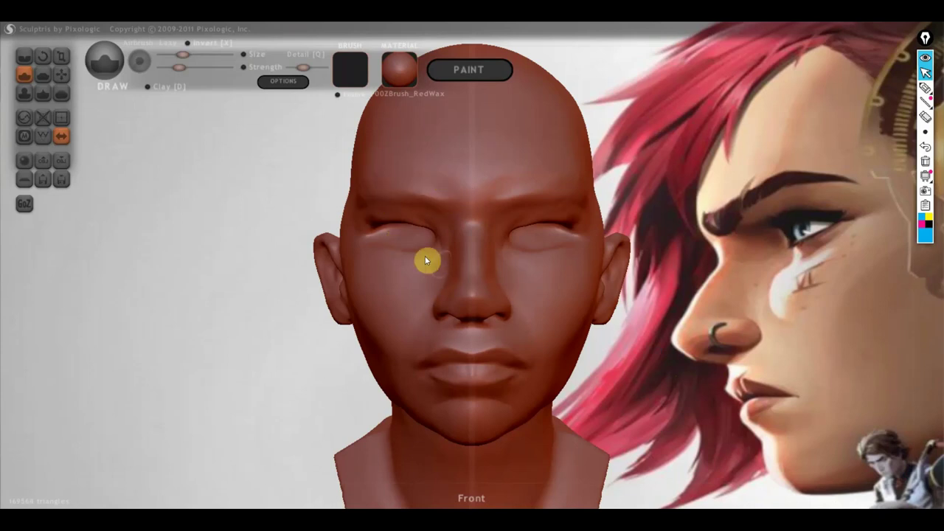
{"action": "right_click_drag", "start_coordinate": [444, 238], "coordinate": [487, 241]}
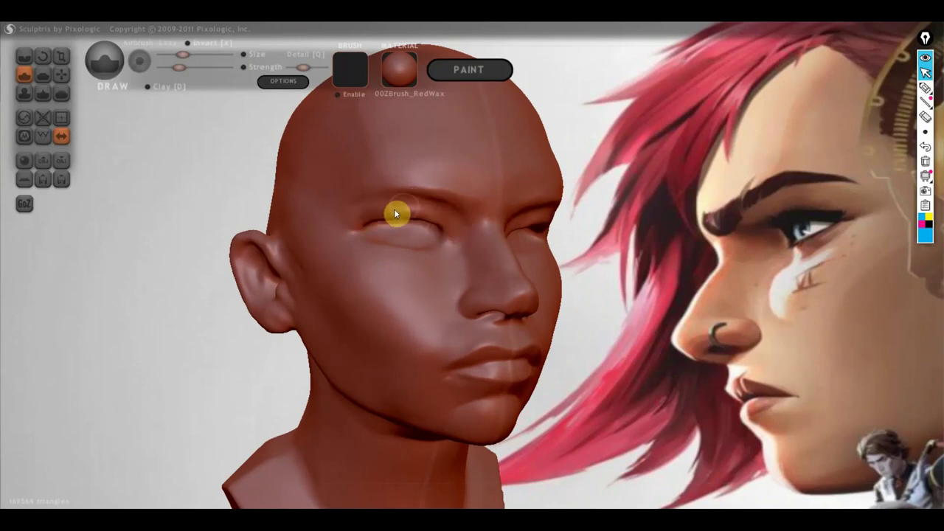
{"action": "right_click_drag", "start_coordinate": [352, 225], "coordinate": [421, 236]}
- Subtly reshape the eyelids on both eyes with the symmetric Draw brush
{"action": "left_click_drag", "start_coordinate": [418, 226], "coordinate": [369, 206]}
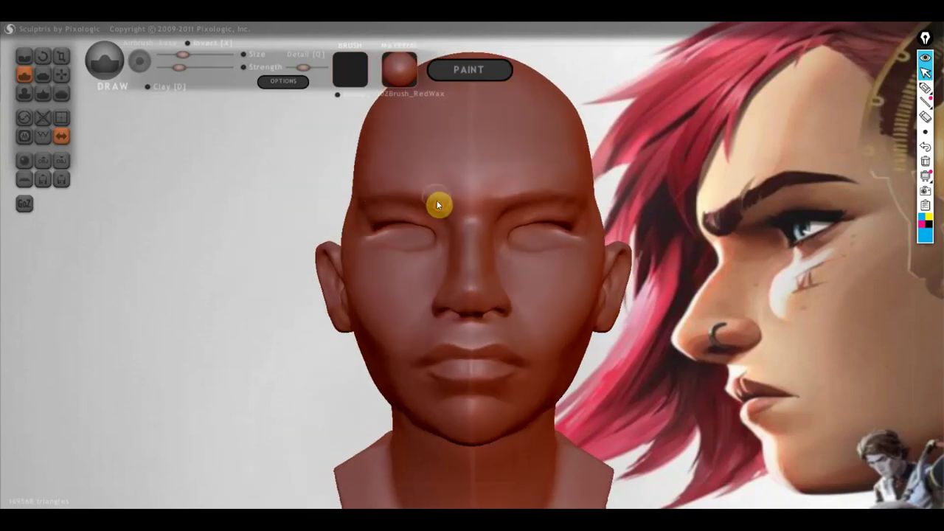
{"action": "scroll", "coordinate": [582, 227], "scroll_direction": "down", "scroll_amount": 3}
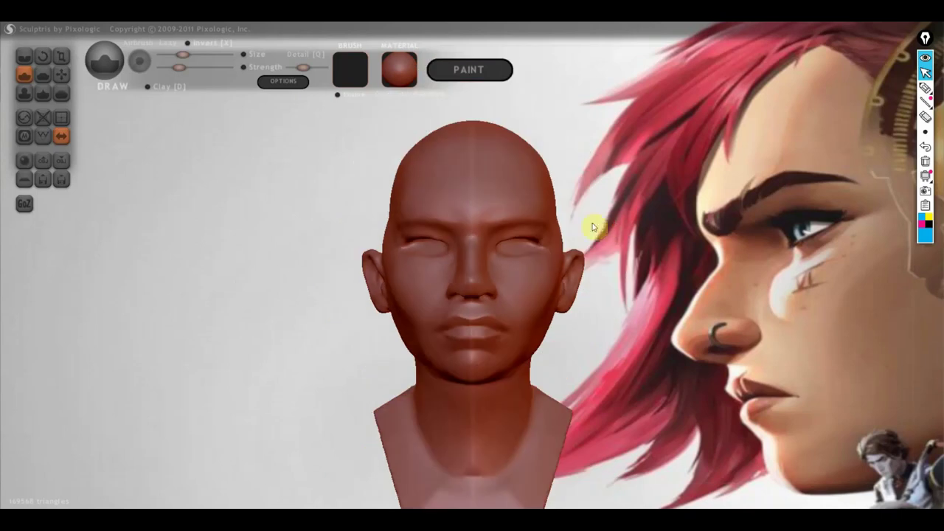
{"action": "scroll", "coordinate": [561, 270], "scroll_direction": "up", "scroll_amount": 2}
{"action": "scroll", "coordinate": [546, 276], "scroll_direction": "up", "scroll_amount": 2}
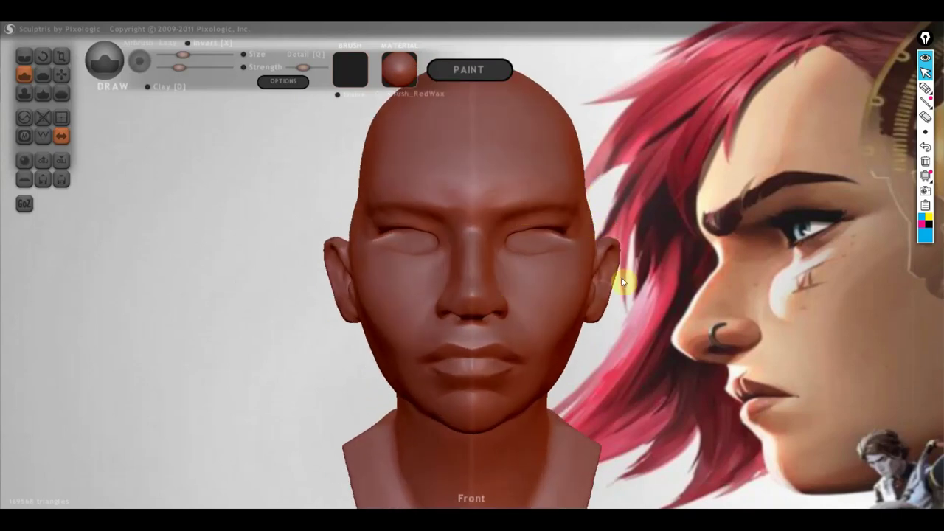
{"action": "mouse_move", "coordinate": [611, 315]}
{"action": "left_mouse_down"}
{"action": "mouse_move", "coordinate": [643, 302]}
{"action": "mouse_move", "coordinate": [632, 253]}
{"action": "mouse_move", "coordinate": [579, 264]}
{"action": "mouse_move", "coordinate": [543, 252]}
{"action": "left_mouse_up"}
- Sculpt the nose tip and build up the side of the nose with the Draw brush
{"action": "scroll", "coordinate": [508, 272], "scroll_direction": "up", "scroll_amount": 2}
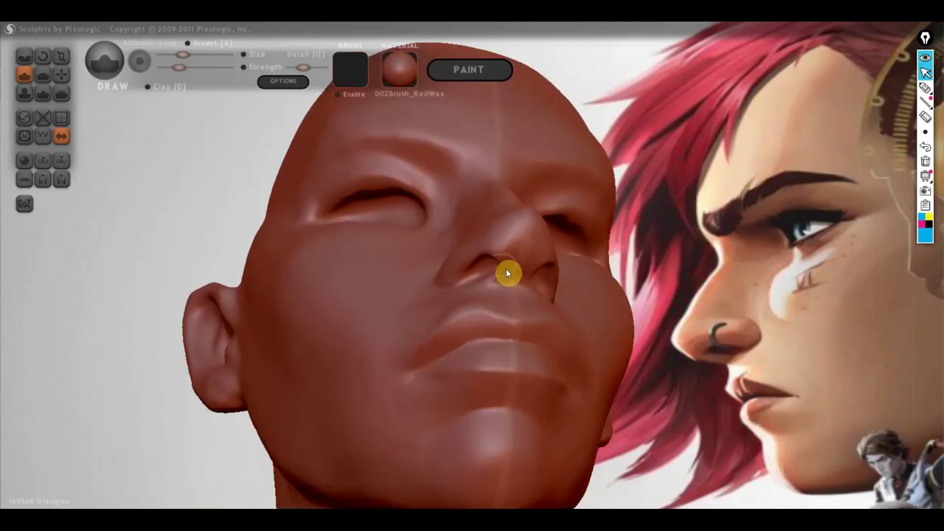
{"action": "mouse_move", "coordinate": [523, 224]}
{"action": "left_mouse_down"}
{"action": "mouse_move", "coordinate": [512, 247]}
{"action": "mouse_move", "coordinate": [518, 215]}
{"action": "left_mouse_up"}
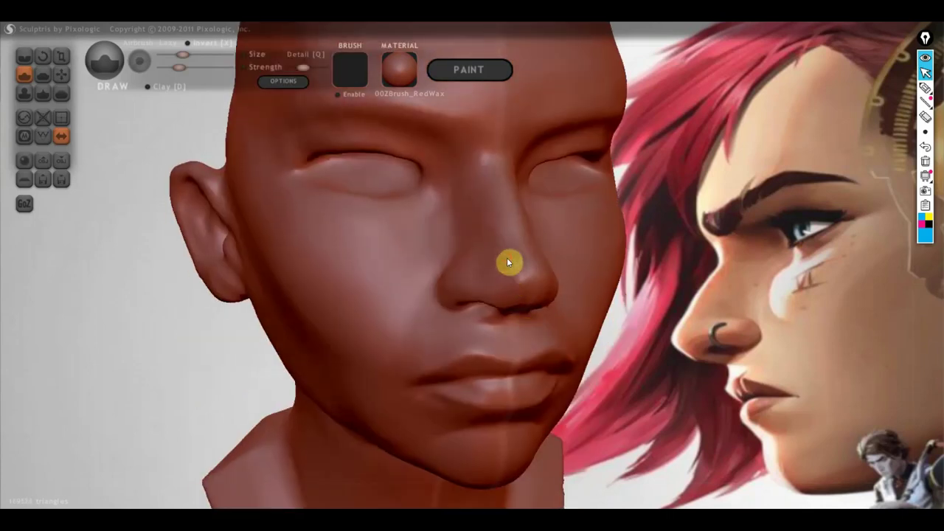
{"action": "left_click_drag", "start_coordinate": [505, 281], "coordinate": [505, 267]}
{"action": "right_click_drag", "start_coordinate": [487, 291], "coordinate": [554, 306]}
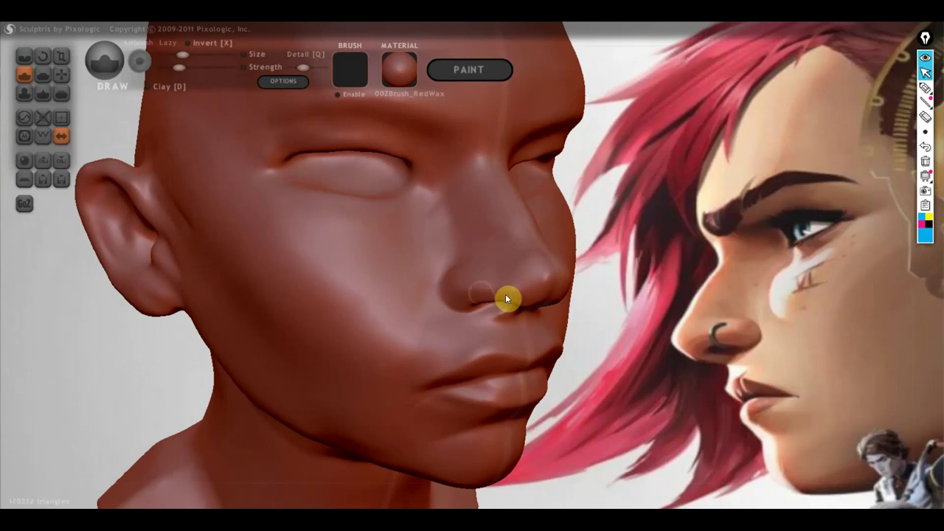
{"action": "mouse_move", "coordinate": [462, 286]}
{"action": "right_mouse_down"}
{"action": "mouse_move", "coordinate": [526, 299]}
{"action": "mouse_move", "coordinate": [489, 293]}
{"action": "right_mouse_up"}
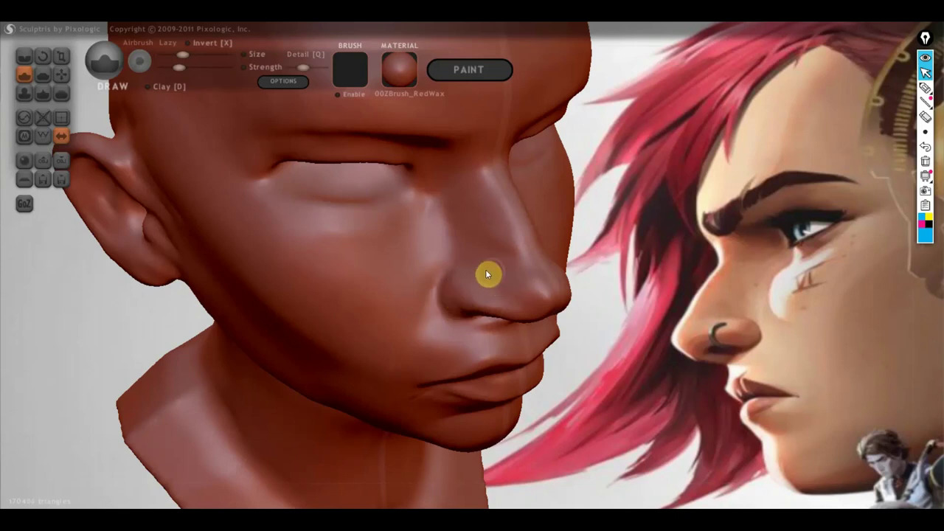
{"action": "left_click_drag", "start_coordinate": [459, 263], "coordinate": [493, 273]}
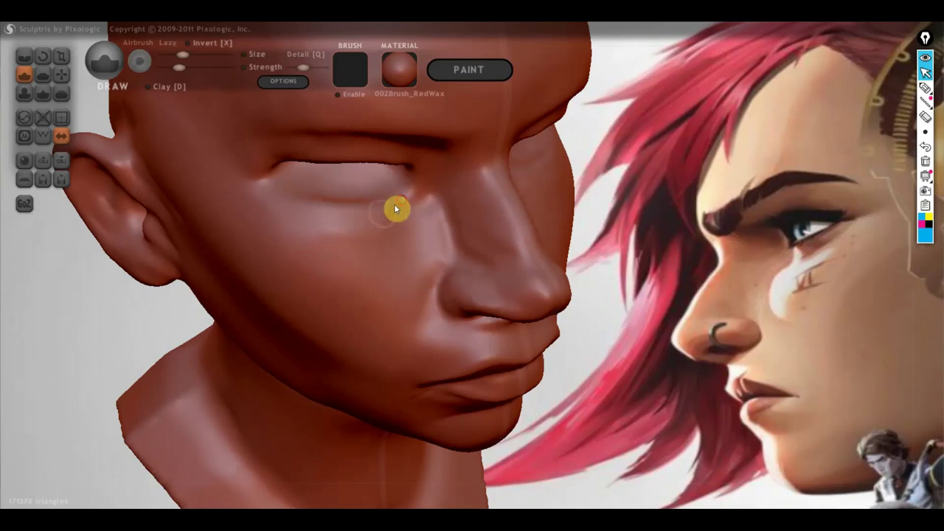
{"action": "mouse_move", "coordinate": [412, 287]}
{"action": "right_mouse_down"}
{"action": "mouse_move", "coordinate": [468, 231]}
{"action": "mouse_move", "coordinate": [476, 238]}
{"action": "right_mouse_up"}
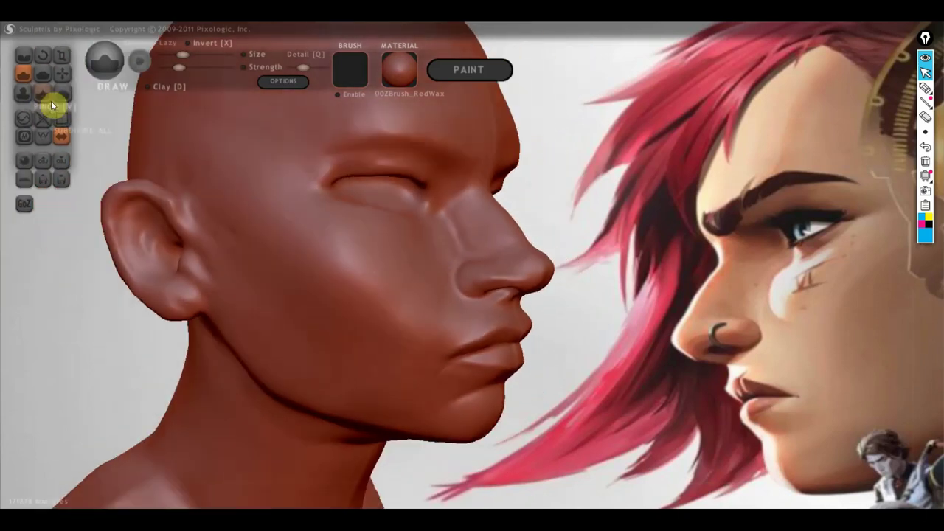
- With a larger clay-style brush, deepen the groove above the upper lip
{"action": "left_click", "coordinate": [147, 87]}
{"action": "left_click_drag", "start_coordinate": [184, 60], "coordinate": [196, 70]}
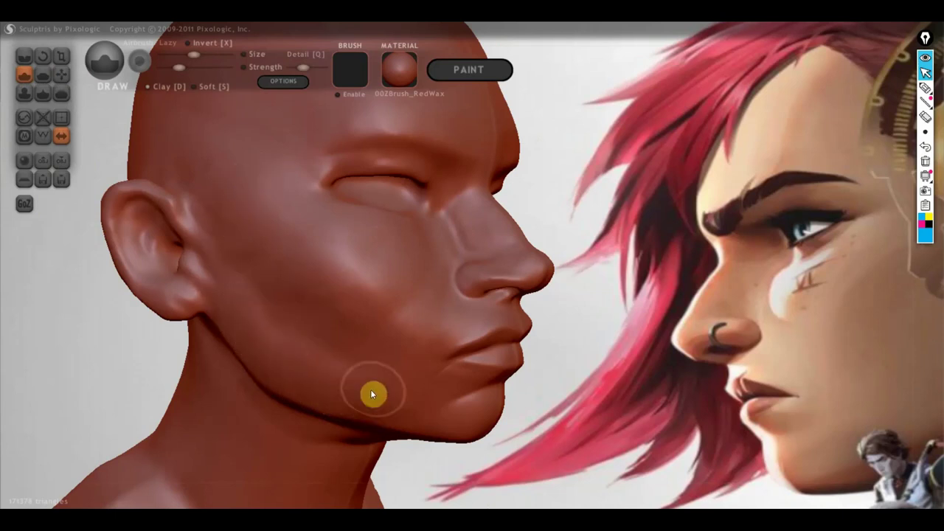
{"action": "mouse_move", "coordinate": [301, 373]}
{"action": "right_mouse_down"}
{"action": "mouse_move", "coordinate": [420, 439]}
{"action": "mouse_move", "coordinate": [449, 410]}
{"action": "right_mouse_up"}
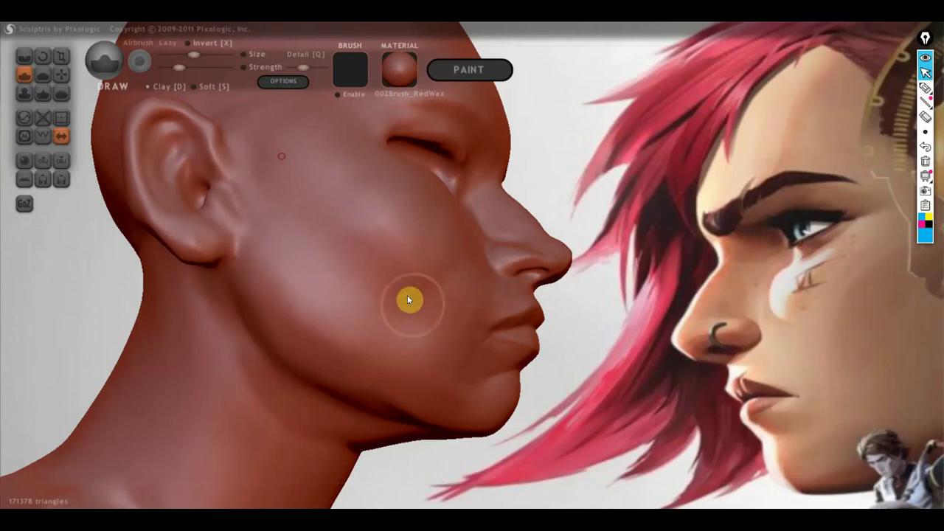
{"action": "mouse_move", "coordinate": [436, 421]}
{"action": "right_mouse_down"}
{"action": "mouse_move", "coordinate": [307, 452]}
{"action": "mouse_move", "coordinate": [346, 357]}
{"action": "right_mouse_up"}
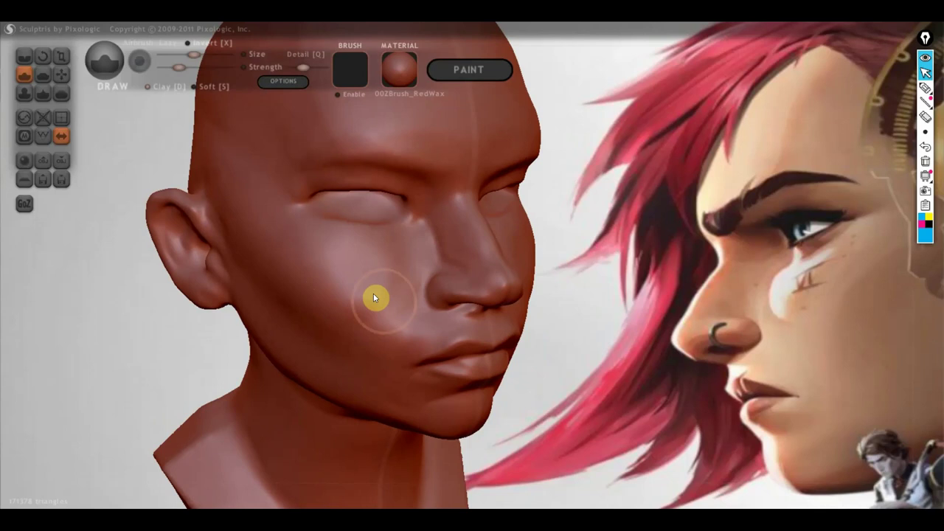
{"action": "scroll", "coordinate": [384, 285], "scroll_direction": "up", "scroll_amount": 2}
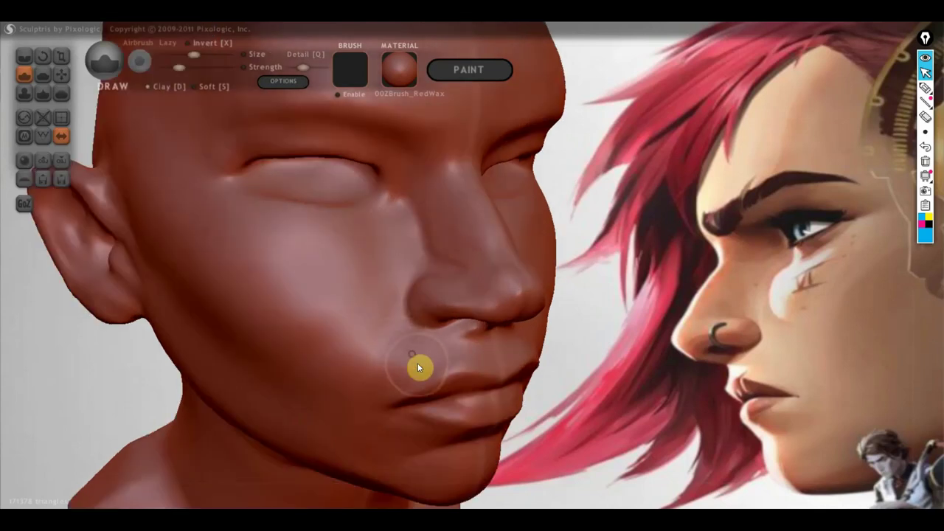
{"action": "right_click_drag", "start_coordinate": [383, 391], "coordinate": [354, 378]}
{"action": "scroll", "coordinate": [383, 376], "scroll_direction": "up", "scroll_amount": 2}
{"action": "left_click_drag", "start_coordinate": [454, 359], "coordinate": [458, 386]}
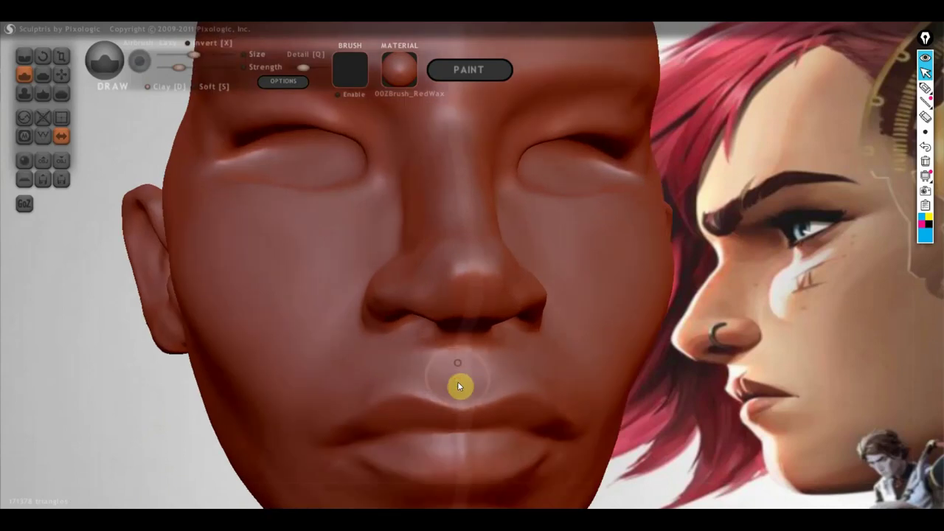
- Deepen the area just below the nose, checking it from three-quarter and profile views
{"action": "mouse_move", "coordinate": [455, 389]}
{"action": "right_mouse_down"}
{"action": "mouse_move", "coordinate": [514, 407]}
{"action": "mouse_move", "coordinate": [460, 365]}
{"action": "right_mouse_up"}
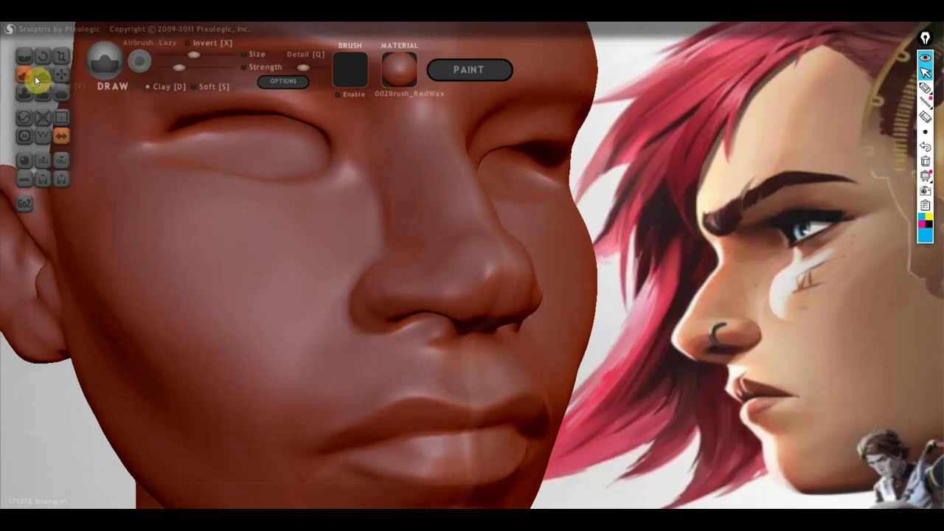
{"action": "left_click", "coordinate": [148, 87]}
{"action": "right_click_drag", "start_coordinate": [460, 331], "coordinate": [429, 347]}
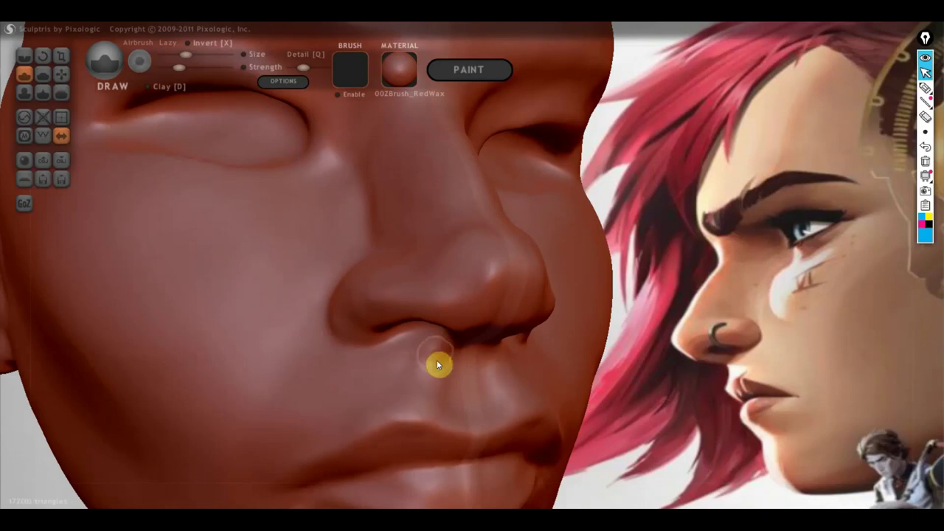
{"action": "scroll", "coordinate": [446, 373], "scroll_direction": "down", "scroll_amount": 2}
{"action": "right_click_drag", "start_coordinate": [448, 405], "coordinate": [494, 395]}
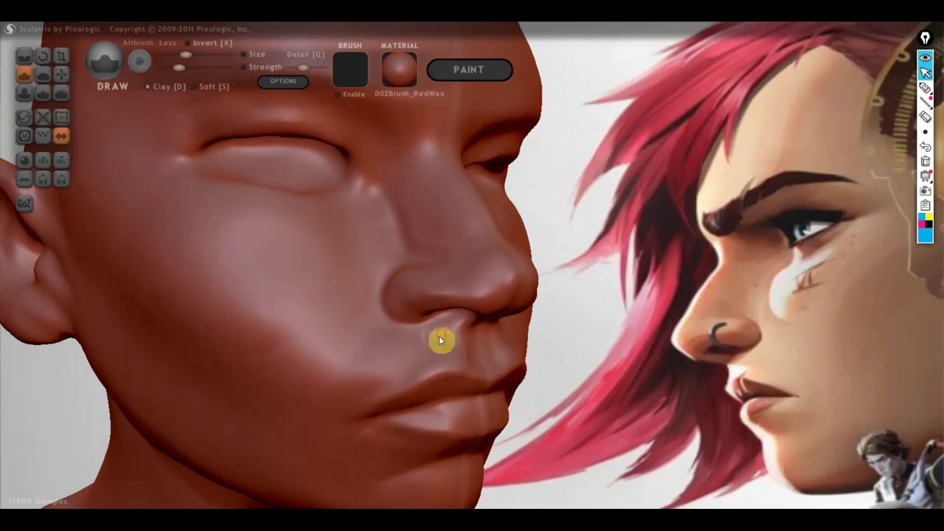
{"action": "left_click_drag", "start_coordinate": [448, 332], "coordinate": [444, 339]}
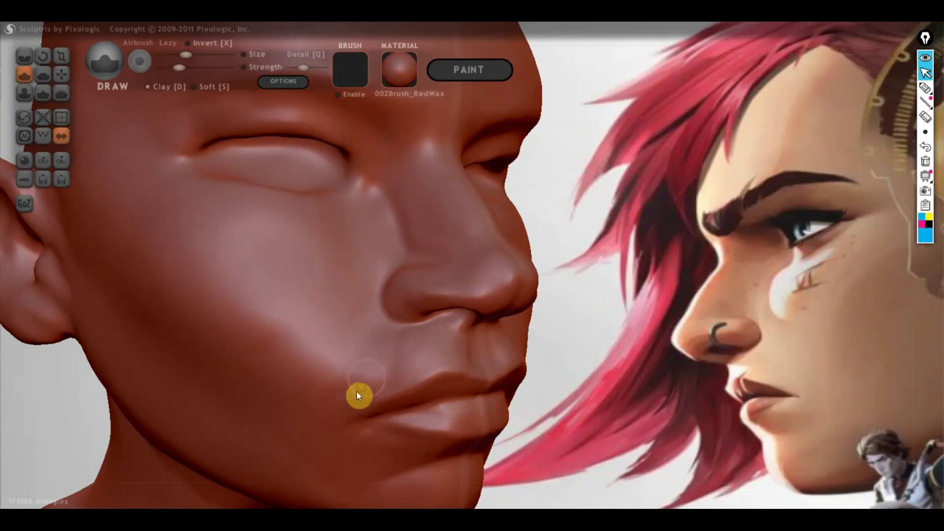
{"action": "right_click_drag", "start_coordinate": [367, 386], "coordinate": [337, 374]}
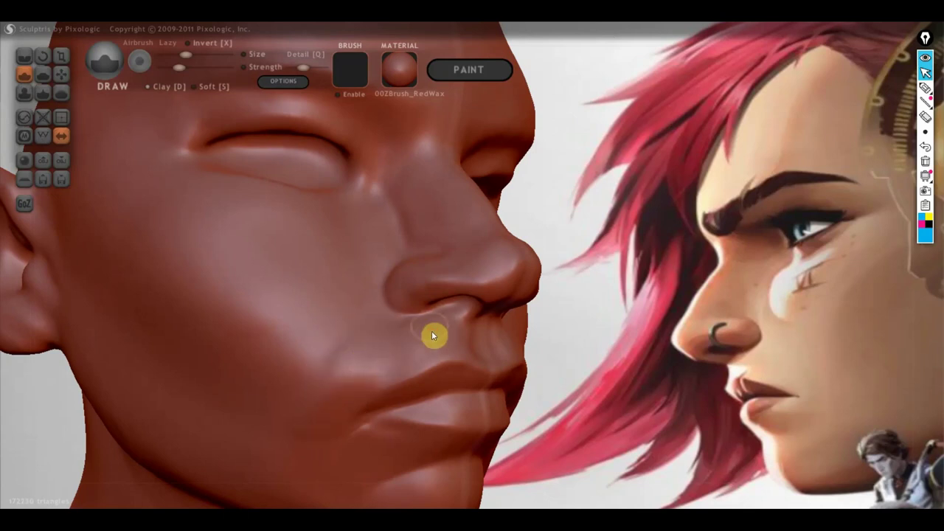
{"action": "right_click_drag", "start_coordinate": [447, 333], "coordinate": [498, 359]}
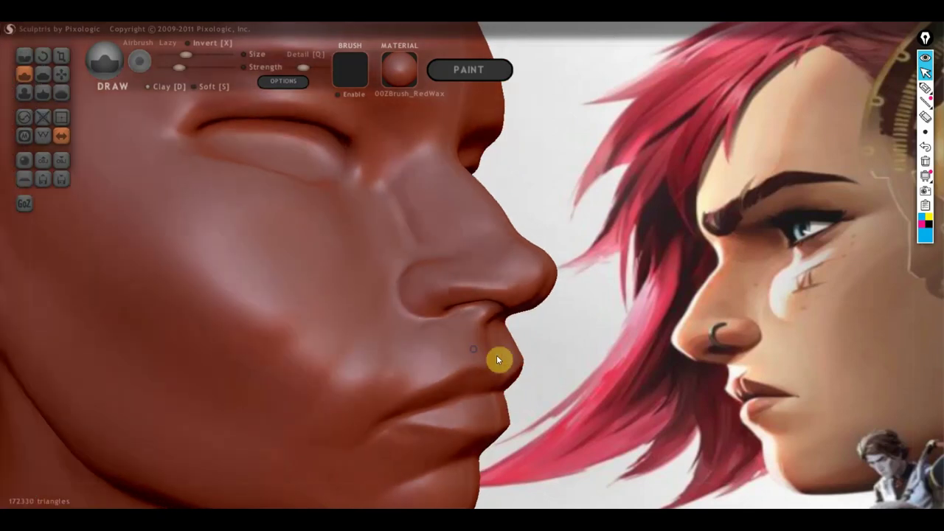
- Flatten the mouth area, then reshape the upper lip with the Grab brush
{"action": "left_click", "coordinate": [43, 74]}
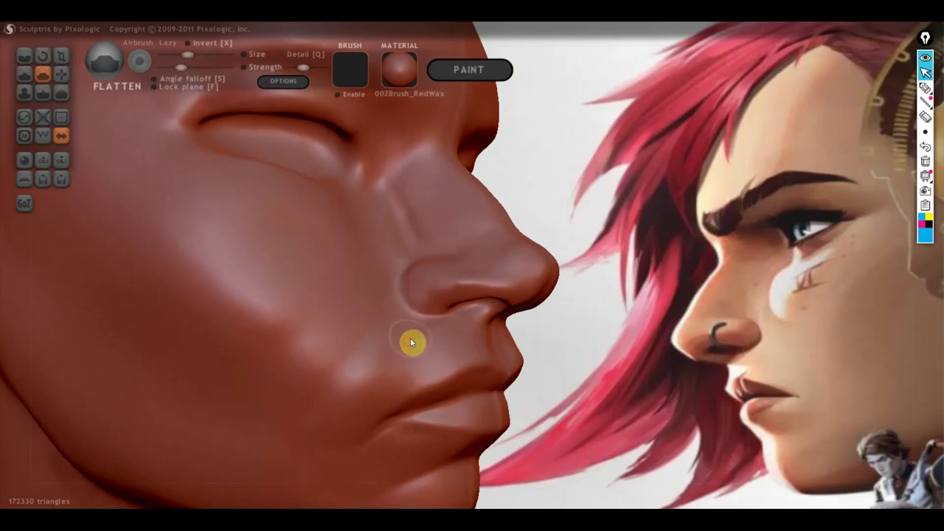
{"action": "right_click_drag", "start_coordinate": [401, 371], "coordinate": [448, 348]}
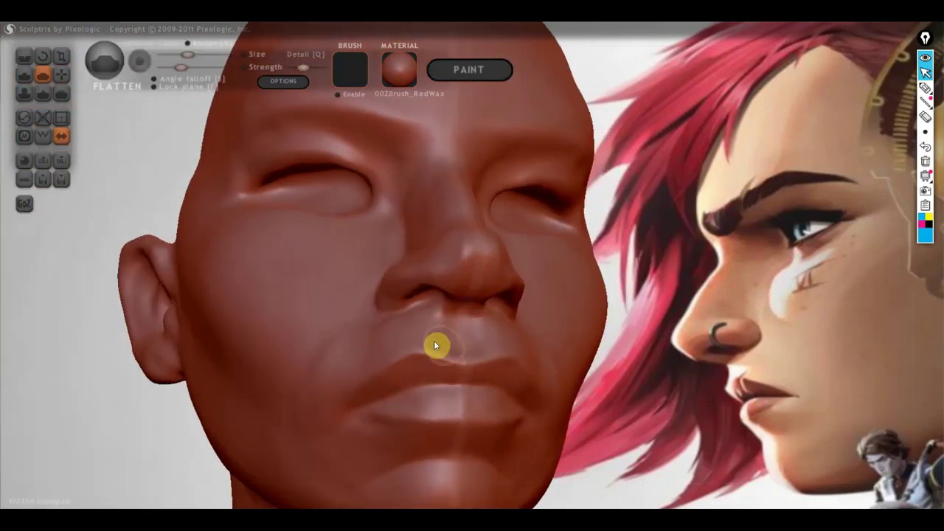
{"action": "mouse_move", "coordinate": [439, 316]}
{"action": "right_mouse_down"}
{"action": "mouse_move", "coordinate": [412, 385]}
{"action": "mouse_move", "coordinate": [447, 375]}
{"action": "right_mouse_up"}
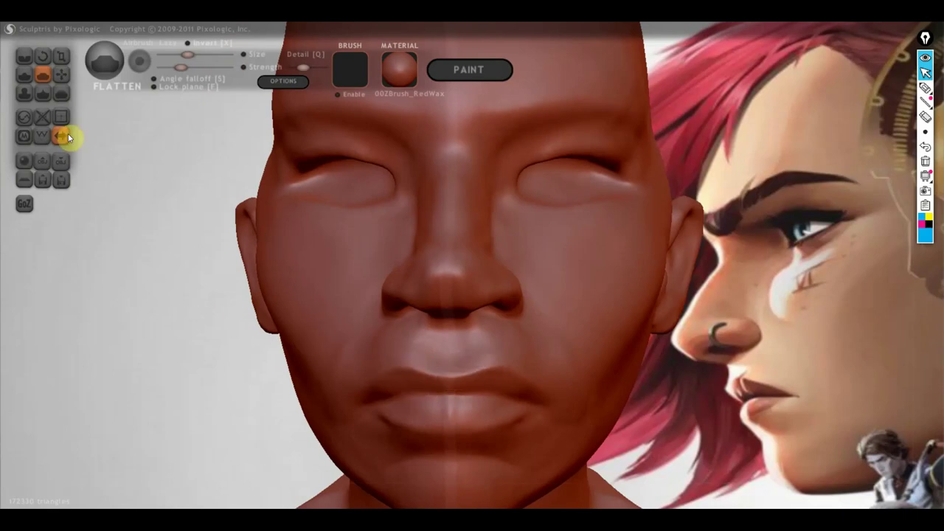
{"action": "left_click", "coordinate": [61, 74]}
{"action": "scroll", "coordinate": [425, 397], "scroll_direction": "down", "scroll_amount": 2}
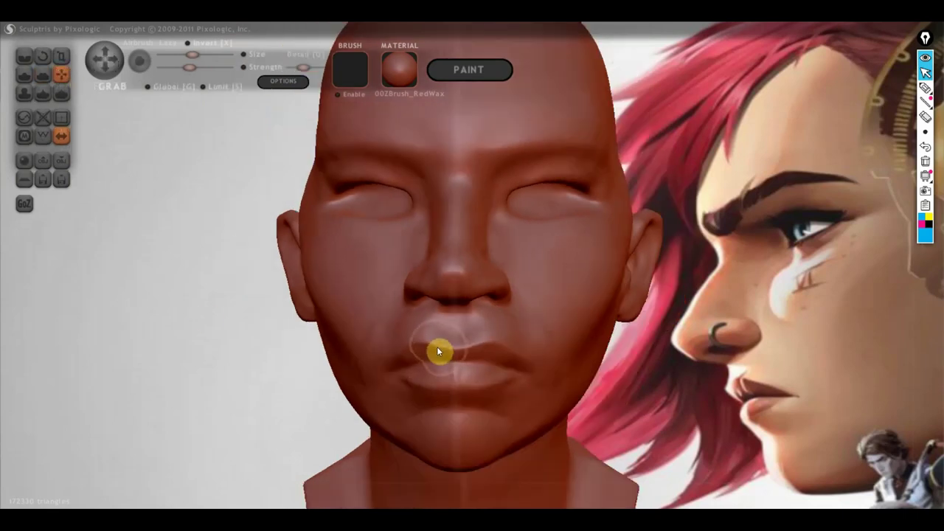
{"action": "left_click_drag", "start_coordinate": [436, 342], "coordinate": [437, 335]}
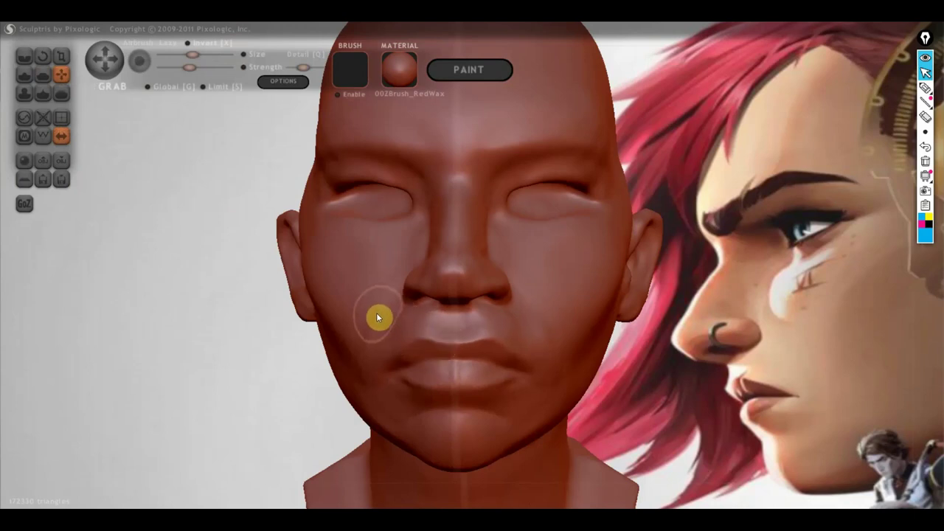
- Pull the left cheek toward the nose and reshape the lips in profile
{"action": "mouse_move", "coordinate": [394, 337]}
{"action": "right_mouse_down"}
{"action": "mouse_move", "coordinate": [396, 267]}
{"action": "mouse_move", "coordinate": [400, 320]}
{"action": "mouse_move", "coordinate": [392, 315]}
{"action": "right_mouse_up"}
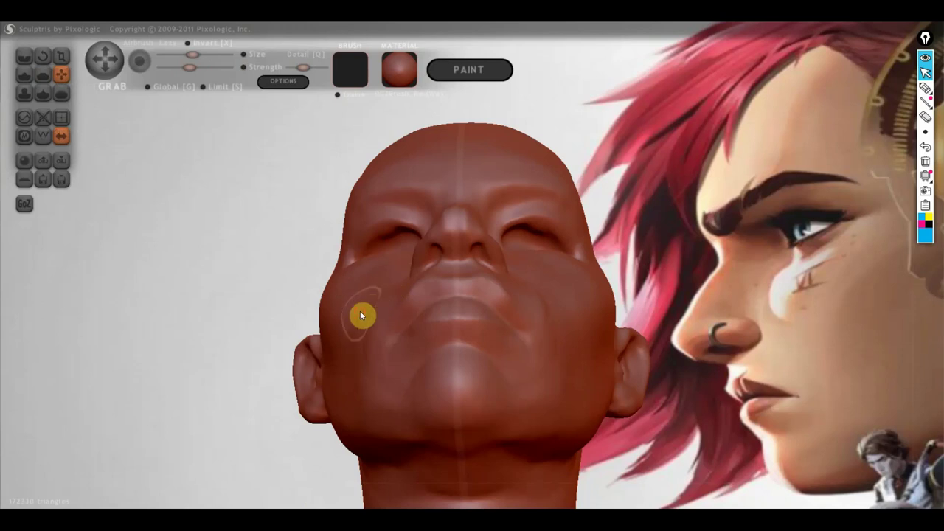
{"action": "mouse_move", "coordinate": [365, 318]}
{"action": "left_mouse_down"}
{"action": "mouse_move", "coordinate": [420, 324]}
{"action": "mouse_move", "coordinate": [421, 381]}
{"action": "mouse_move", "coordinate": [430, 363]}
{"action": "left_mouse_up"}
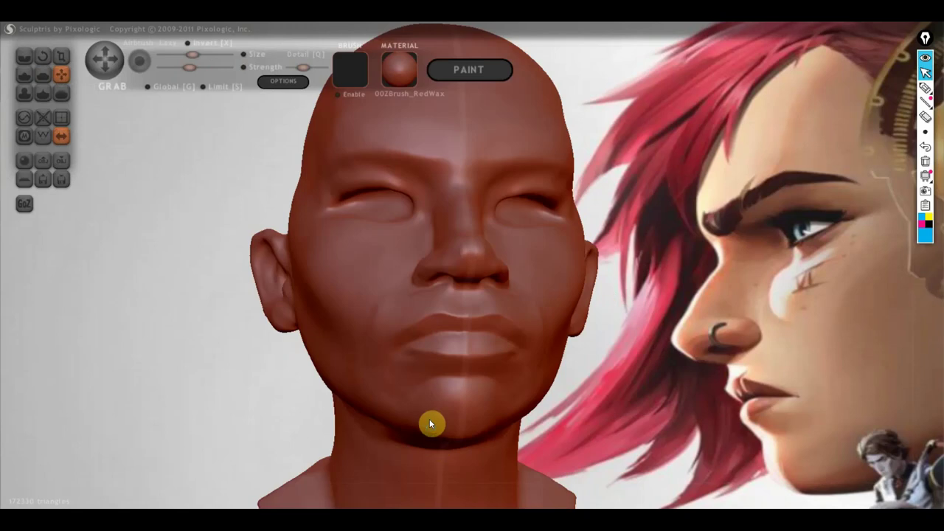
{"action": "right_click_drag", "start_coordinate": [430, 423], "coordinate": [617, 480]}
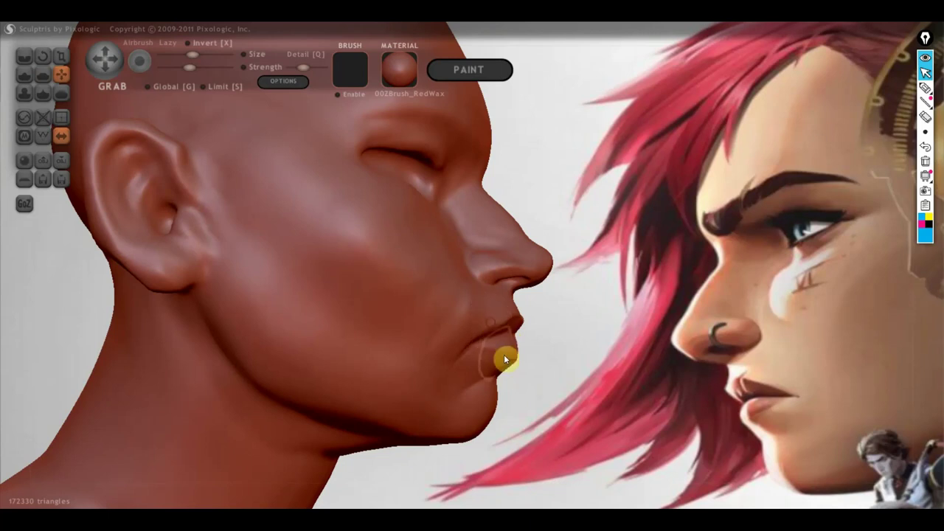
{"action": "left_click_drag", "start_coordinate": [516, 333], "coordinate": [526, 333]}
{"action": "scroll", "coordinate": [526, 334], "scroll_direction": "up", "scroll_amount": 3}
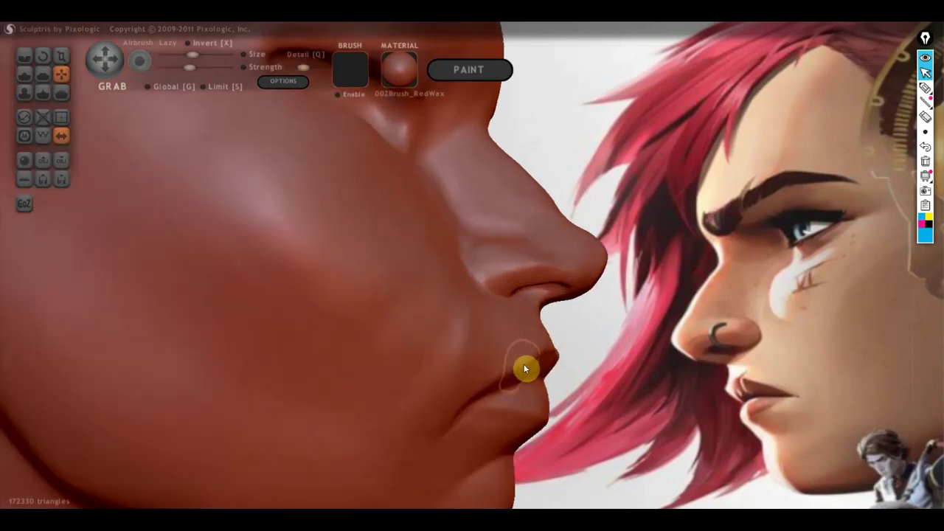
{"action": "scroll", "coordinate": [523, 364], "scroll_direction": "down", "scroll_amount": 3}
{"action": "scroll", "coordinate": [521, 379], "scroll_direction": "down", "scroll_amount": 2}
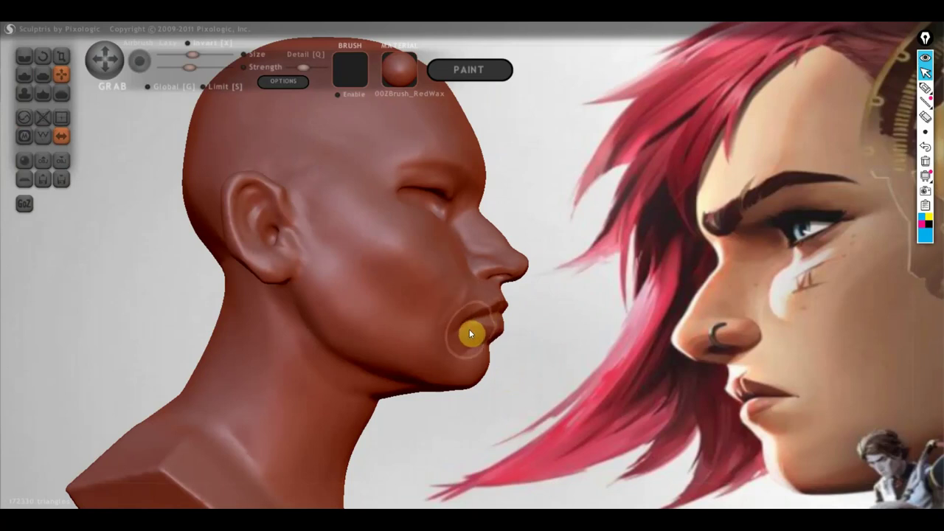
{"action": "left_click_drag", "start_coordinate": [516, 344], "coordinate": [330, 365]}
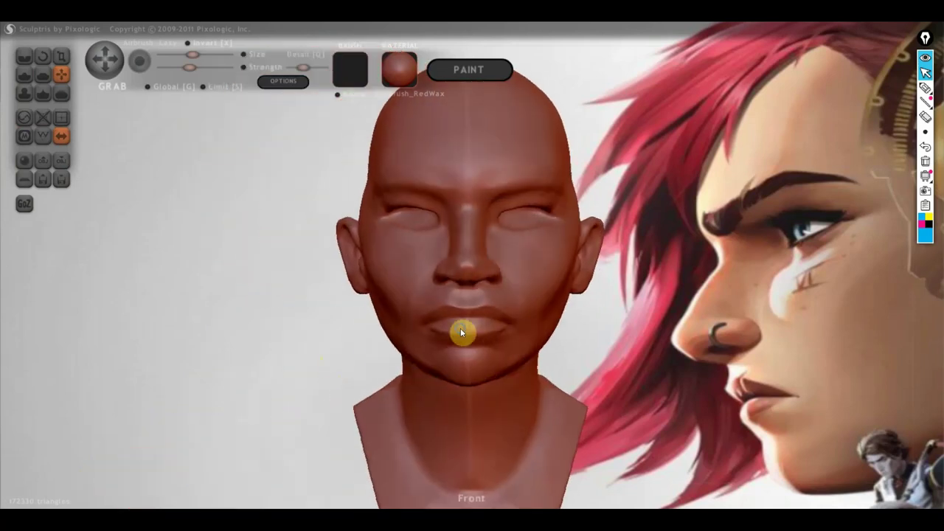
{"action": "scroll", "coordinate": [432, 303], "scroll_direction": "up", "scroll_amount": 3}
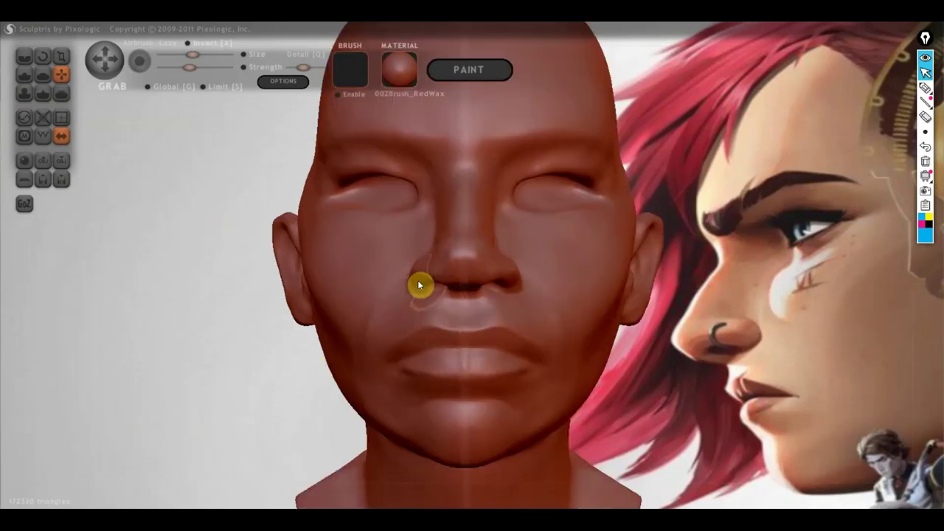
{"action": "scroll", "coordinate": [420, 292], "scroll_direction": "down", "scroll_amount": 1}
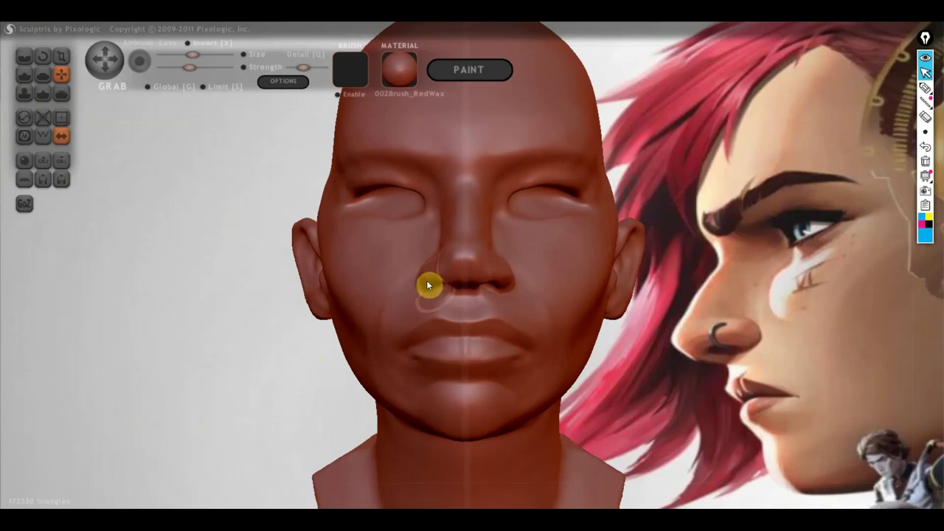
{"action": "left_click_drag", "start_coordinate": [427, 281], "coordinate": [433, 256]}
{"action": "mouse_move", "coordinate": [461, 277]}
{"action": "right_mouse_down"}
{"action": "mouse_move", "coordinate": [482, 253]}
{"action": "mouse_move", "coordinate": [506, 284]}
{"action": "mouse_move", "coordinate": [503, 267]}
{"action": "right_mouse_up"}
{"action": "mouse_move", "coordinate": [444, 280]}
{"action": "right_mouse_down"}
{"action": "mouse_move", "coordinate": [371, 294]}
{"action": "mouse_move", "coordinate": [388, 294]}
{"action": "right_mouse_up"}
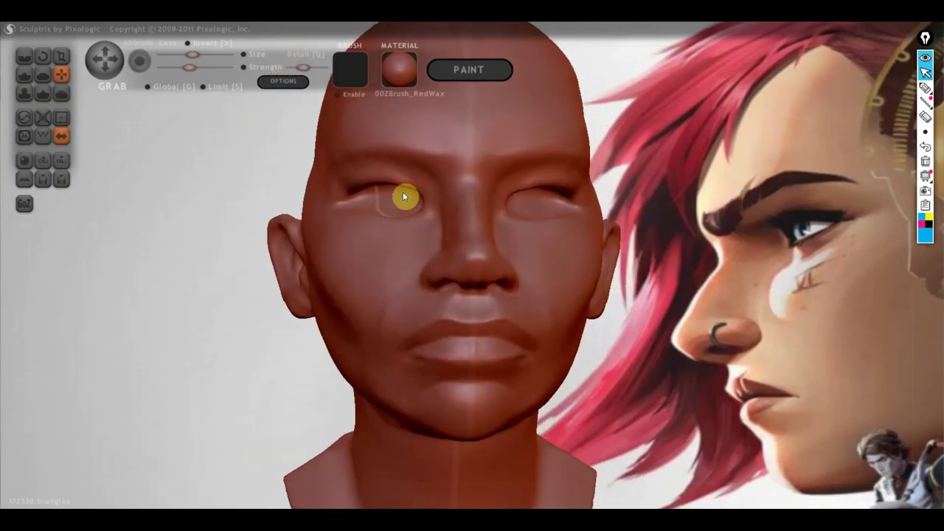
{"action": "scroll", "coordinate": [403, 192], "scroll_direction": "down", "scroll_amount": 2}
{"action": "mouse_move", "coordinate": [405, 191]}
{"action": "right_mouse_down"}
{"action": "mouse_move", "coordinate": [551, 252]}
{"action": "mouse_move", "coordinate": [555, 341]}
{"action": "right_mouse_up"}
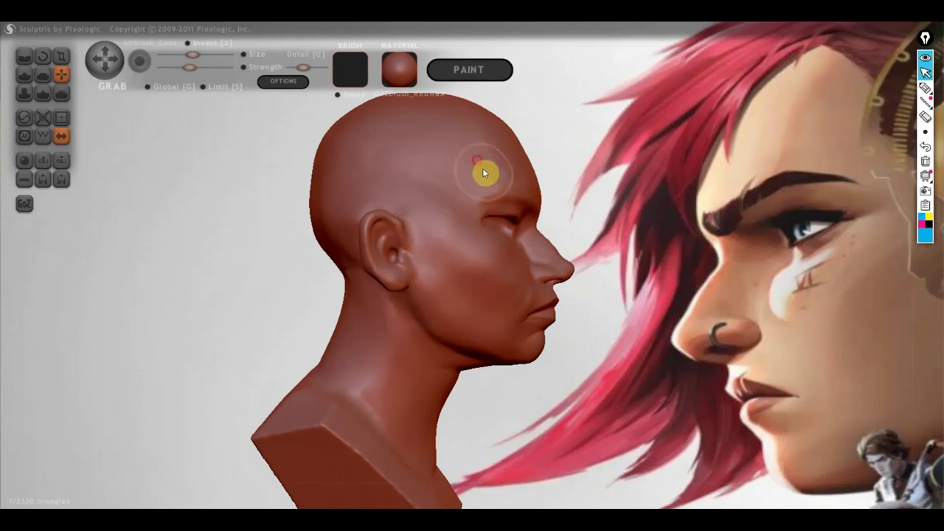
{"action": "mouse_move", "coordinate": [485, 140]}
{"action": "right_mouse_down"}
{"action": "mouse_move", "coordinate": [373, 196]}
{"action": "mouse_move", "coordinate": [385, 188]}
{"action": "right_mouse_up"}
{"action": "right_click_drag", "start_coordinate": [562, 317], "coordinate": [580, 347]}
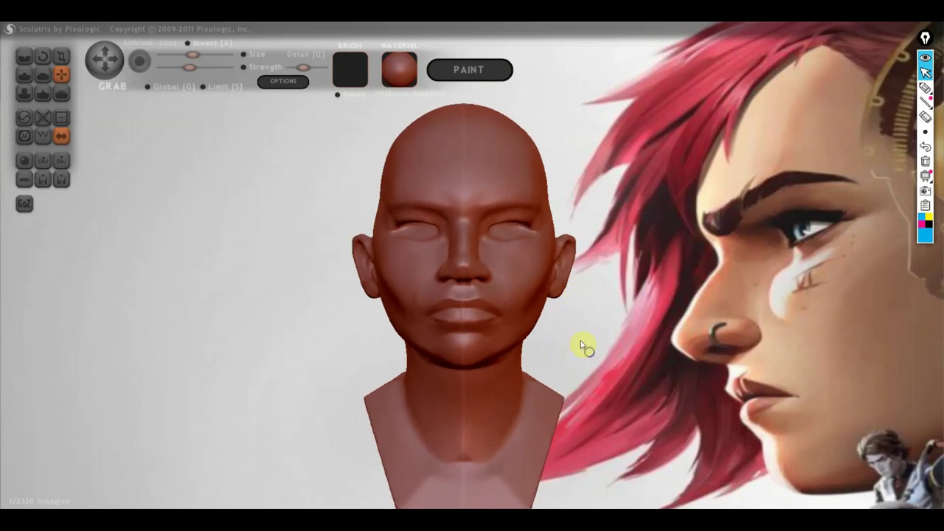
{"action": "scroll", "coordinate": [588, 353], "scroll_direction": "down", "scroll_amount": 2}
{"action": "scroll", "coordinate": [590, 355], "scroll_direction": "up", "scroll_amount": 2}
{"action": "scroll", "coordinate": [592, 361], "scroll_direction": "up", "scroll_amount": 3}
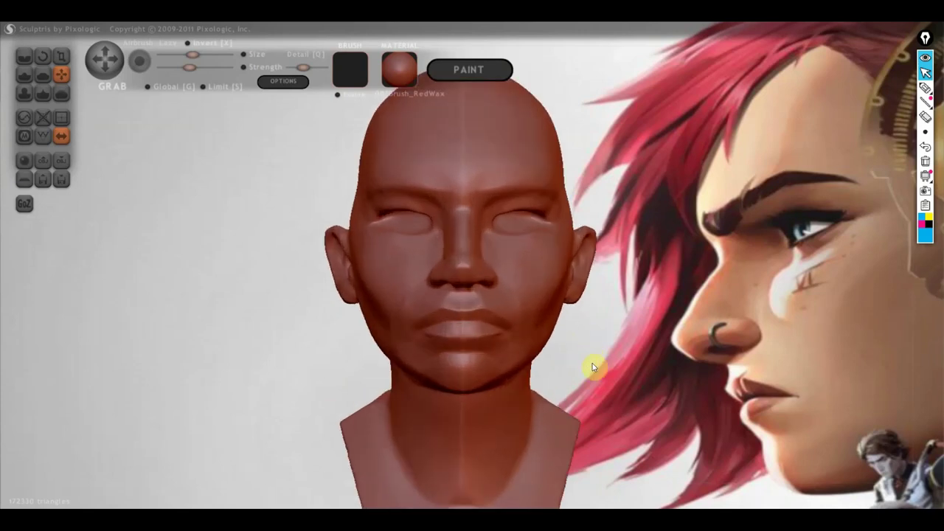
{"action": "mouse_move", "coordinate": [628, 362]}
{"action": "right_mouse_down"}
{"action": "mouse_move", "coordinate": [540, 301]}
{"action": "mouse_move", "coordinate": [554, 303]}
{"action": "right_mouse_up"}
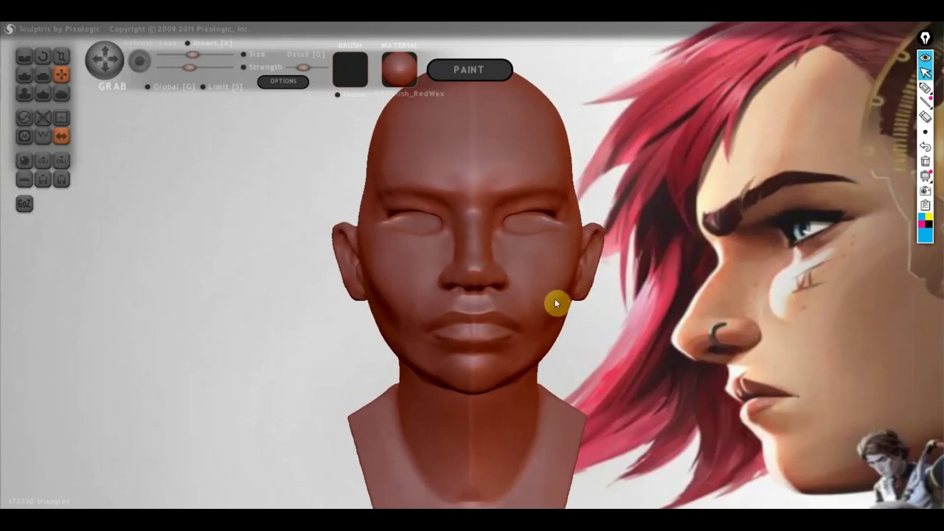
{"action": "scroll", "coordinate": [555, 299], "scroll_direction": "down", "scroll_amount": 1}
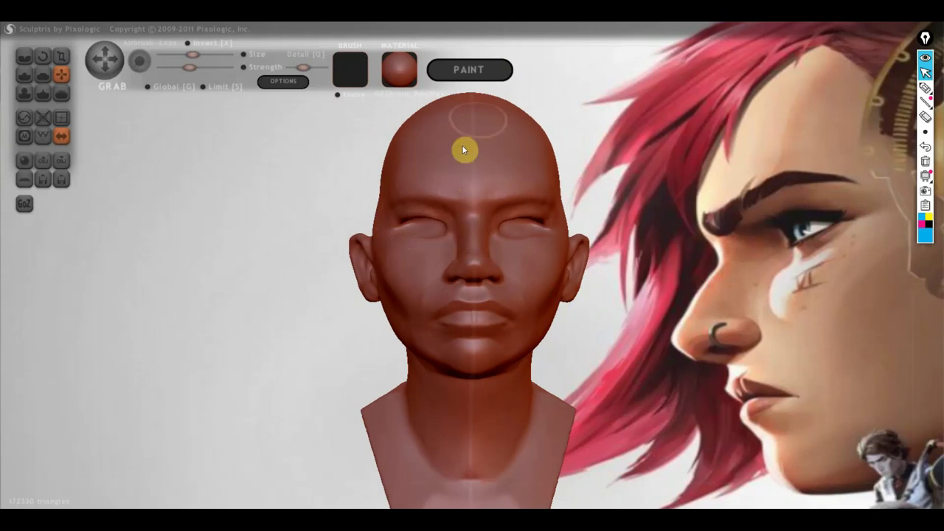
{"action": "mouse_move", "coordinate": [598, 280]}
{"action": "left_mouse_down"}
{"action": "mouse_move", "coordinate": [516, 333]}
{"action": "mouse_move", "coordinate": [544, 348]}
{"action": "mouse_move", "coordinate": [622, 320]}
{"action": "mouse_move", "coordinate": [450, 337]}
{"action": "left_mouse_up"}
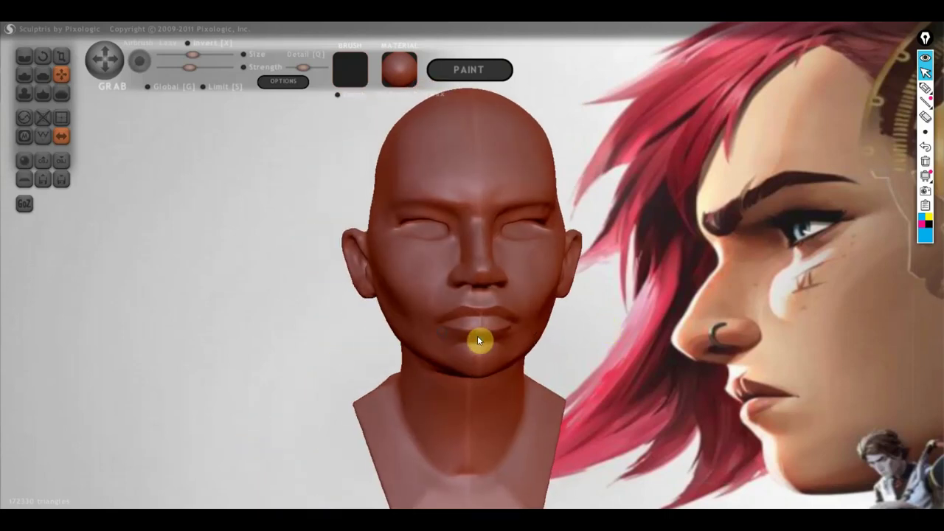
{"action": "left_click_drag", "start_coordinate": [607, 322], "coordinate": [606, 329], "text": "shift"}
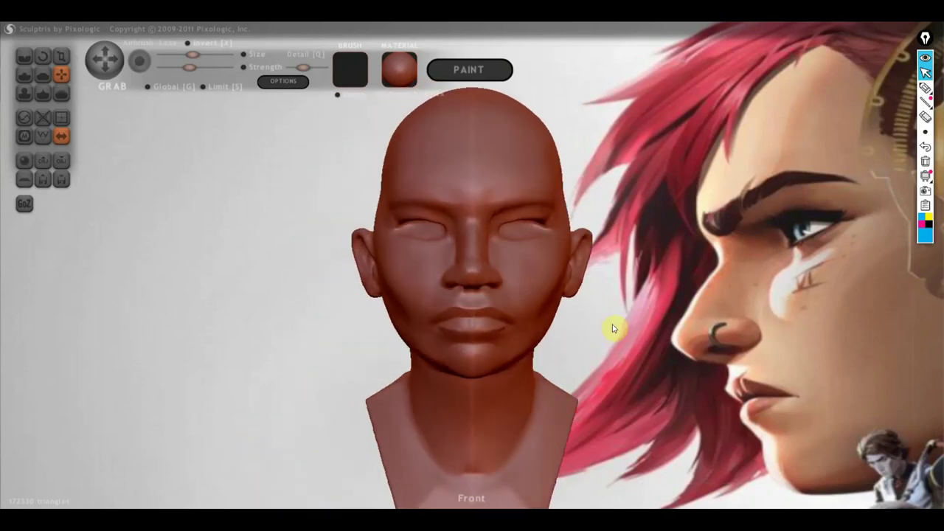
{"action": "scroll", "coordinate": [616, 331], "scroll_direction": "up", "scroll_amount": 2}
{"action": "scroll", "coordinate": [617, 333], "scroll_direction": "down", "scroll_amount": 1}
{"action": "scroll", "coordinate": [619, 333], "scroll_direction": "down", "scroll_amount": 1}
{"action": "scroll", "coordinate": [617, 328], "scroll_direction": "down", "scroll_amount": 1}
{"action": "scroll", "coordinate": [621, 332], "scroll_direction": "up", "scroll_amount": 1}
{"action": "scroll", "coordinate": [623, 339], "scroll_direction": "down", "scroll_amount": 1}
{"action": "left_click_drag", "start_coordinate": [625, 341], "coordinate": [629, 334]}
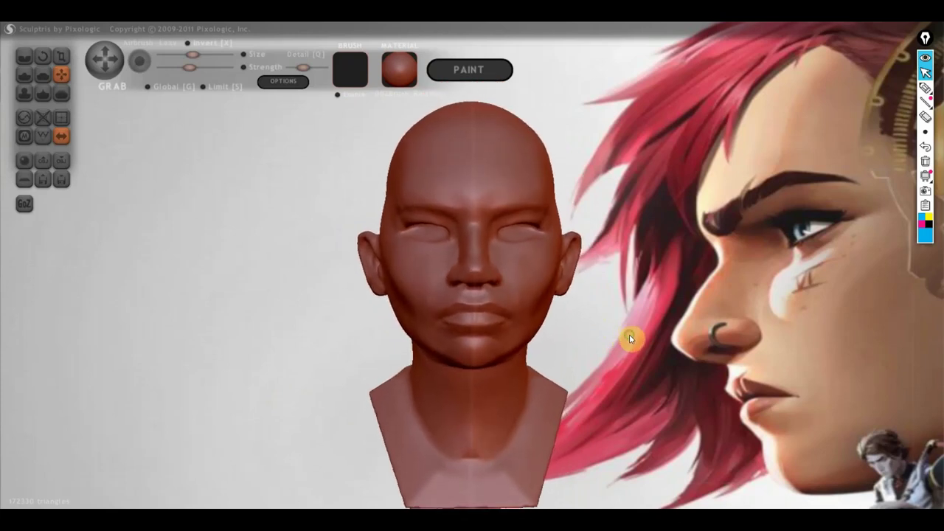